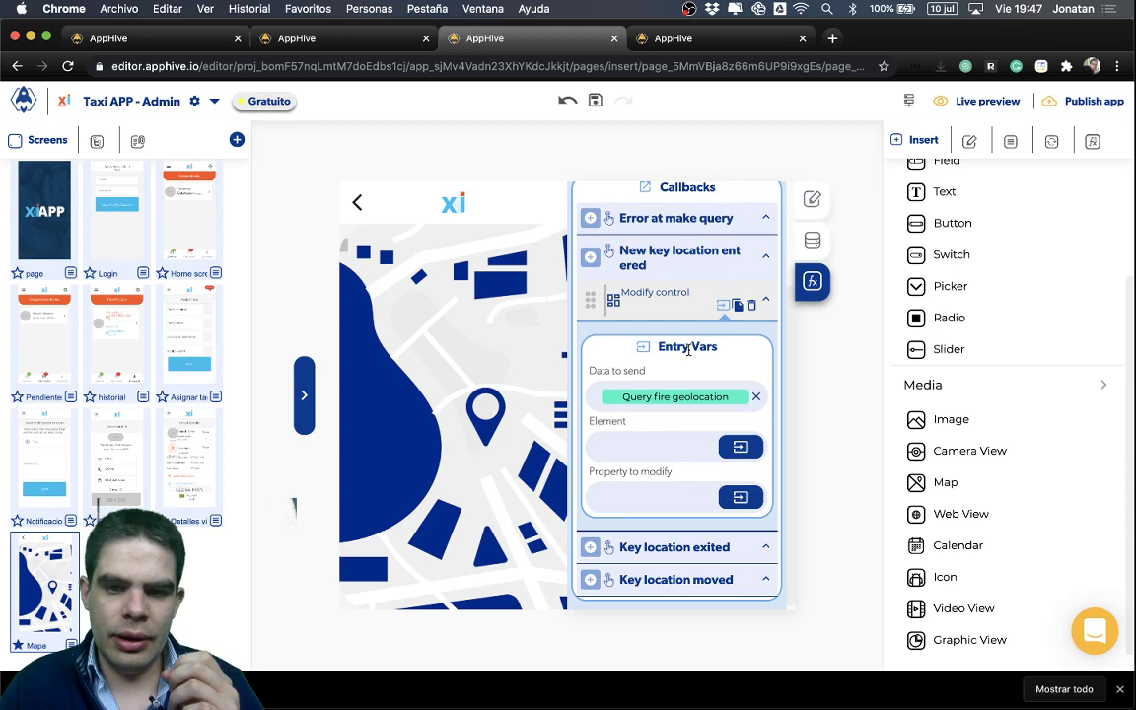
# In the New key location entered callback, set the Modify control function's element to the Map and its property to markers.
pyautogui.click(735, 450)
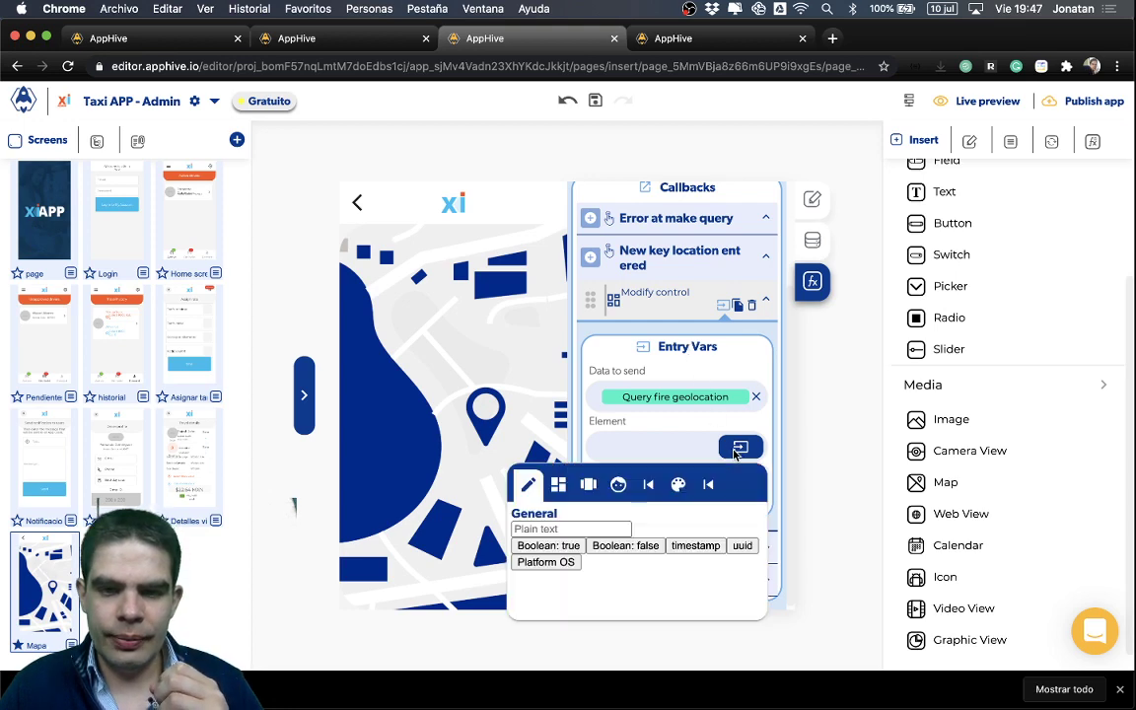
pyautogui.click(566, 486)
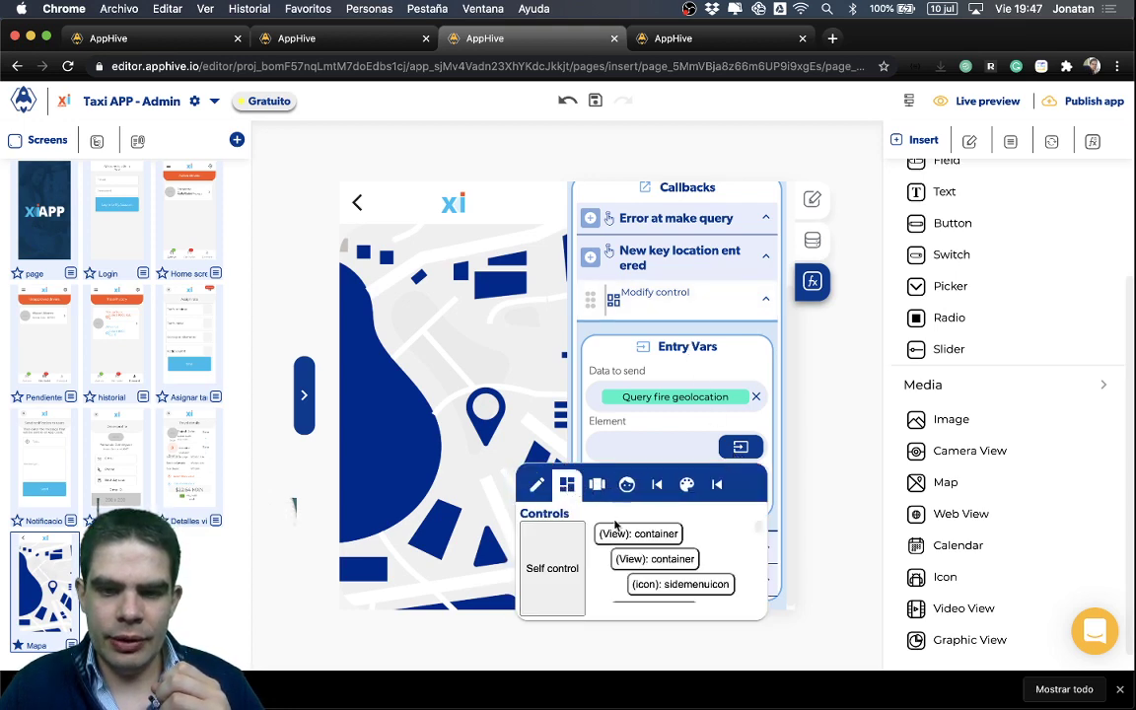
pyautogui.scroll(-5, 630, 562)
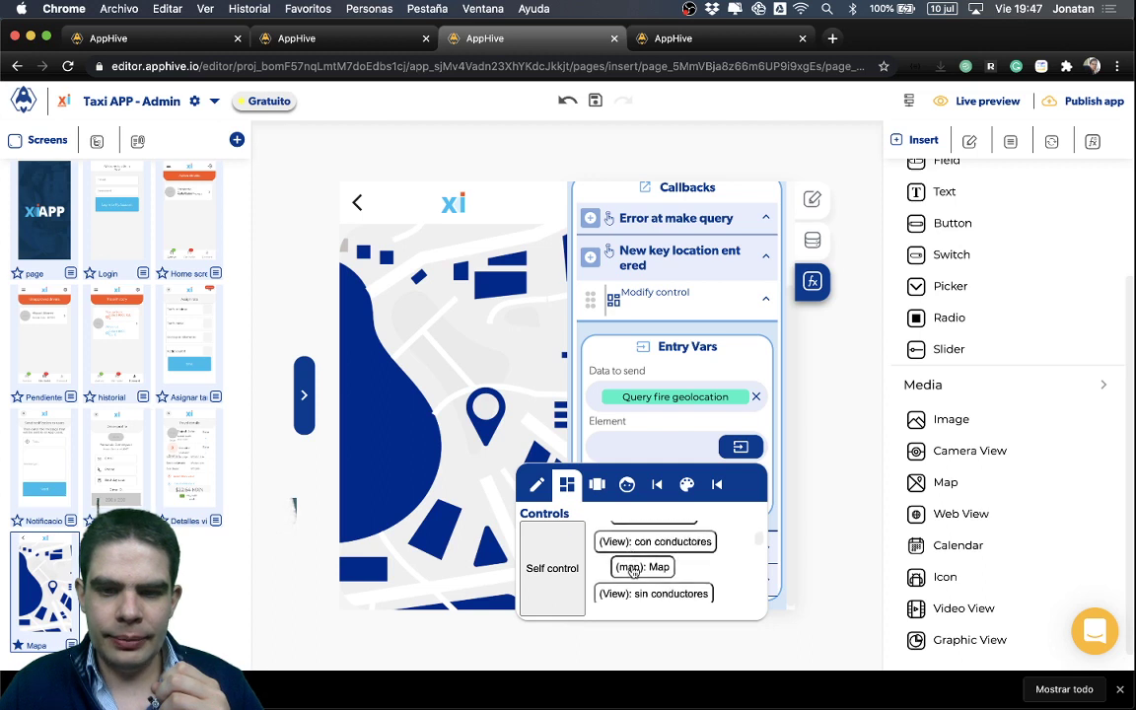
pyautogui.click(631, 564)
pyautogui.click(666, 424)
pyautogui.click(677, 504)
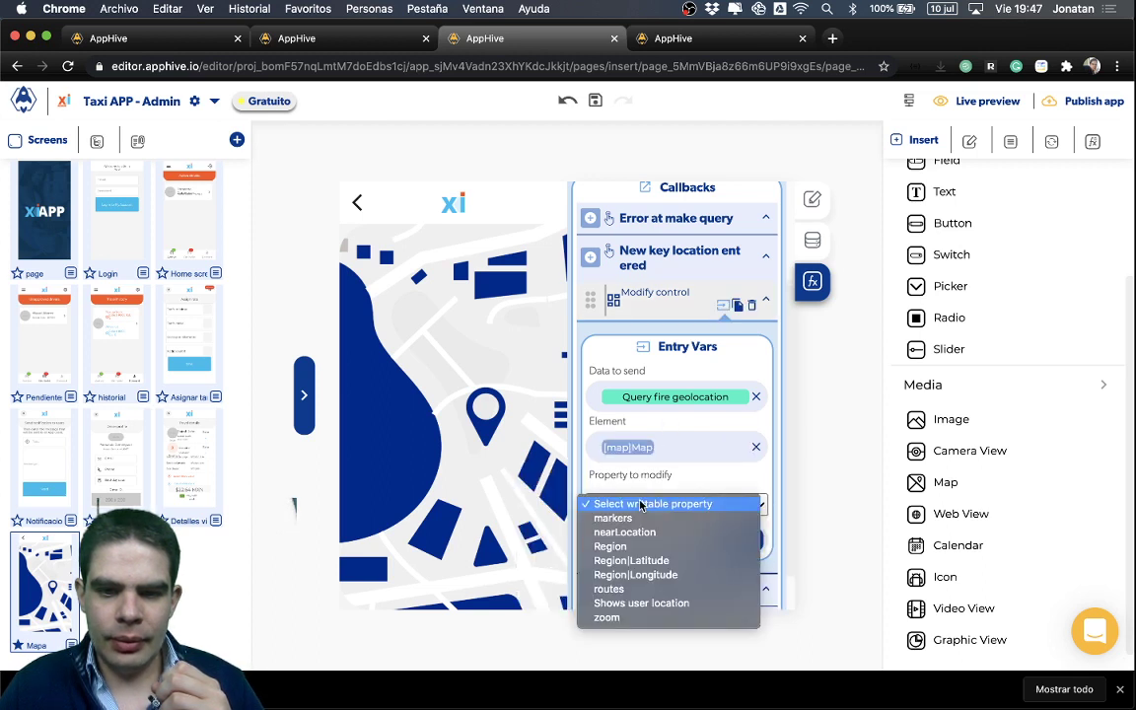
pyautogui.click(634, 523)
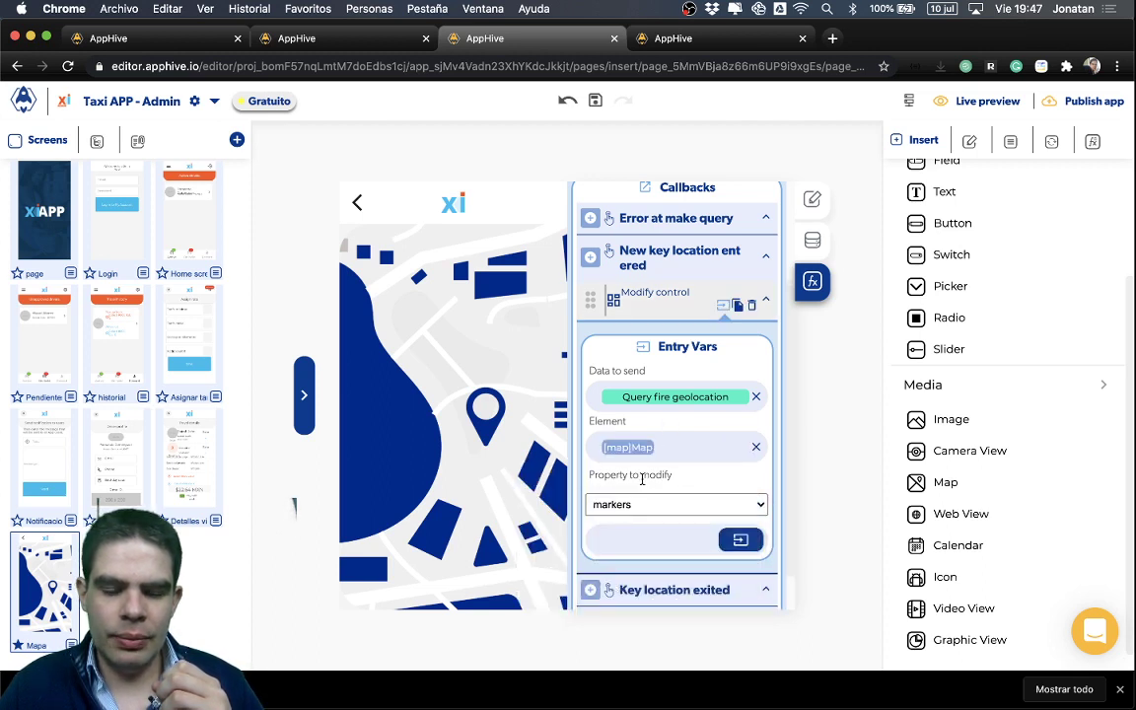
# Set the markers value to the Query fire geolocation output with the attribute keyLocation.
pyautogui.click(740, 541)
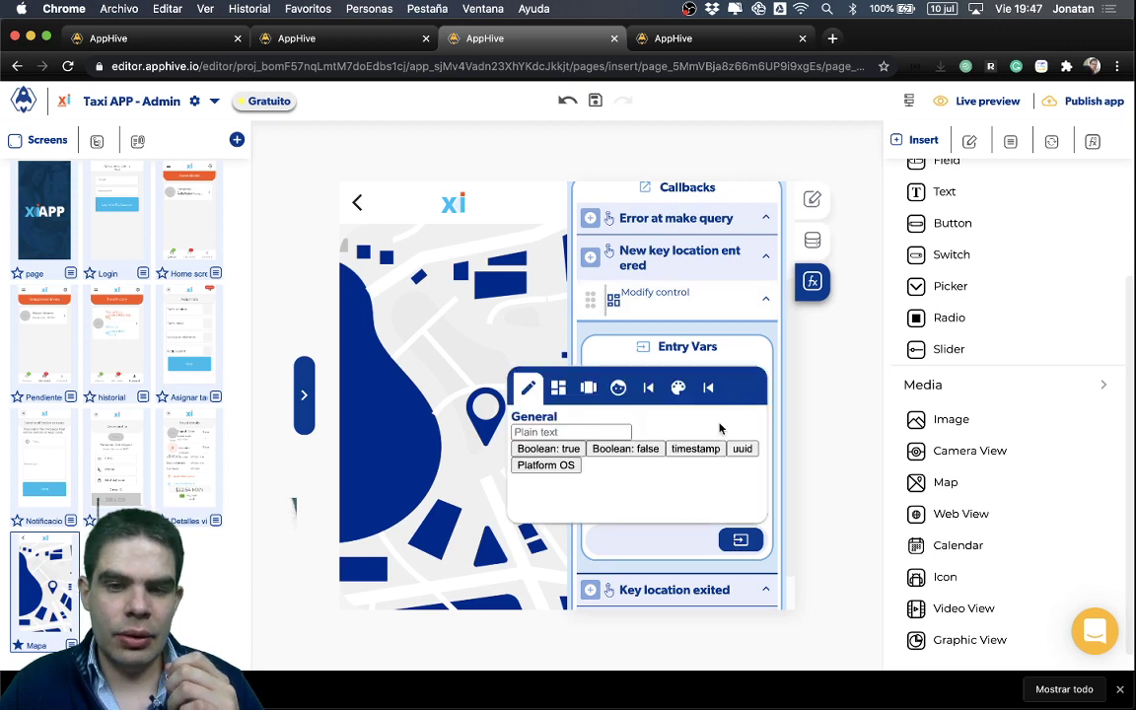
pyautogui.click(697, 387)
pyautogui.click(694, 432)
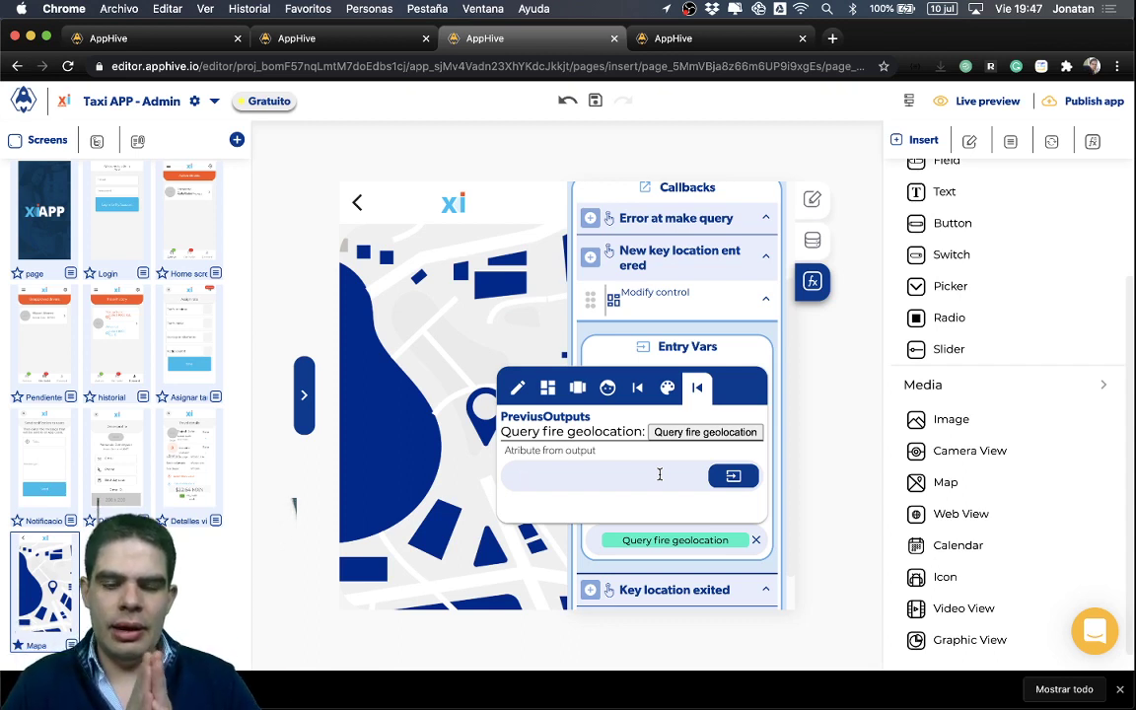
pyautogui.write('key')
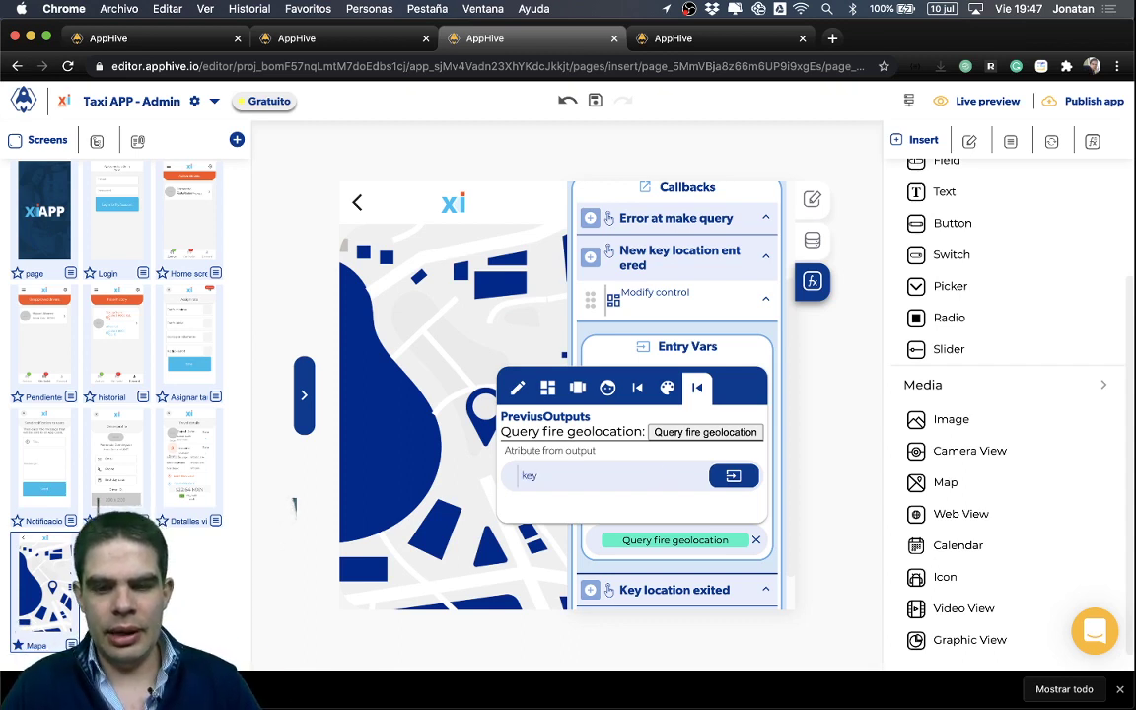
pyautogui.press('Return')
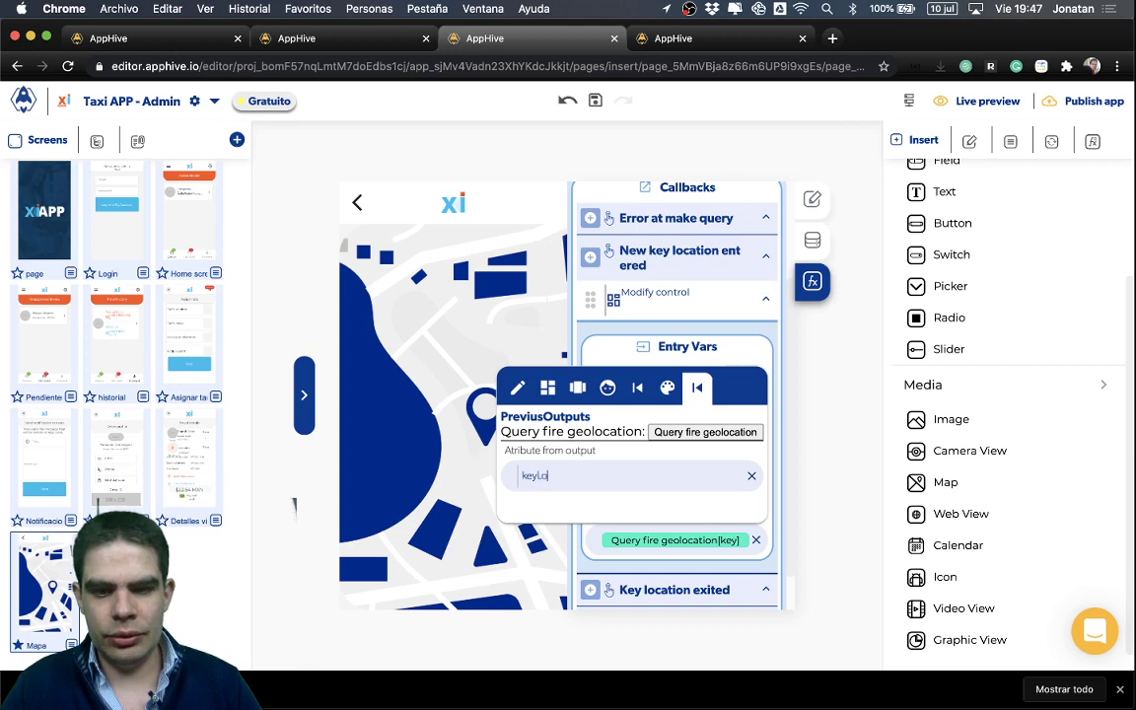
pyautogui.write('Location')
pyautogui.press('Return')
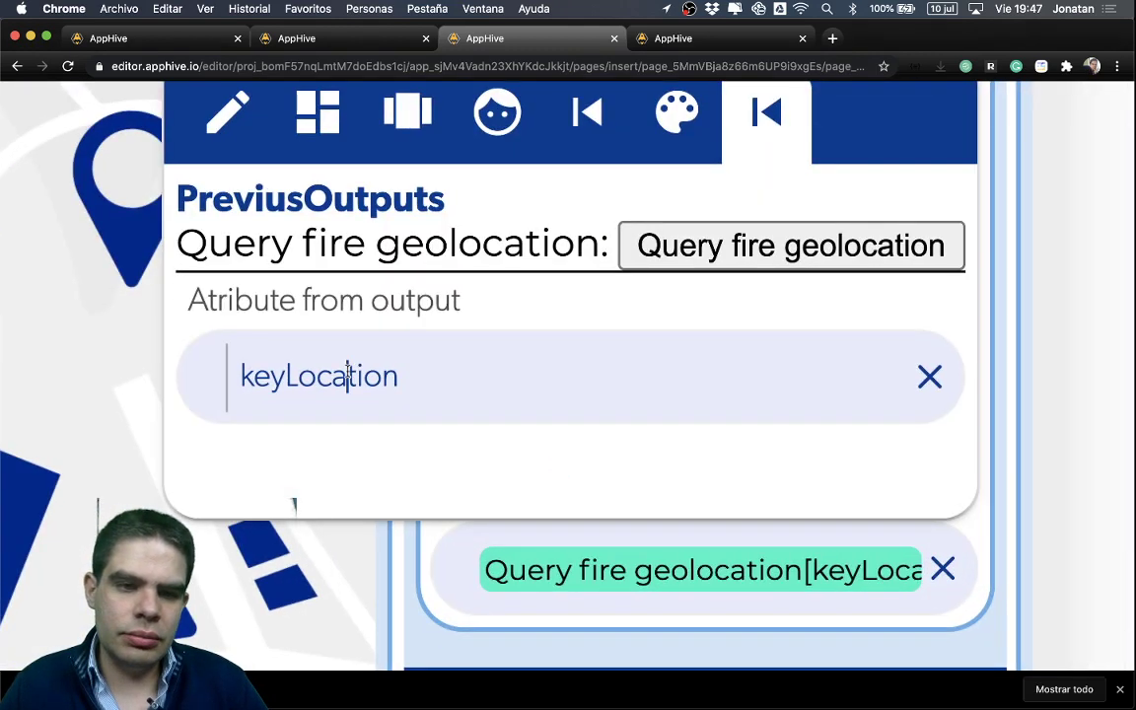
pyautogui.moveTo(403, 374); pyautogui.dragTo(244, 372)
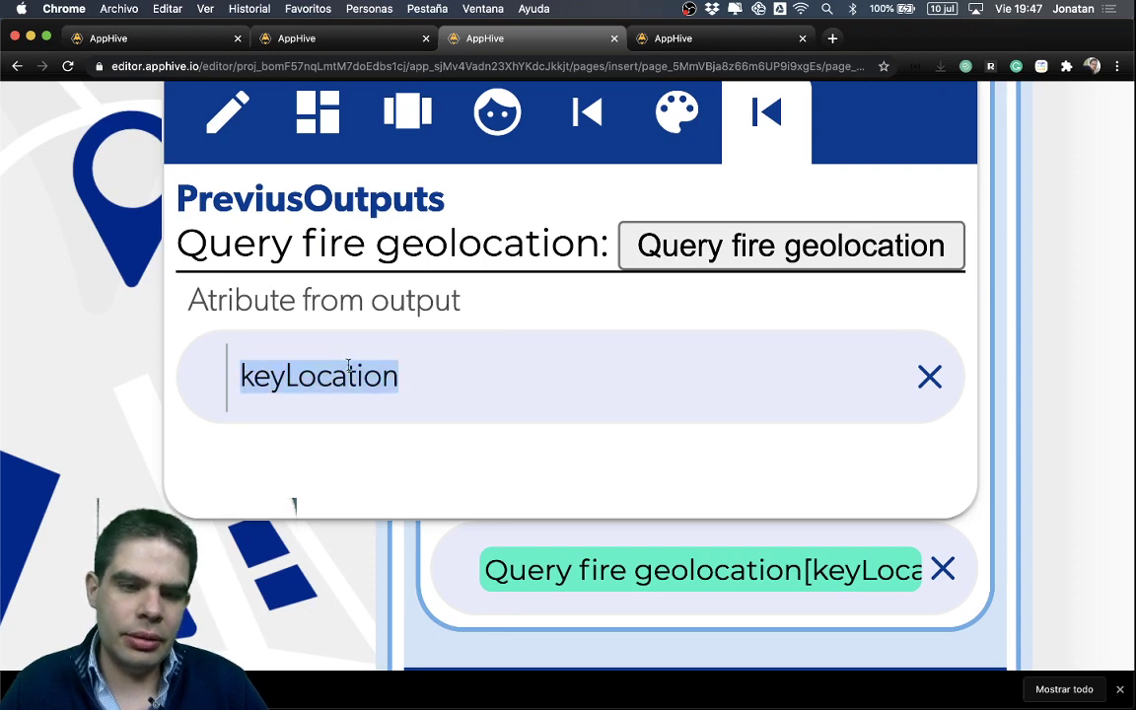
pyautogui.scroll(-5, 348, 367)
pyautogui.click(618, 545)
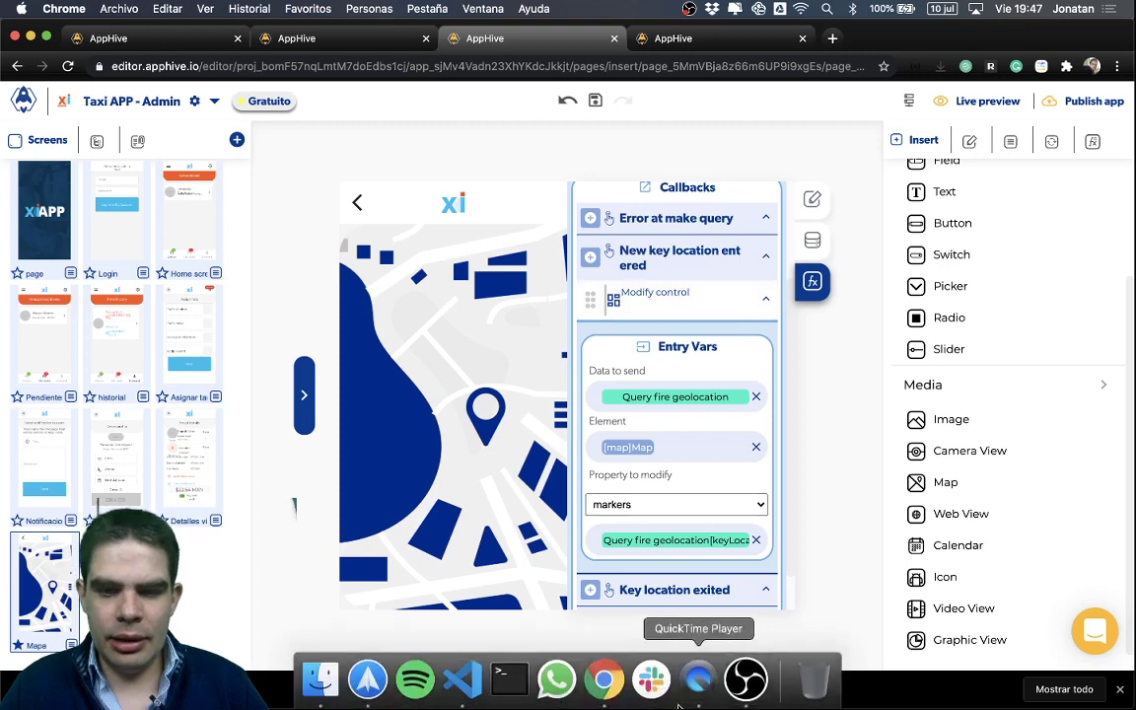
# View the map marker on the mirrored phone in QuickTime Player and examine the Cloud geofire record's key, coordinates and extra data in the Admin editor.
pyautogui.click(698, 690)
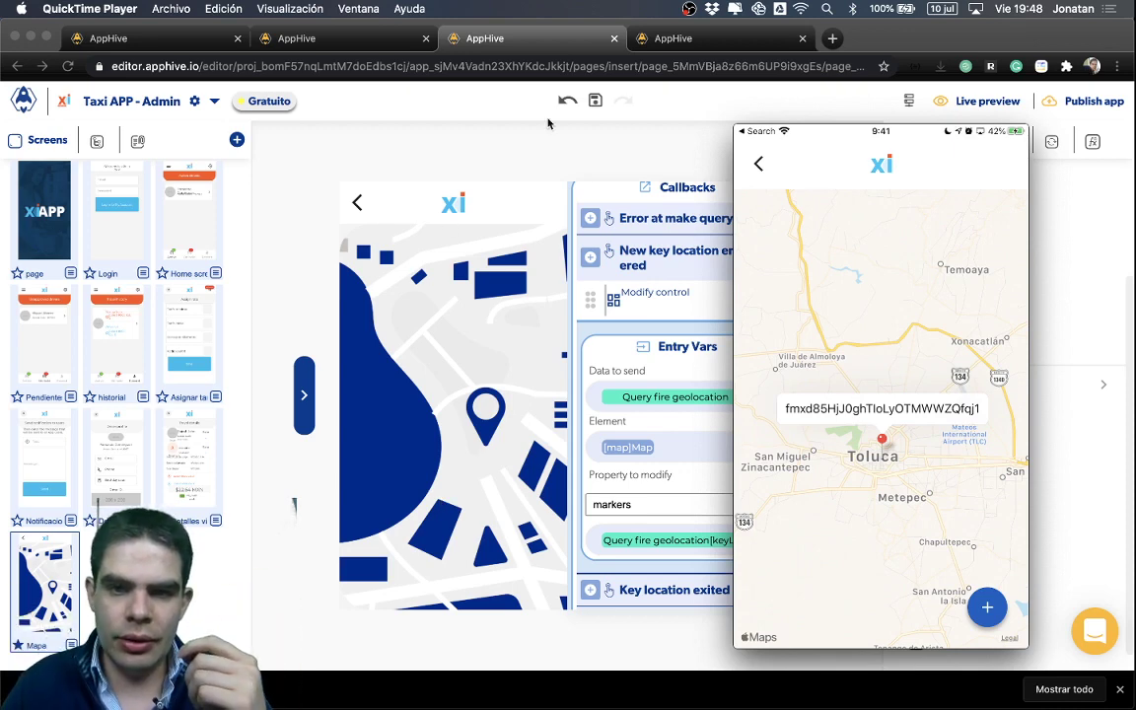
pyautogui.click(654, 144)
pyautogui.click(905, 103)
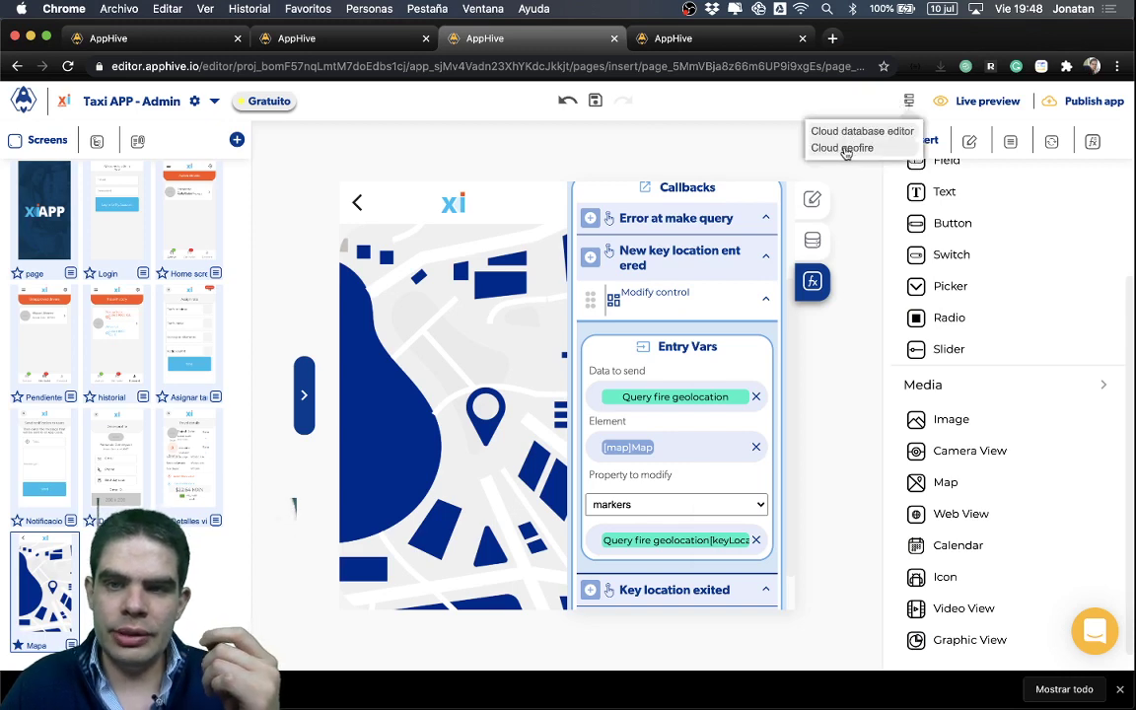
pyautogui.click(845, 148)
pyautogui.click(269, 235)
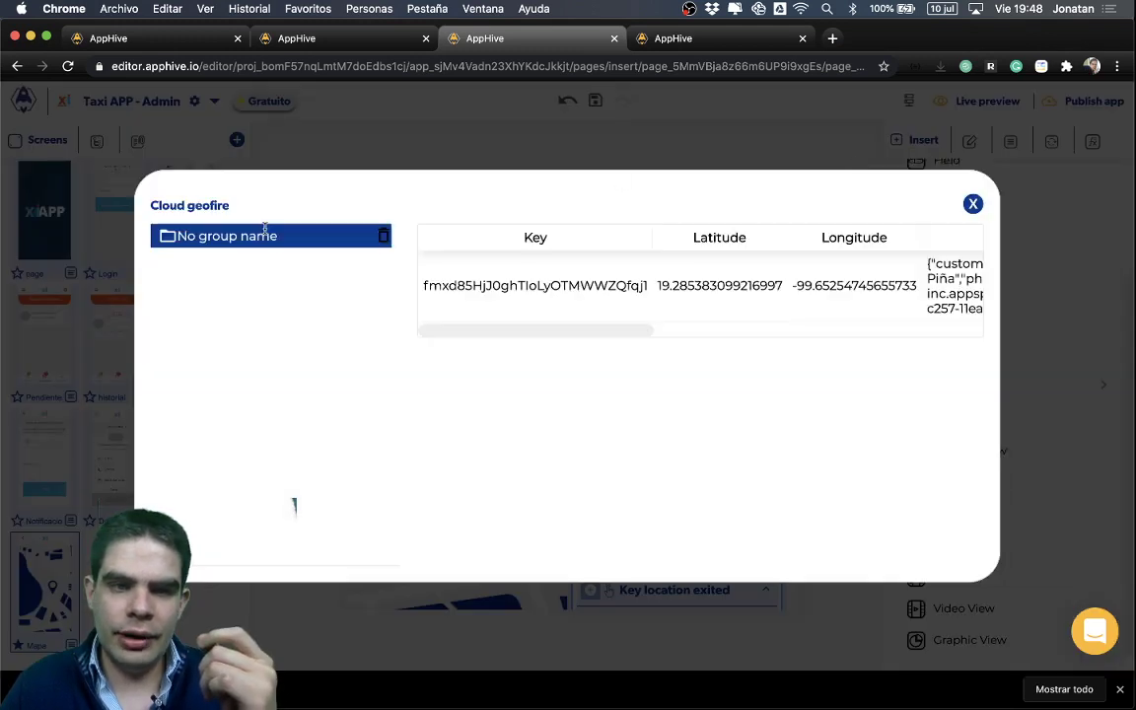
pyautogui.hscroll(5, 667, 314)
pyautogui.hscroll(-5, 667, 315)
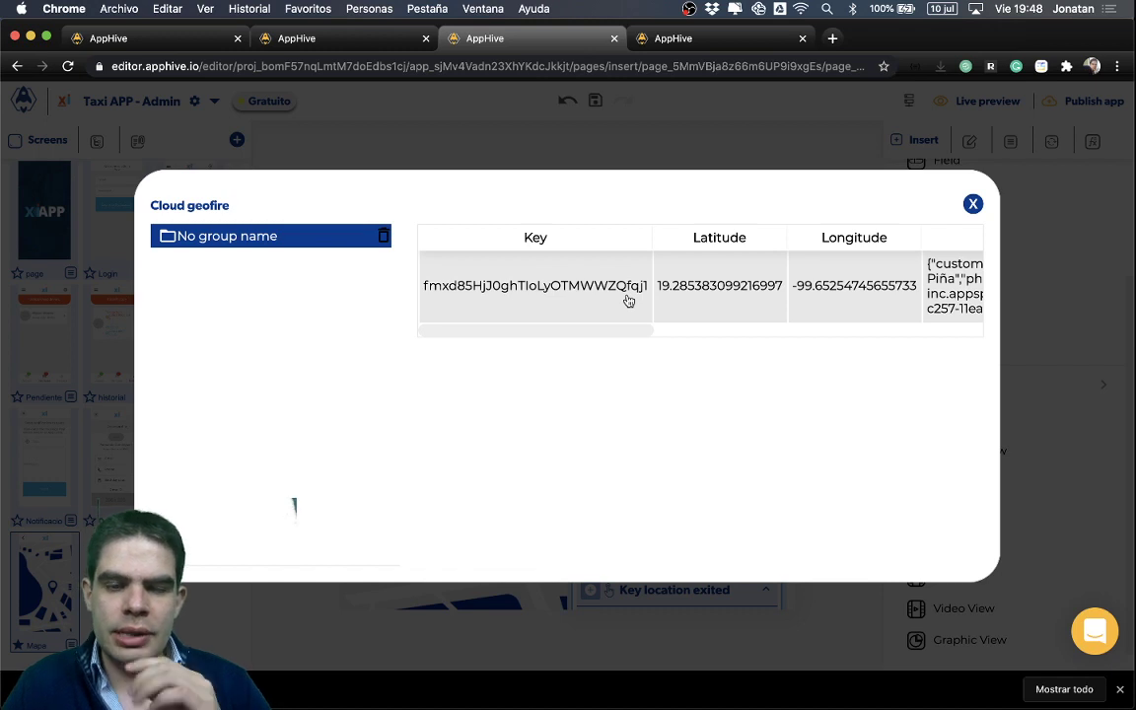
pyautogui.hscroll(10, 629, 298)
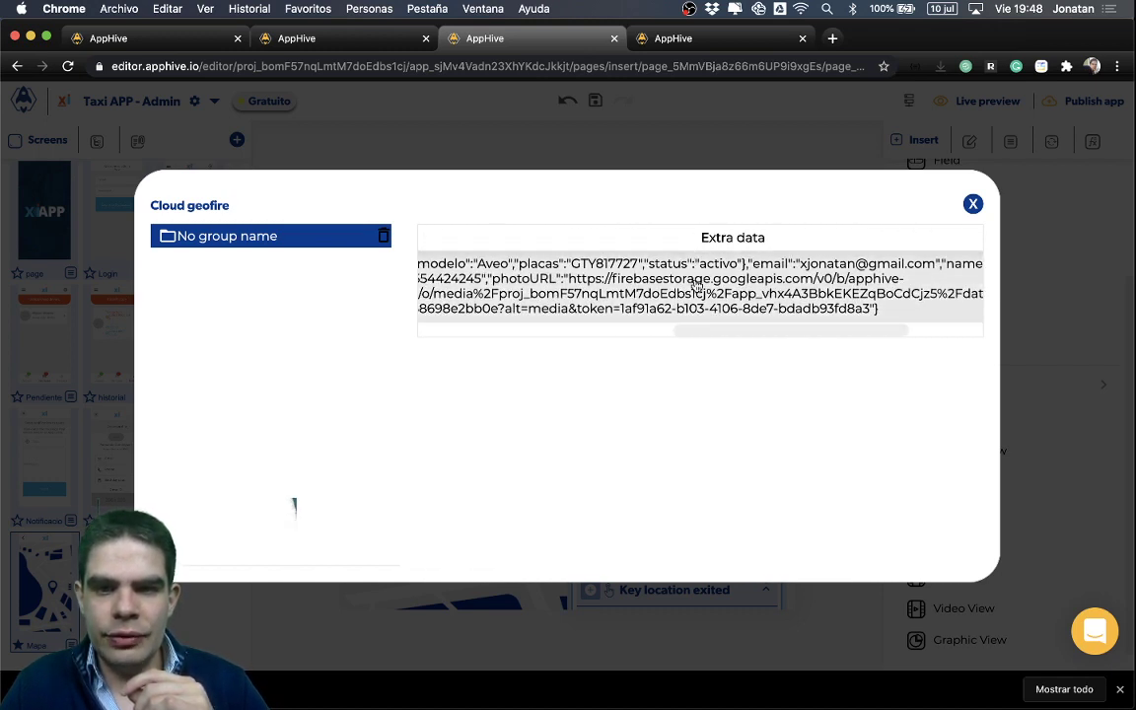
pyautogui.hscroll(-8, 696, 285)
pyautogui.hscroll(-3, 697, 285)
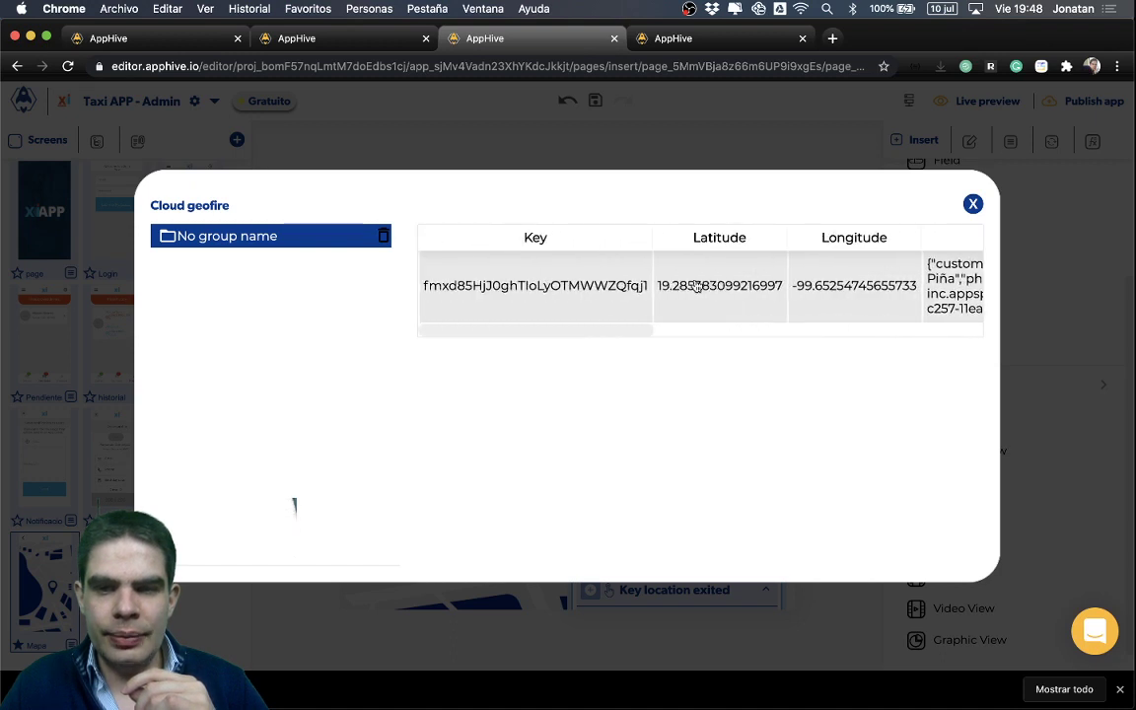
pyautogui.hscroll(4, 870, 239)
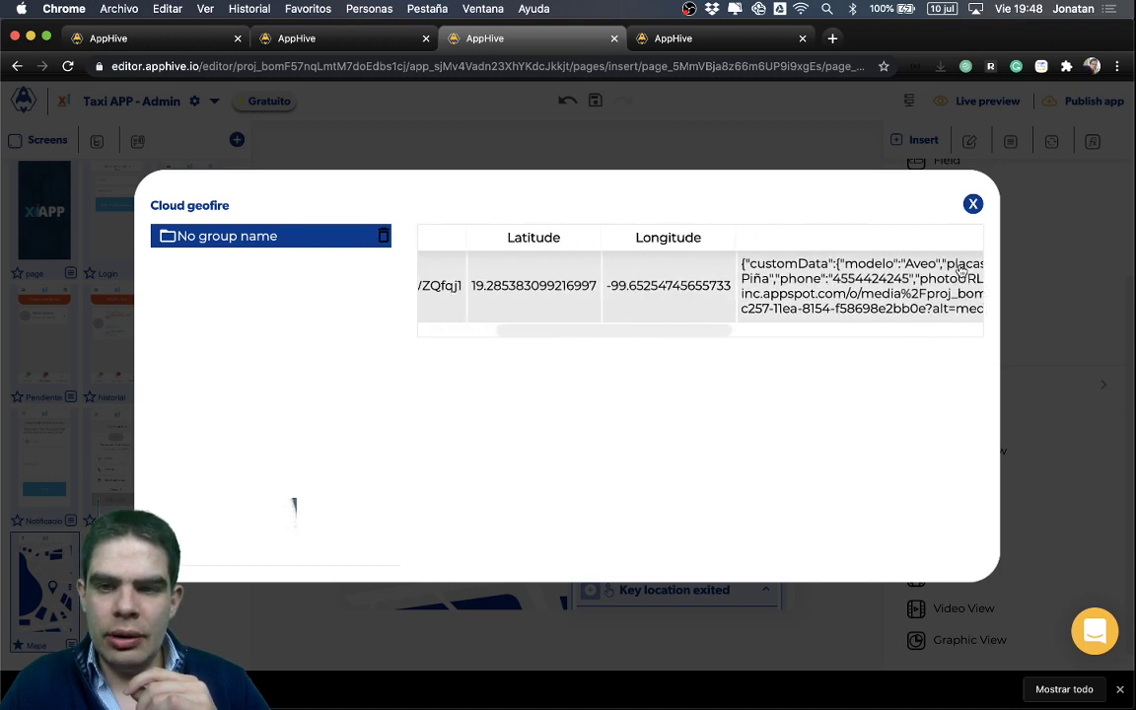
pyautogui.hscroll(-5, 960, 269)
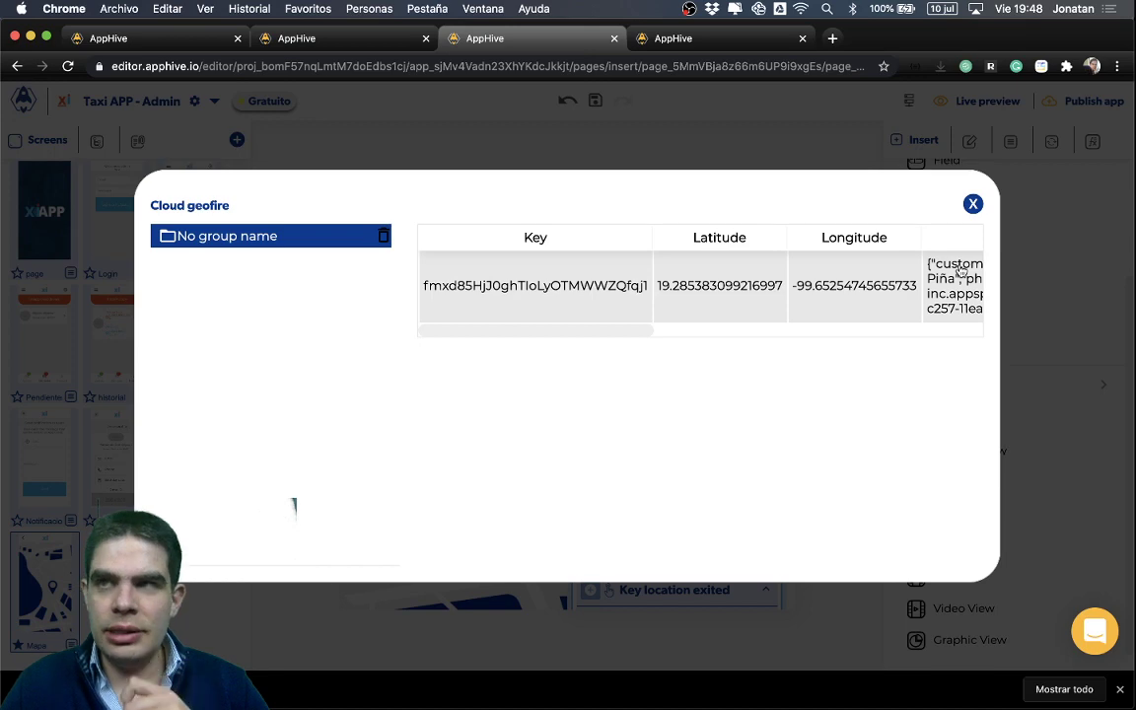
pyautogui.click(587, 135)
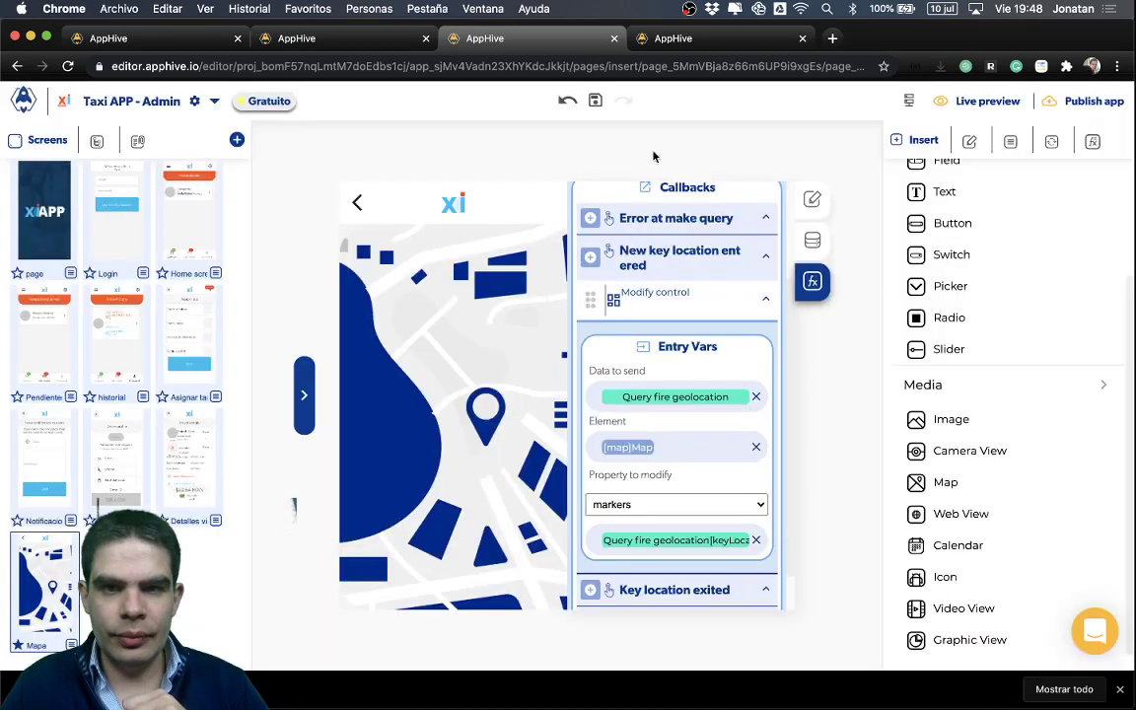
# Switch to the Driver App editor and examine the Activate button's onPress functions, including the location change callback and its Guardar Ubicación entry values.
pyautogui.click(347, 36)
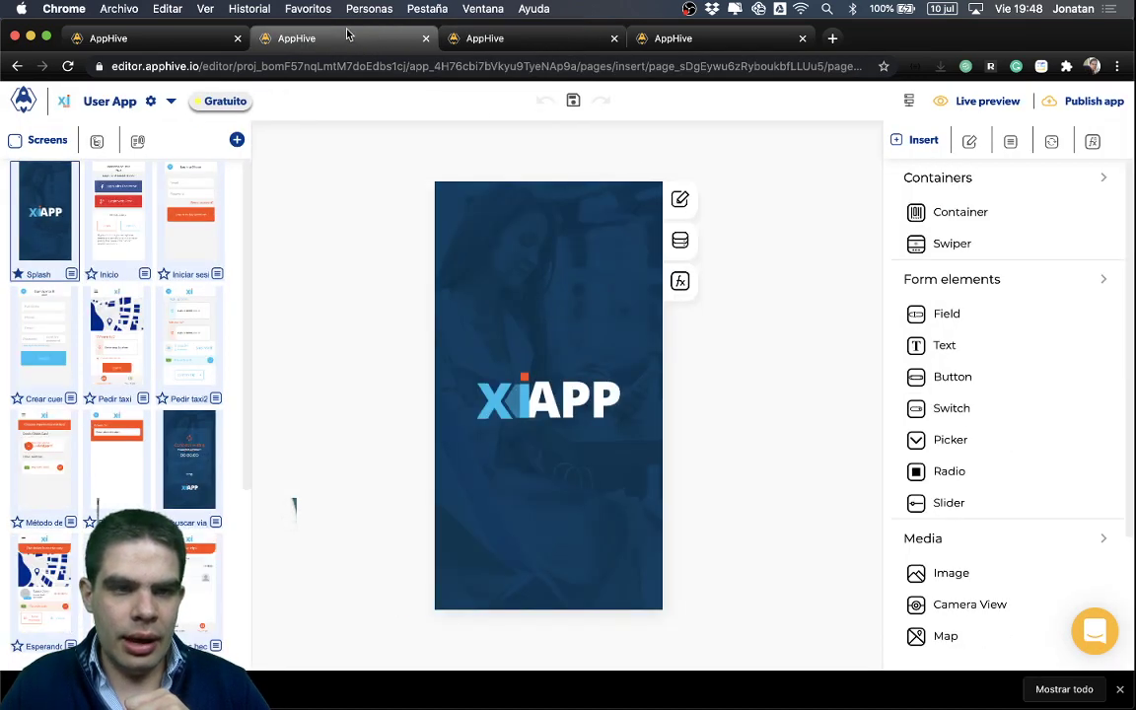
pyautogui.click(153, 37)
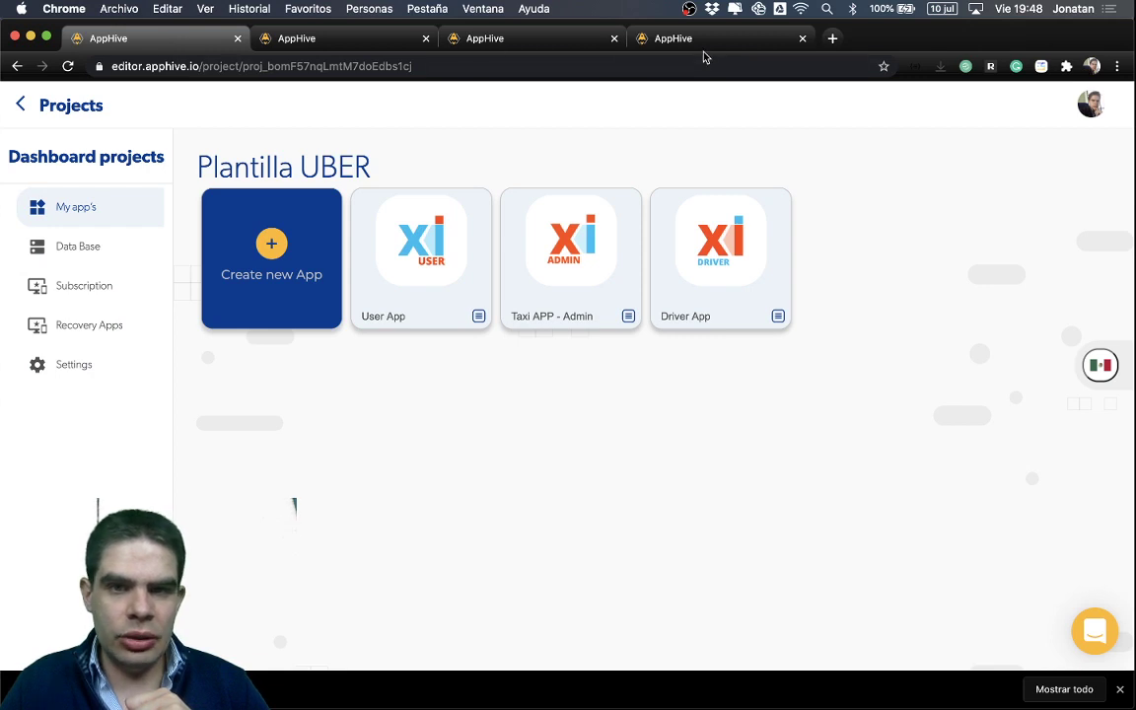
pyautogui.click(704, 41)
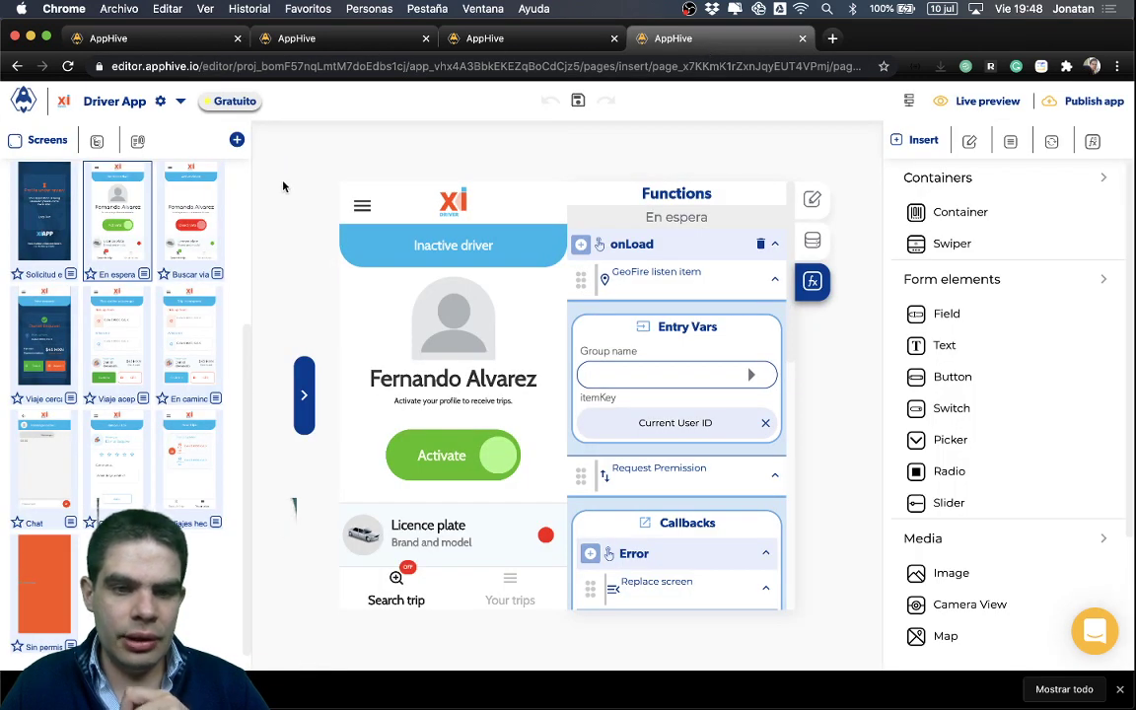
pyautogui.click(417, 437)
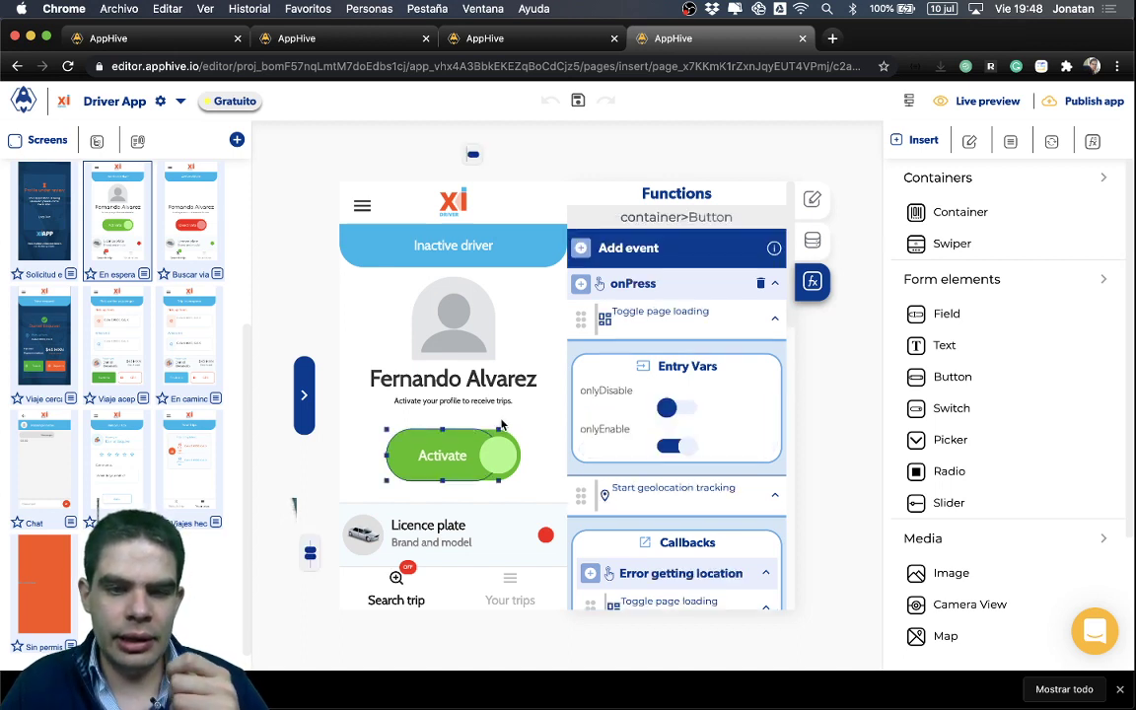
pyautogui.scroll(-2, 661, 437)
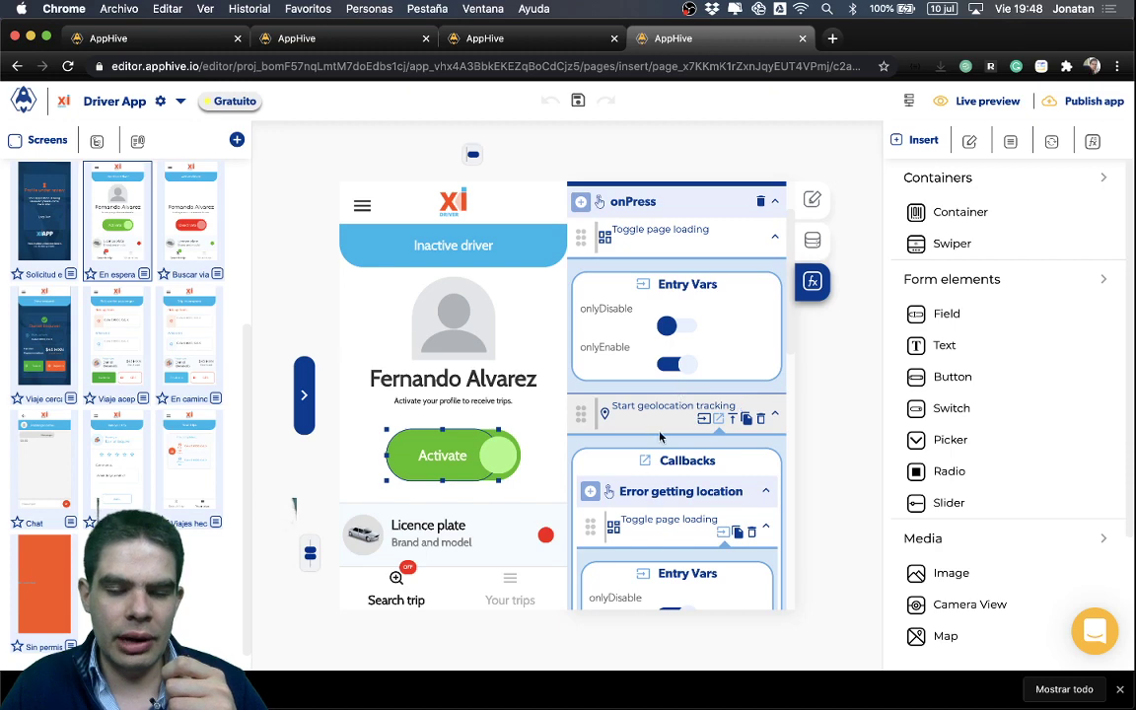
pyautogui.scroll(-5, 663, 437)
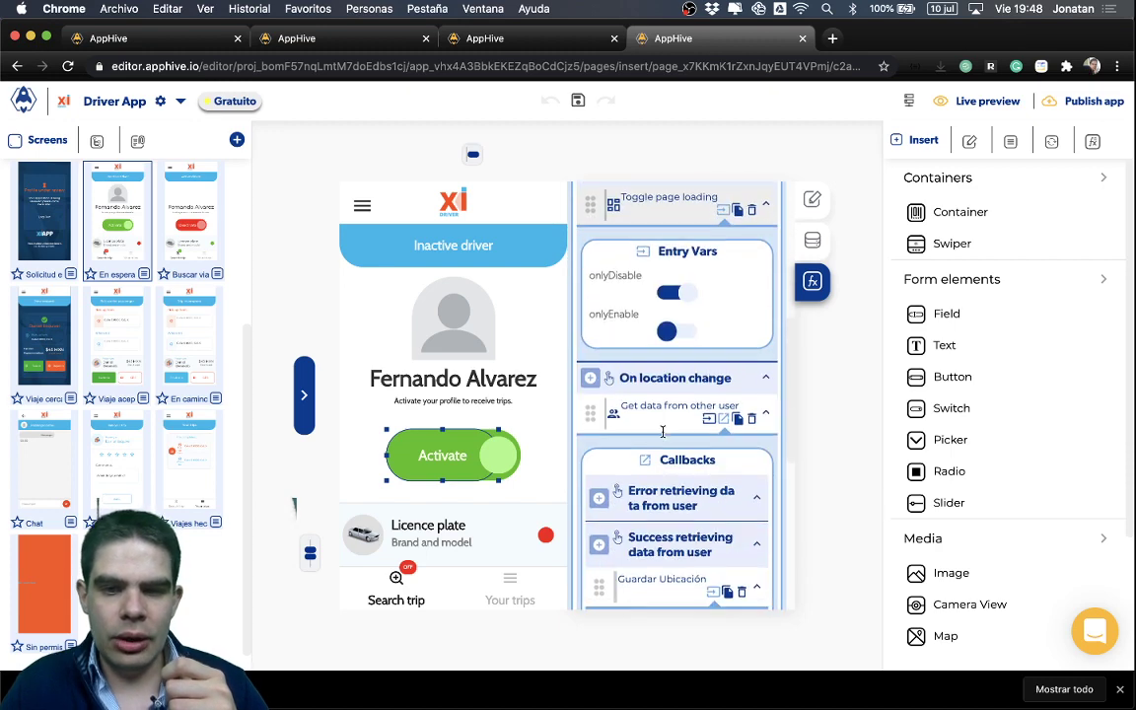
pyautogui.scroll(-4, 663, 437)
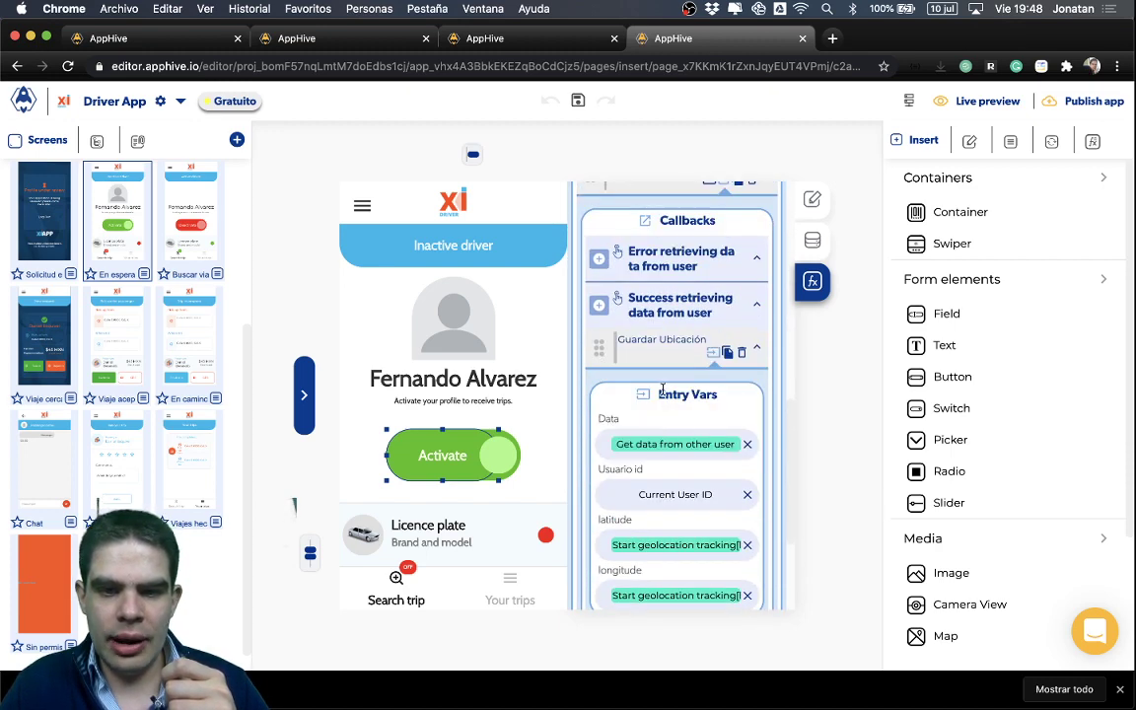
pyautogui.scroll(-1, 662, 387)
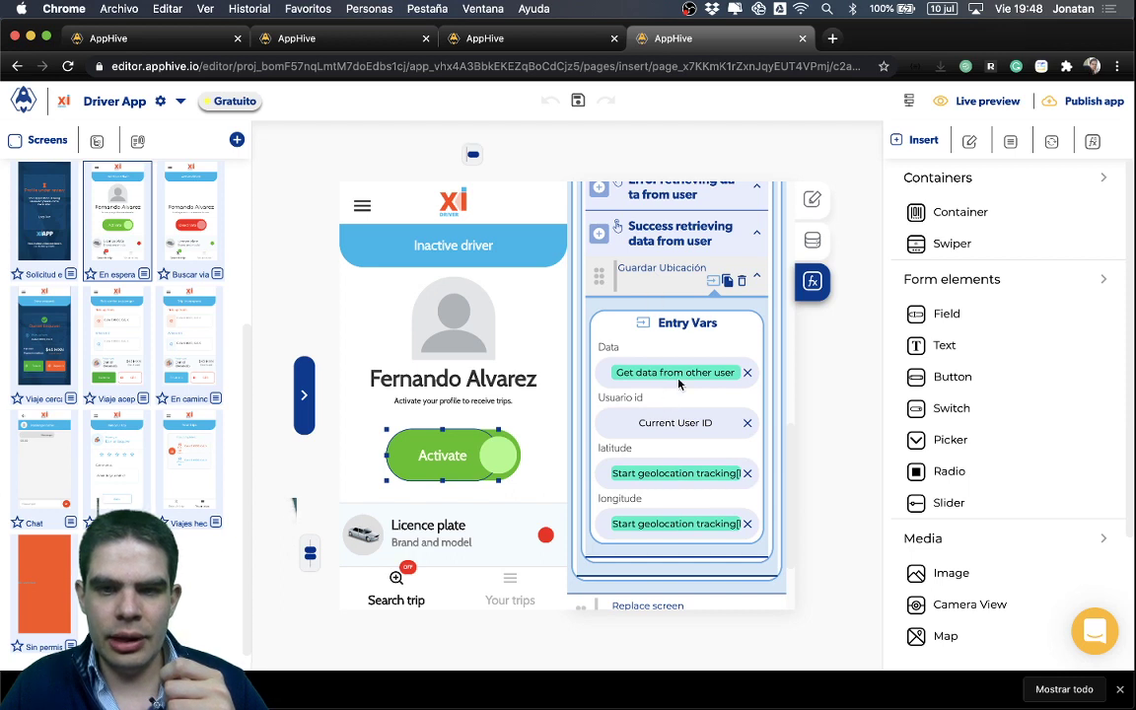
pyautogui.scroll(5, 699, 316)
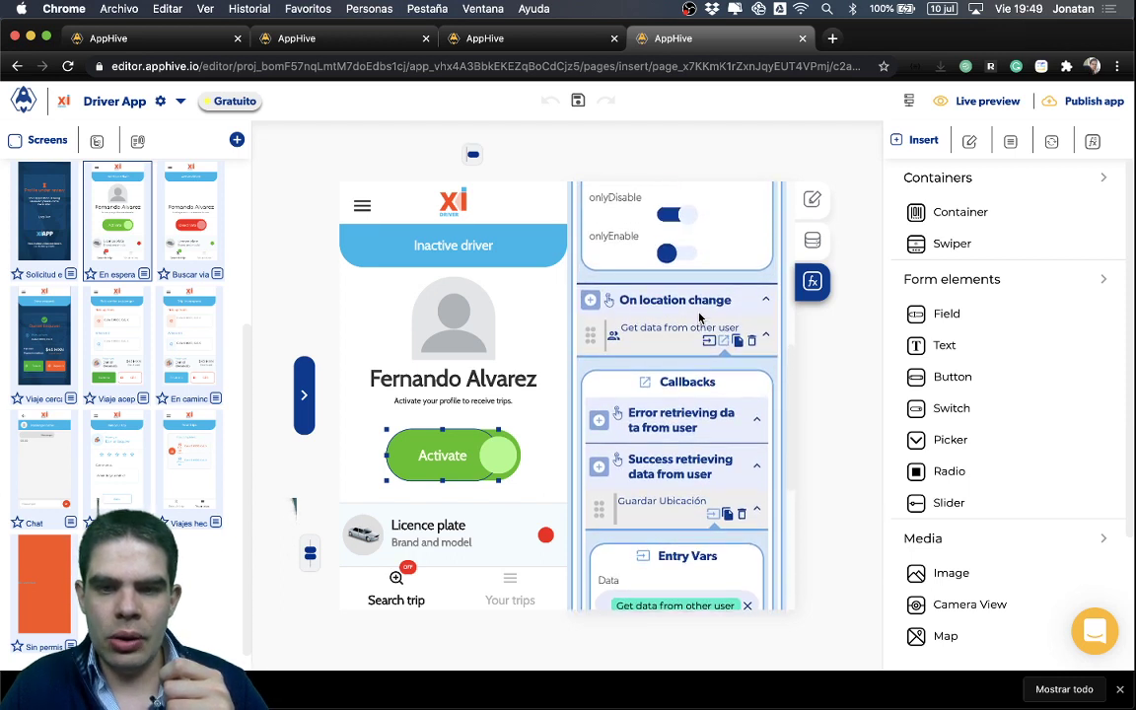
# Delete the Get data from other user function, including its nested Guardar Ubicación, from the On location change callback.
pyautogui.scroll(1, 699, 315)
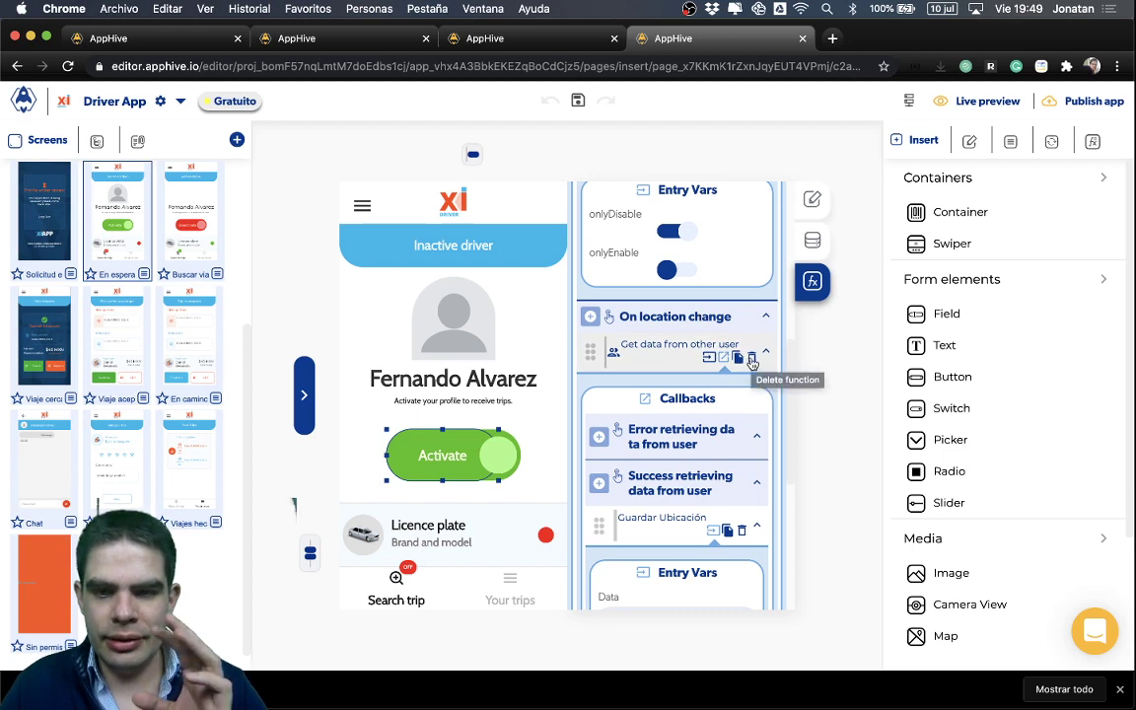
pyautogui.scroll(-3, 751, 363)
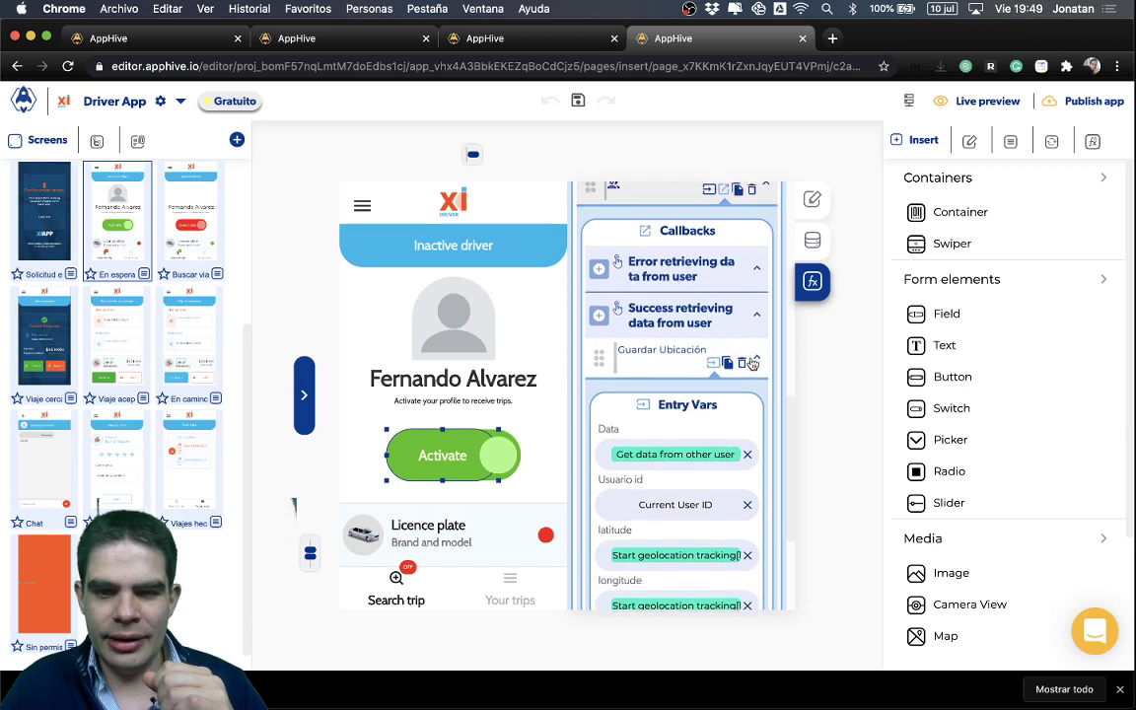
pyautogui.scroll(1, 752, 345)
pyautogui.click(752, 315)
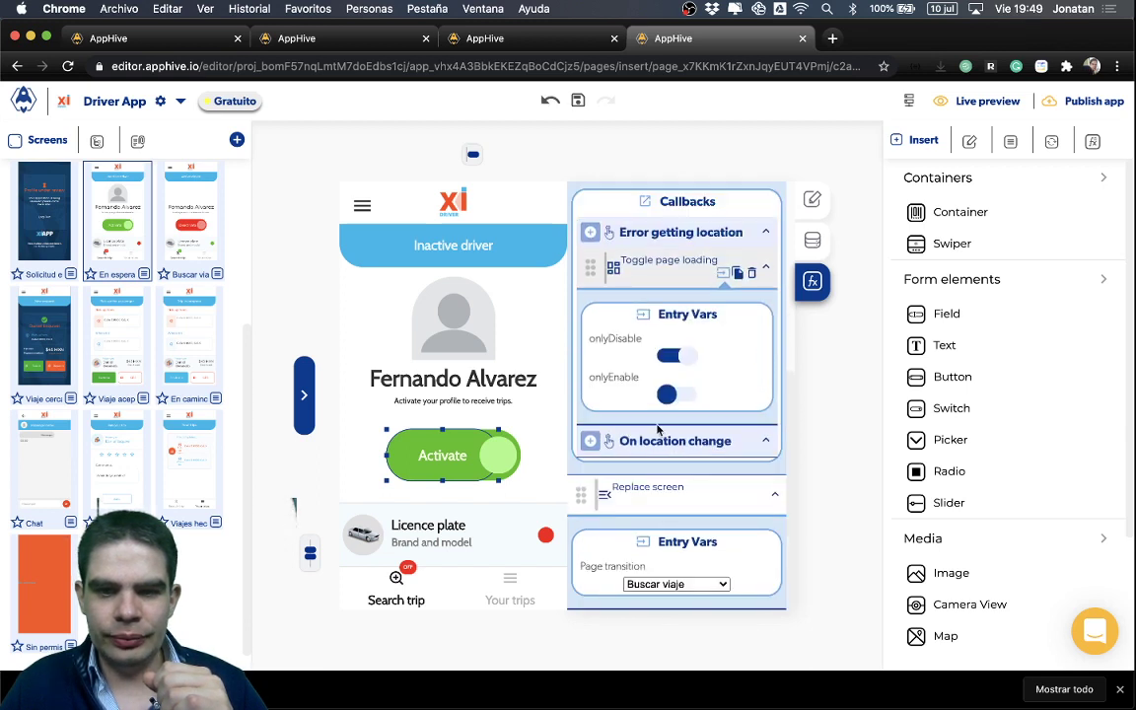
# Open the entry variables of the Activate button's Start geolocation tracking function.
pyautogui.scroll(4, 605, 444)
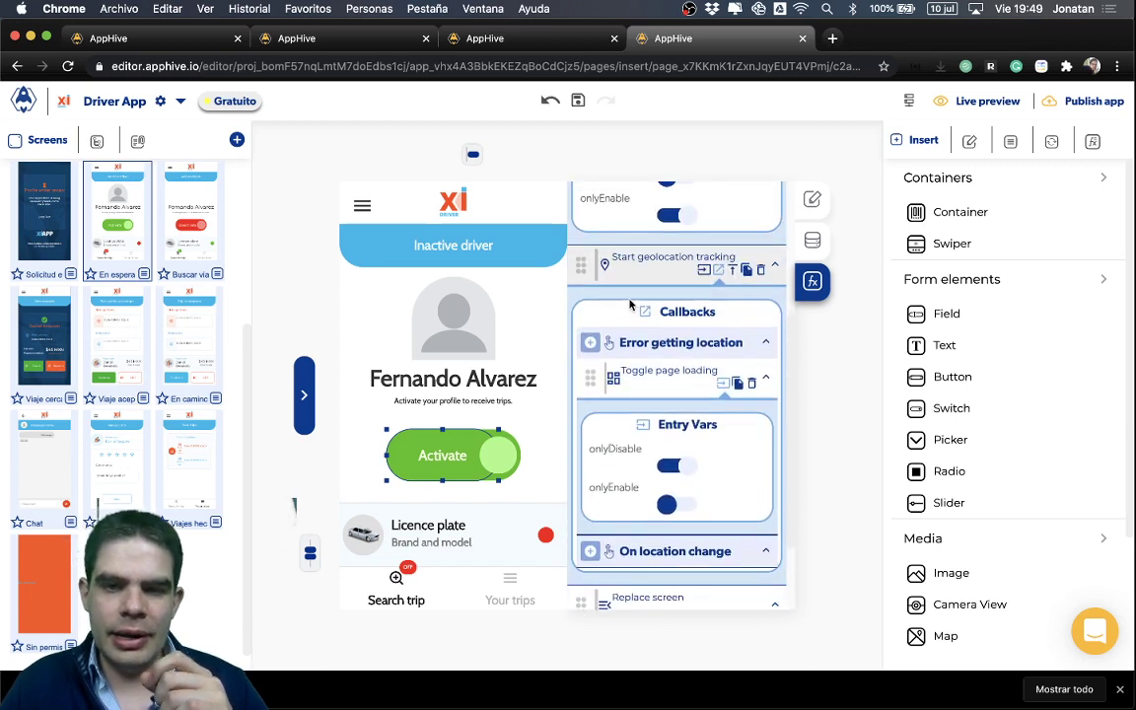
pyautogui.click(703, 272)
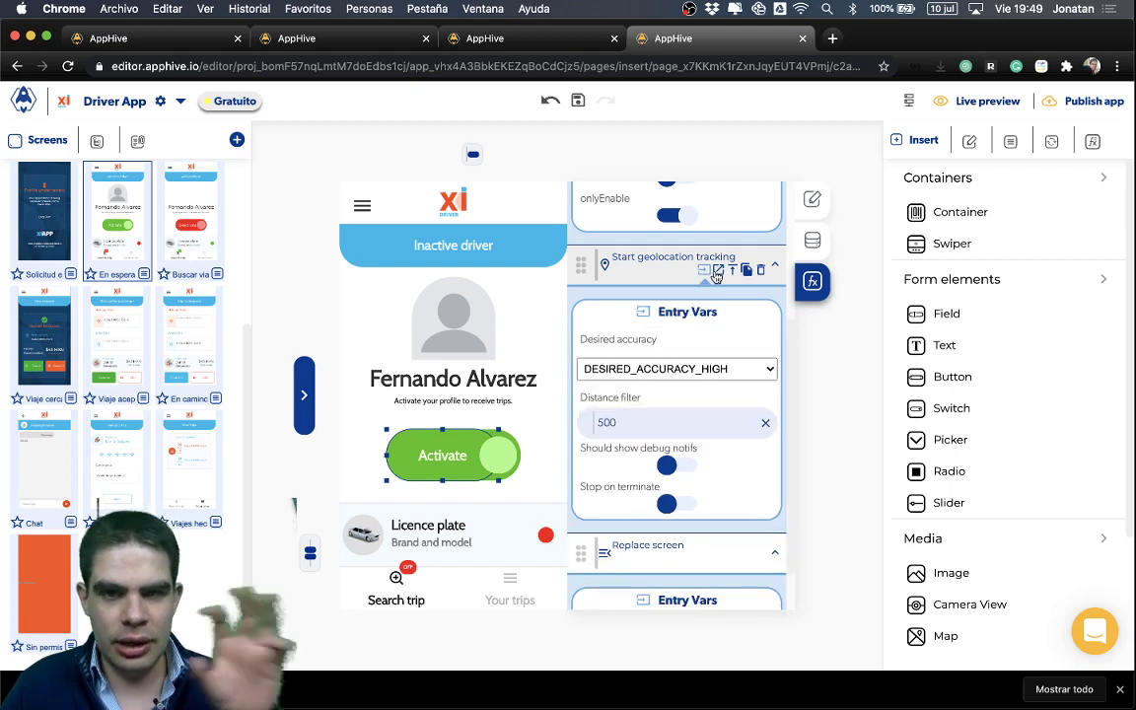
# Add a Set fire geolocation function to the On location change callback of the Activate button's Start geolocation tracking function.
pyautogui.click(717, 272)
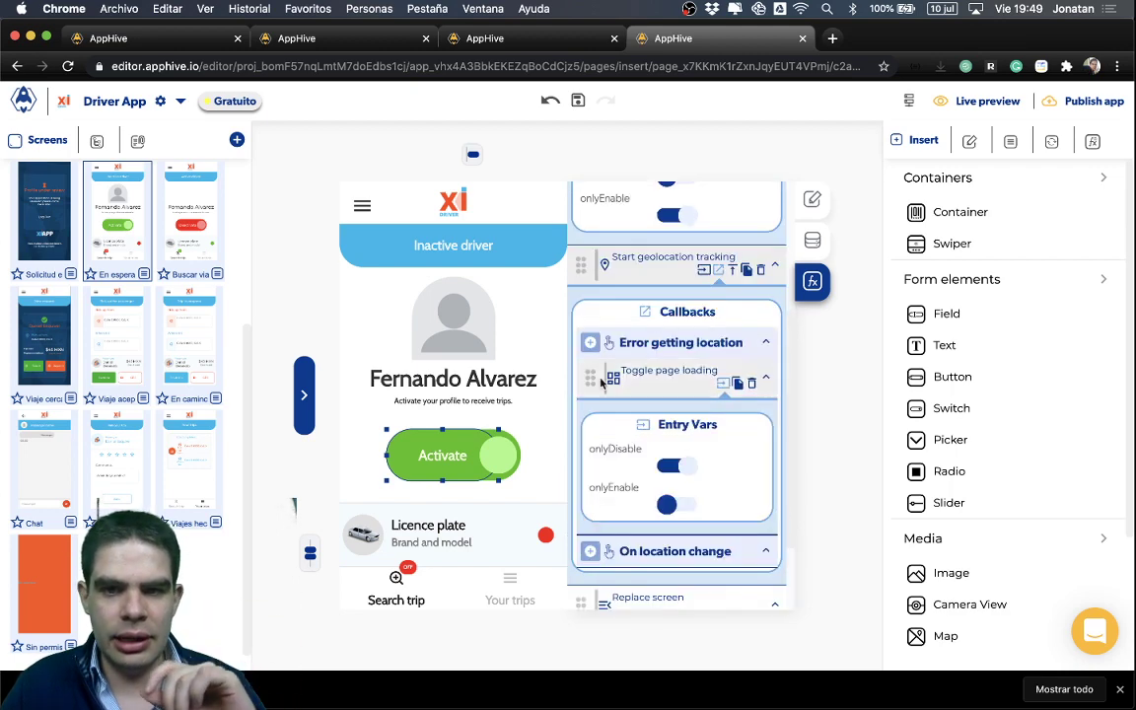
pyautogui.click(590, 557)
pyautogui.moveTo(598, 449)
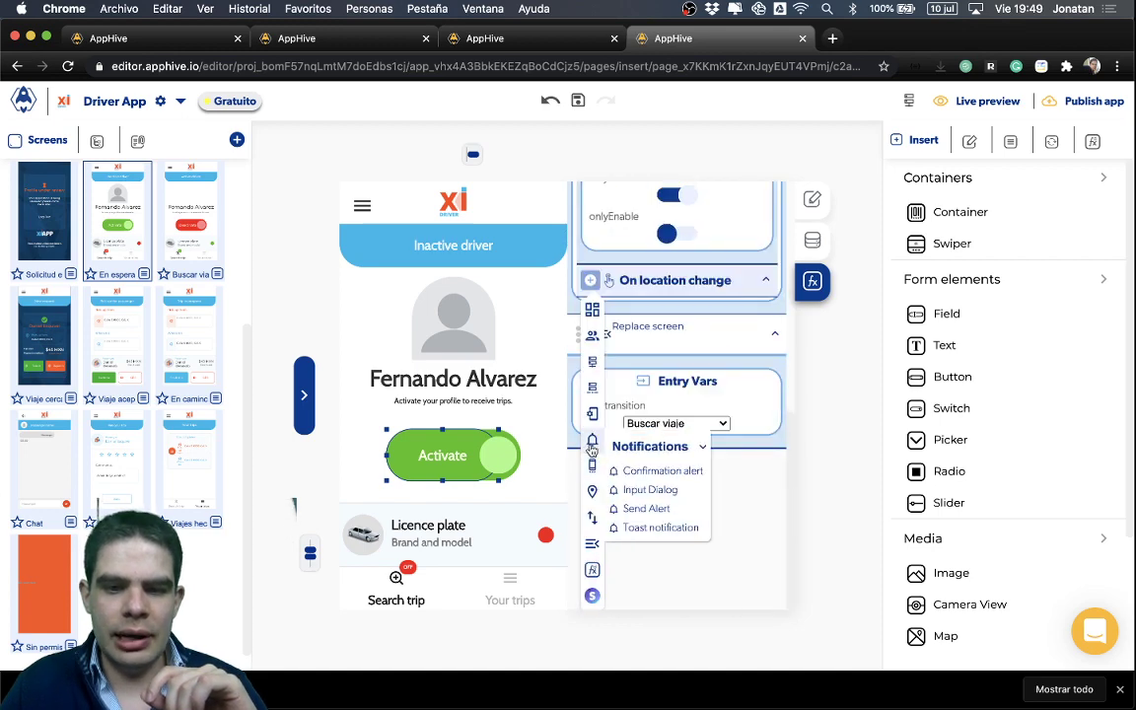
pyautogui.moveTo(592, 490)
pyautogui.scroll(-2, 667, 541)
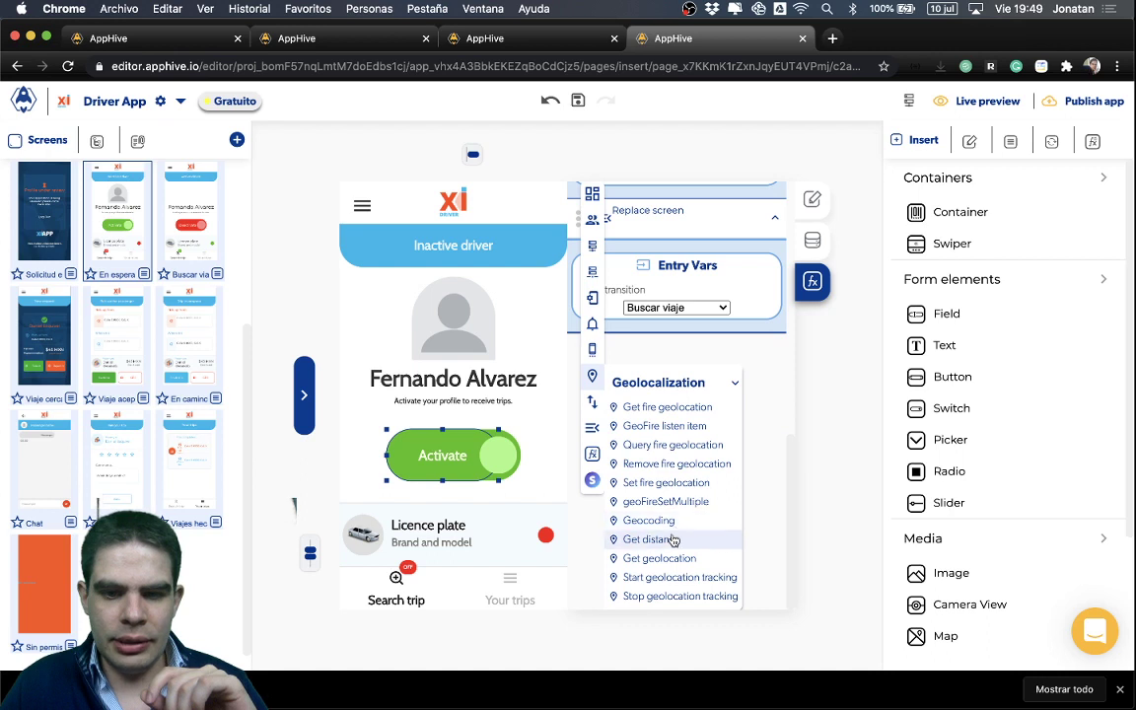
pyautogui.scroll(-1, 667, 488)
pyautogui.click(667, 490)
pyautogui.scroll(1, 678, 301)
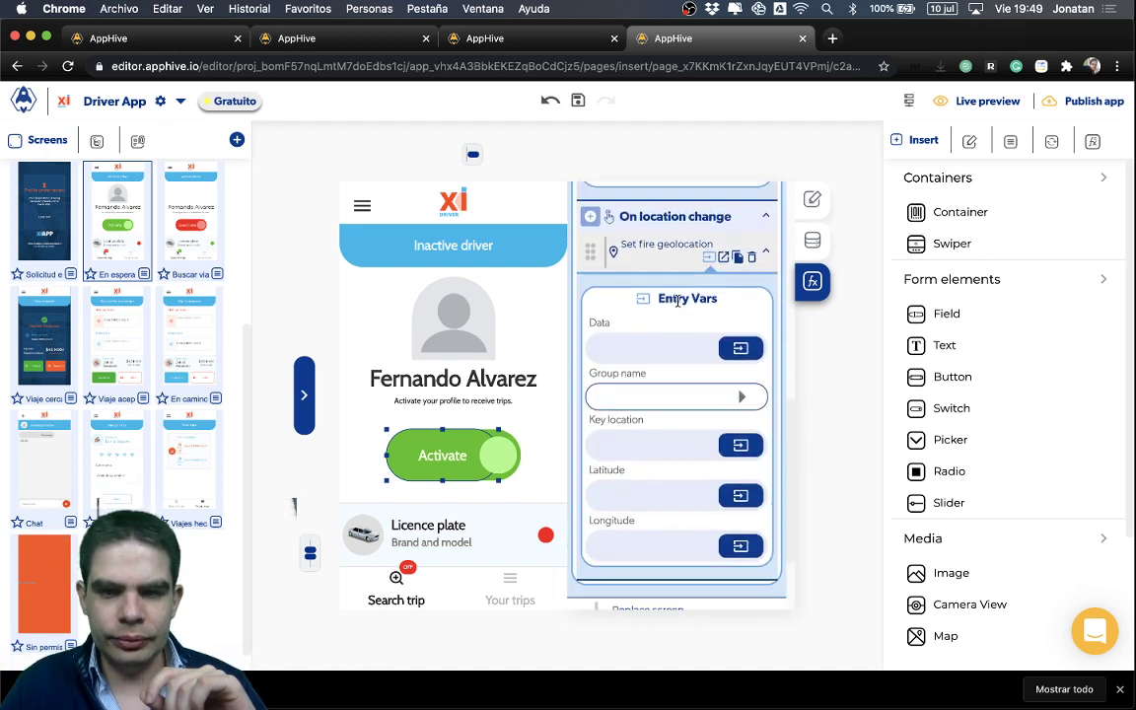
# Set the Key location of the Set fire geolocation function to the current user id.
pyautogui.click(740, 446)
pyautogui.click(615, 483)
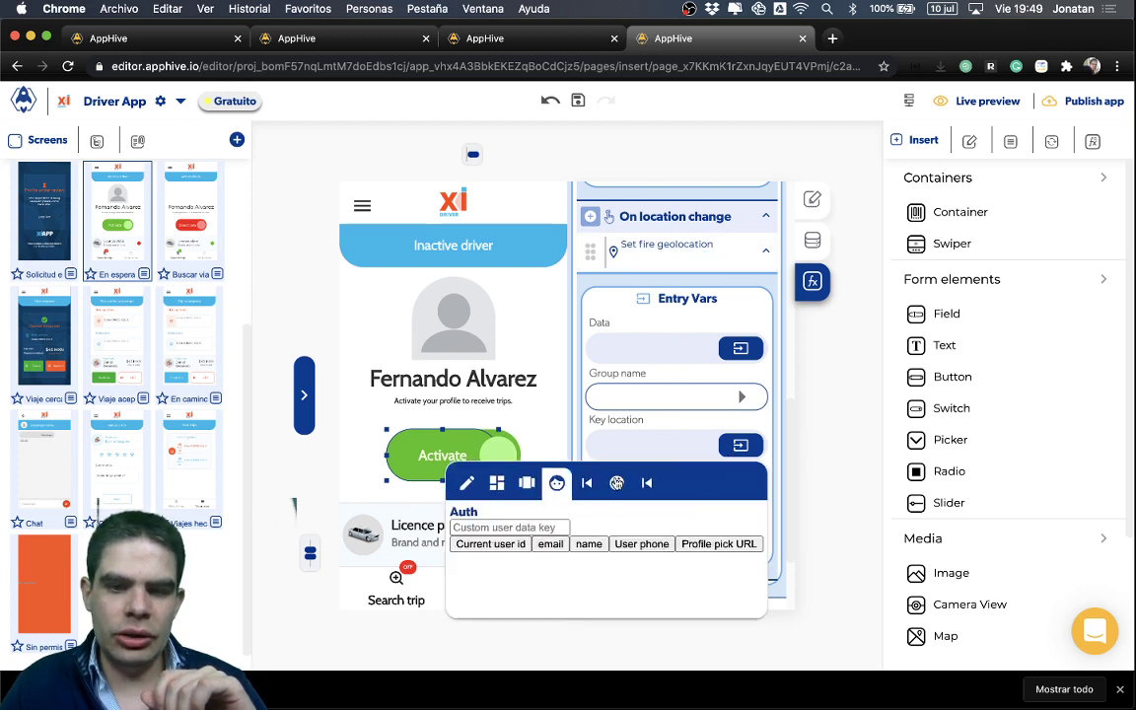
pyautogui.click(490, 544)
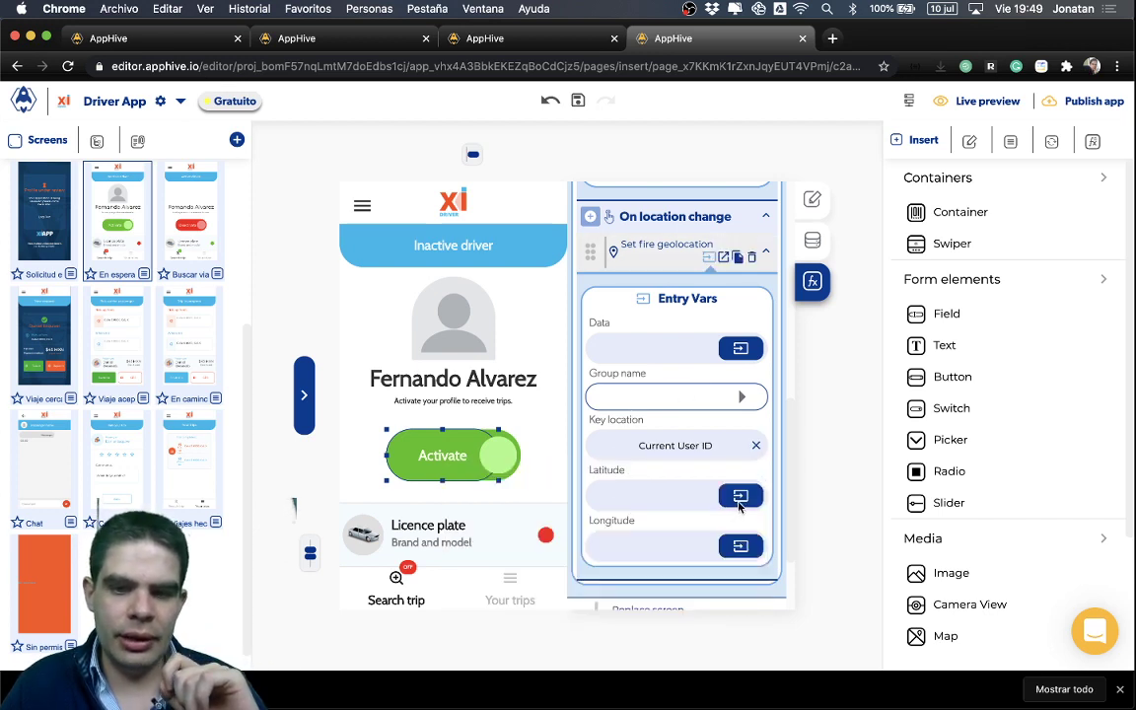
# Bind the Latitude and Longitude entries of Set fire geolocation to the latitude and longitude attributes of the Start geolocation tracking output.
pyautogui.click(739, 496)
pyautogui.click(708, 533)
pyautogui.click(691, 578)
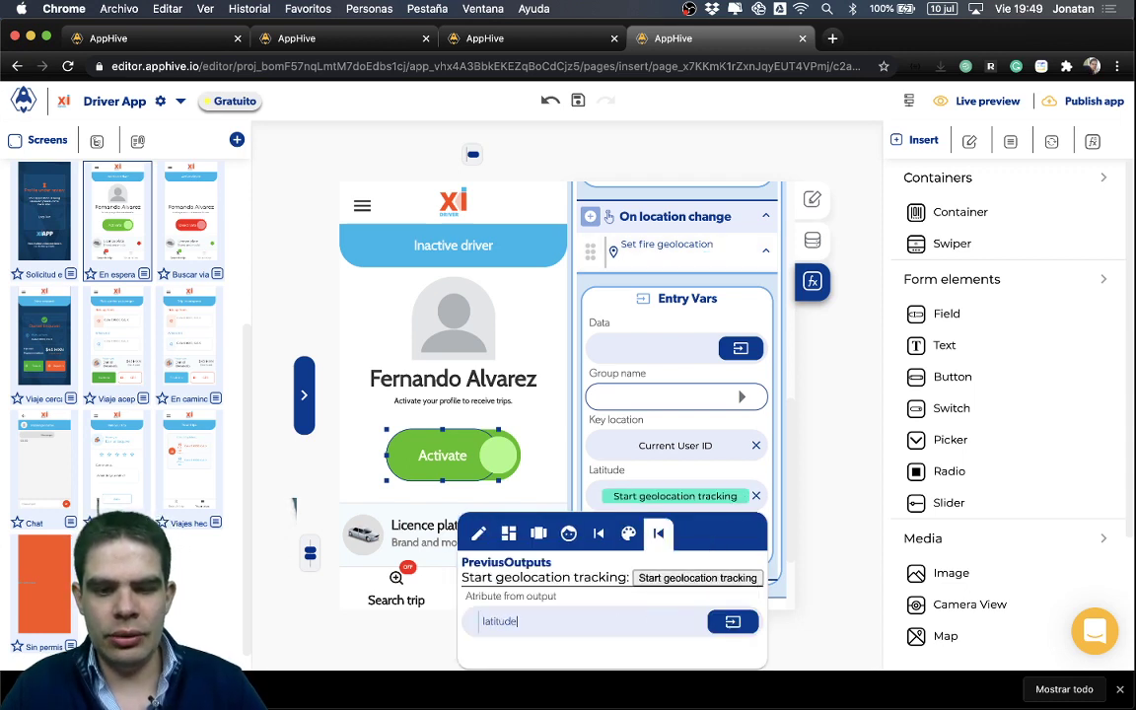
pyautogui.press('Return')
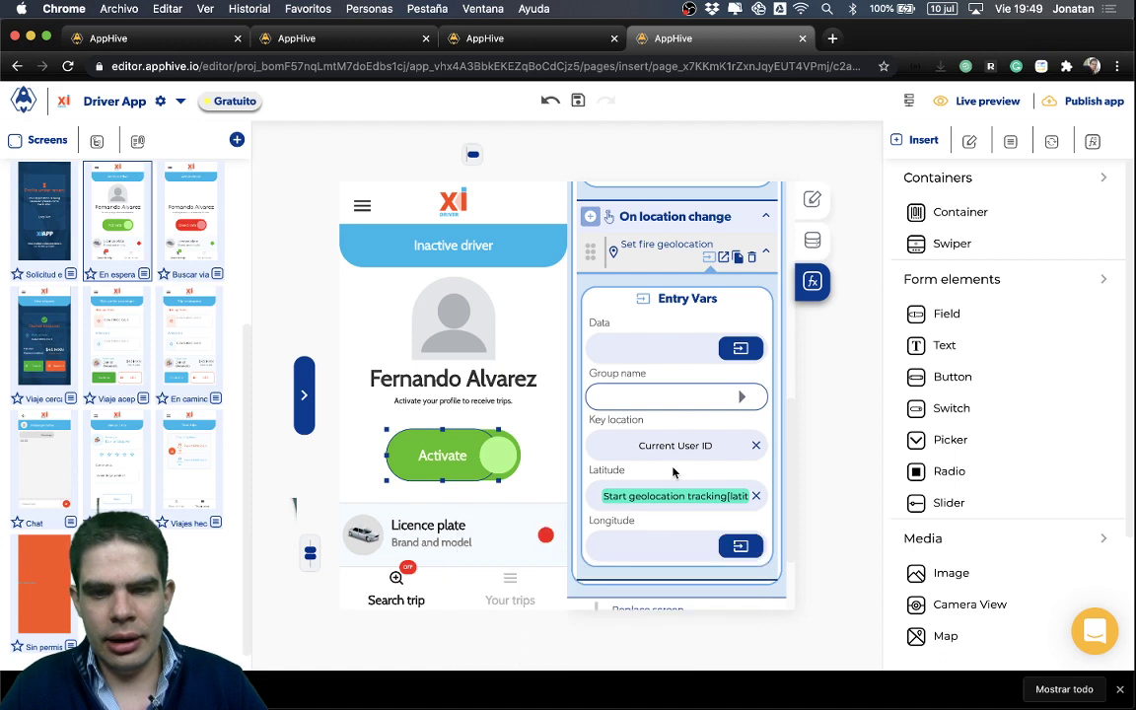
pyautogui.click(740, 545)
pyautogui.click(658, 394)
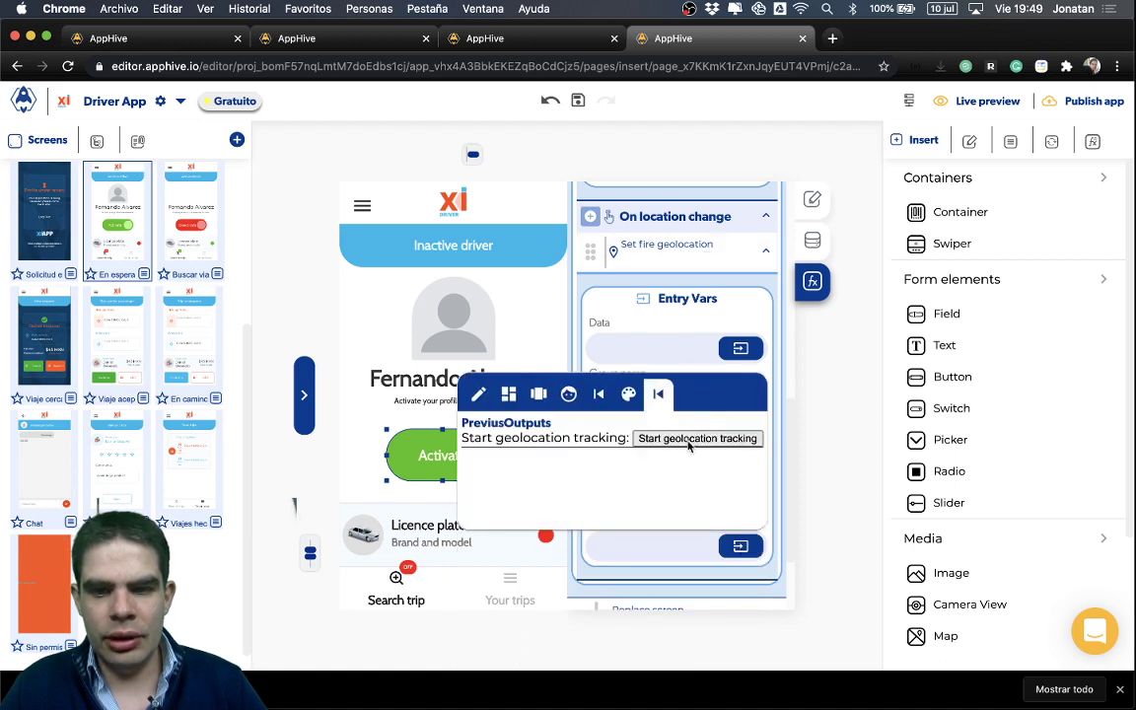
pyautogui.click(698, 438)
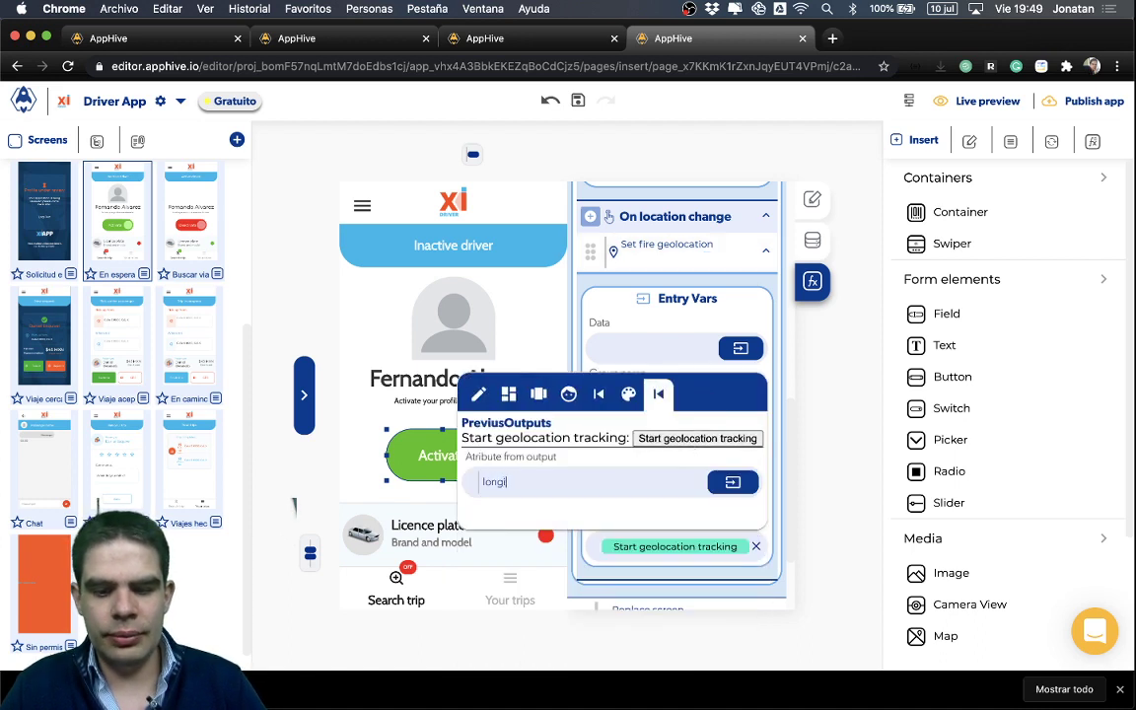
pyautogui.press('Return')
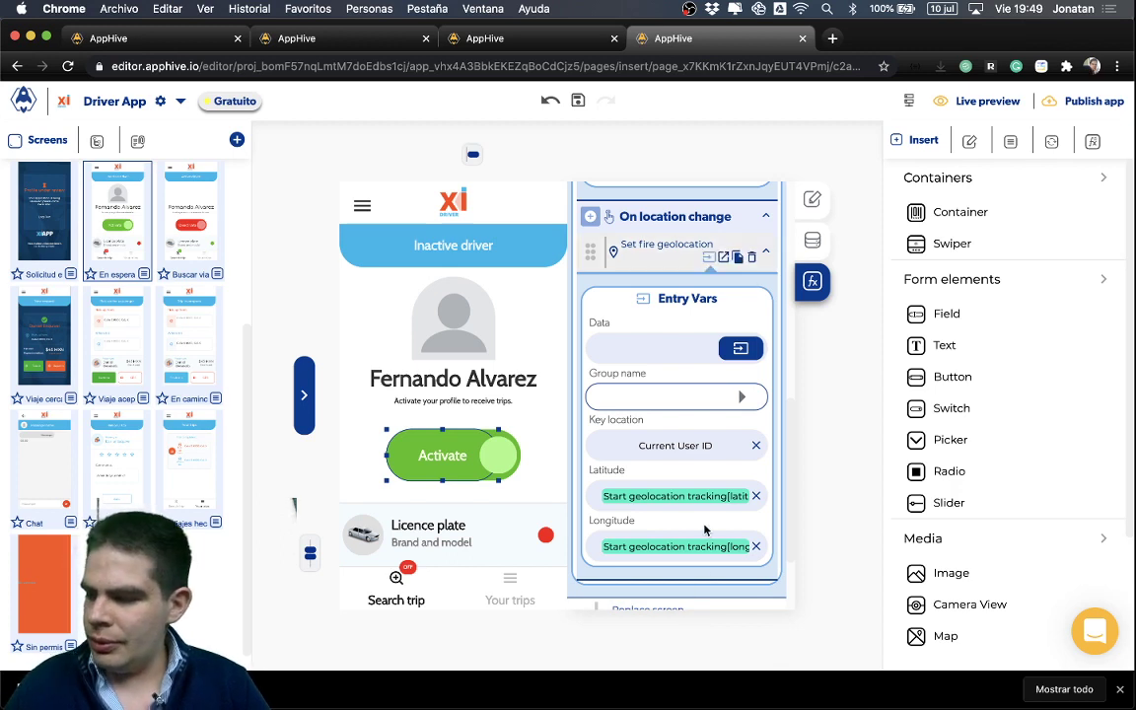
# View the Driver App's screen on the mirrored phone in QuickTime Player and return to the Driver App editor.
pyautogui.click(742, 679)
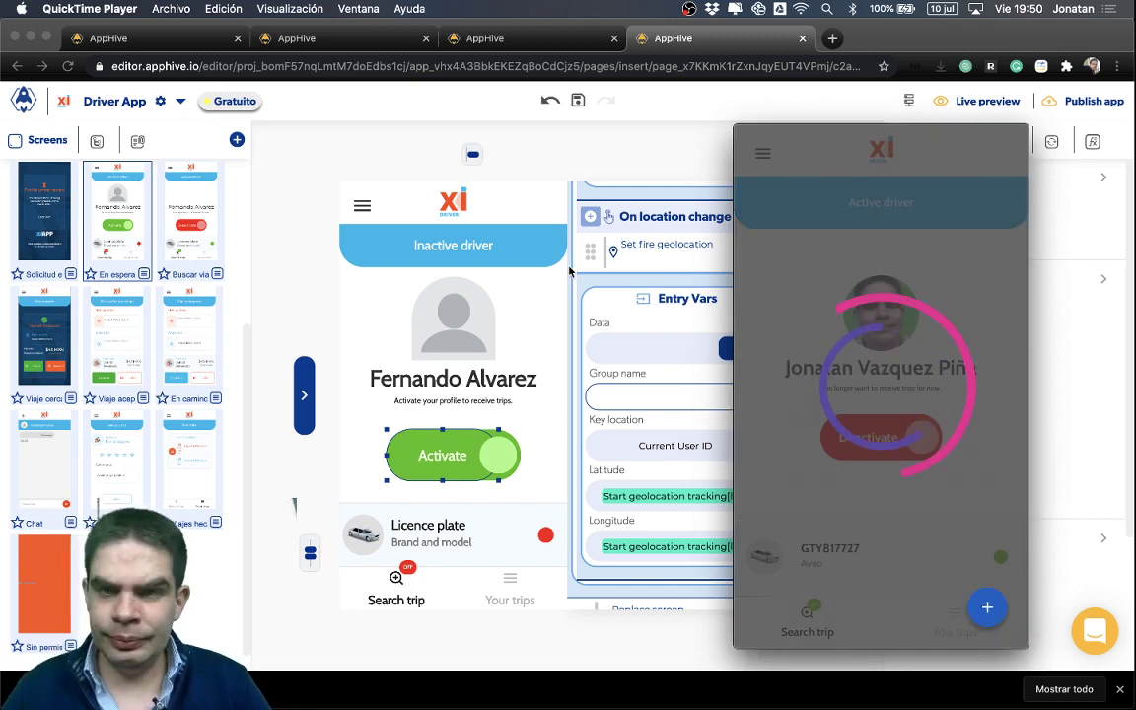
pyautogui.click(689, 127)
# Copy the Toggle page loading function from the Error getting location callback into Set fire geolocation's Success at set location callback.
pyautogui.moveTo(723, 254)
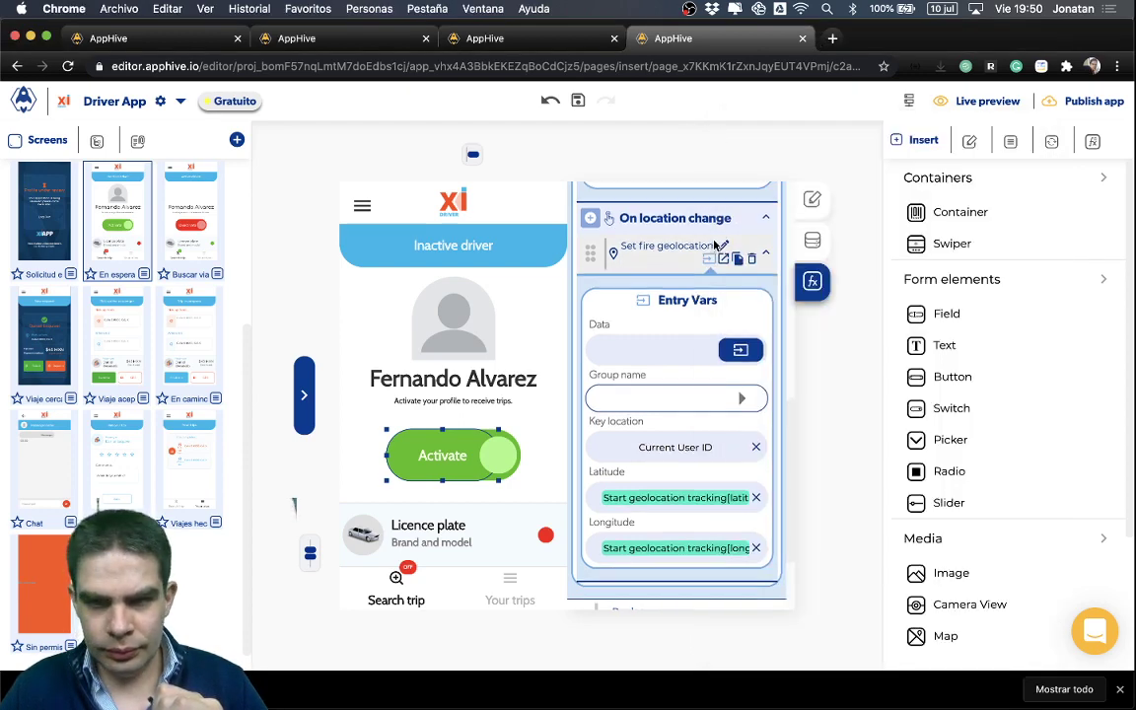
pyautogui.scroll(1, 721, 267)
pyautogui.click(722, 285)
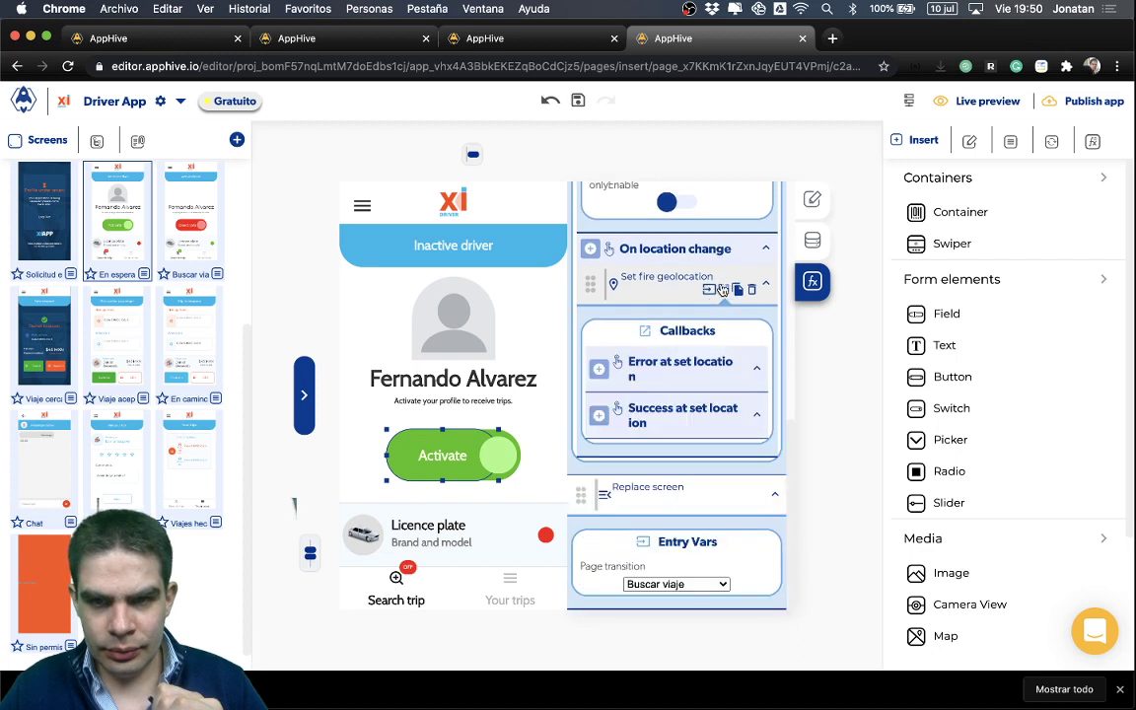
pyautogui.scroll(5, 722, 287)
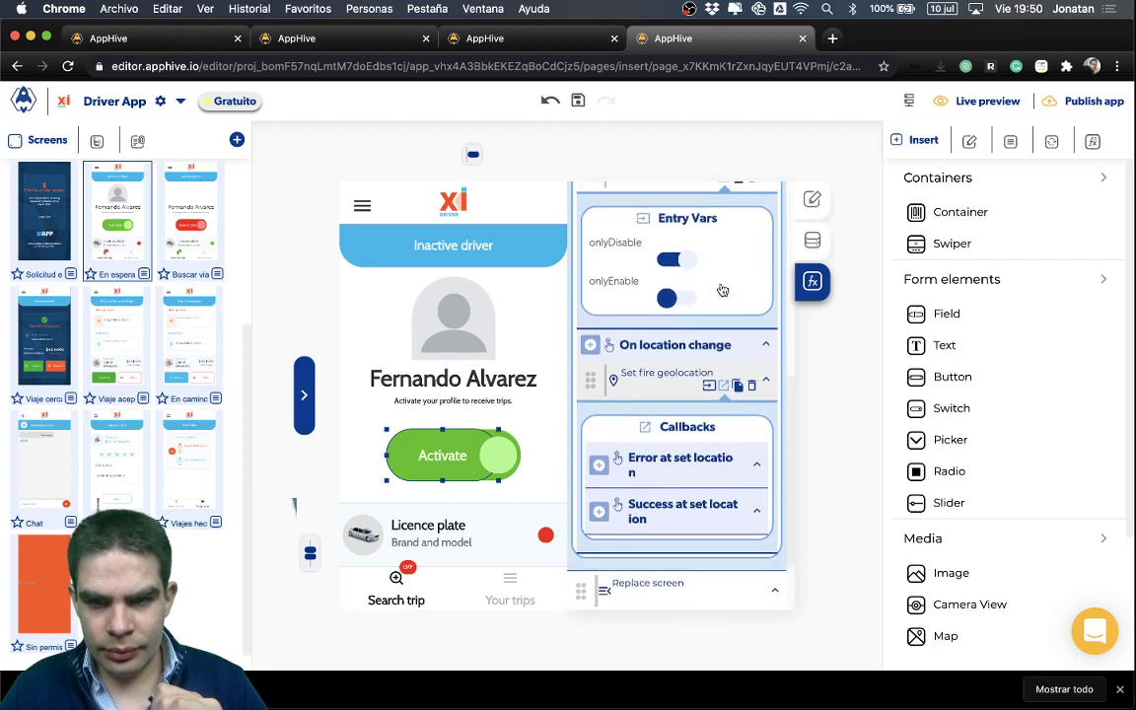
pyautogui.scroll(6, 721, 287)
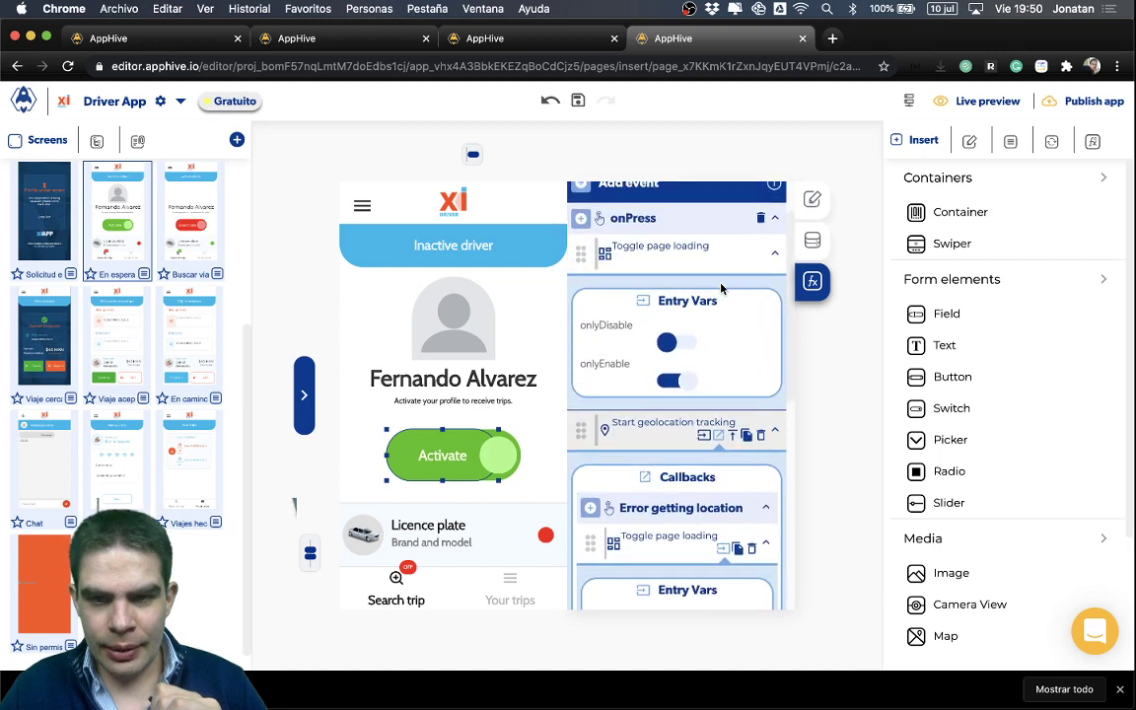
pyautogui.scroll(-4, 721, 287)
pyautogui.scroll(-1, 721, 287)
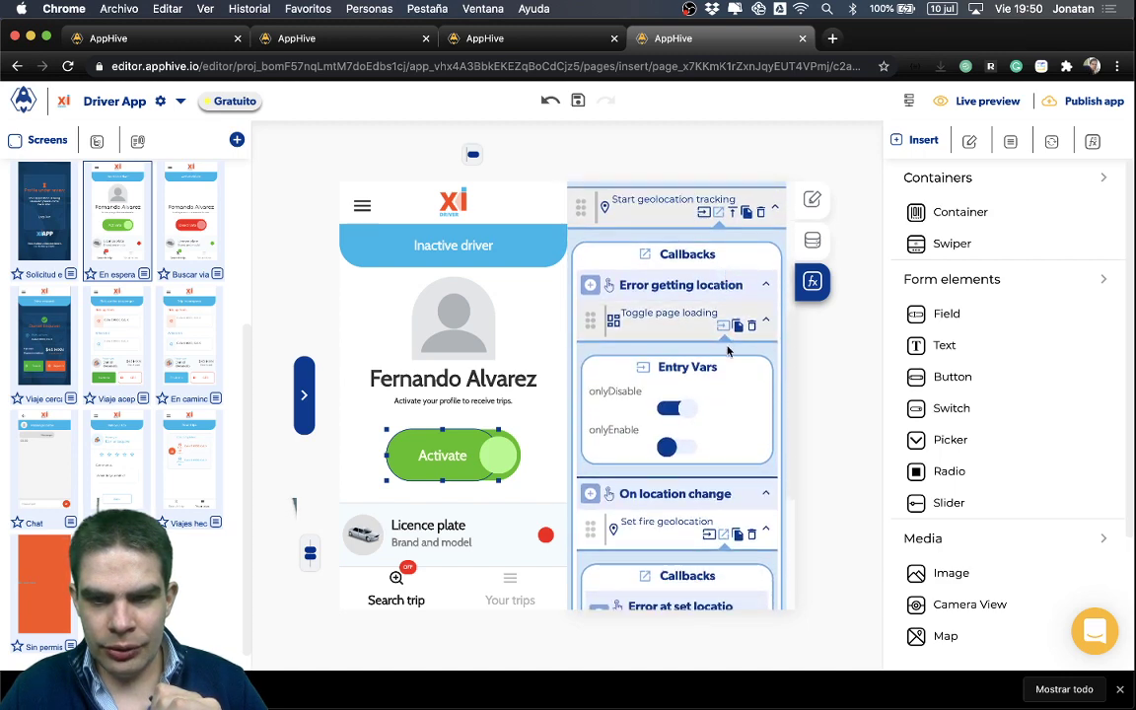
pyautogui.scroll(-10, 694, 457)
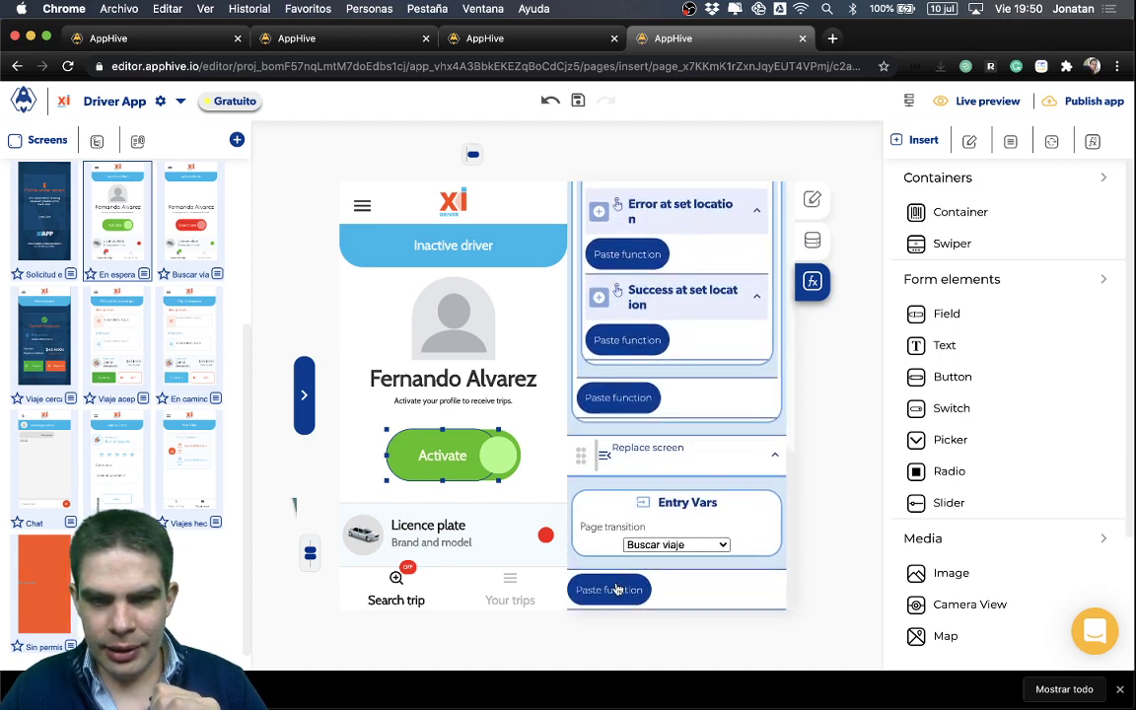
pyautogui.scroll(3, 616, 589)
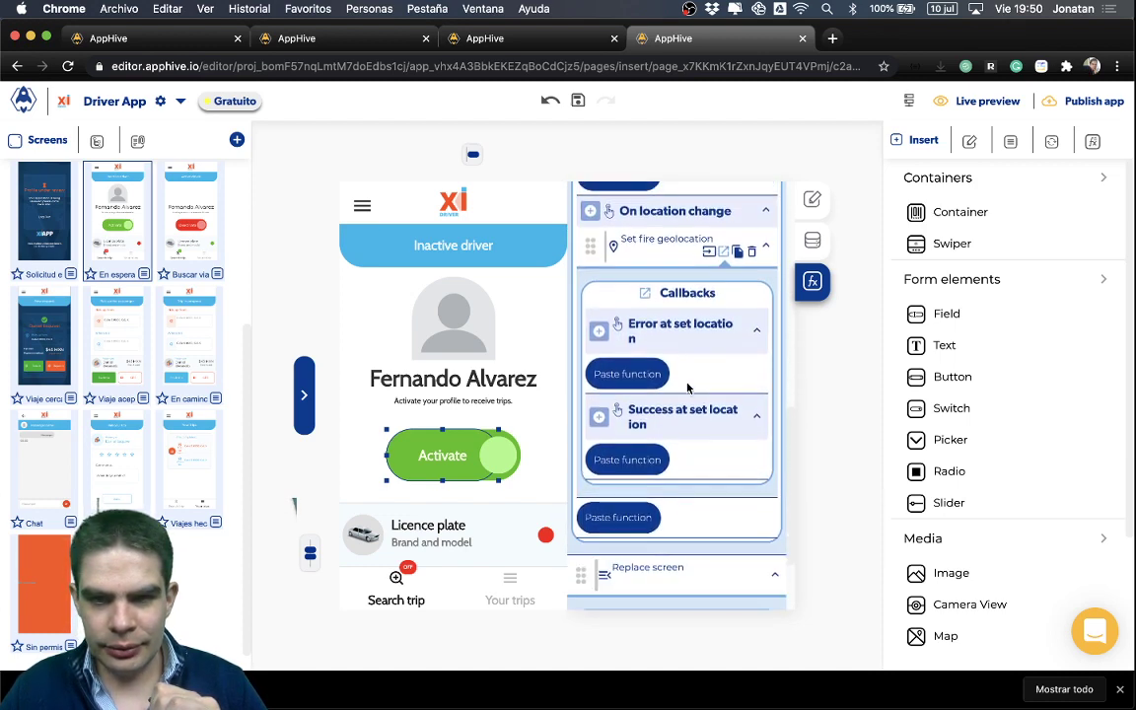
pyautogui.click(627, 458)
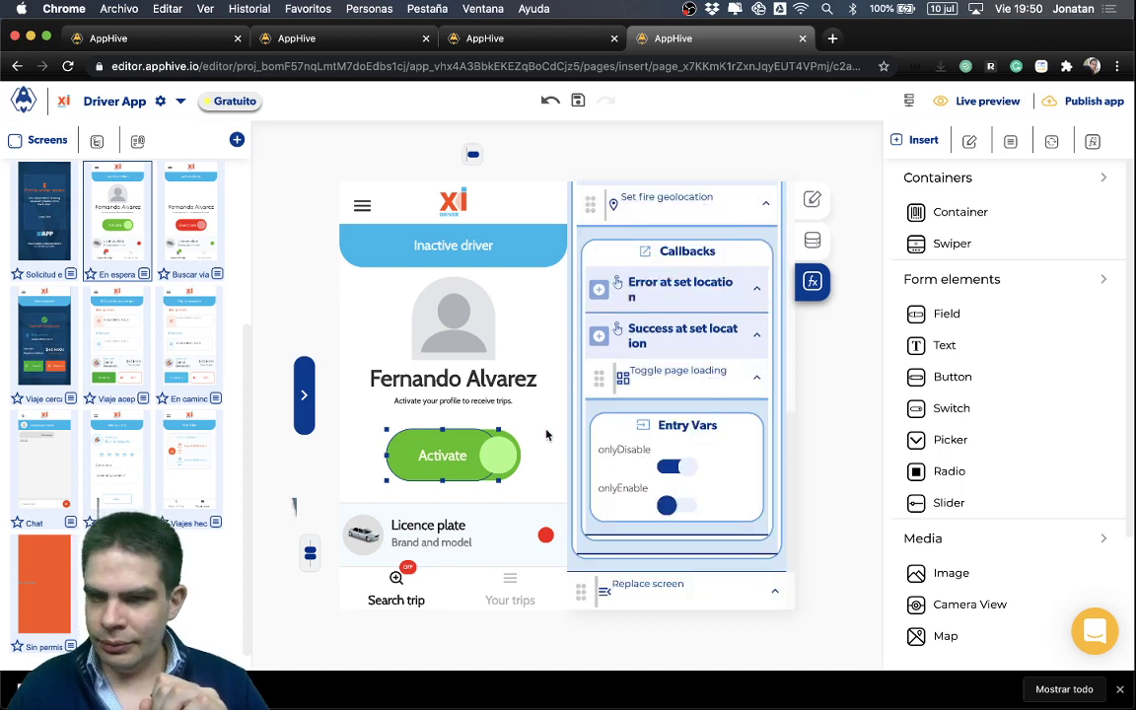
# Check the driver screen on the mirrored phone in QuickTime Player, and examine the No group name record in the editor's Cloud geofire.
pyautogui.moveTo(745, 681)
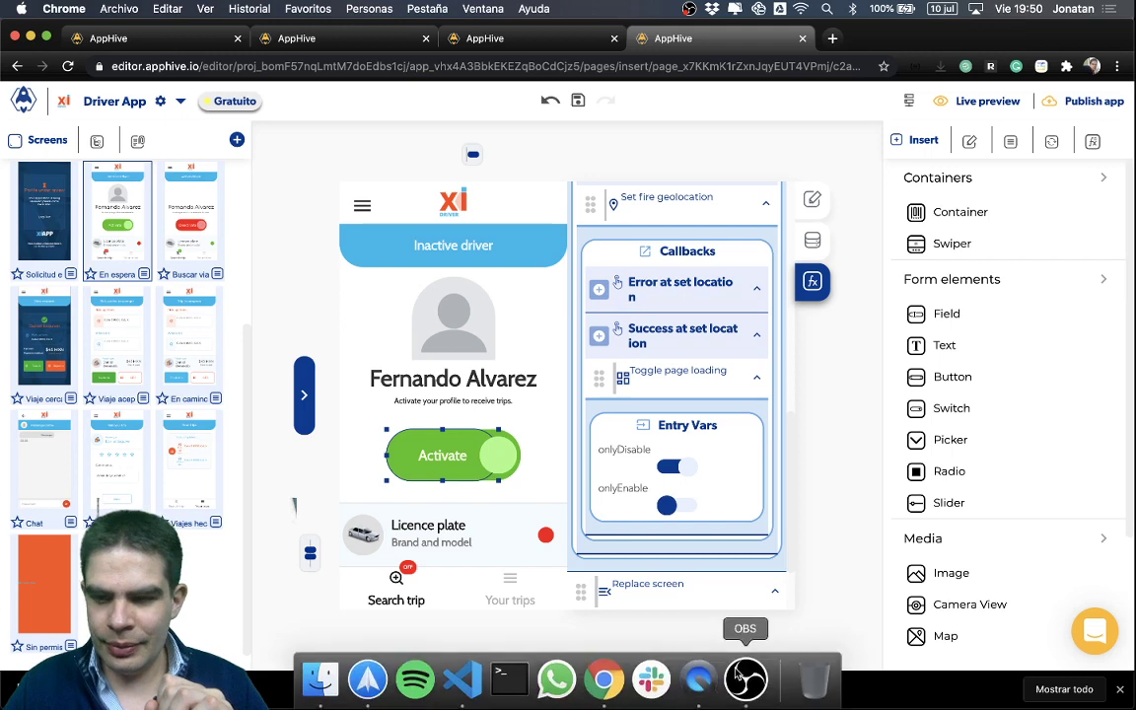
pyautogui.click(701, 680)
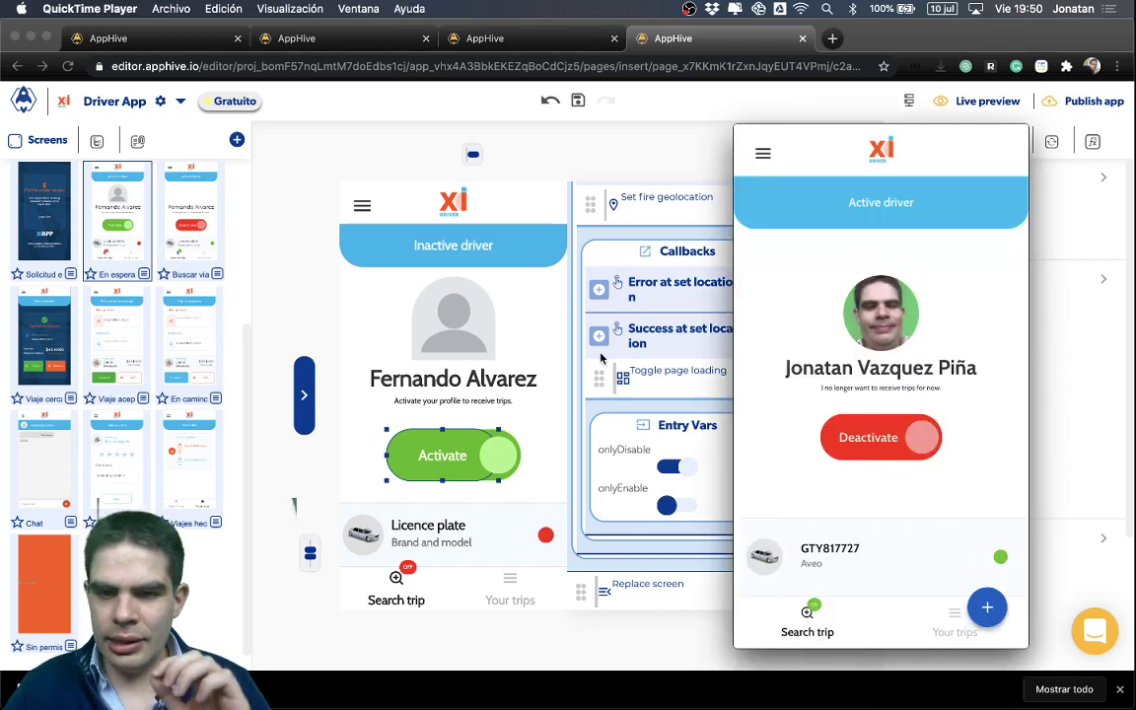
pyautogui.click(637, 407)
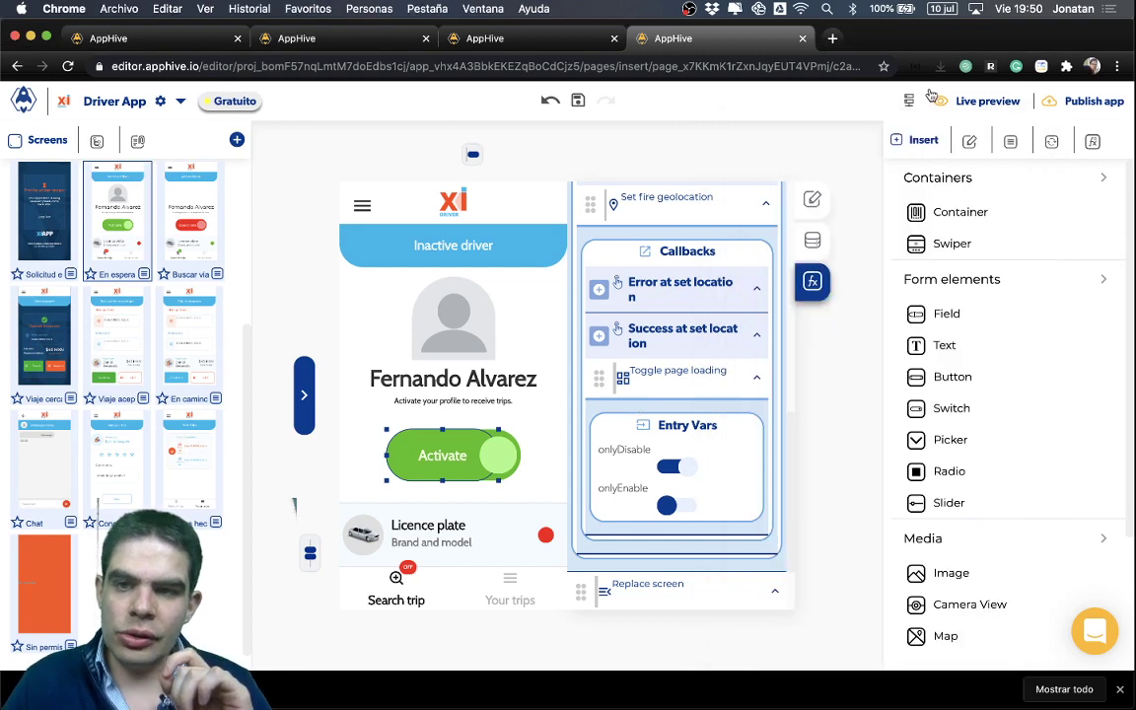
pyautogui.click(844, 148)
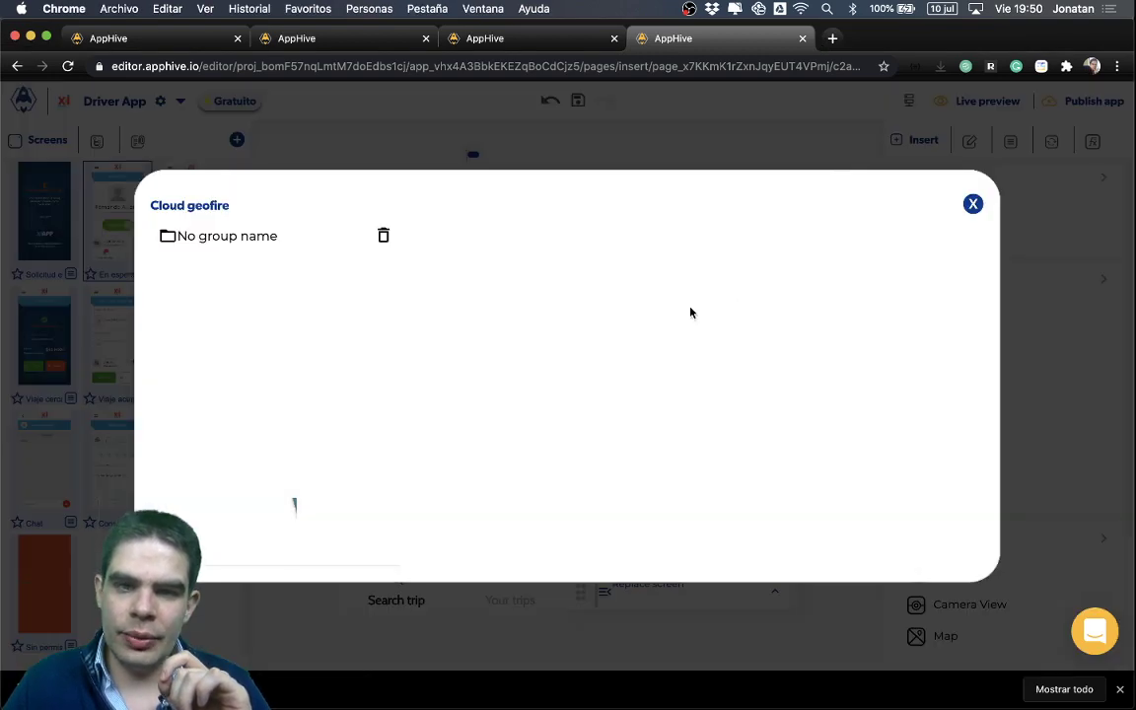
pyautogui.click(276, 235)
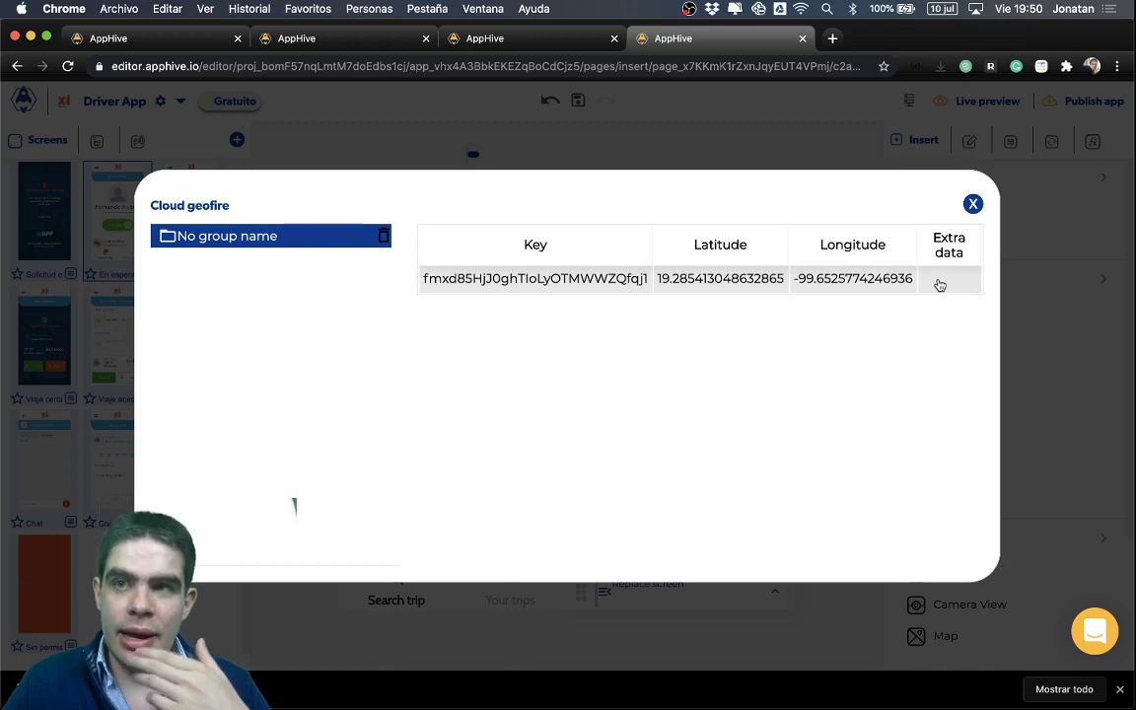
pyautogui.click(972, 206)
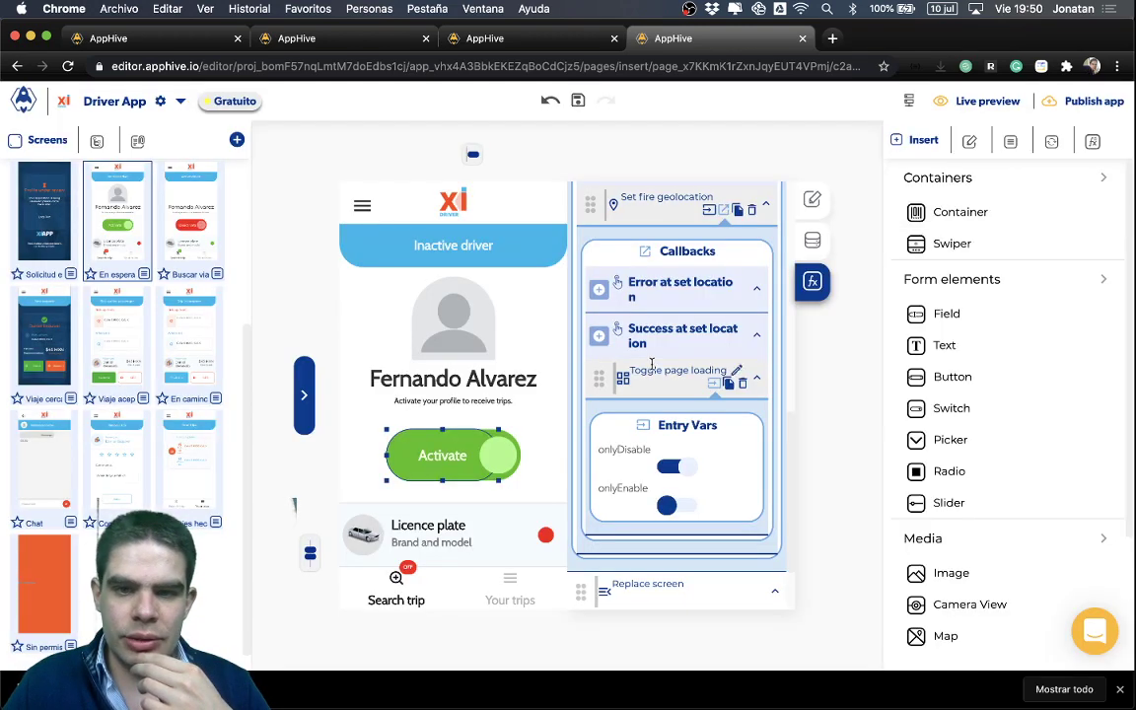
# Set the Data entry of the Set fire geolocation function to the authenticated user's name.
pyautogui.scroll(-2, 659, 365)
pyautogui.scroll(3, 671, 336)
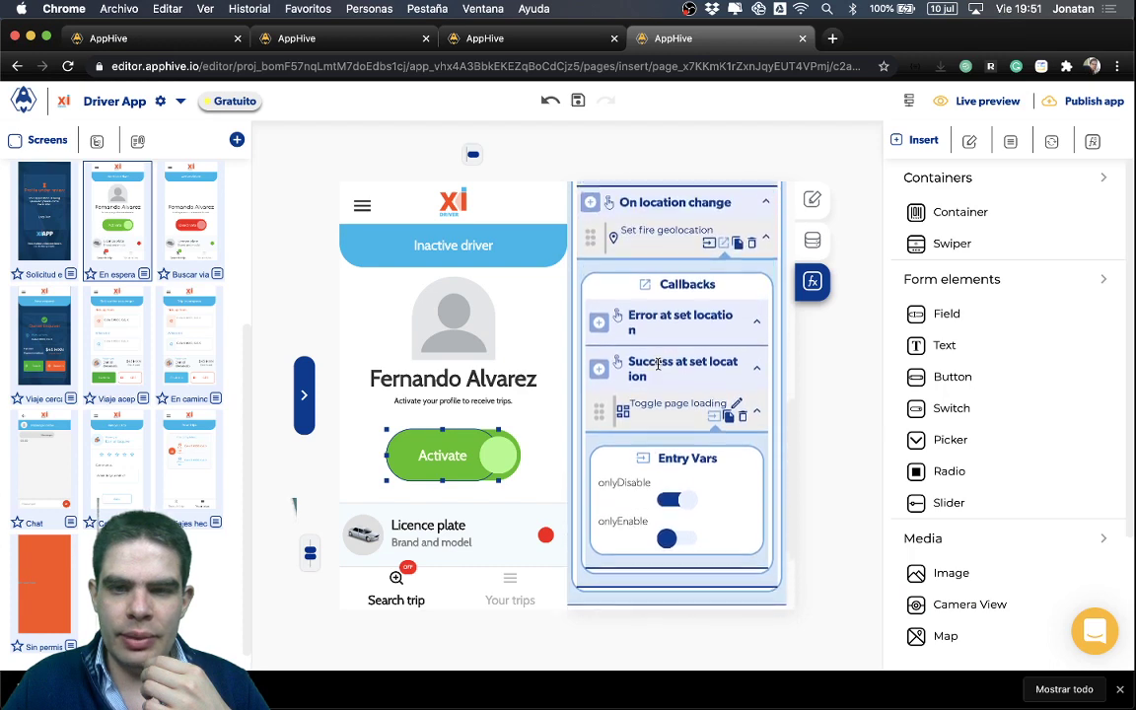
pyautogui.click(708, 262)
pyautogui.click(656, 330)
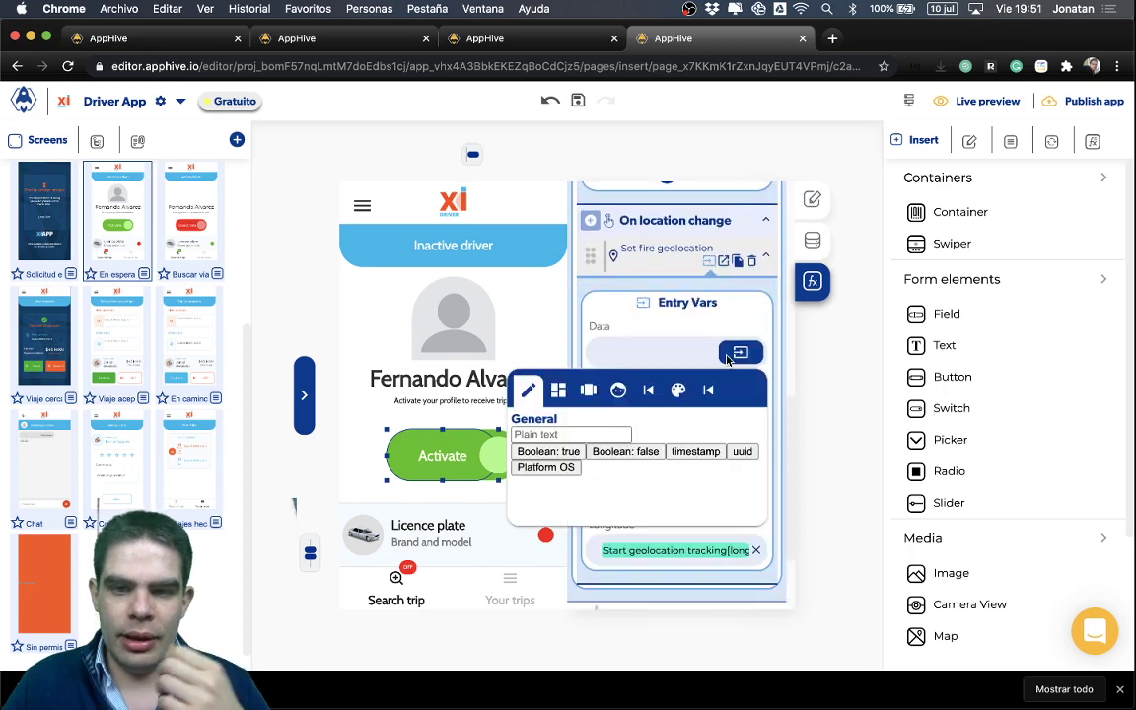
pyautogui.click(617, 391)
pyautogui.click(588, 451)
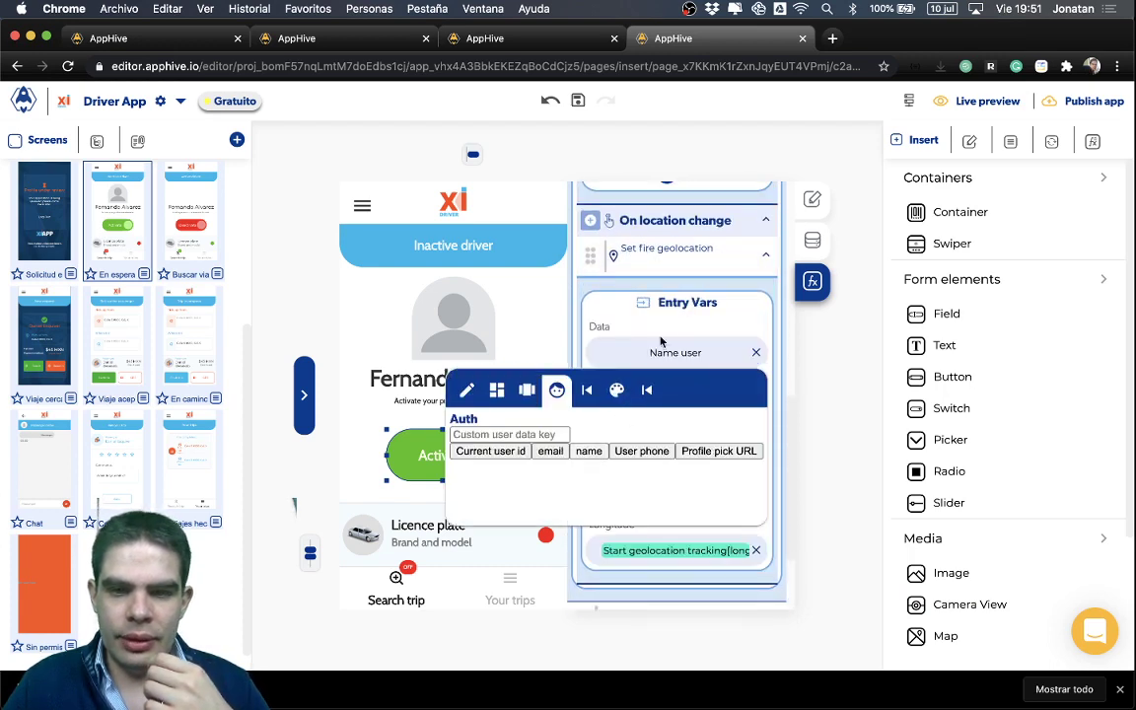
# View the reloaded driver screen in QuickTime Player, and examine the extra data of the No group name record in Cloud geofire.
pyautogui.click(699, 692)
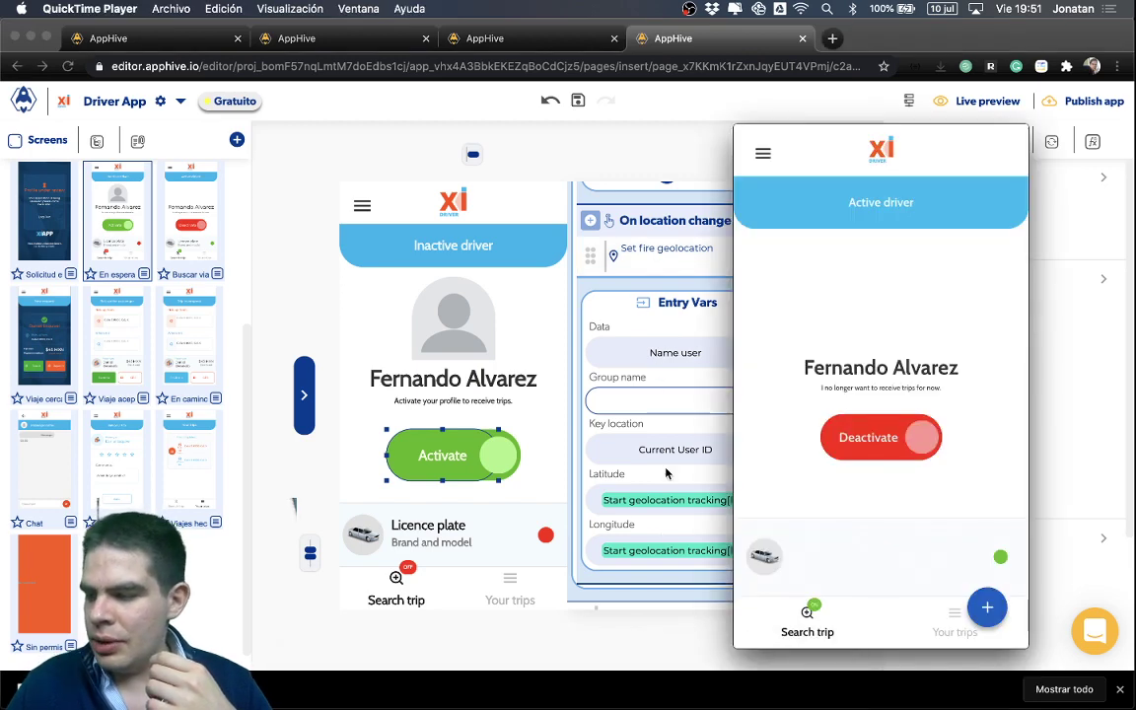
pyautogui.moveTo(749, 190)
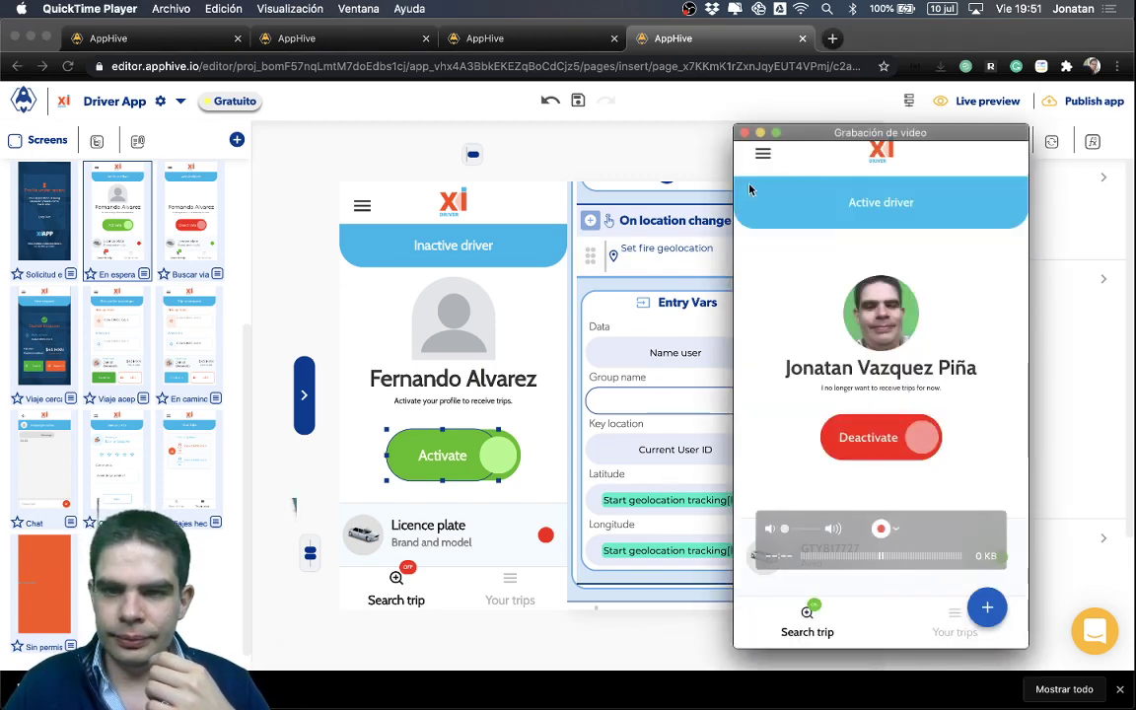
pyautogui.click(705, 132)
pyautogui.click(908, 105)
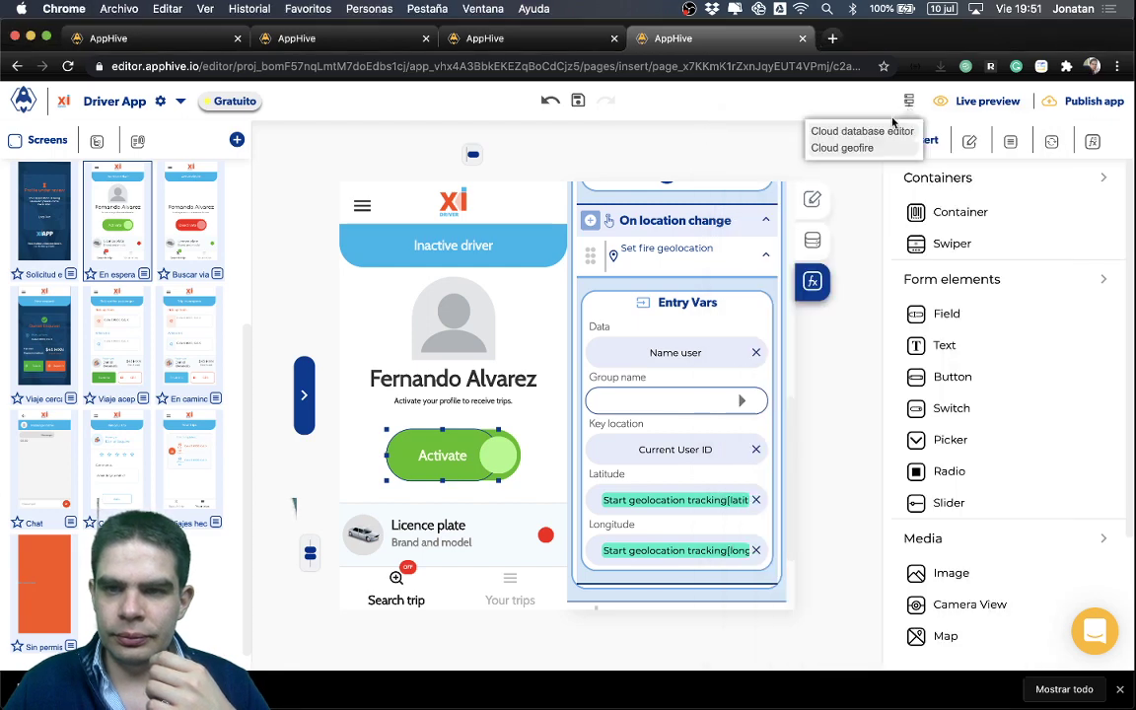
pyautogui.click(843, 147)
pyautogui.click(315, 245)
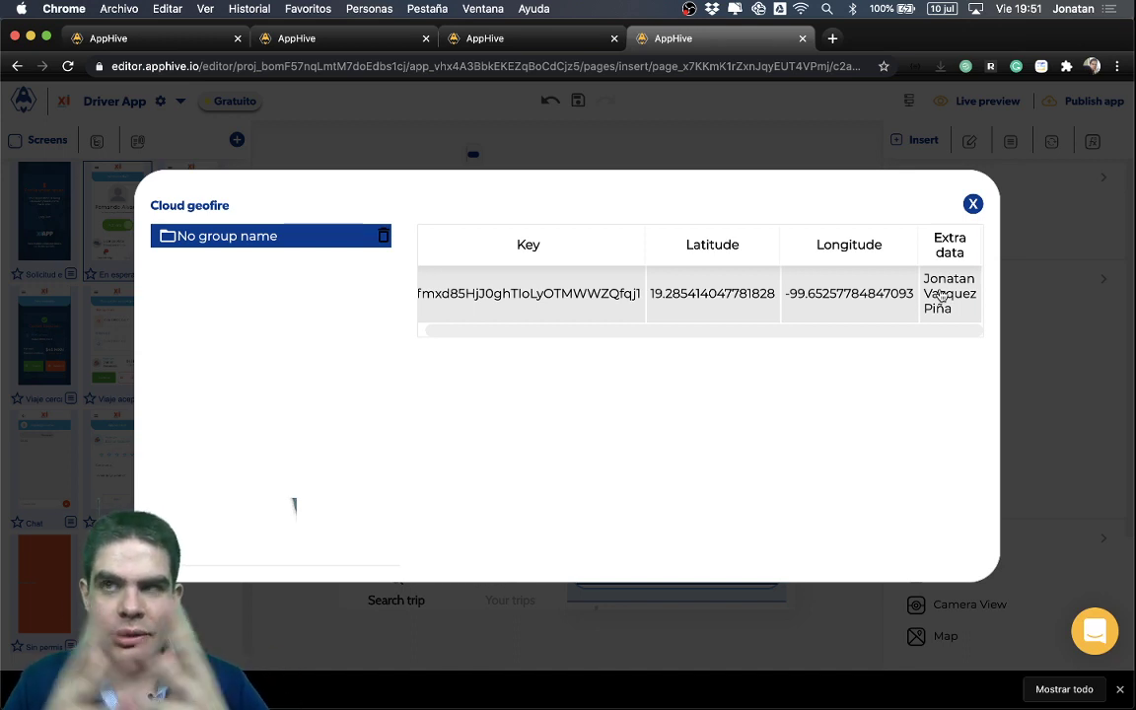
pyautogui.click(973, 203)
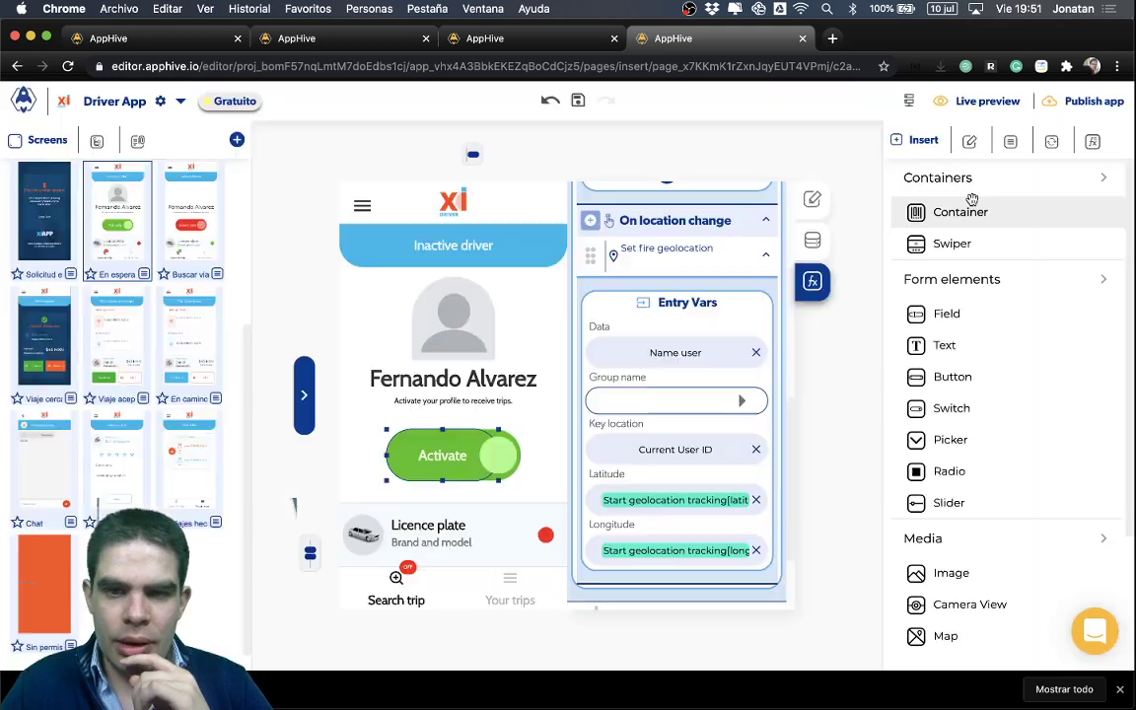
# Clear the Name user value from the Data entry of Set fire geolocation under On location change, and collapse its entry variables.
pyautogui.scroll(-1, 705, 307)
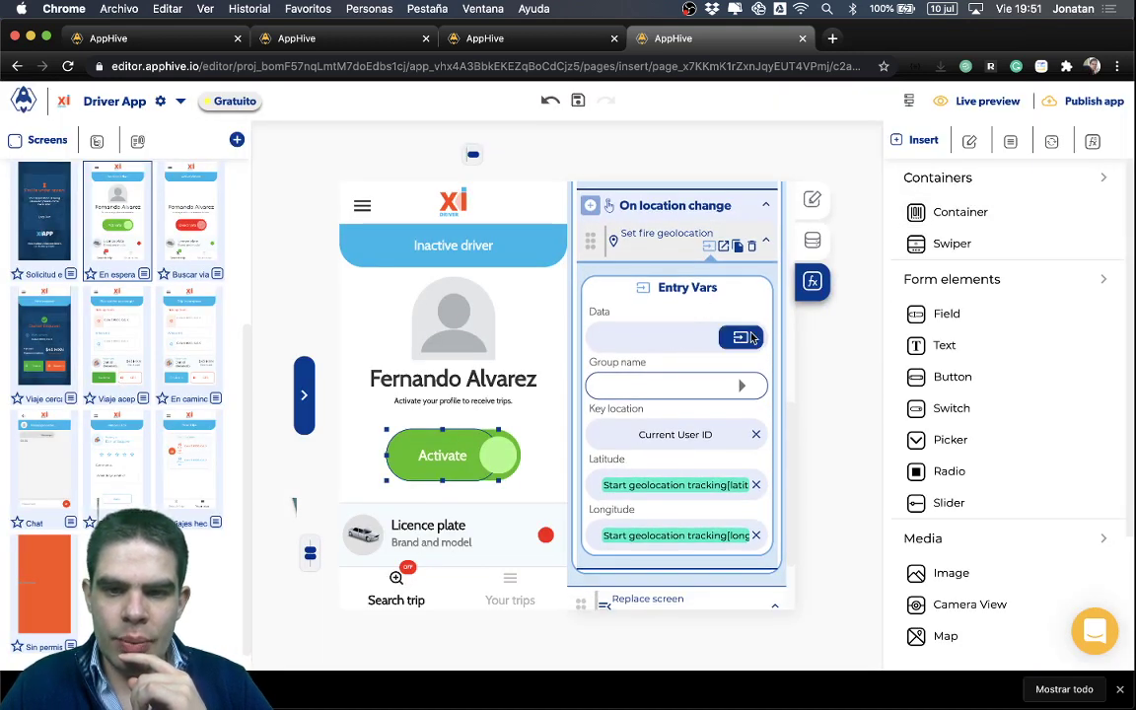
pyautogui.click(740, 337)
pyautogui.click(617, 376)
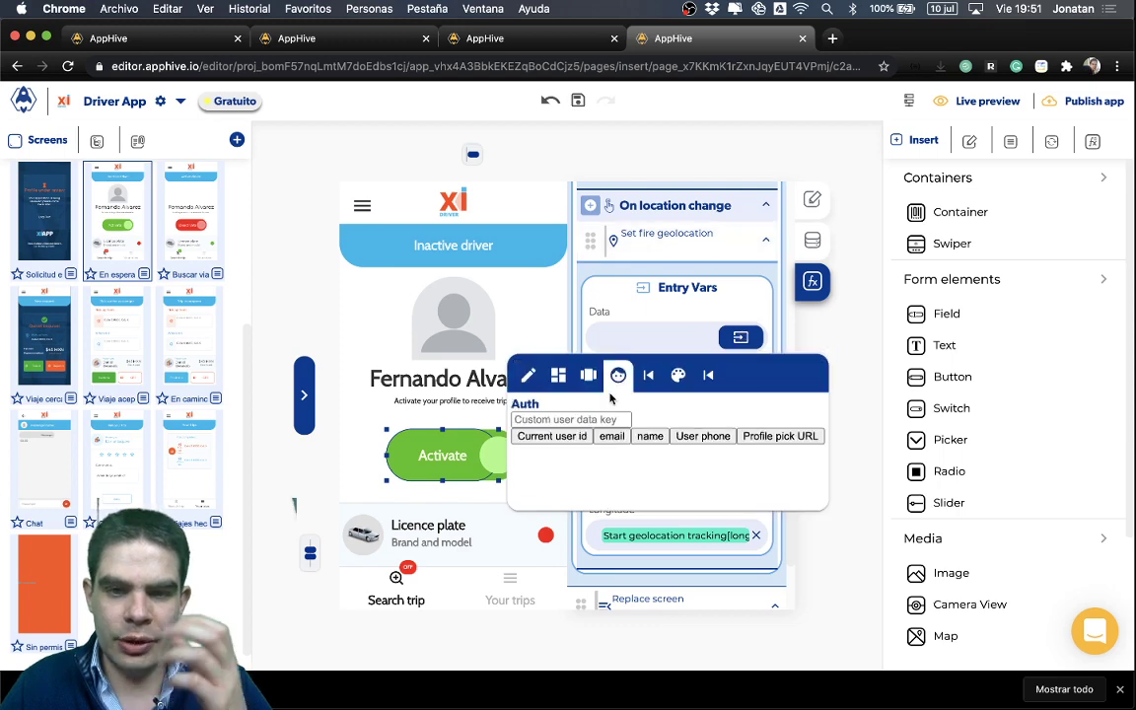
pyautogui.click(680, 311)
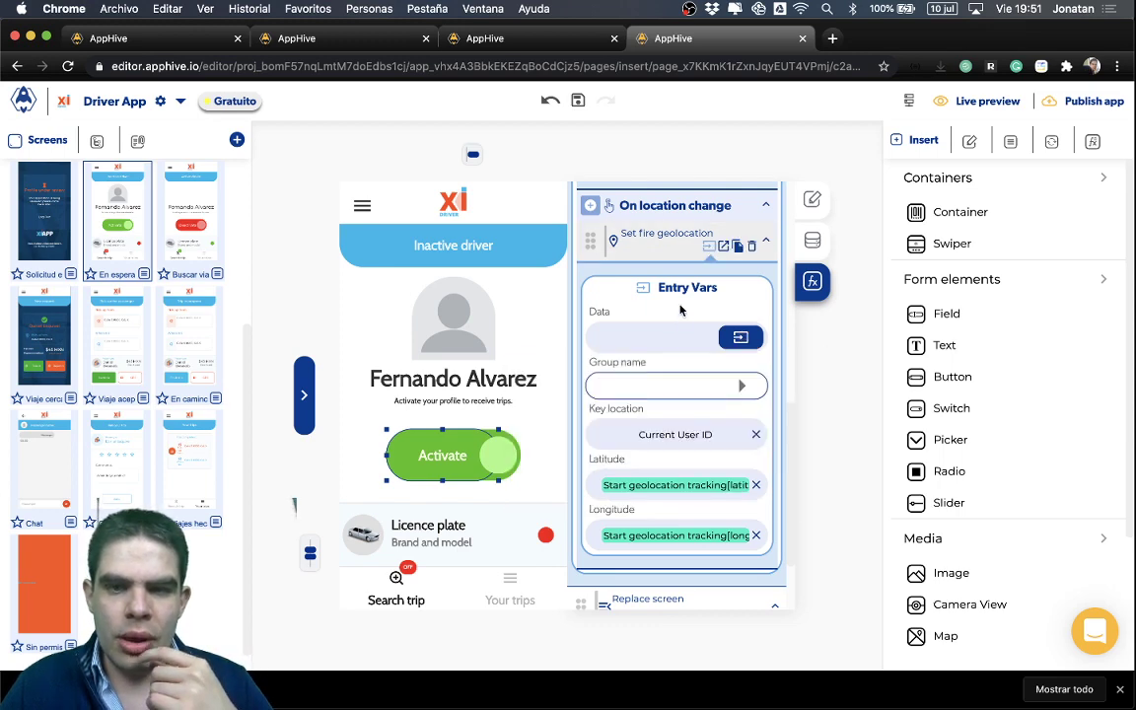
pyautogui.click(706, 262)
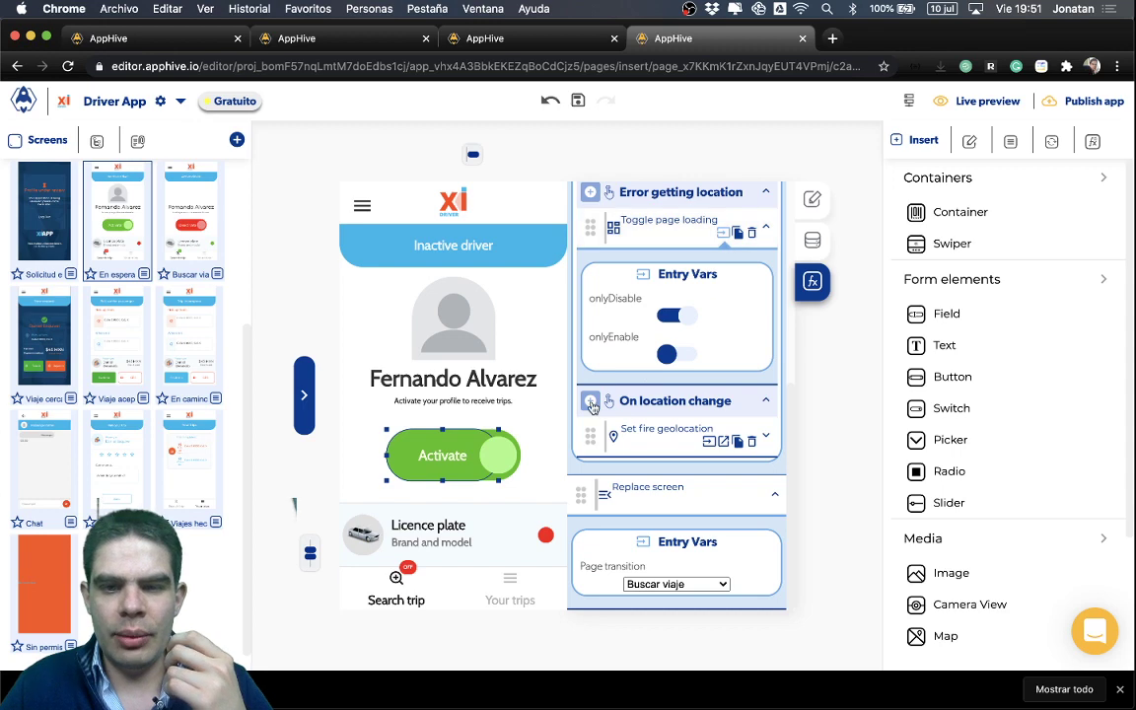
# Add the Get data from other user function to On location change, and place it above Set fire geolocation.
pyautogui.scroll(-1, 592, 375)
pyautogui.moveTo(595, 370)
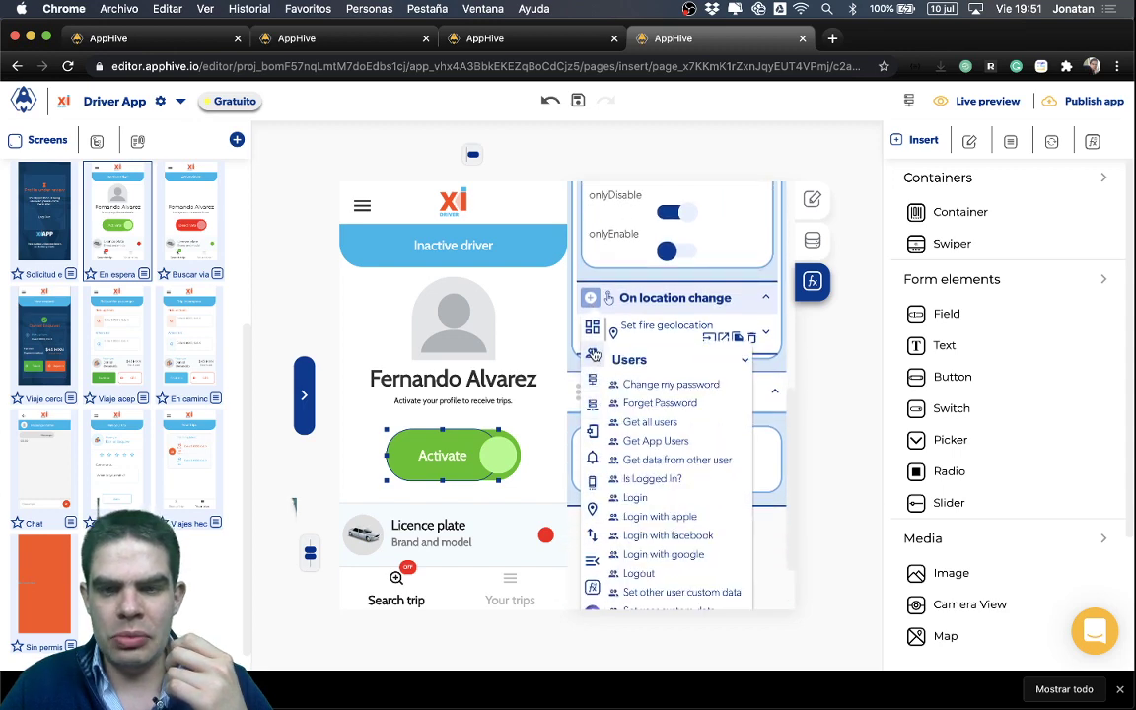
pyautogui.moveTo(592, 346)
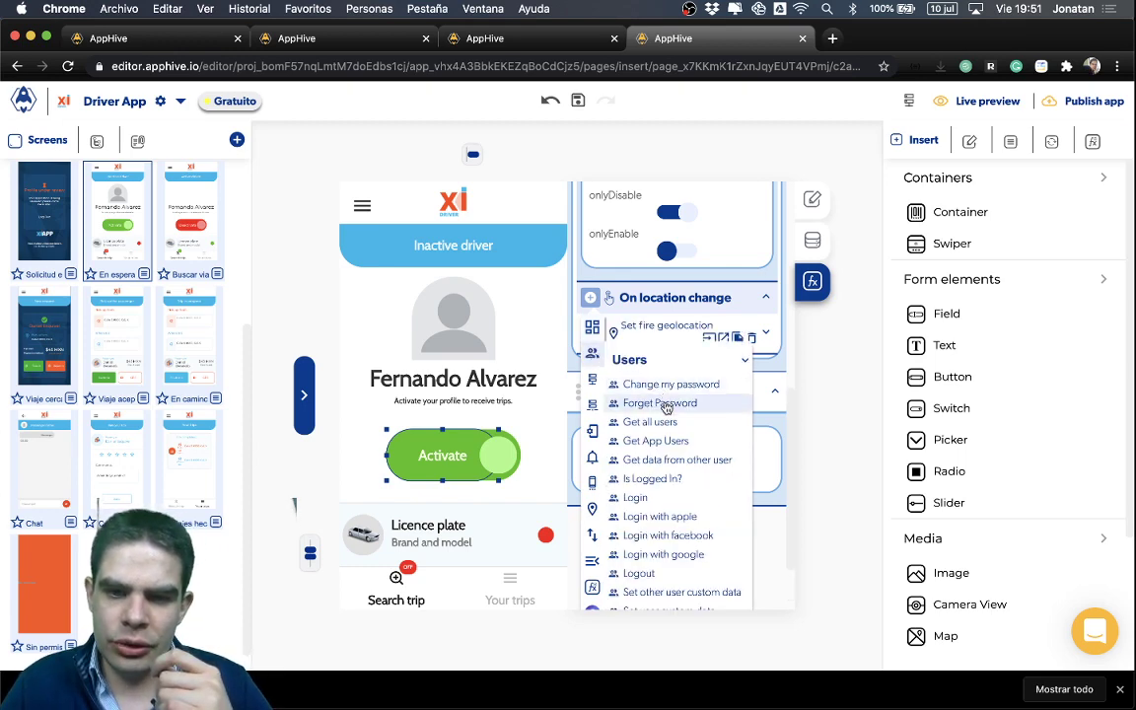
pyautogui.click(677, 460)
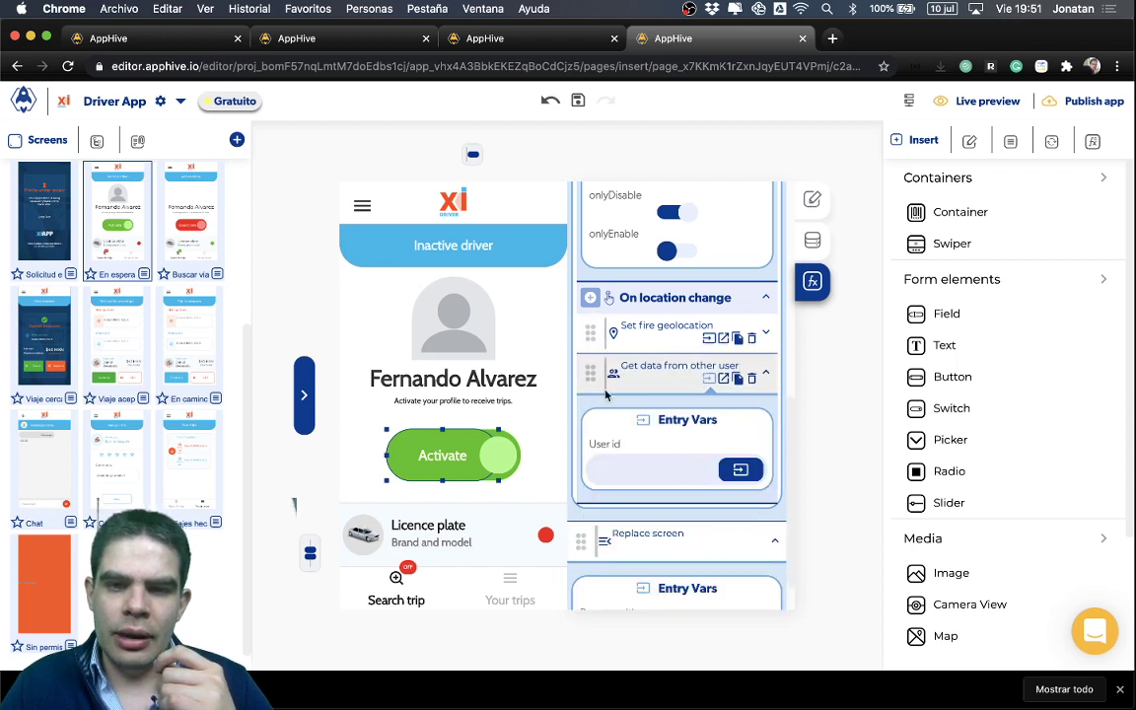
pyautogui.moveTo(593, 380); pyautogui.dragTo(595, 340)
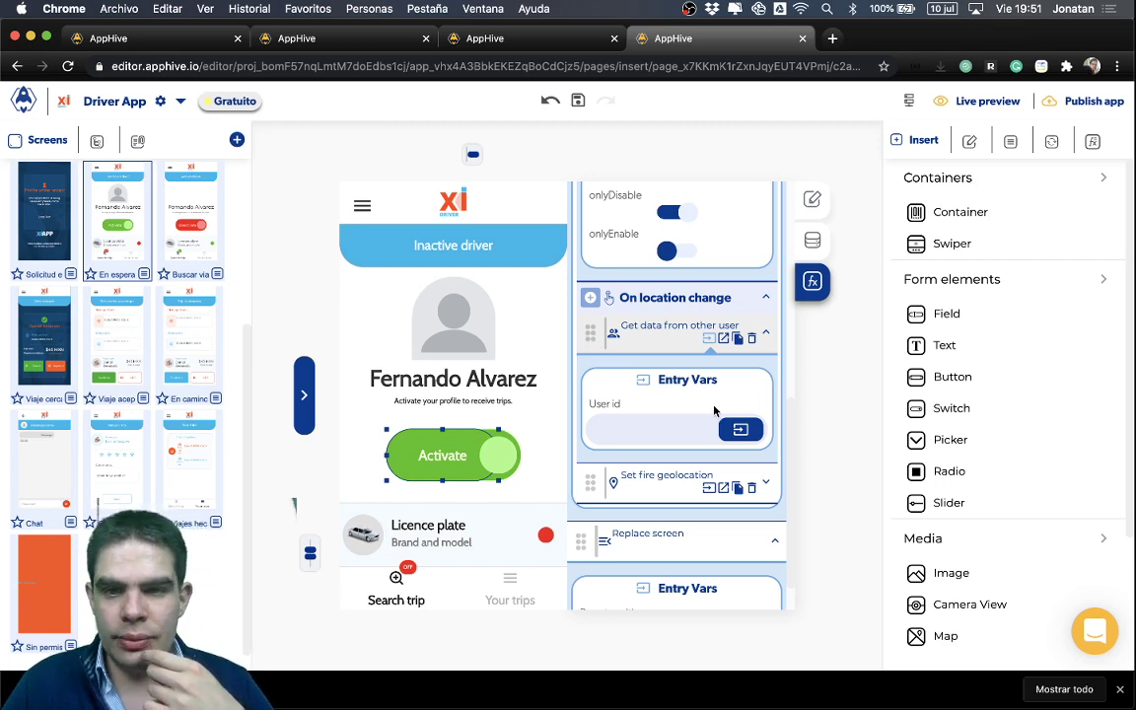
pyautogui.click(590, 297)
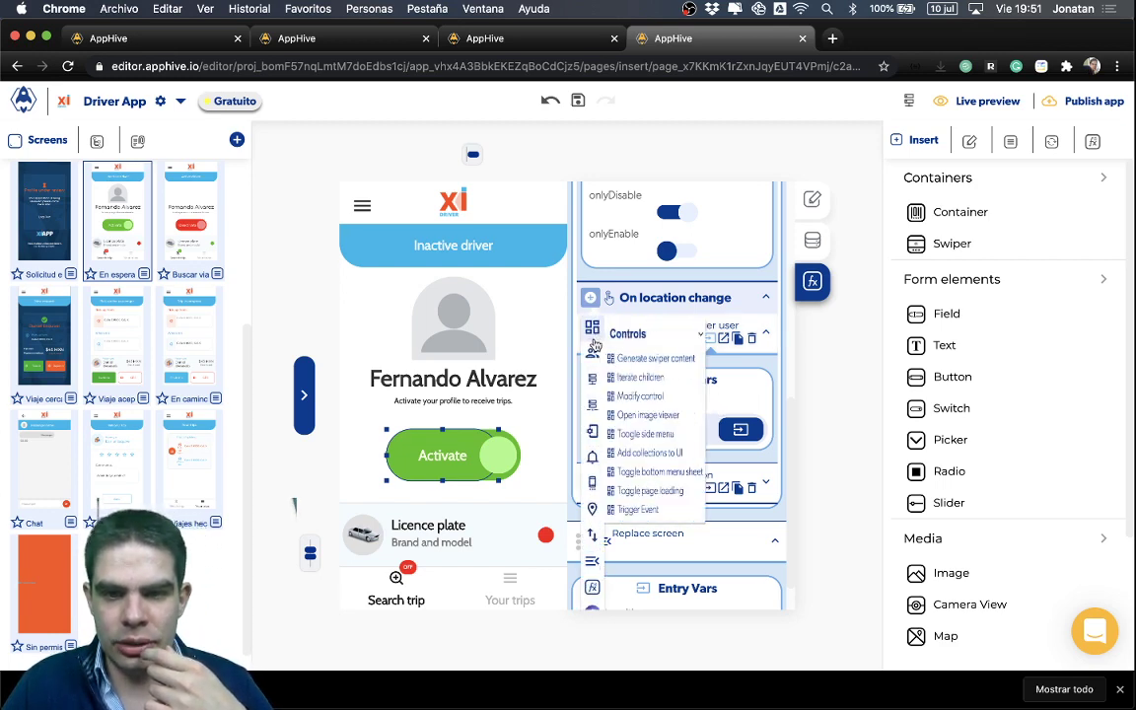
pyautogui.moveTo(595, 350)
pyautogui.scroll(-2, 656, 400)
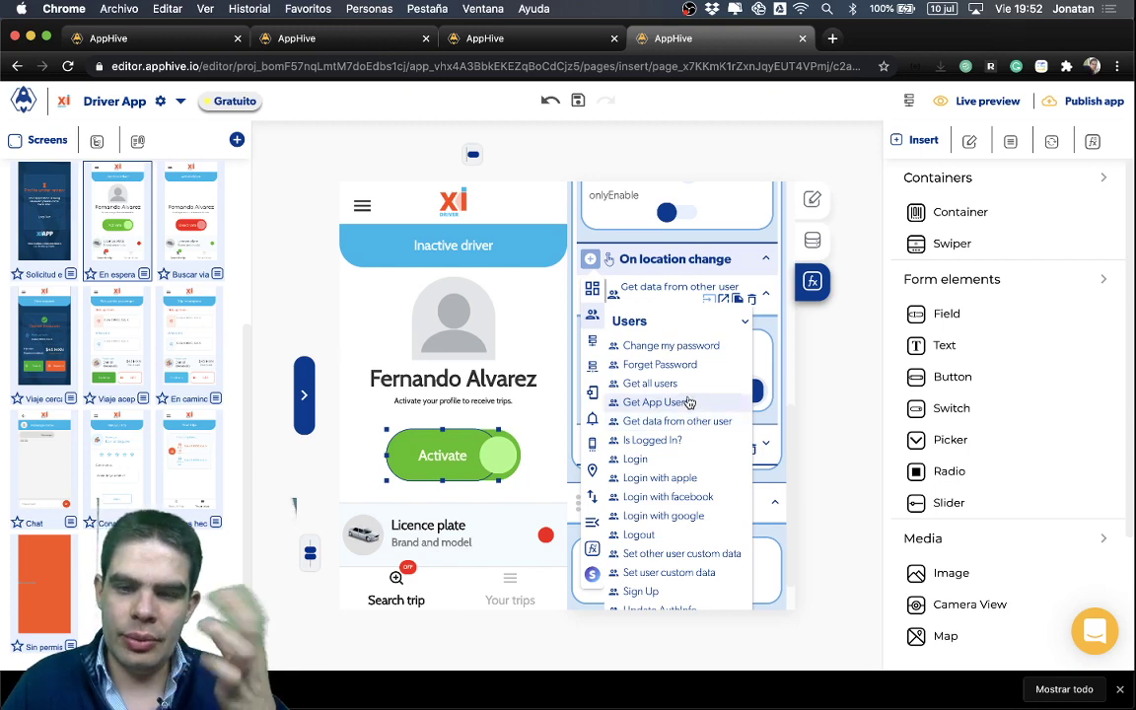
pyautogui.scroll(-2, 697, 392)
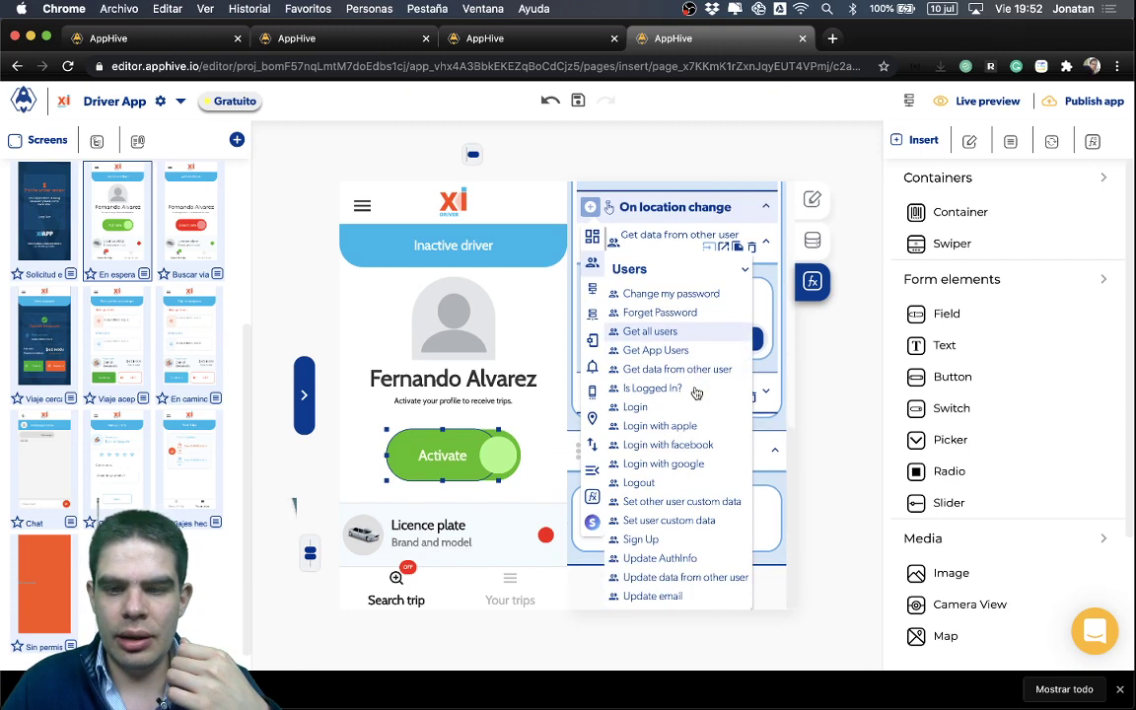
pyautogui.scroll(2, 696, 393)
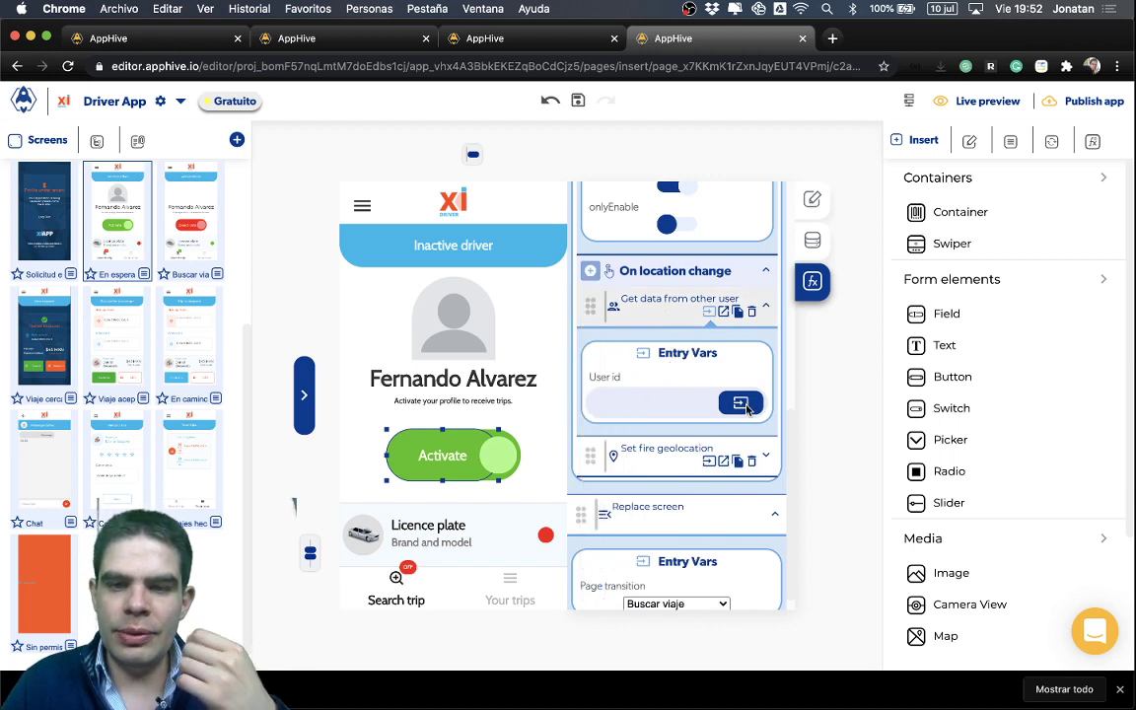
# Set the User id entry of Get data from other user to the authenticated user's Current user id.
pyautogui.click(671, 402)
pyautogui.click(618, 440)
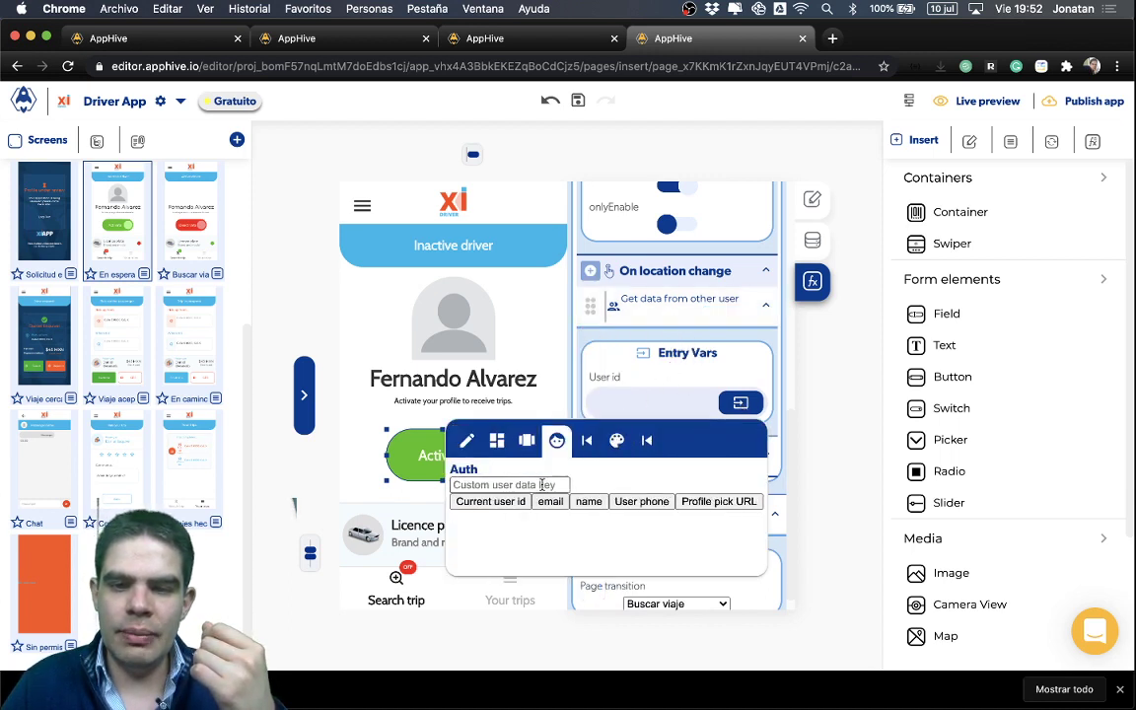
pyautogui.click(490, 501)
pyautogui.click(632, 402)
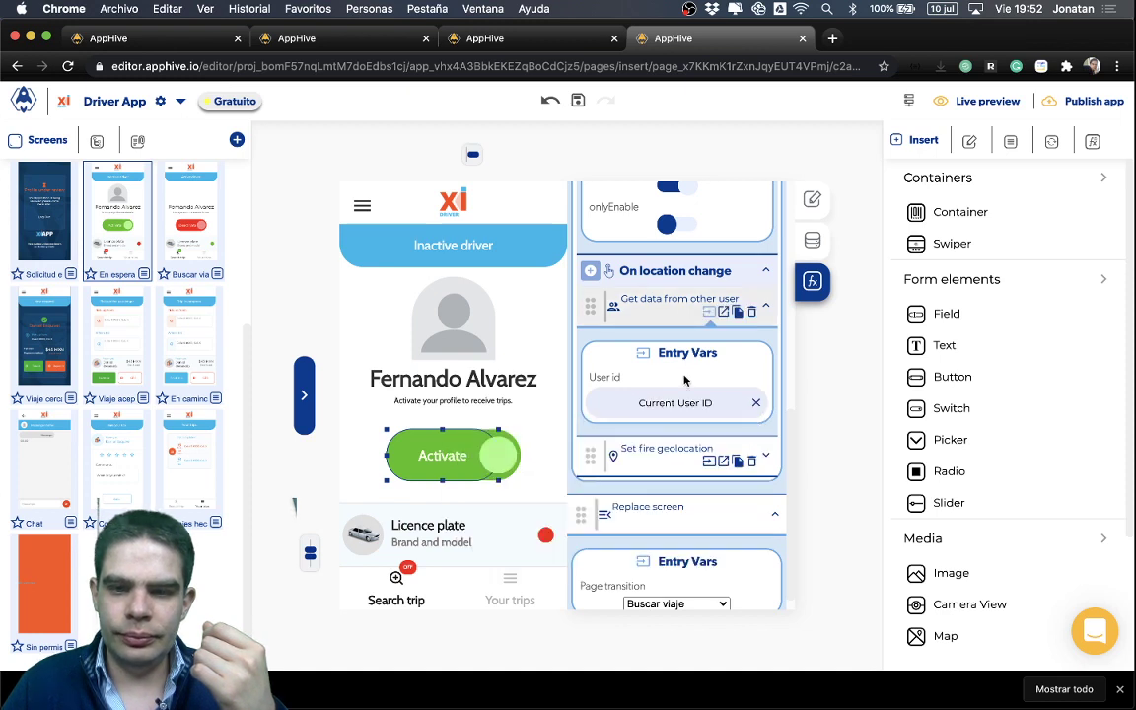
# Copy Set fire geolocation into the Success retrieving data from user callback, and delete the original from On location change.
pyautogui.click(723, 313)
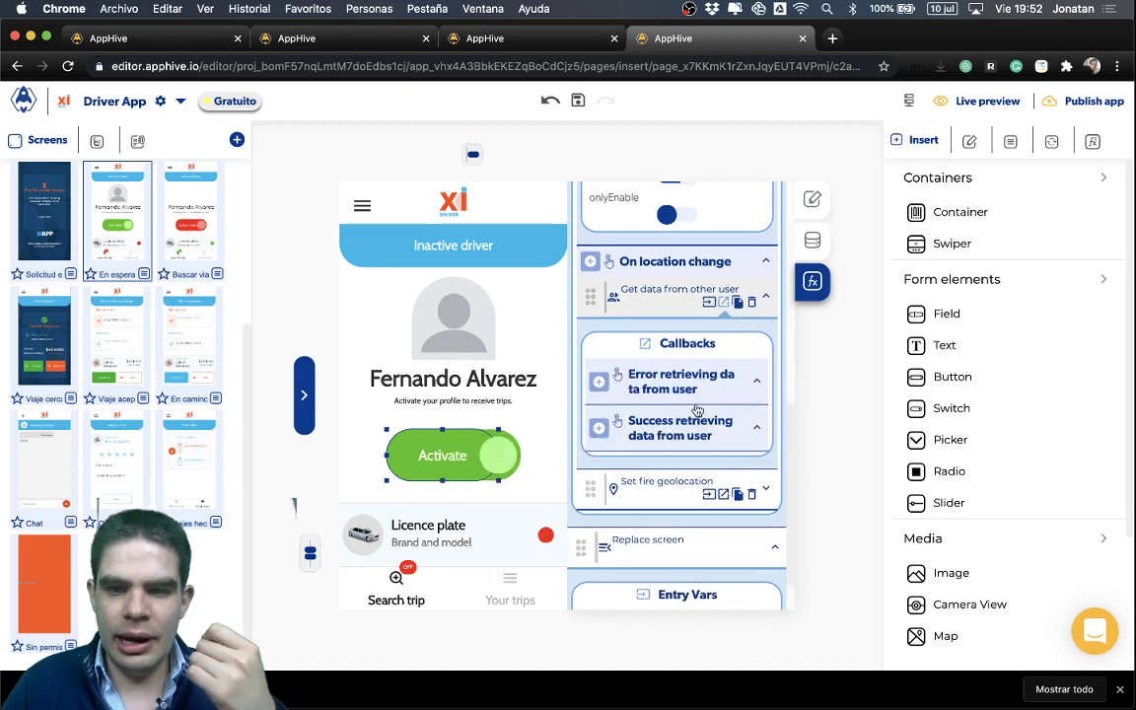
pyautogui.scroll(-1, 698, 411)
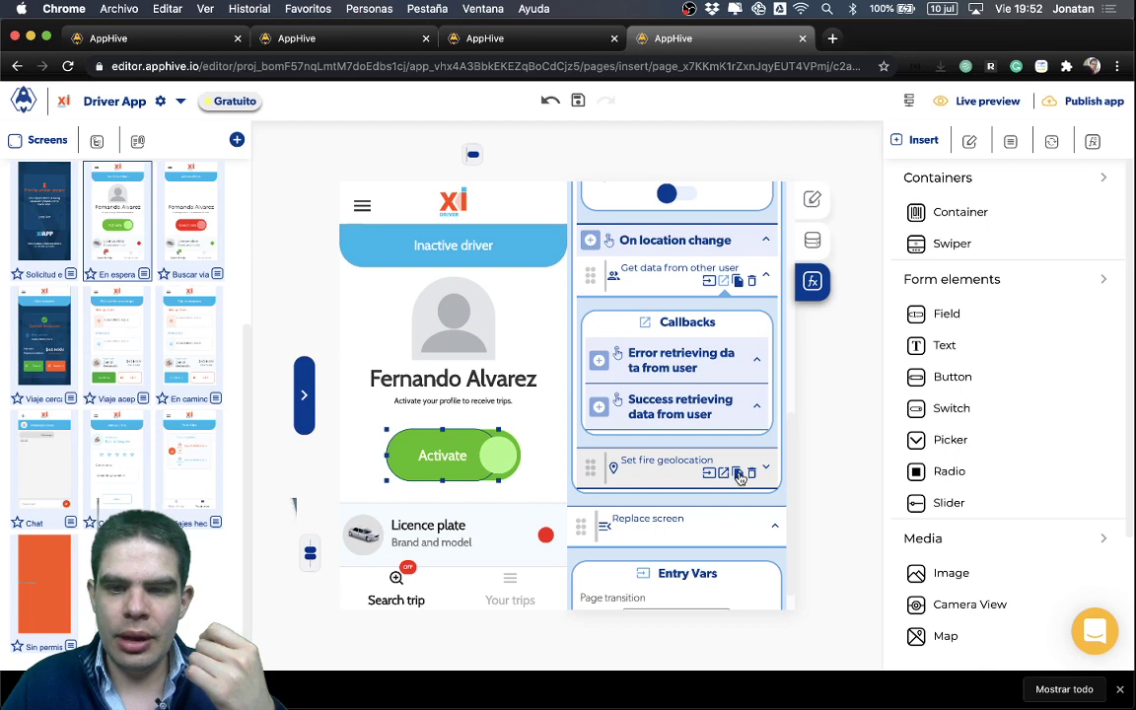
pyautogui.click(738, 475)
pyautogui.click(615, 526)
pyautogui.scroll(-5, 710, 553)
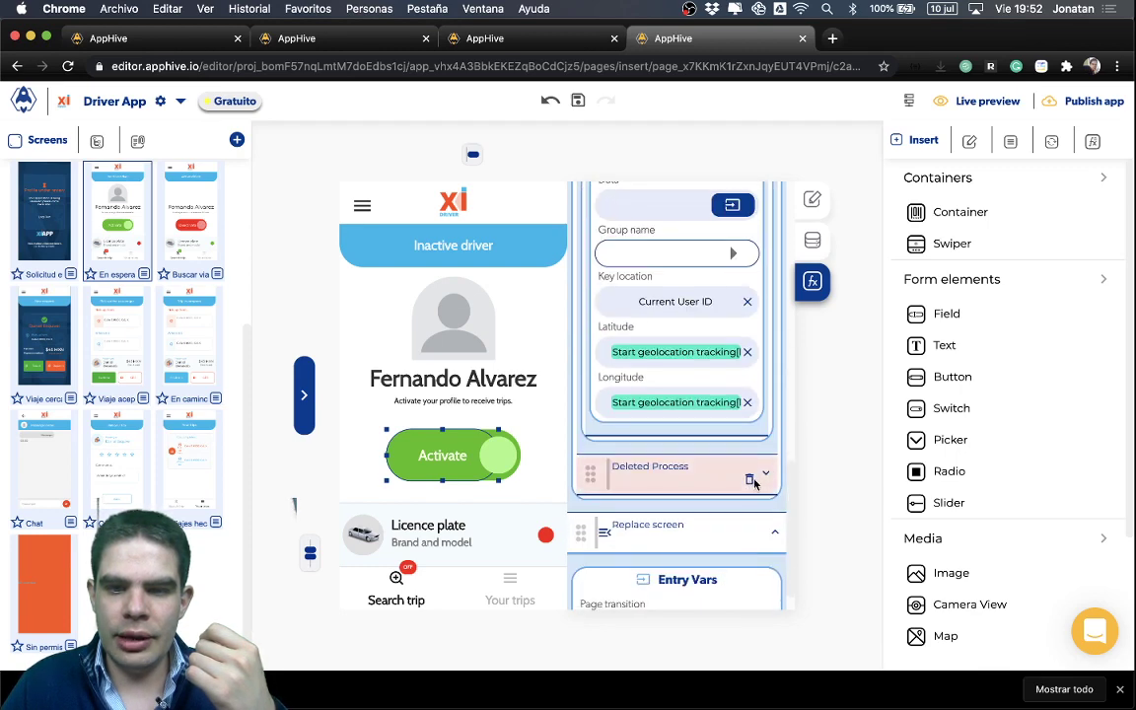
pyautogui.click(751, 478)
# Set the Data entry of the copied Set fire geolocation function to the output of Get data from other user.
pyautogui.scroll(3, 696, 454)
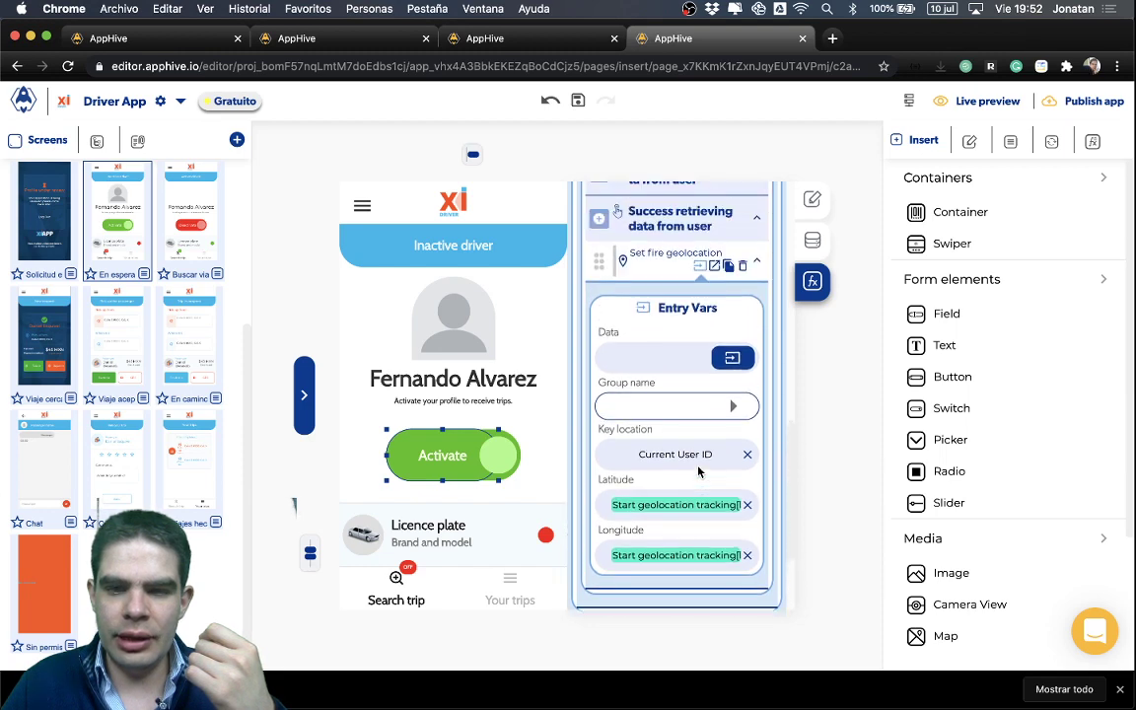
pyautogui.click(723, 363)
pyautogui.click(715, 395)
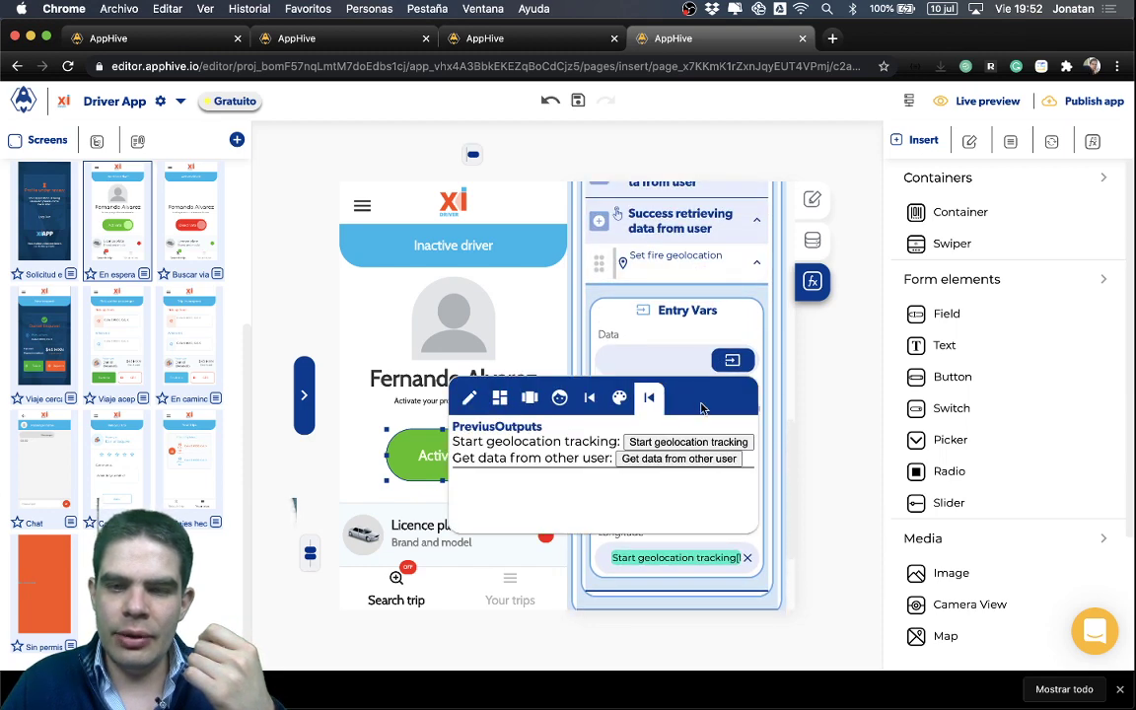
pyautogui.click(663, 461)
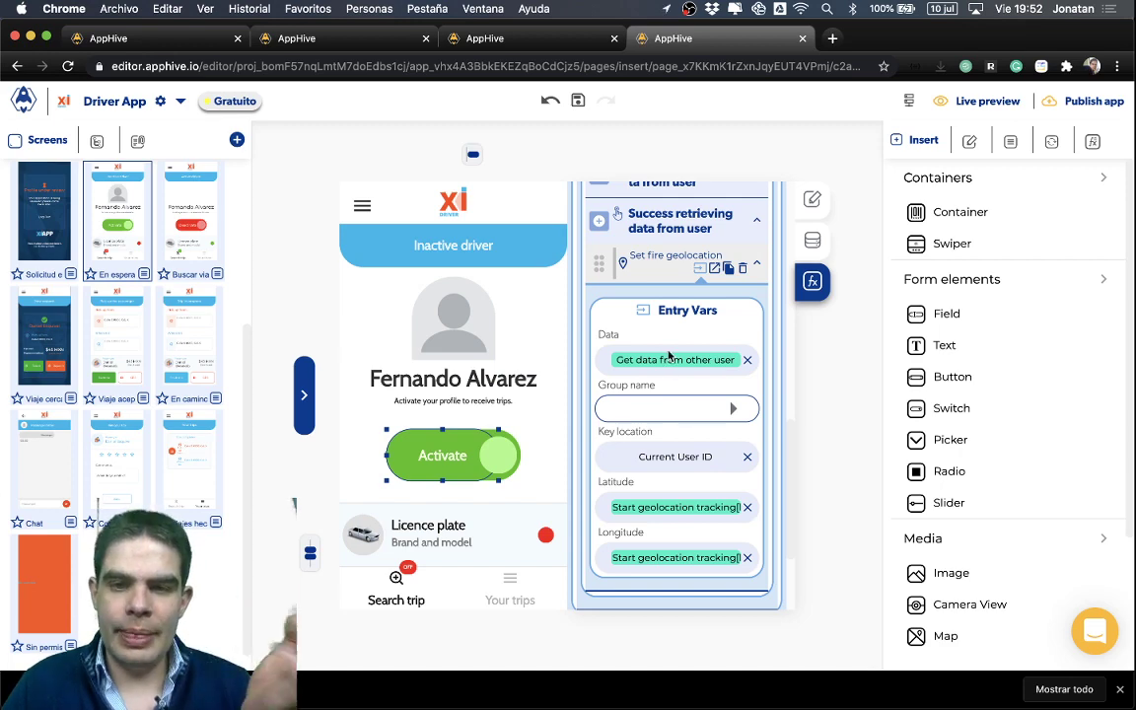
# Review the User id entry and the callbacks of Get data from other user under On location change.
pyautogui.scroll(2, 675, 332)
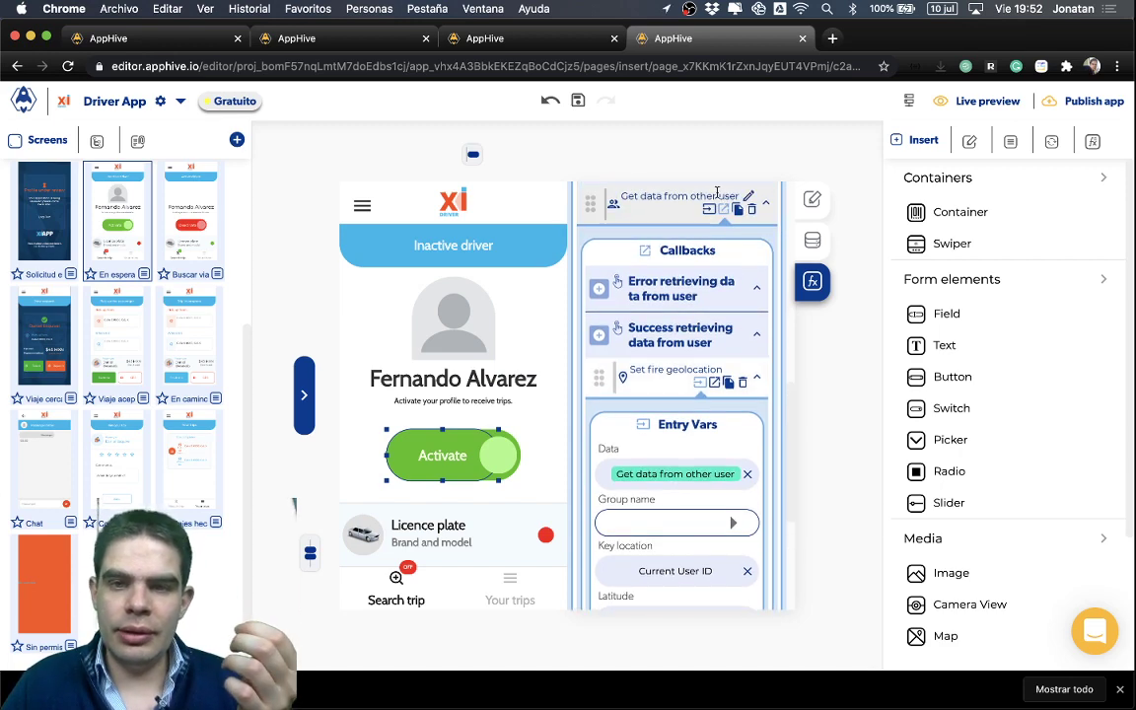
pyautogui.scroll(2, 720, 296)
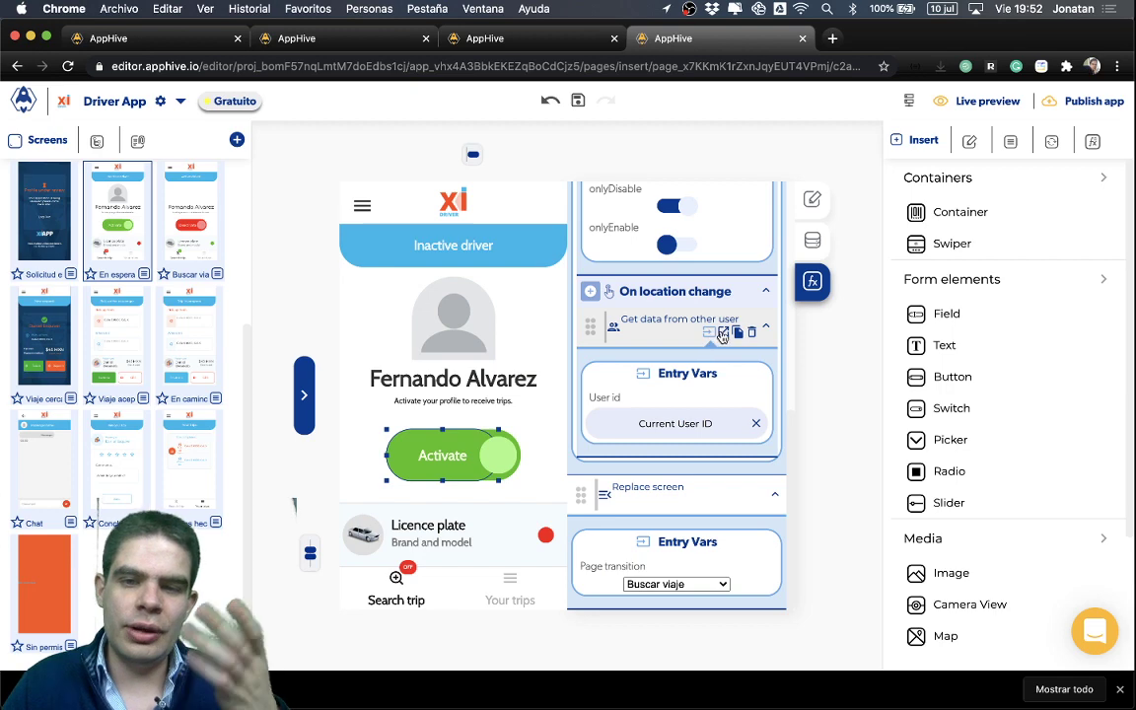
pyautogui.scroll(-2, 723, 335)
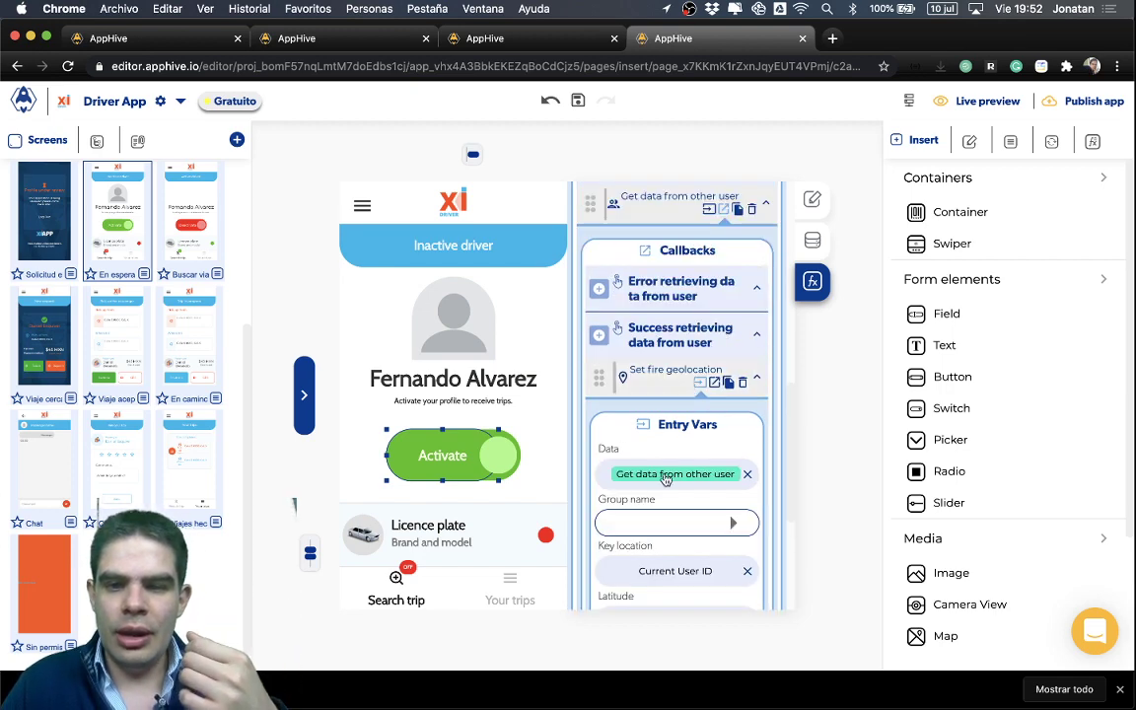
pyautogui.scroll(1, 680, 434)
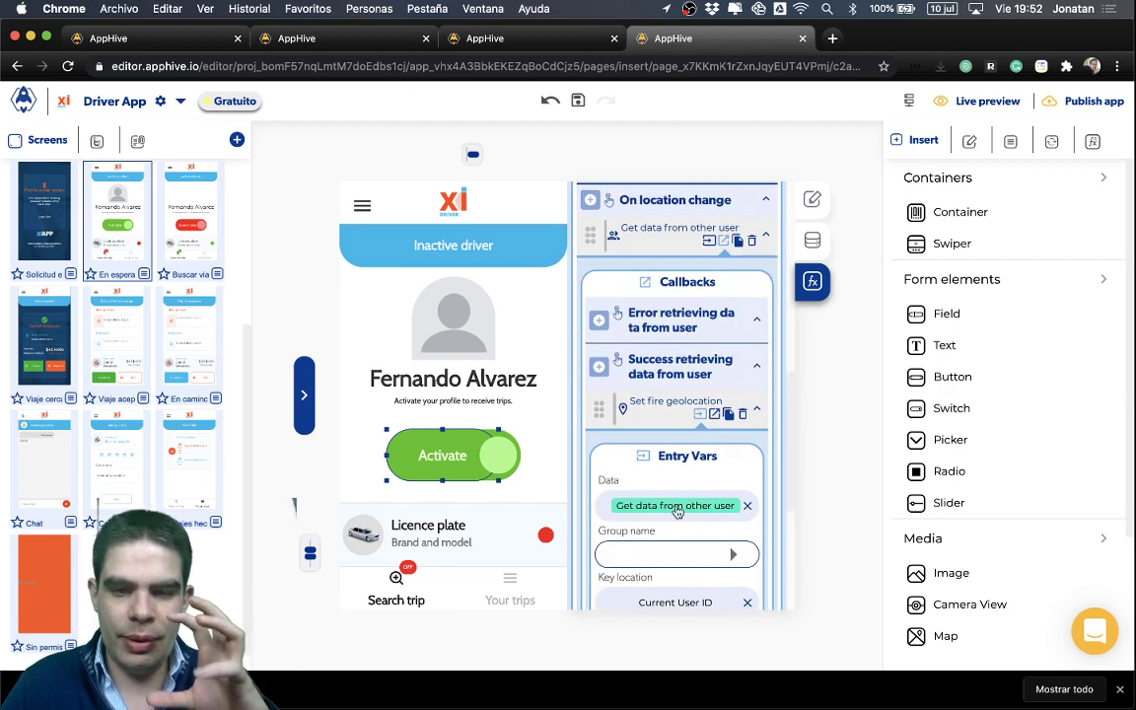
pyautogui.scroll(1, 677, 512)
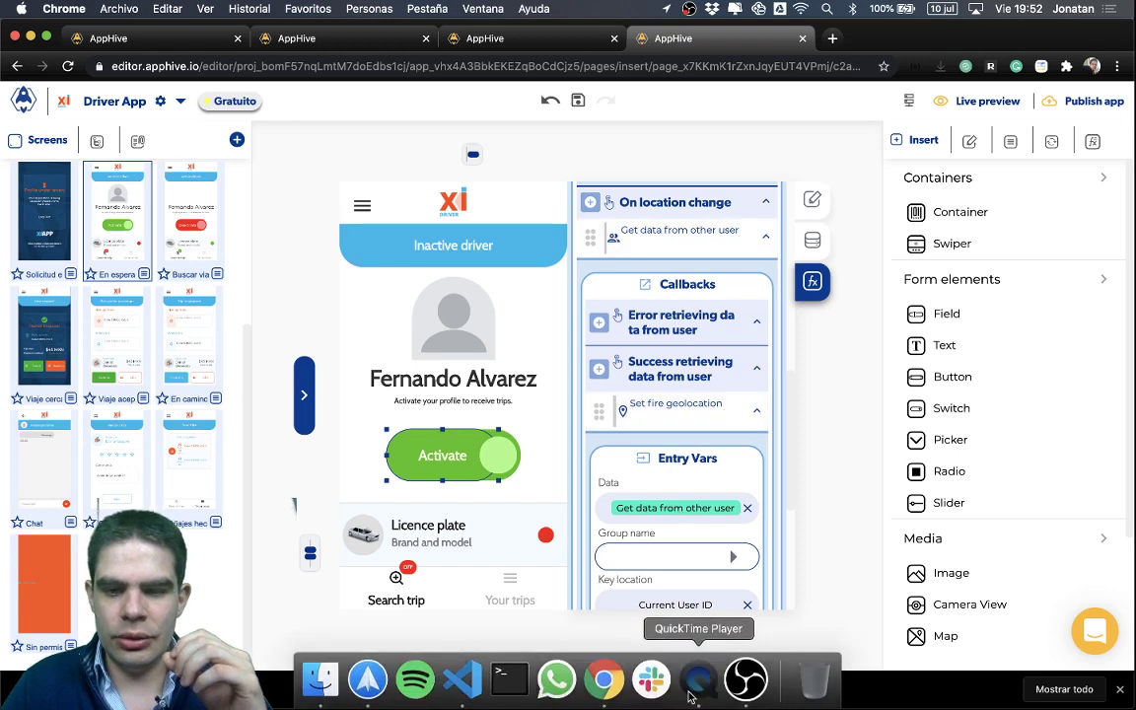
# Check the driver screen in QuickTime Player, and examine the full user data stored as extra data in Cloud geofire's No group name record.
pyautogui.click(692, 680)
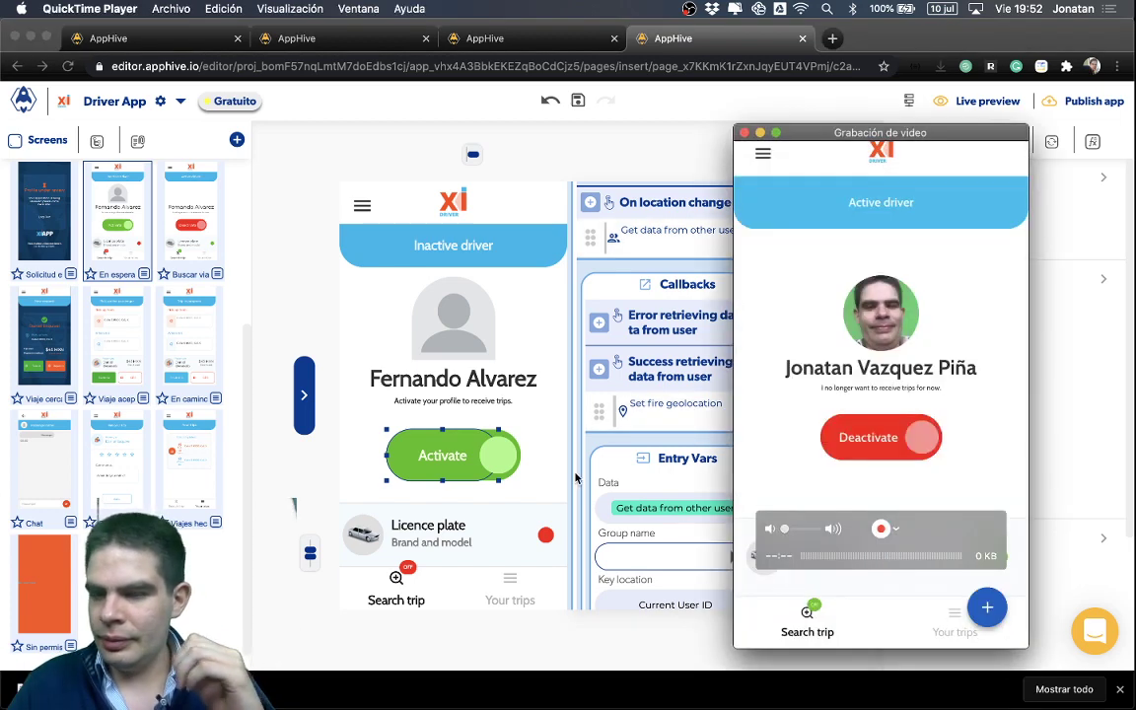
pyautogui.click(693, 139)
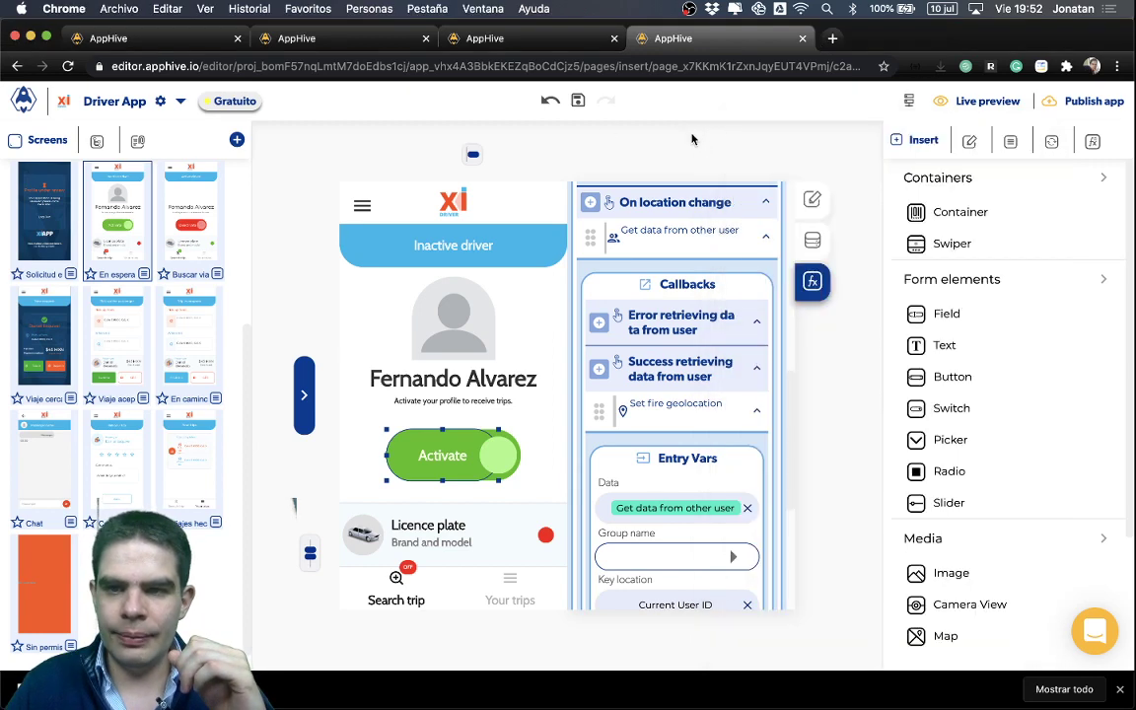
pyautogui.click(838, 148)
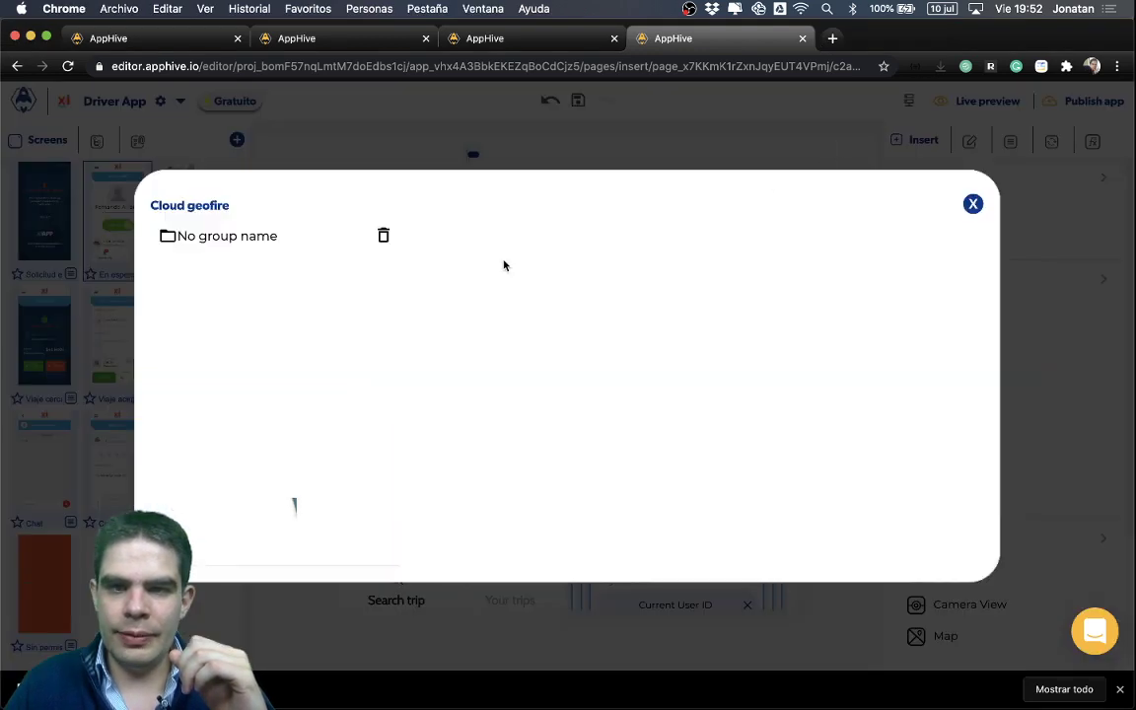
pyautogui.click(299, 236)
pyautogui.hscroll(10, 745, 298)
pyautogui.hscroll(-8, 746, 300)
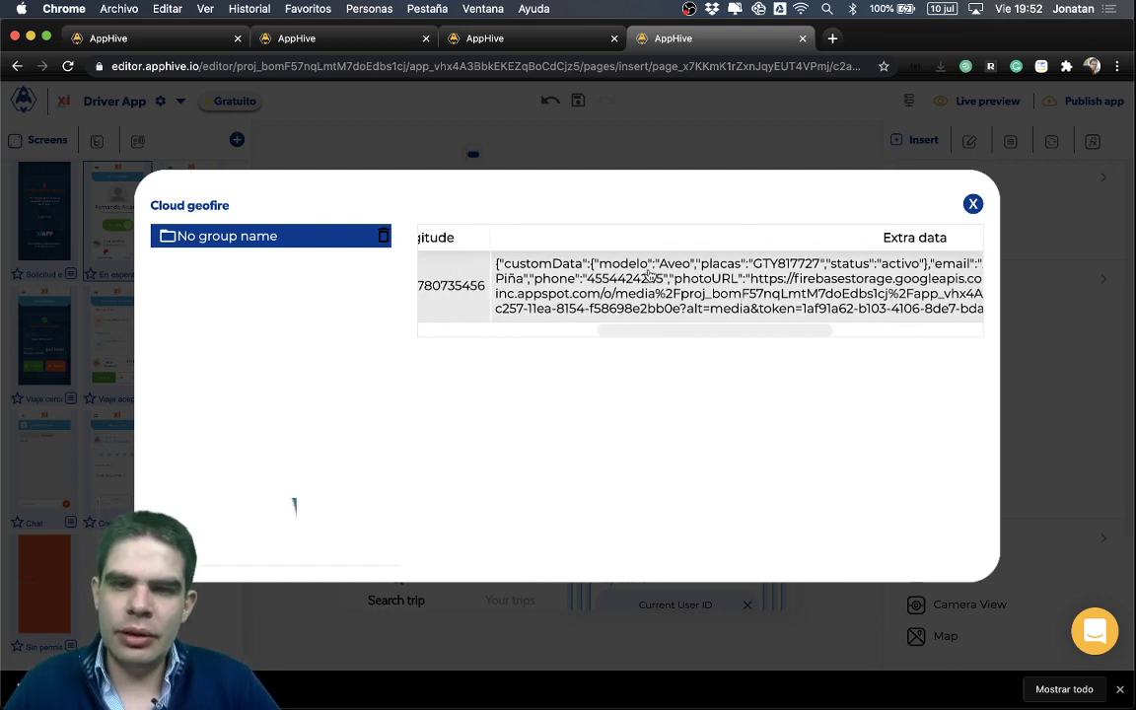
pyautogui.hscroll(3, 648, 276)
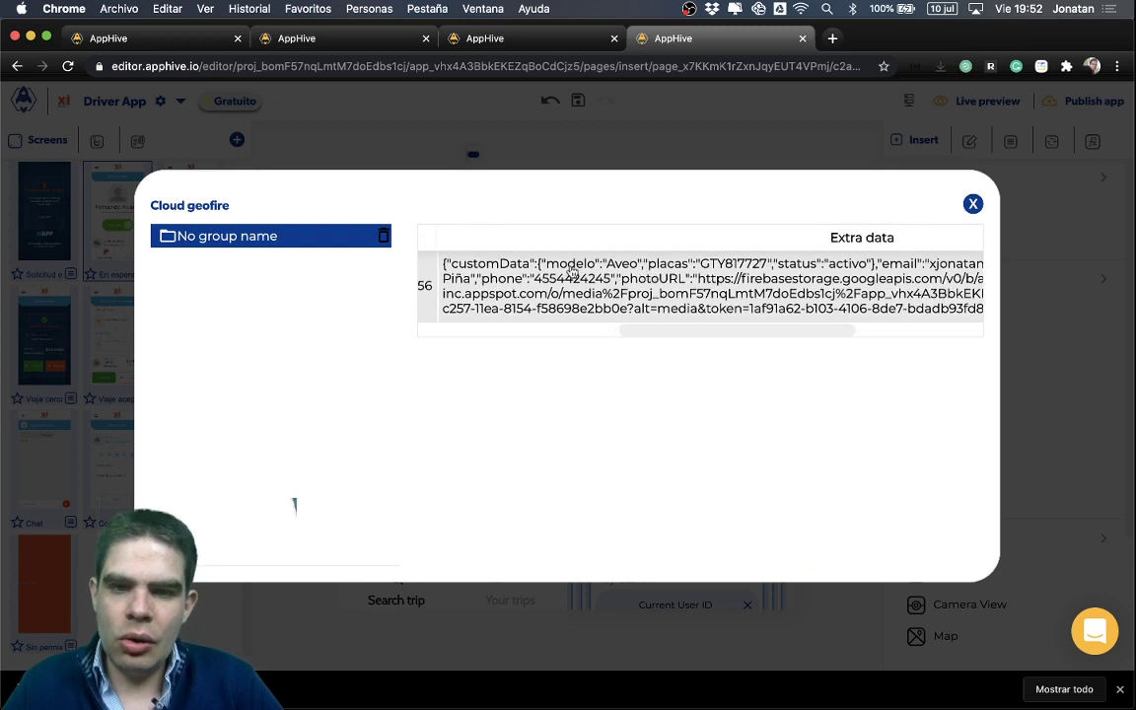
pyautogui.hscroll(3, 699, 269)
pyautogui.hscroll(5, 698, 268)
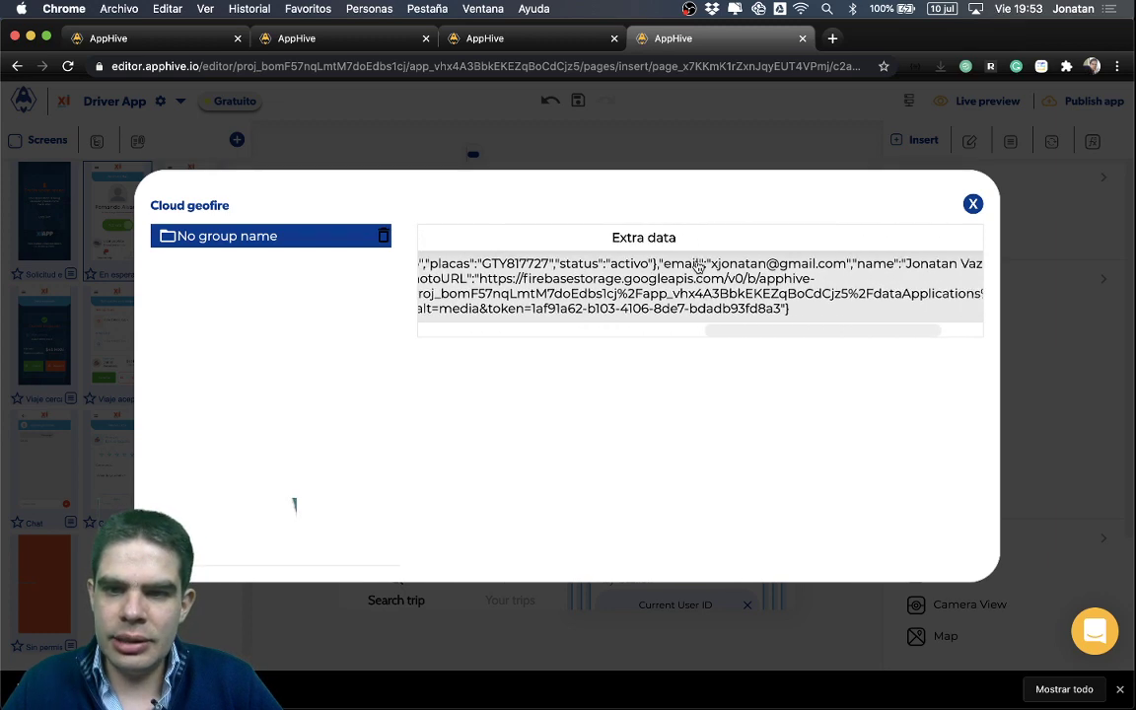
pyautogui.hscroll(-10, 814, 278)
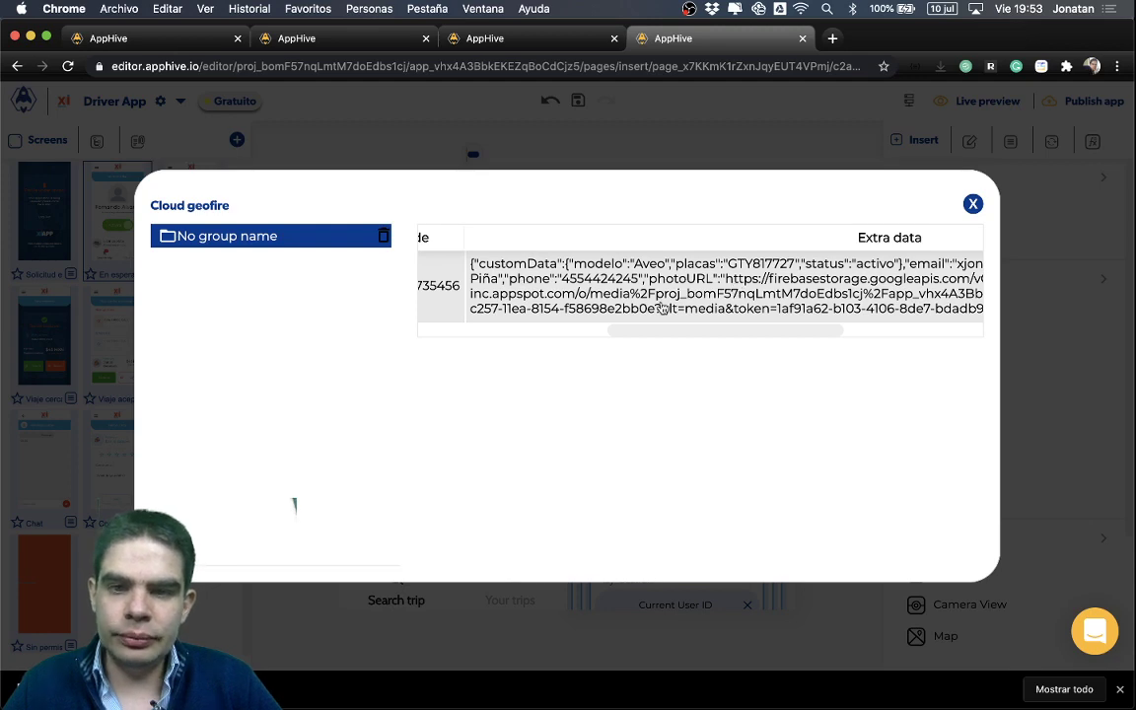
pyautogui.hscroll(8, 595, 277)
pyautogui.hscroll(-8, 663, 308)
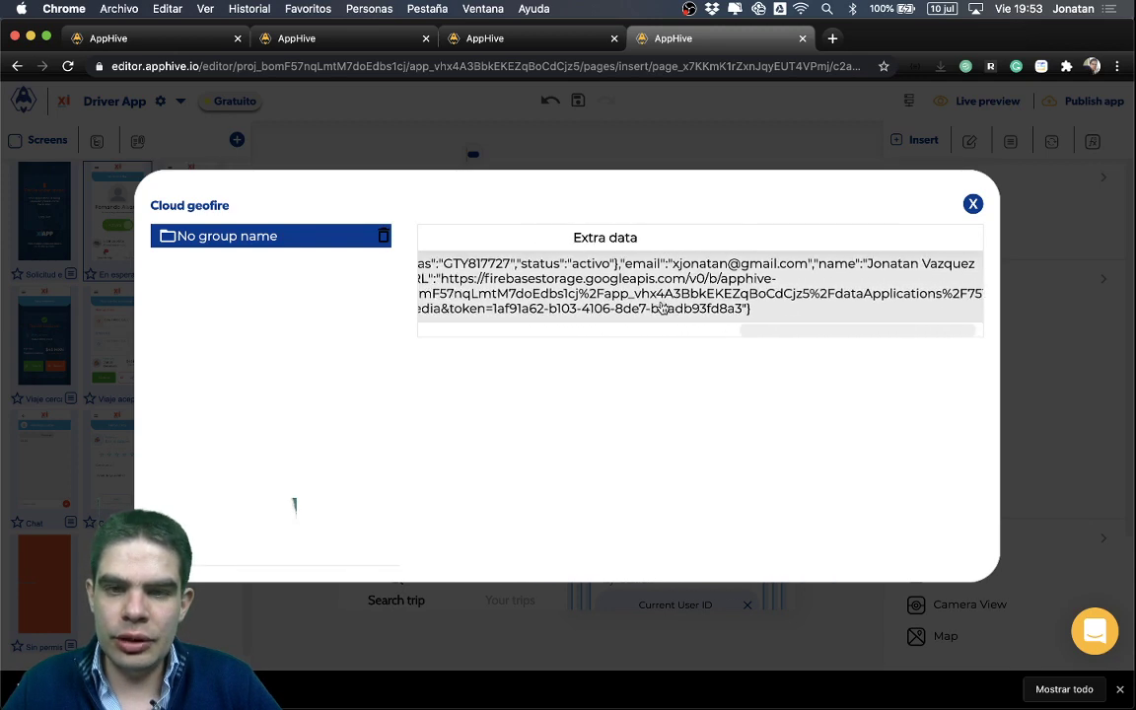
pyautogui.hscroll(8, 663, 308)
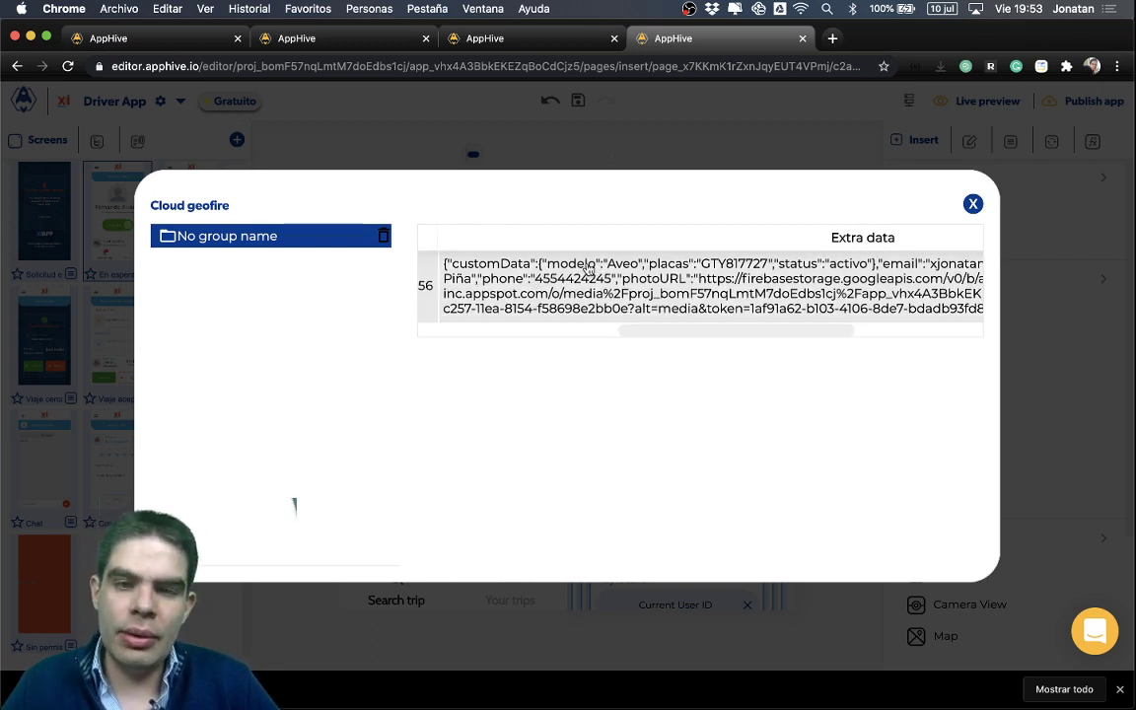
pyautogui.click(635, 164)
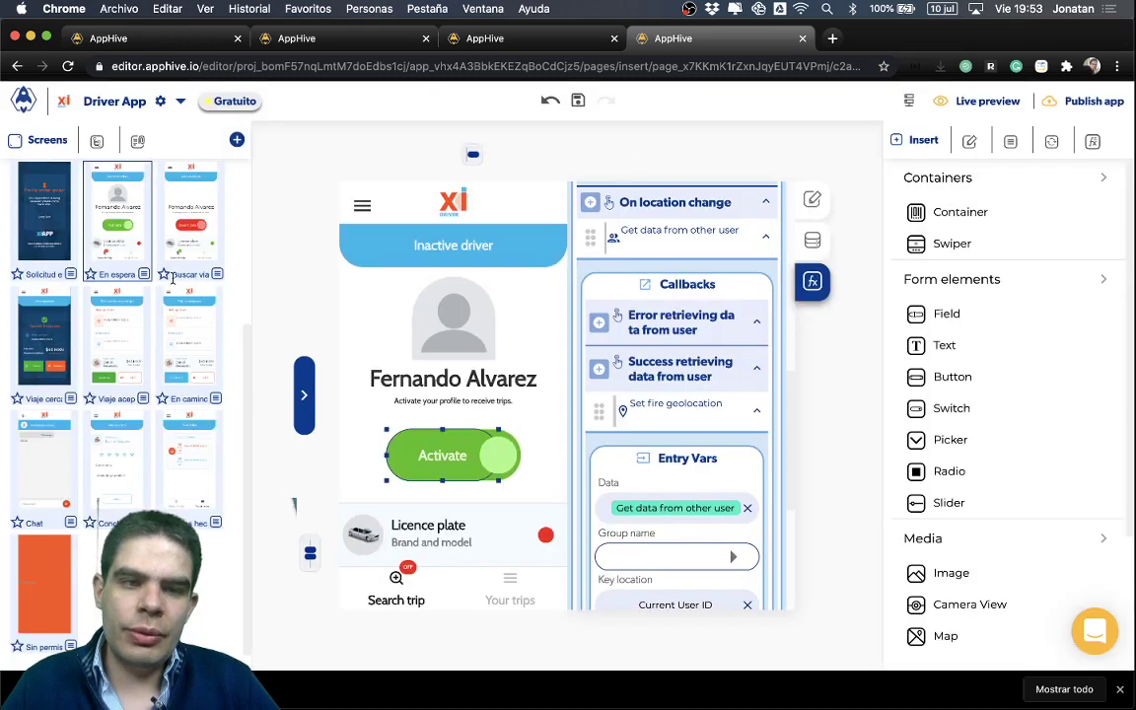
# Review the functions of the Send button on the Create your profile screen, down to its nested Save data in DB function.
pyautogui.scroll(5, 173, 279)
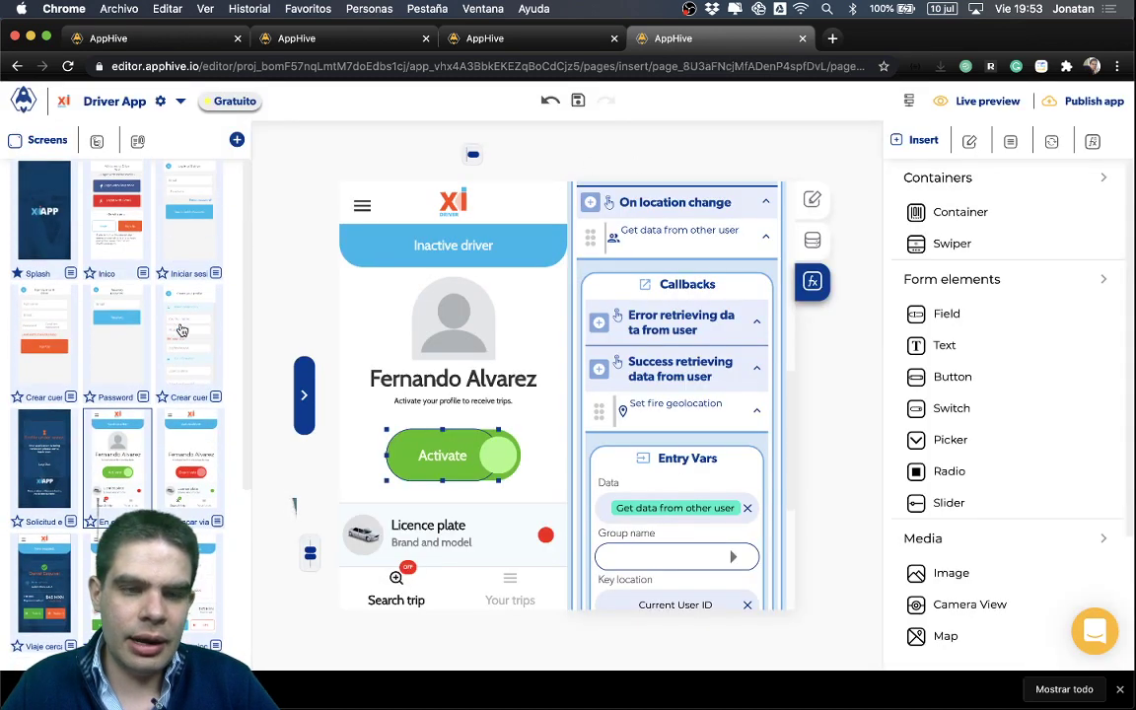
pyautogui.click(182, 331)
pyautogui.scroll(-5, 485, 440)
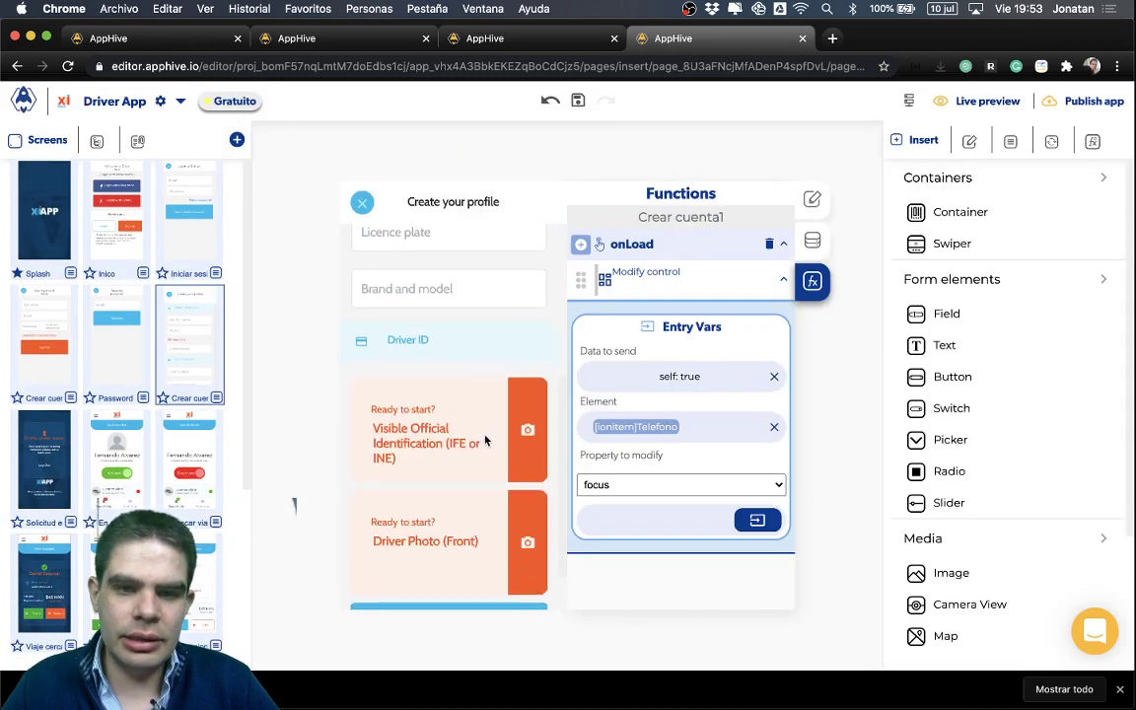
pyautogui.scroll(-2, 484, 441)
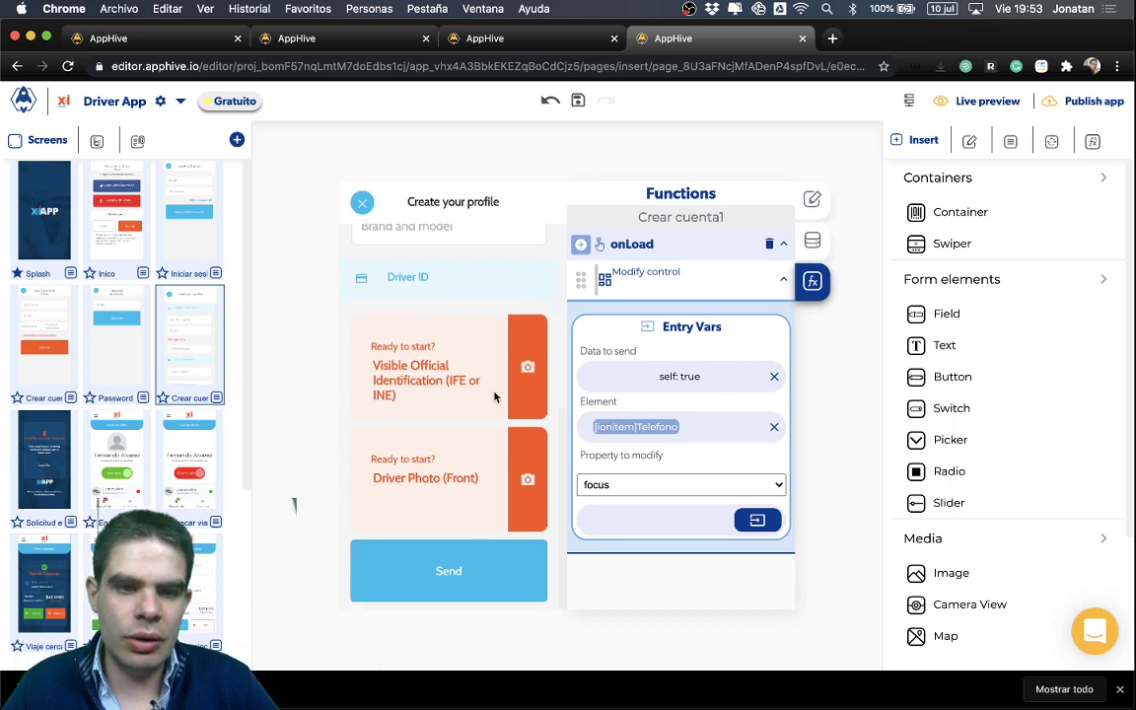
pyautogui.click(473, 562)
pyautogui.scroll(-4, 642, 455)
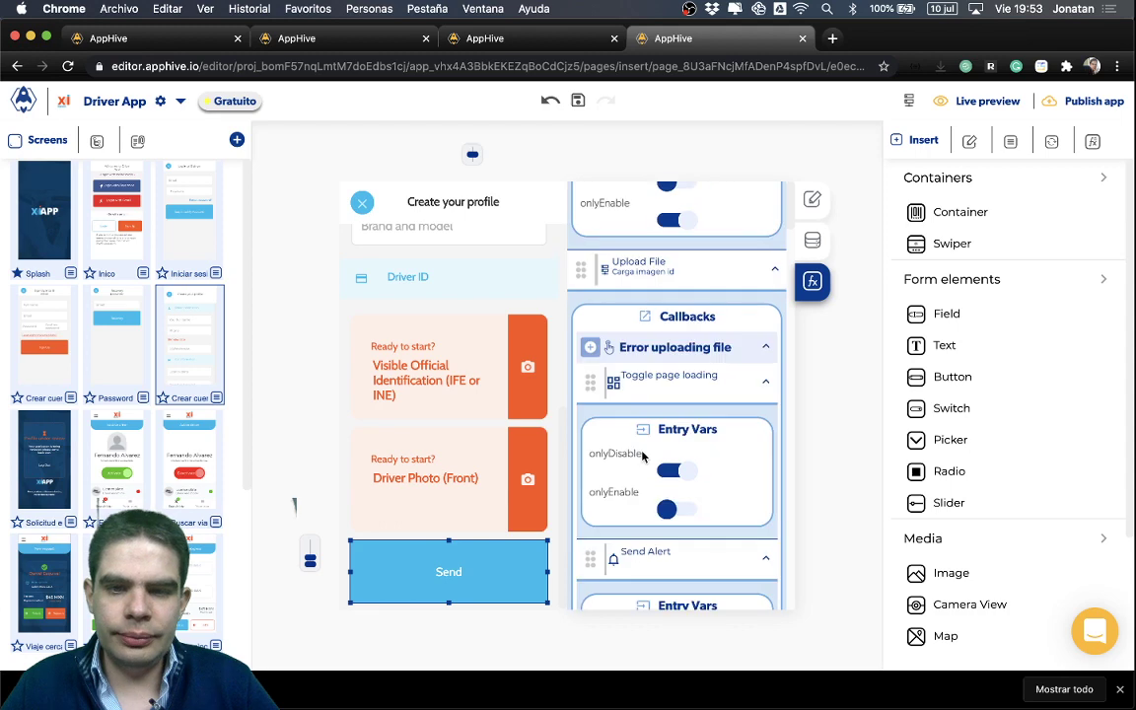
pyautogui.scroll(-5, 626, 414)
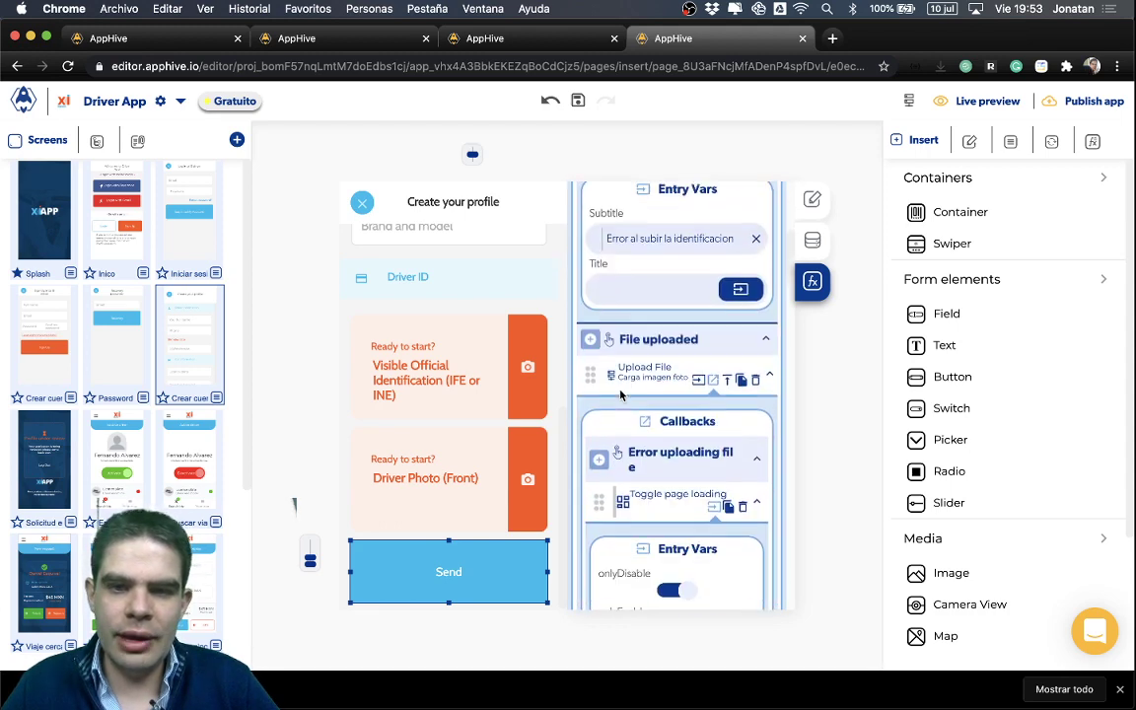
pyautogui.scroll(-2, 620, 394)
pyautogui.scroll(-10, 647, 316)
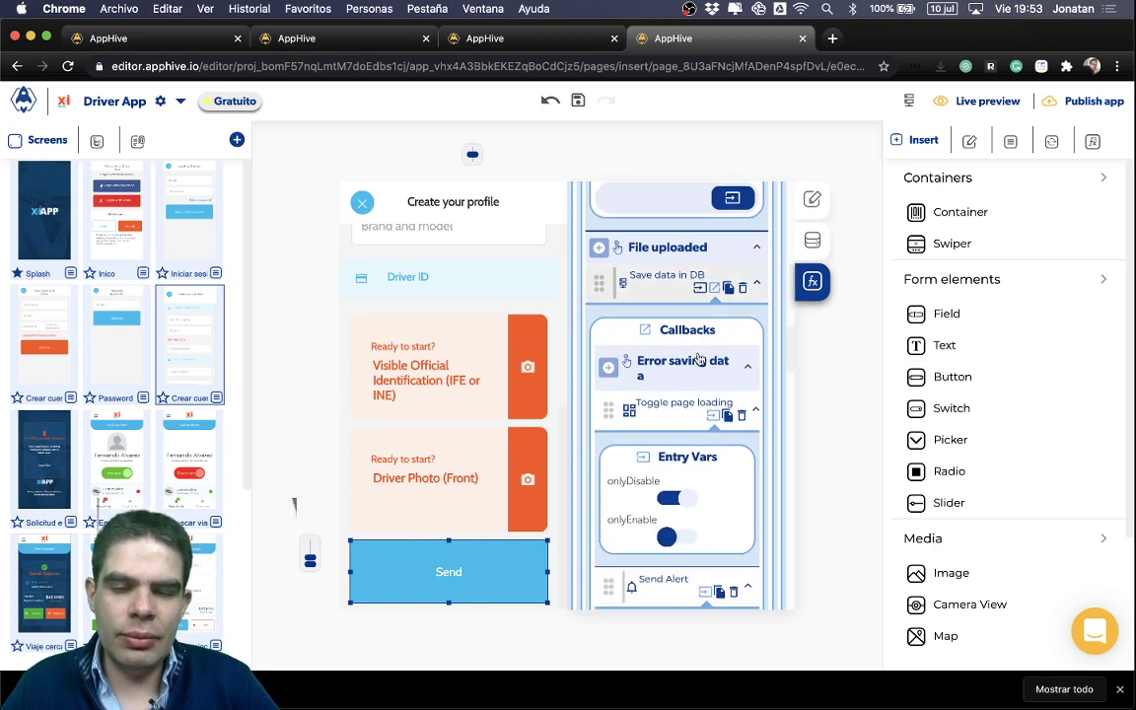
# Examine which fields Save data in DB writes to the Solicitudes collection, and check its callbacks.
pyautogui.scroll(3, 698, 359)
pyautogui.click(666, 535)
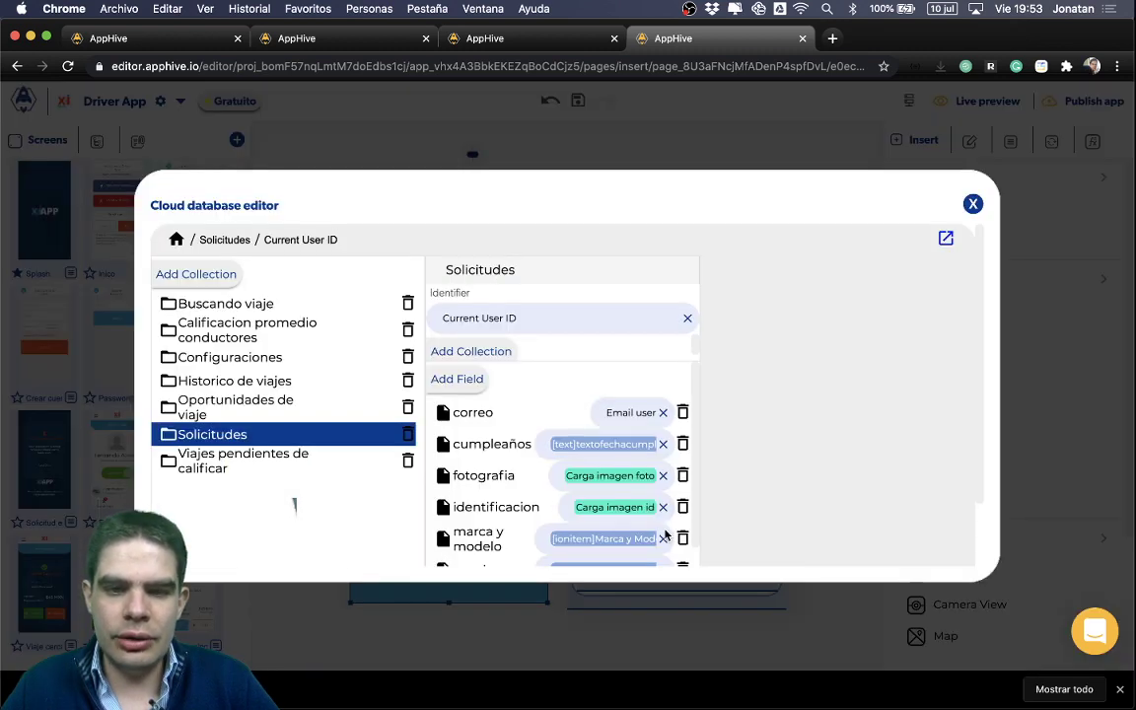
pyautogui.scroll(-3, 592, 513)
pyautogui.scroll(3, 555, 505)
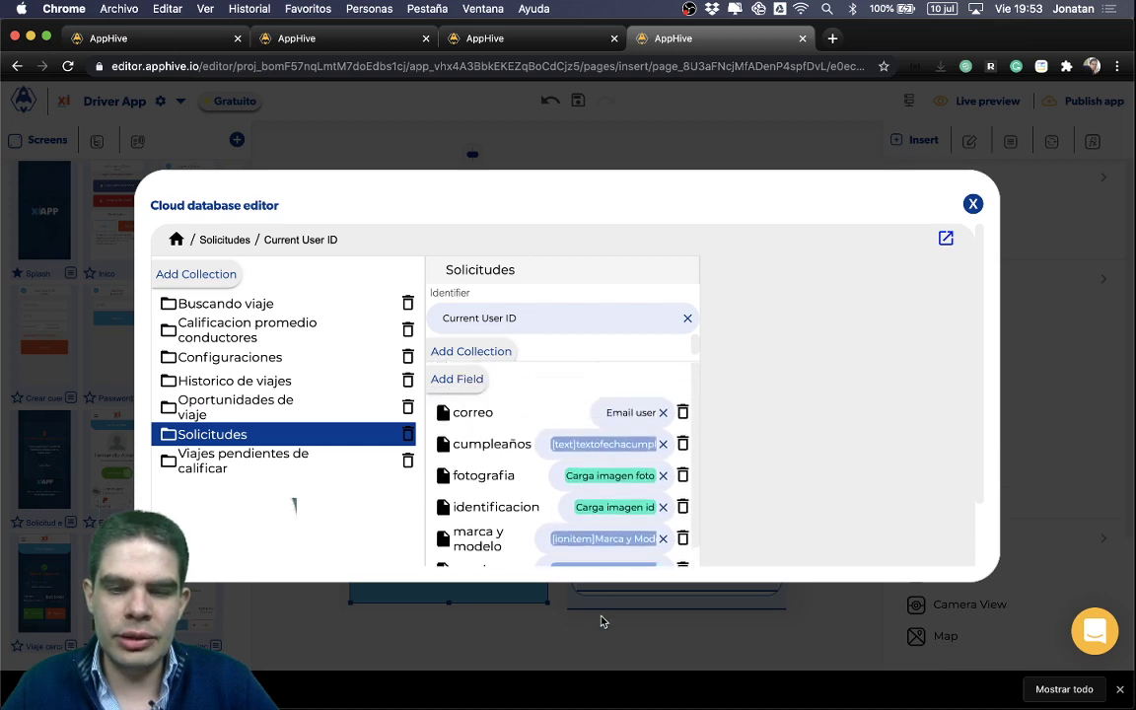
pyautogui.click(604, 621)
pyautogui.click(714, 417)
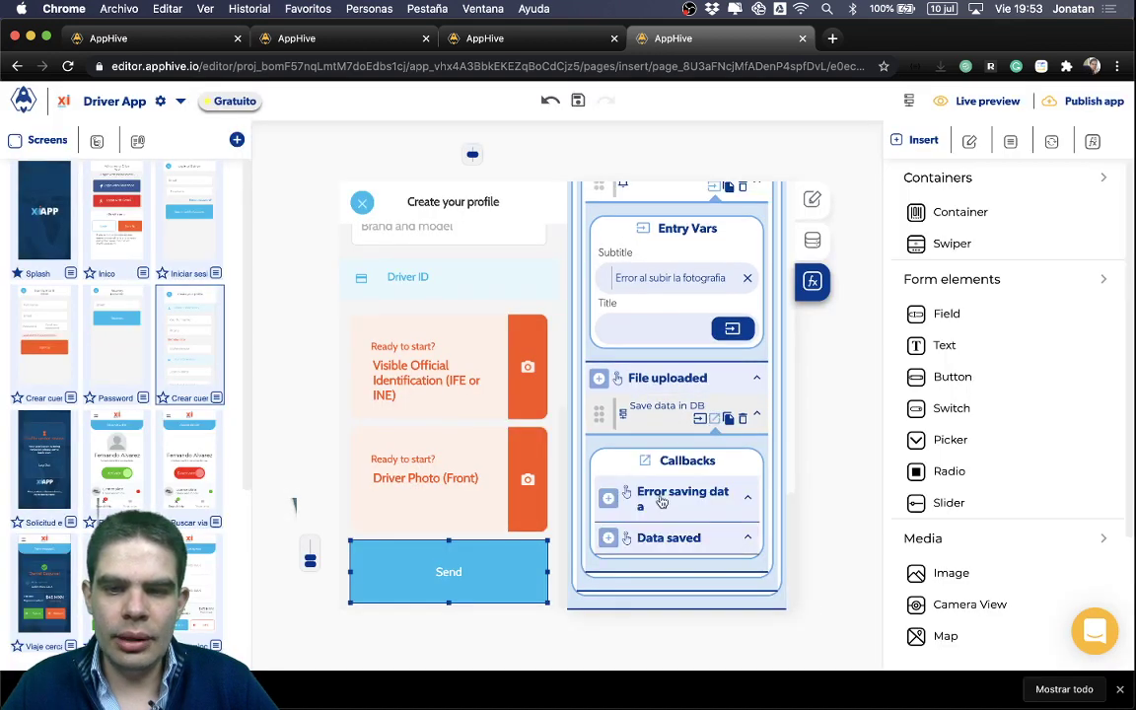
# Review the entries and callbacks of Set user custom data and Update AuthInfo under the Data saved callback.
pyautogui.scroll(-5, 664, 499)
pyautogui.scroll(-6, 661, 501)
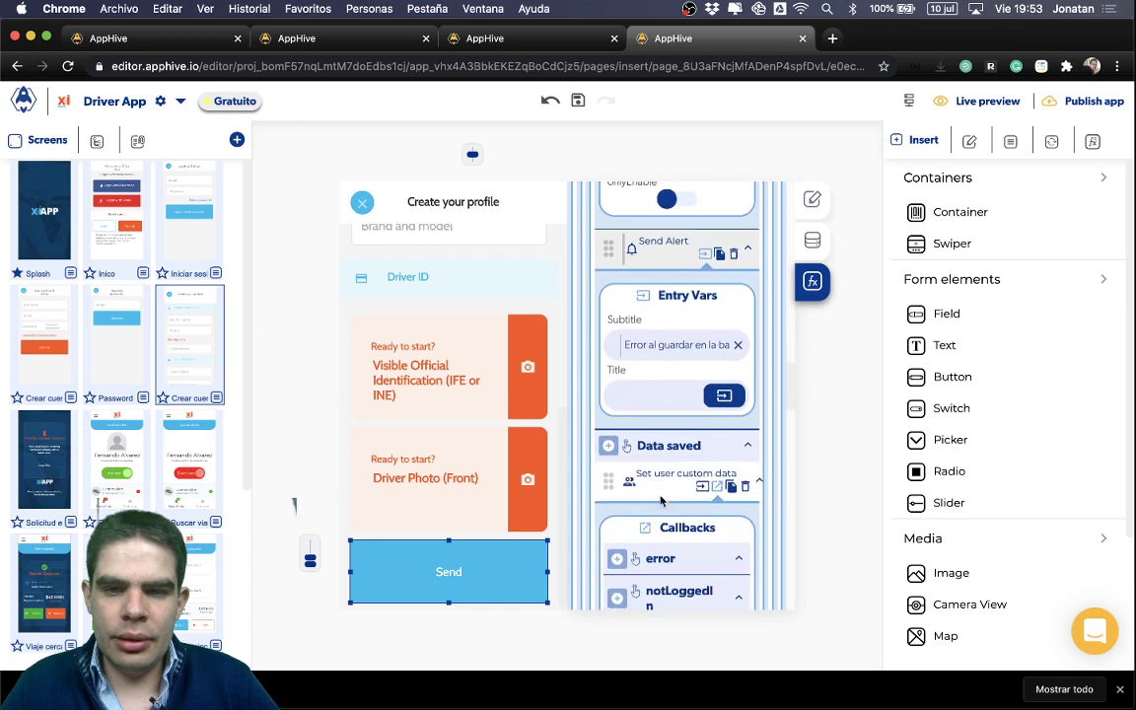
pyautogui.scroll(-2, 661, 501)
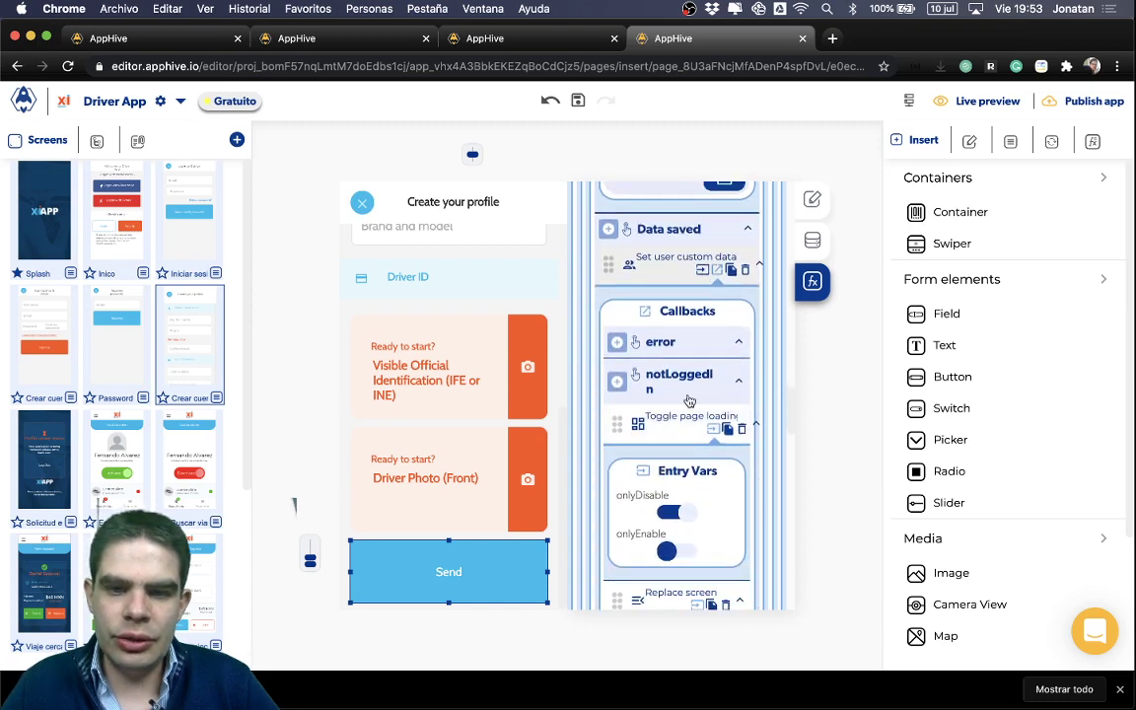
pyautogui.scroll(-3, 682, 404)
pyautogui.scroll(5, 681, 441)
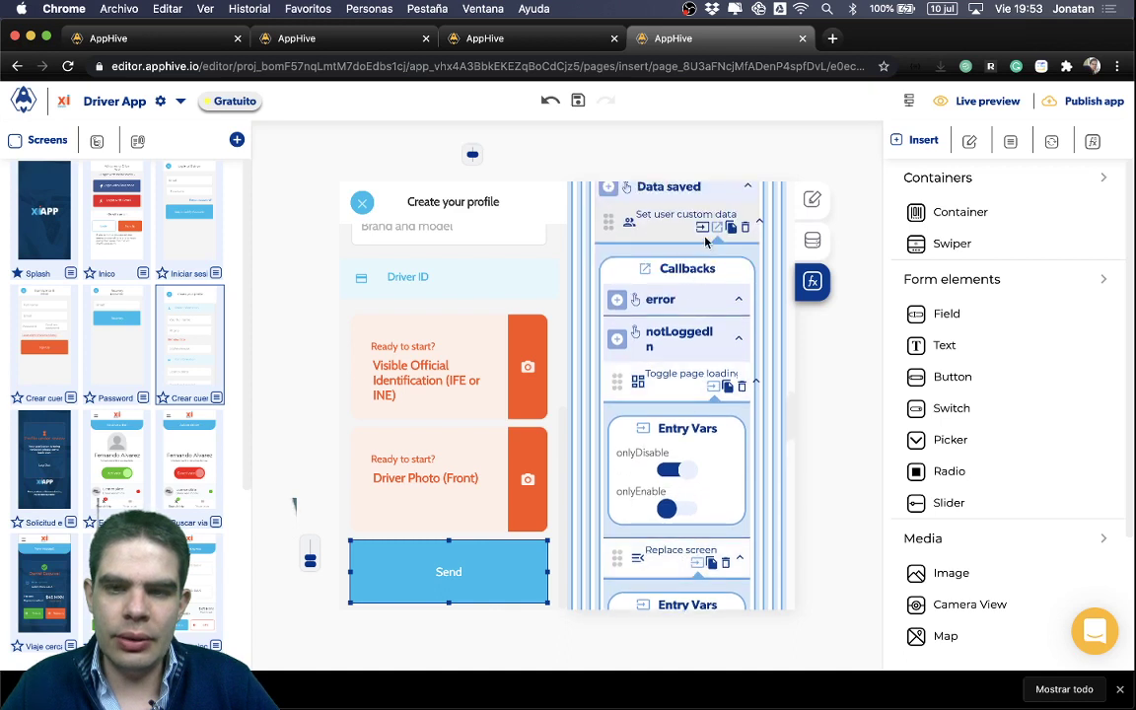
pyautogui.scroll(-1, 674, 391)
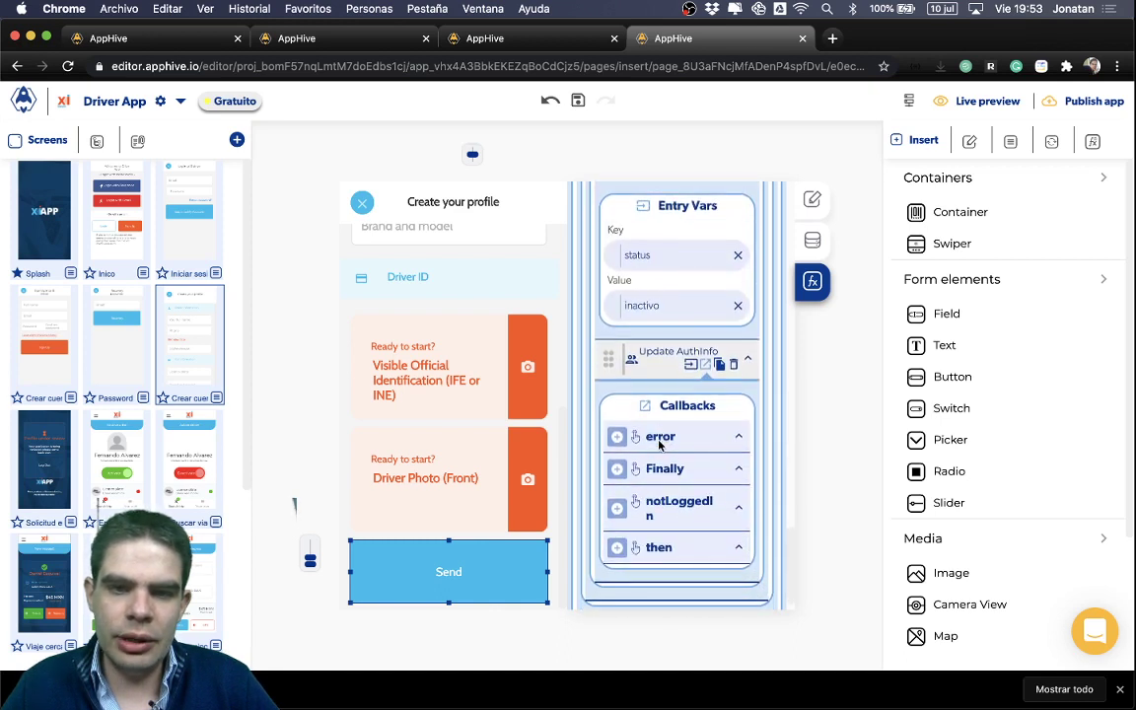
pyautogui.scroll(1, 670, 326)
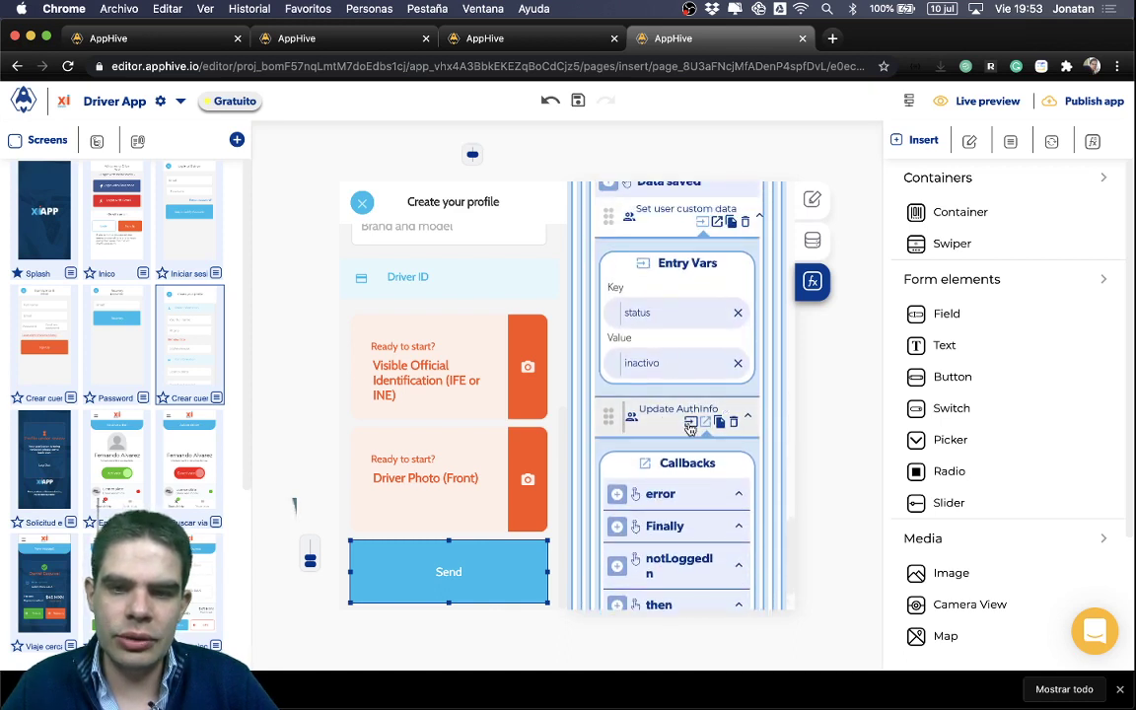
pyautogui.click(690, 423)
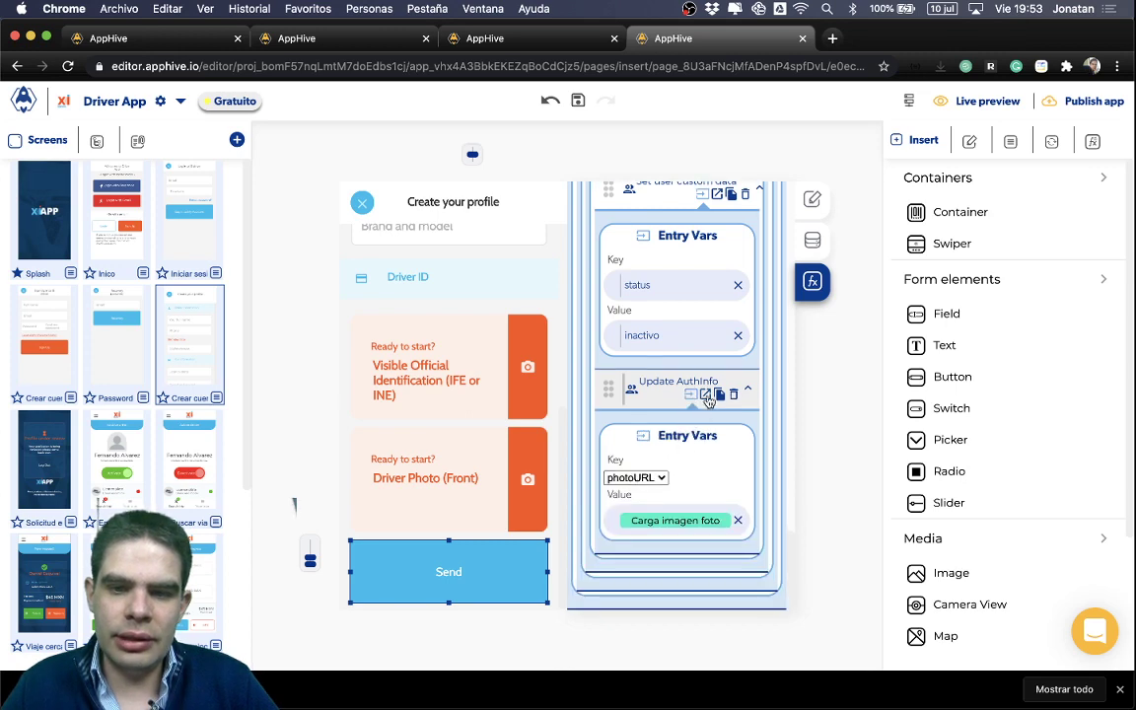
pyautogui.click(707, 395)
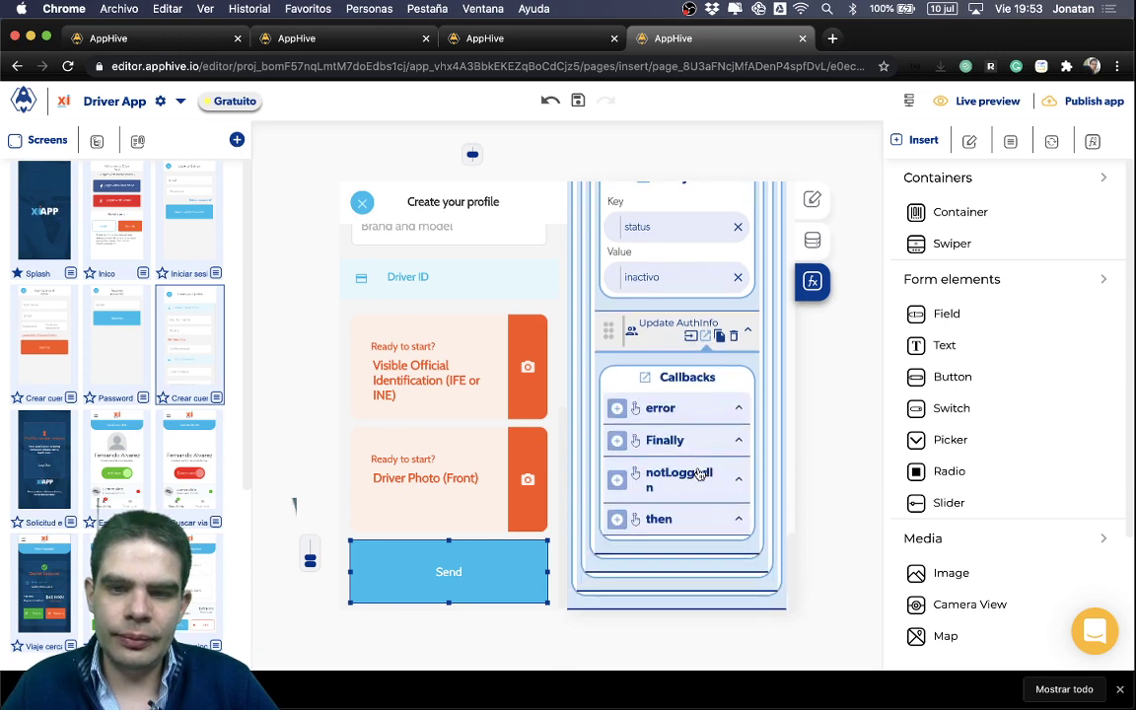
pyautogui.scroll(3, 699, 474)
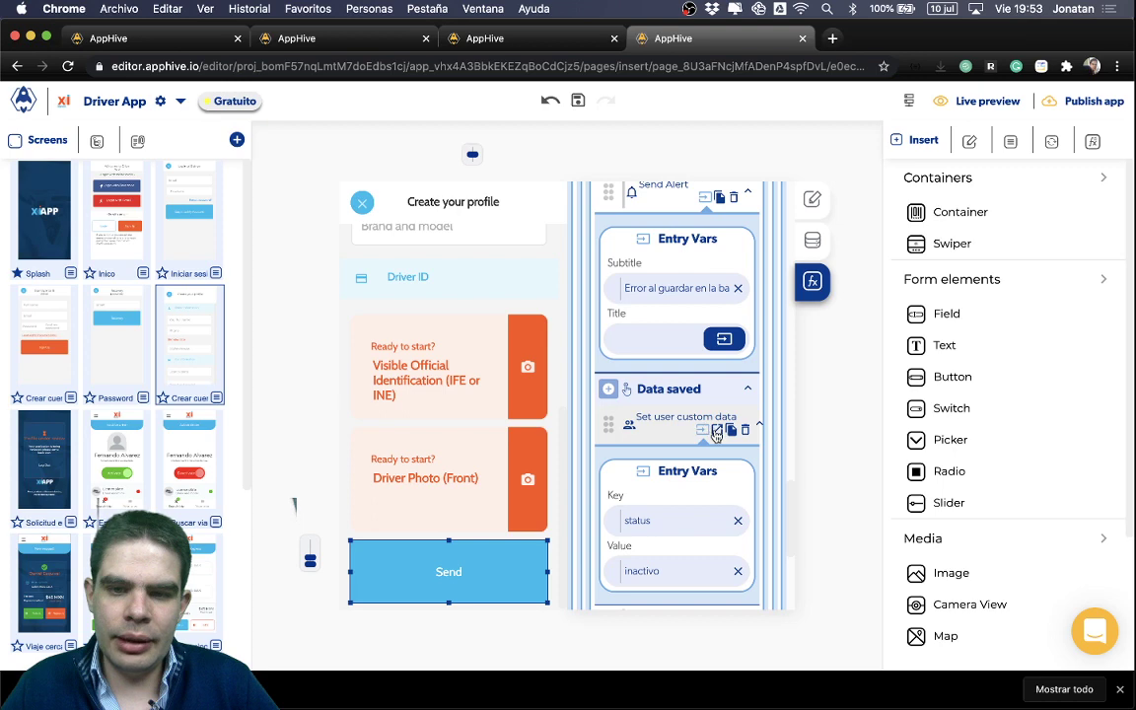
# Examine the keys and values of the Set user custom data functions nested in the then callbacks.
pyautogui.click(704, 430)
pyautogui.scroll(-5, 697, 493)
pyautogui.scroll(-2, 697, 498)
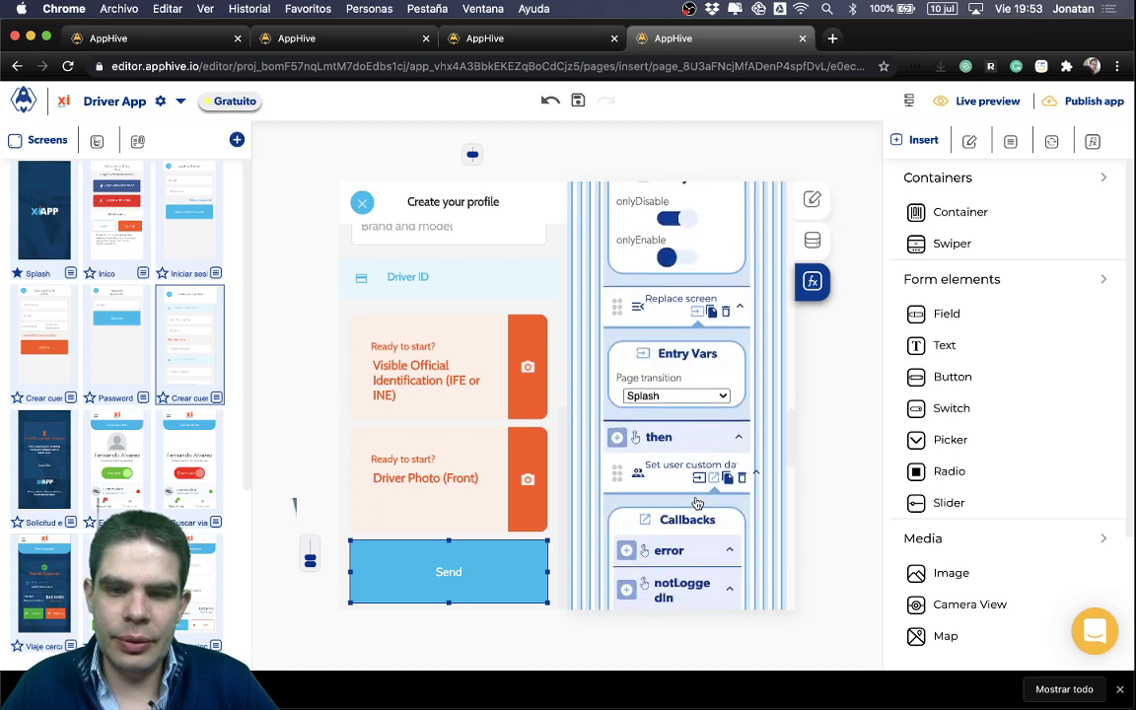
pyautogui.click(695, 420)
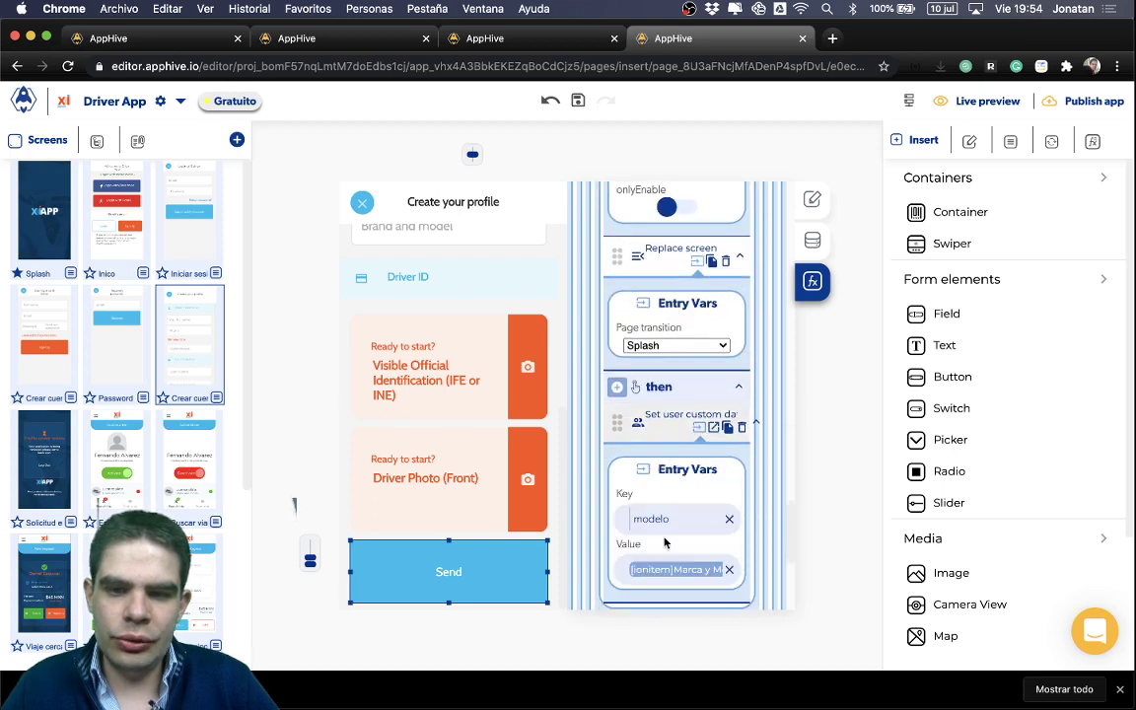
pyautogui.click(712, 430)
pyautogui.scroll(-4, 695, 434)
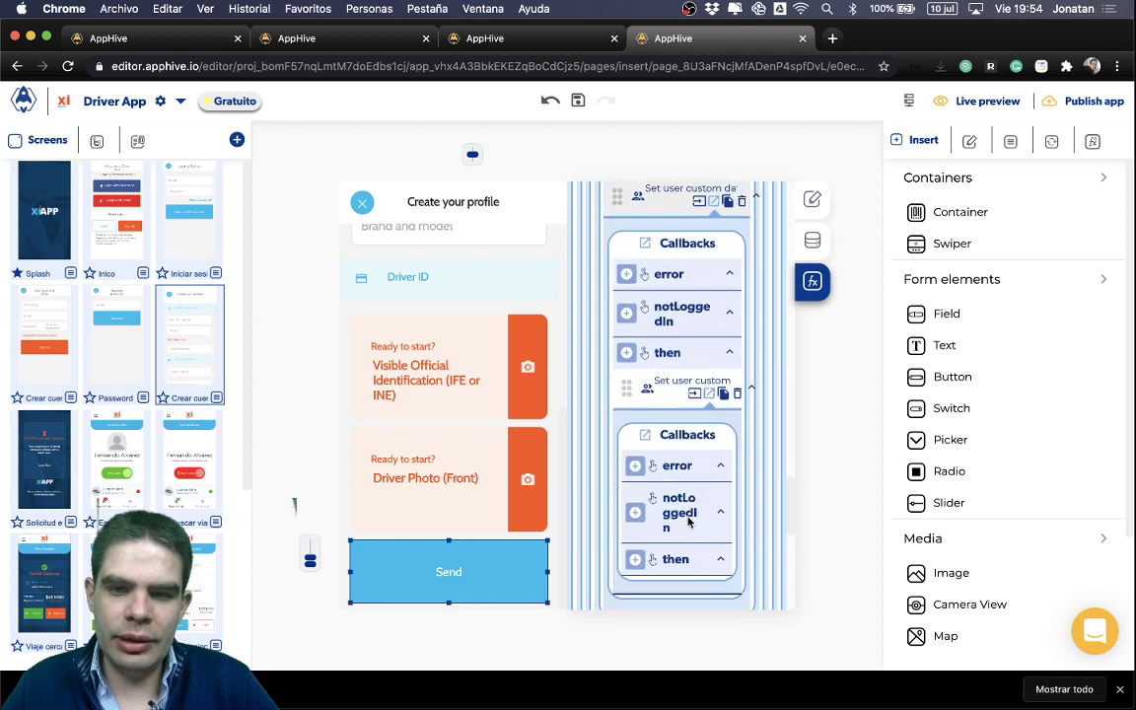
pyautogui.click(696, 395)
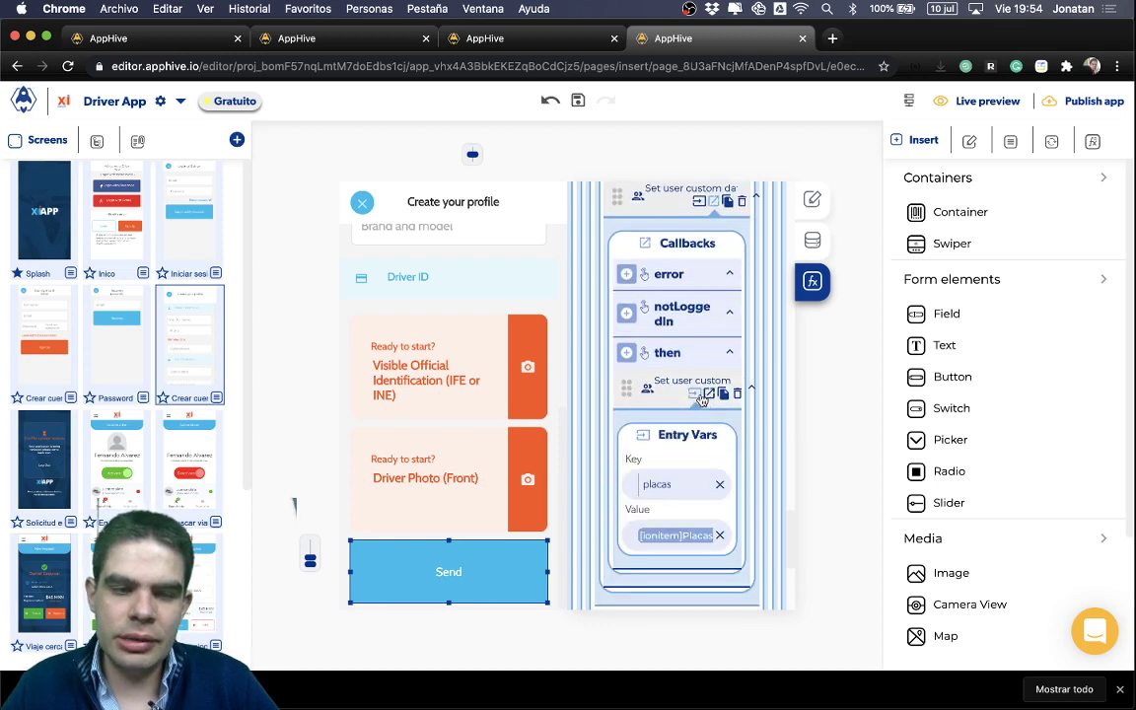
pyautogui.click(627, 352)
pyautogui.click(628, 411)
pyautogui.scroll(-2, 686, 528)
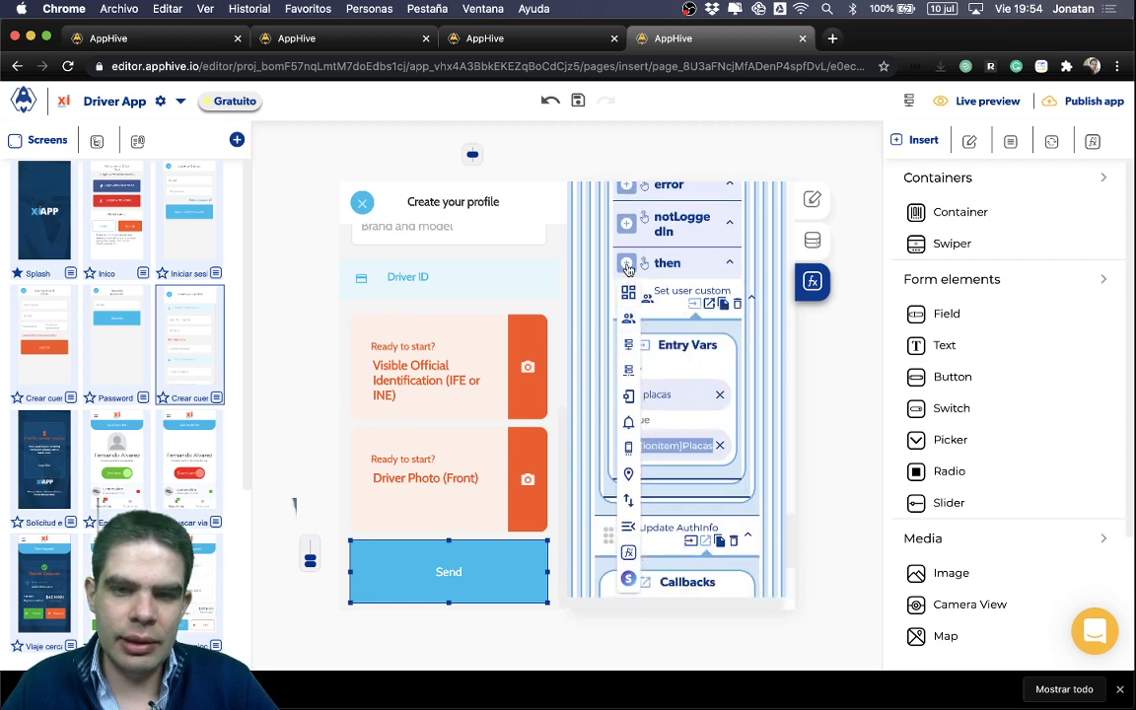
# For the Activate button on the En espera screen, copy Set fire geolocation directly under On location change and delete Get data from other user.
pyautogui.click(111, 477)
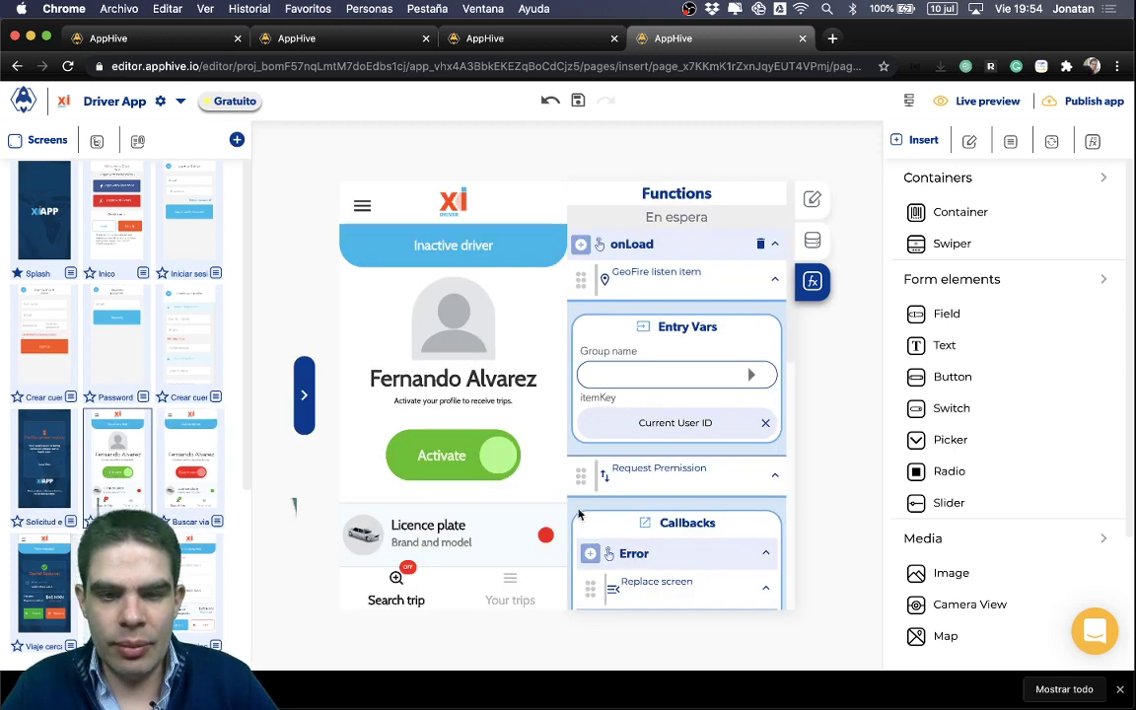
pyautogui.click(452, 477)
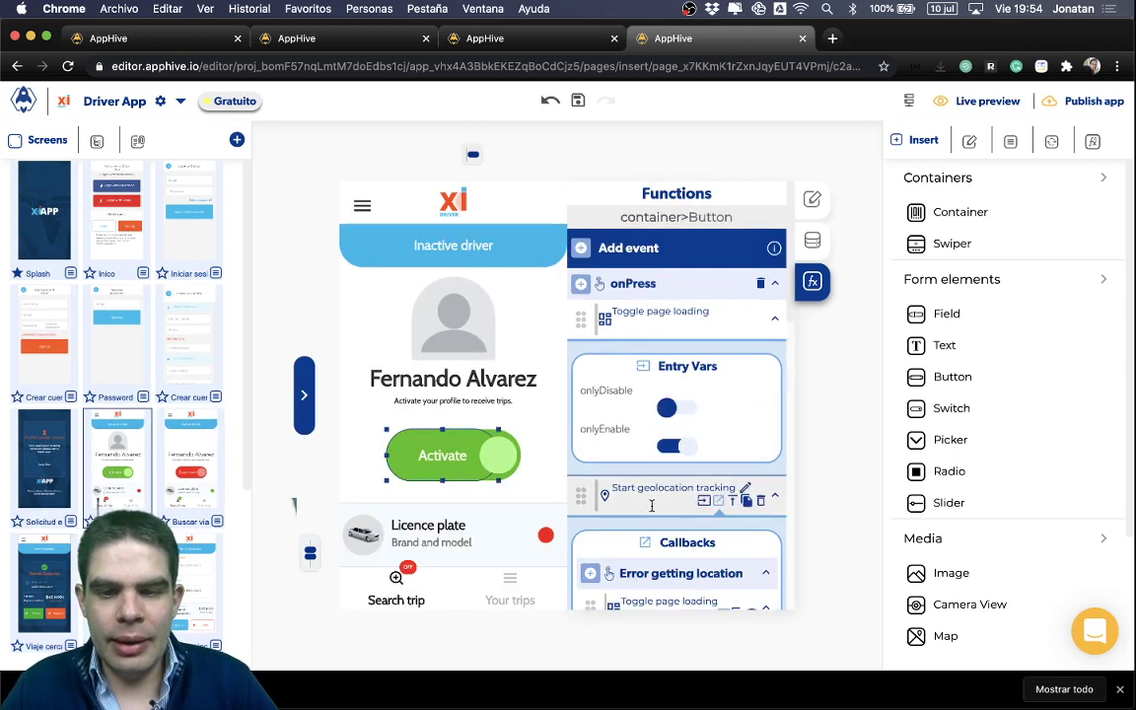
pyautogui.scroll(-5, 652, 511)
pyautogui.scroll(-3, 652, 511)
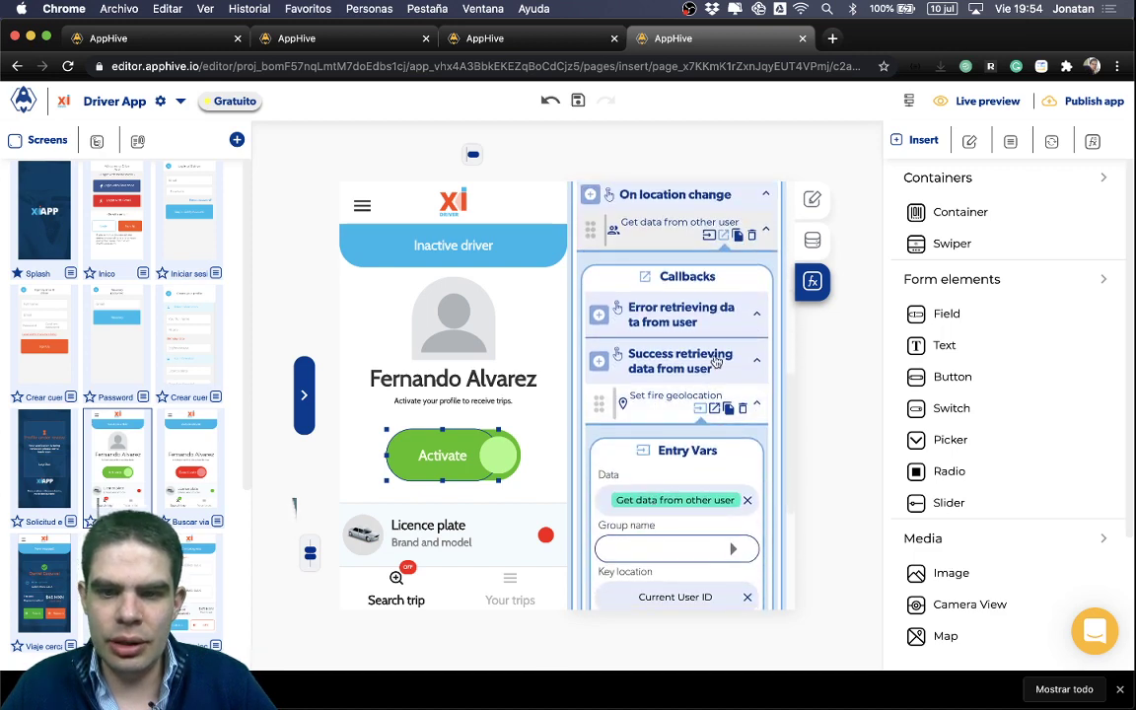
pyautogui.scroll(-3, 725, 316)
pyautogui.click(727, 298)
pyautogui.scroll(-5, 624, 438)
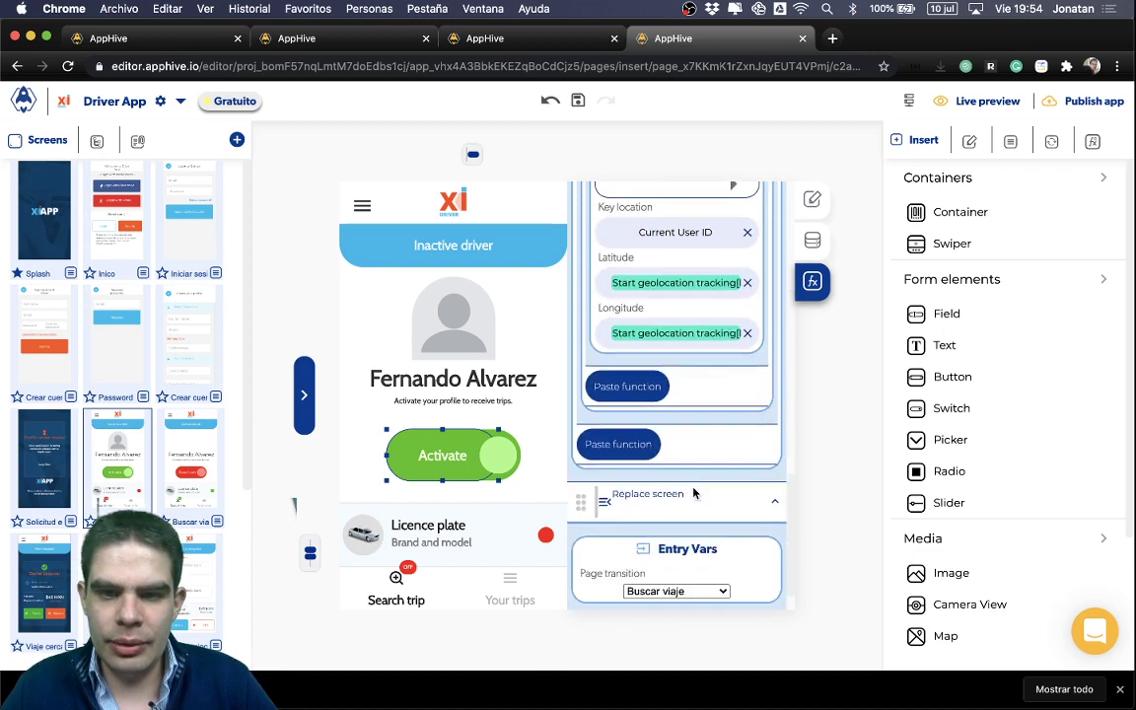
pyautogui.click(622, 444)
pyautogui.scroll(5, 740, 373)
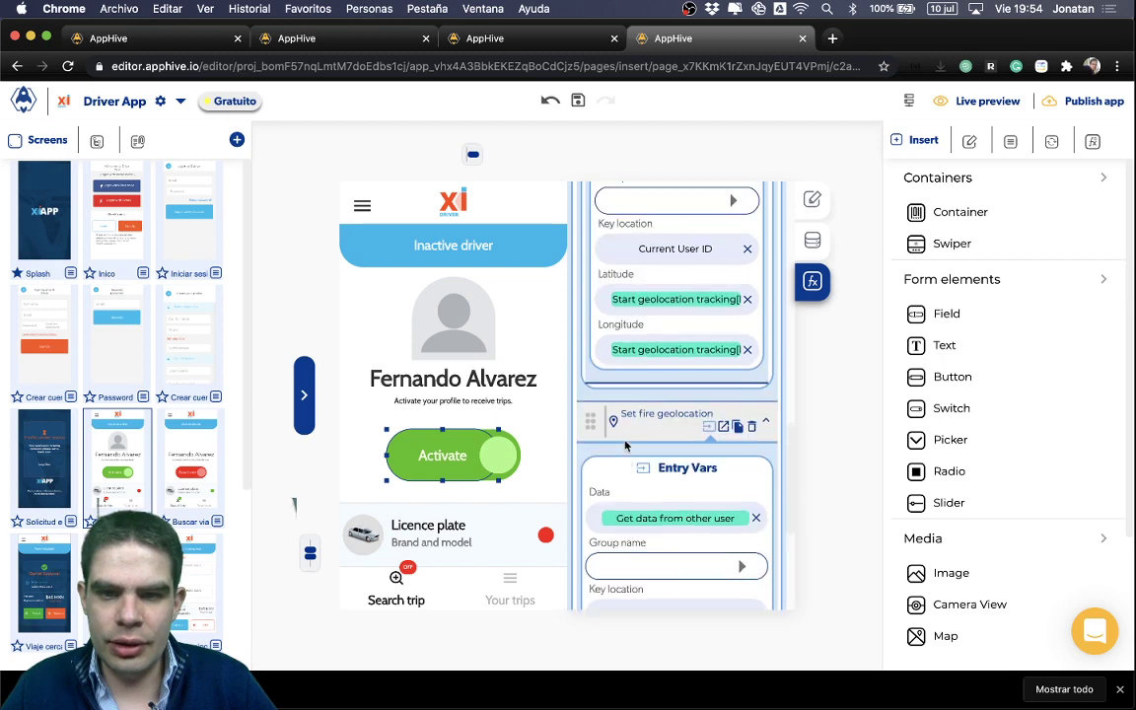
pyautogui.click(753, 343)
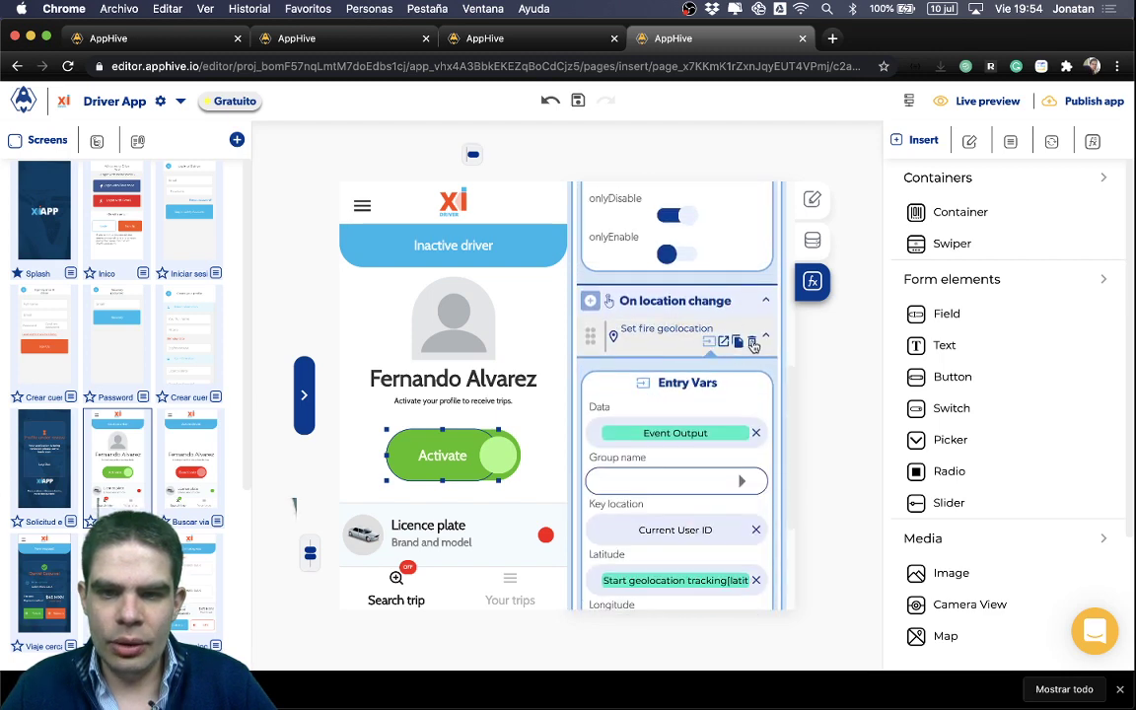
# Add a Get database data function under On location change.
pyautogui.scroll(-3, 648, 424)
pyautogui.scroll(2, 648, 424)
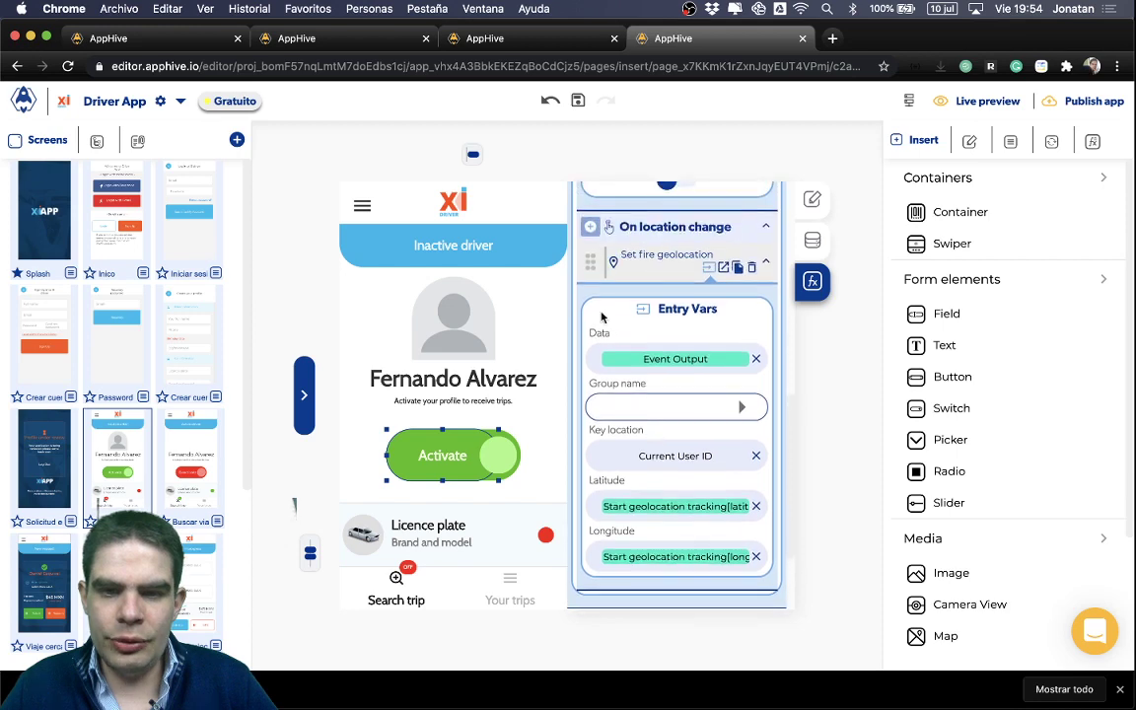
pyautogui.click(591, 228)
pyautogui.moveTo(592, 315)
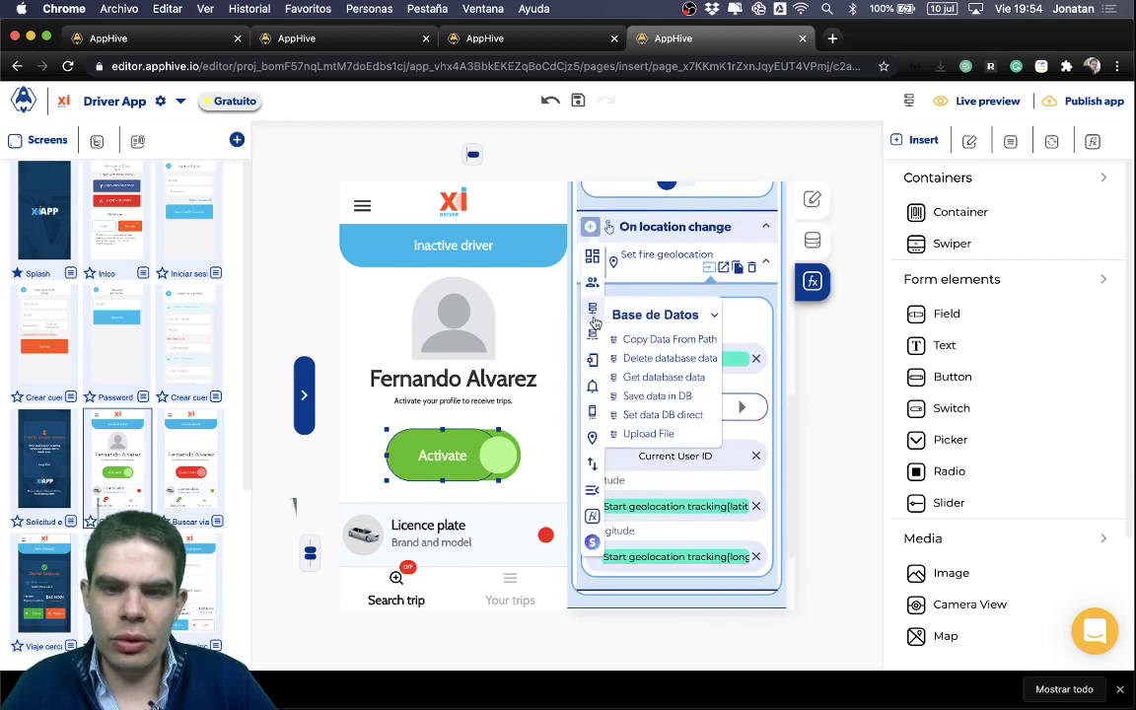
pyautogui.click(643, 381)
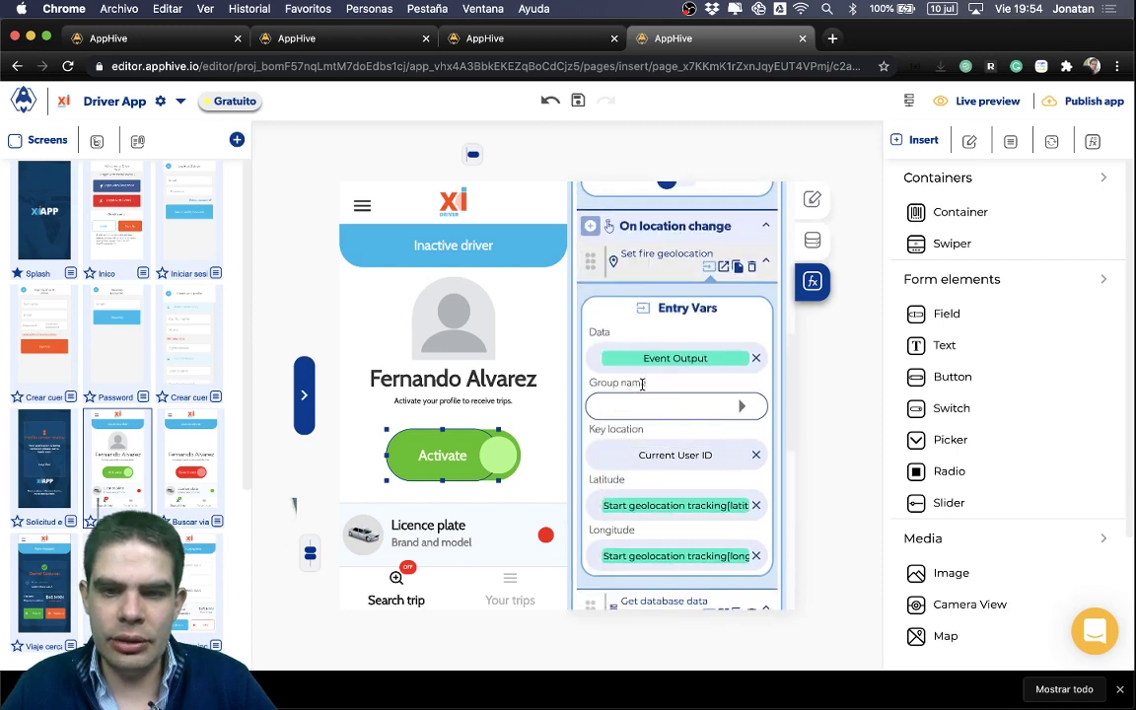
# Point Get database data at the Solicitudes collection with Current User ID as the identifier.
pyautogui.scroll(-5, 656, 513)
pyautogui.click(658, 588)
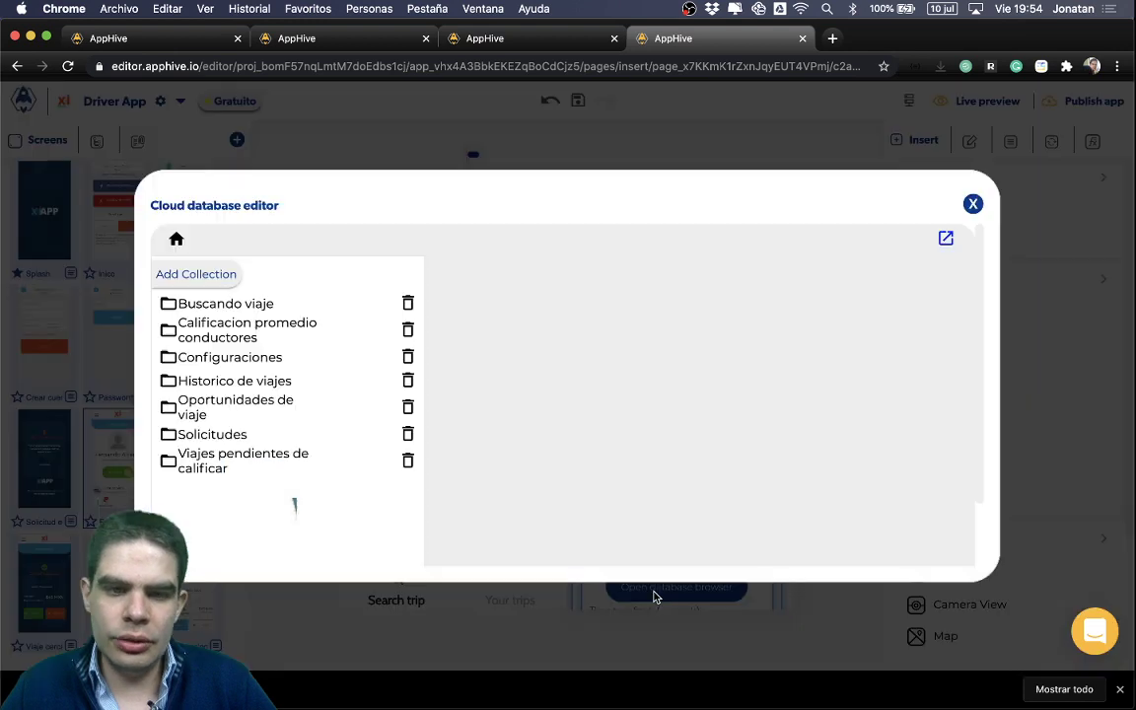
pyautogui.click(294, 432)
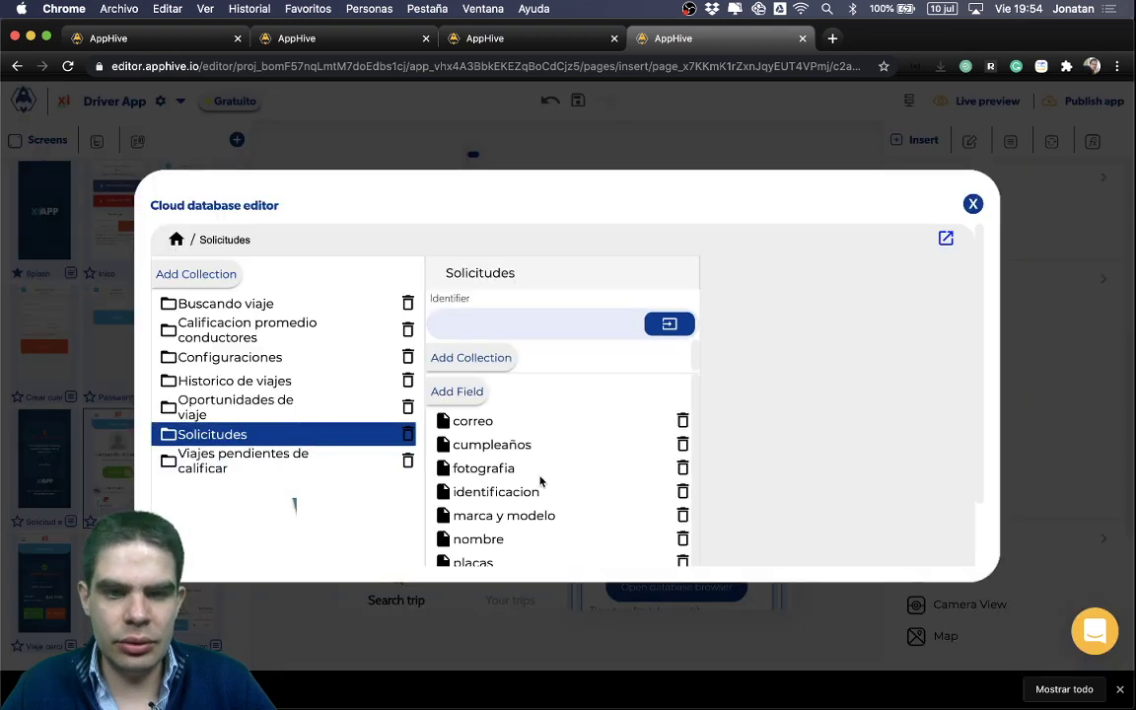
pyautogui.scroll(-1, 540, 480)
pyautogui.click(658, 329)
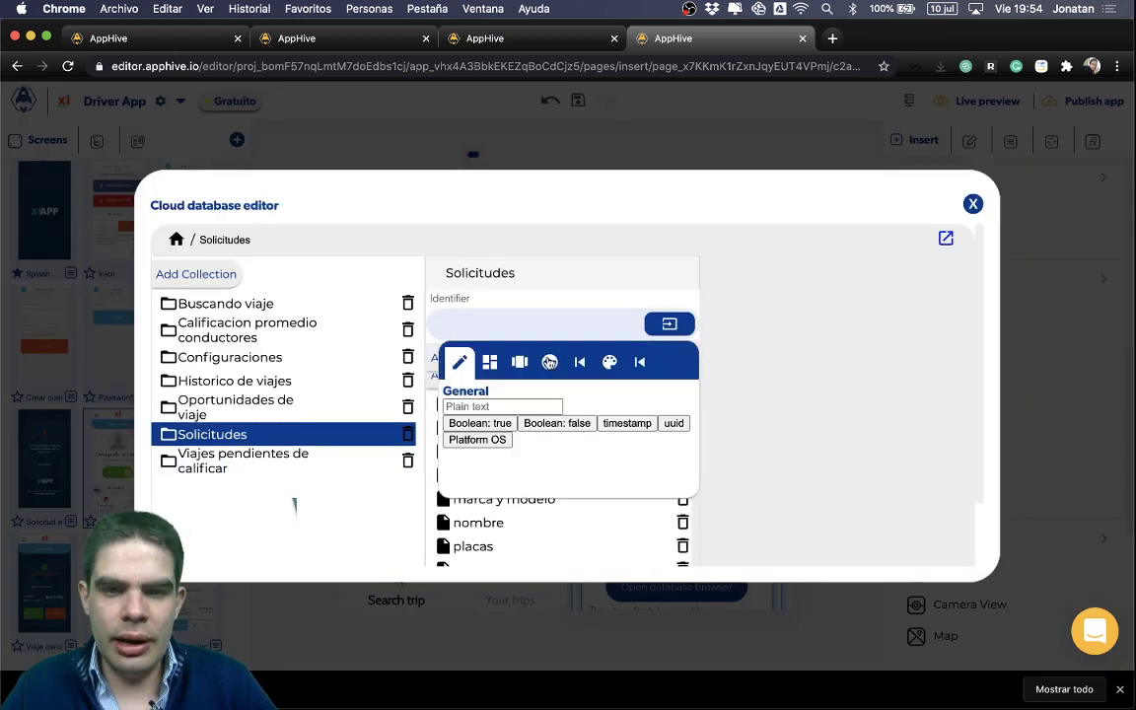
pyautogui.click(549, 362)
pyautogui.click(424, 424)
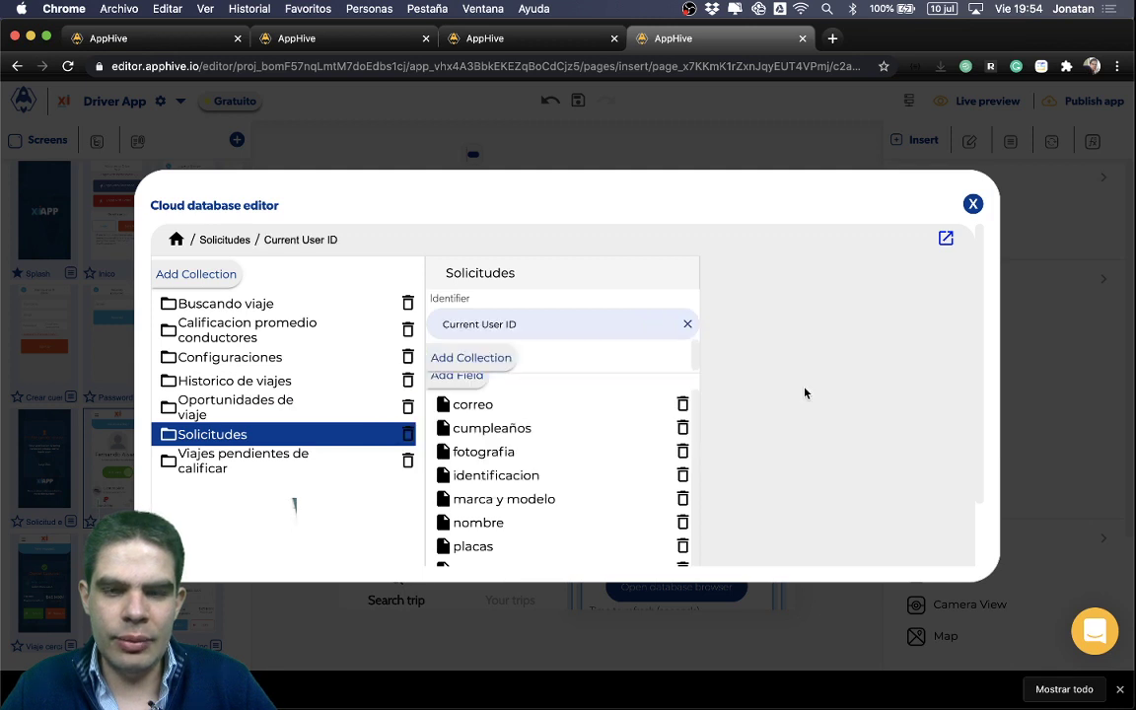
# Close the database editor and move Get database data above Set fire geolocation under On location change.
pyautogui.scroll(-4, 519, 388)
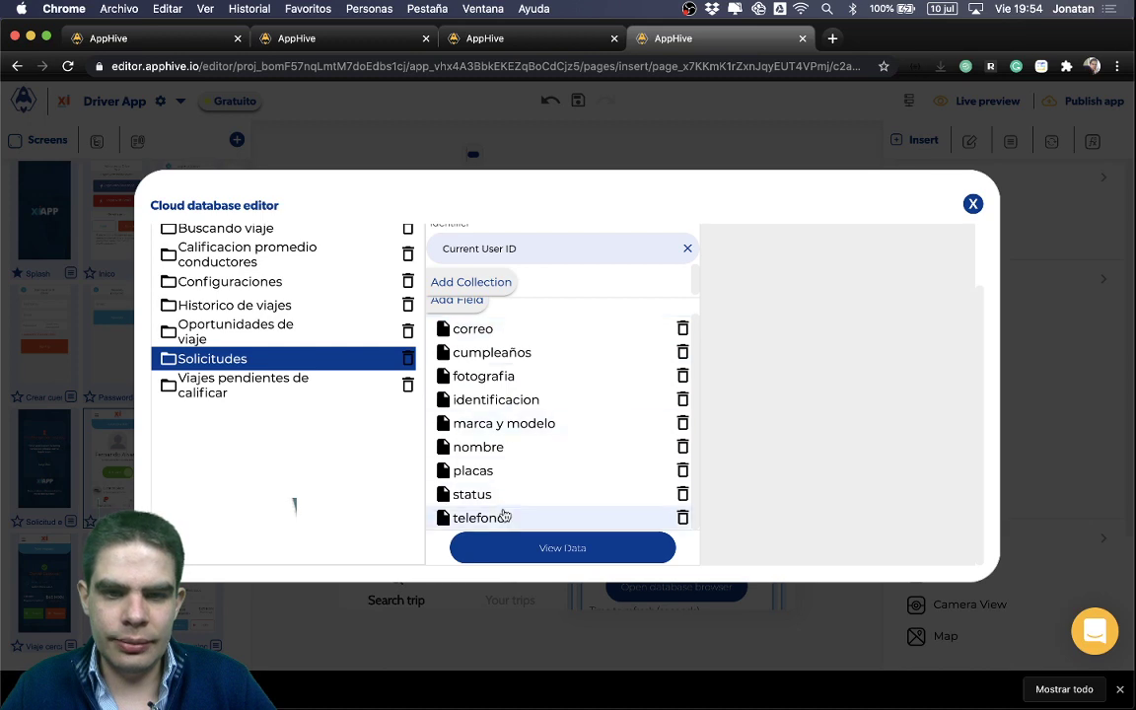
pyautogui.click(972, 205)
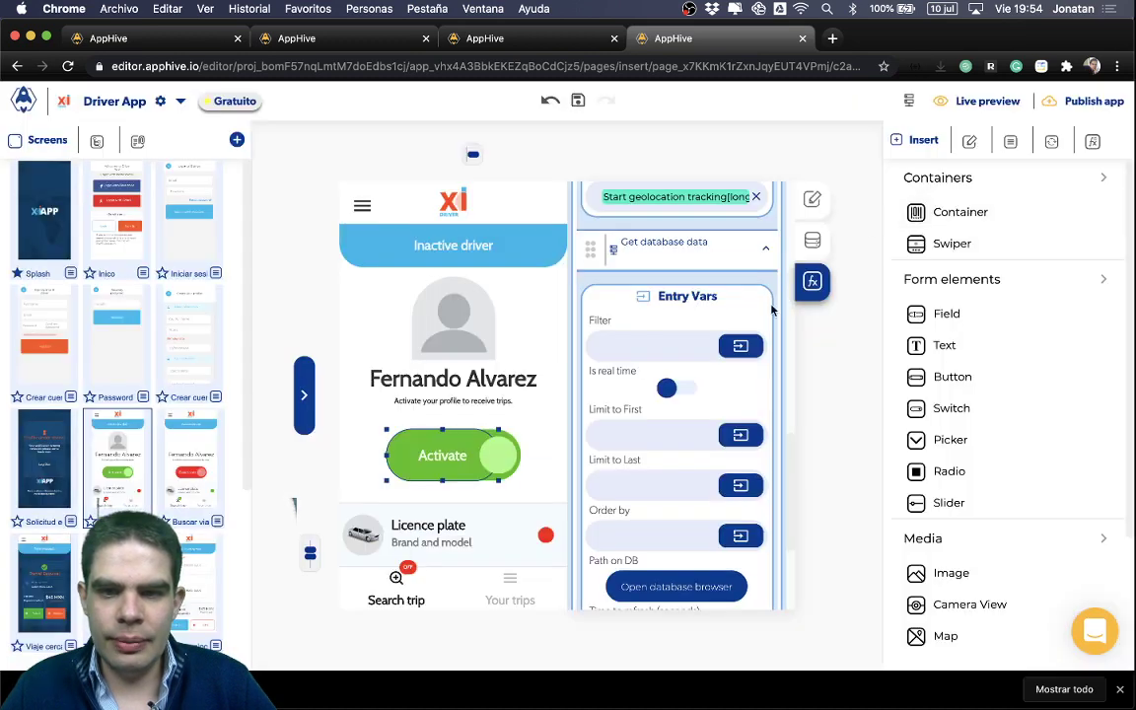
pyautogui.scroll(8, 734, 328)
pyautogui.scroll(3, 735, 328)
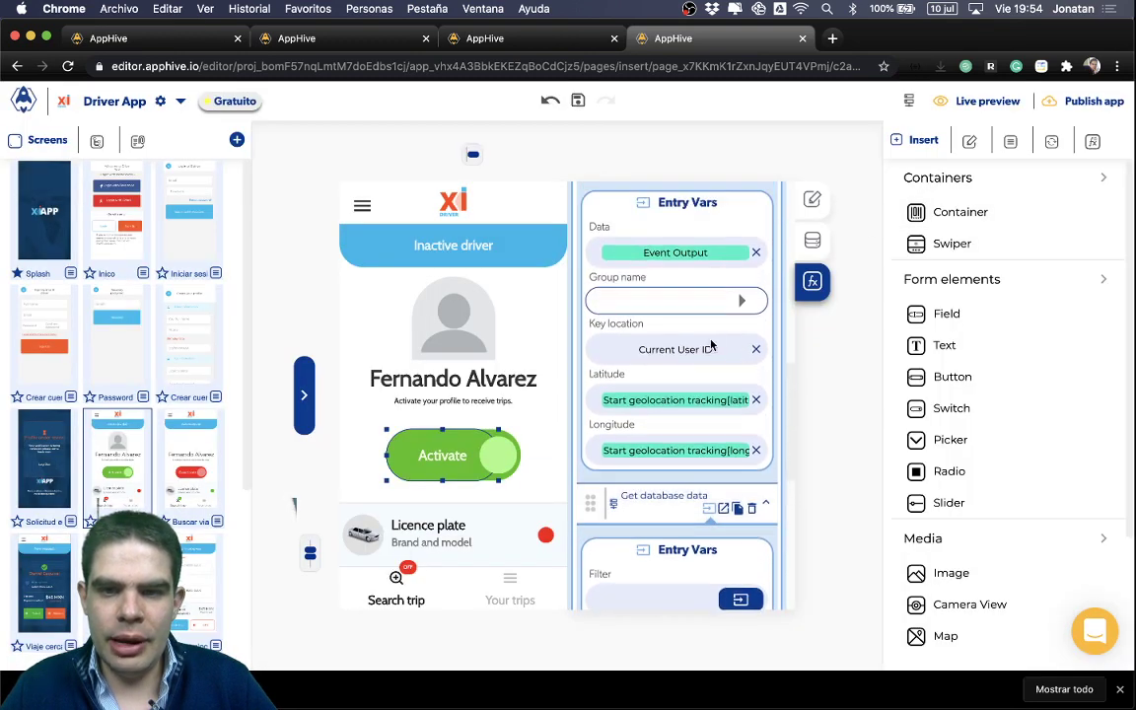
pyautogui.moveTo(580, 565)
pyautogui.mouseDown()
pyautogui.moveTo(599, 245)
pyautogui.moveTo(691, 255)
pyautogui.mouseUp()
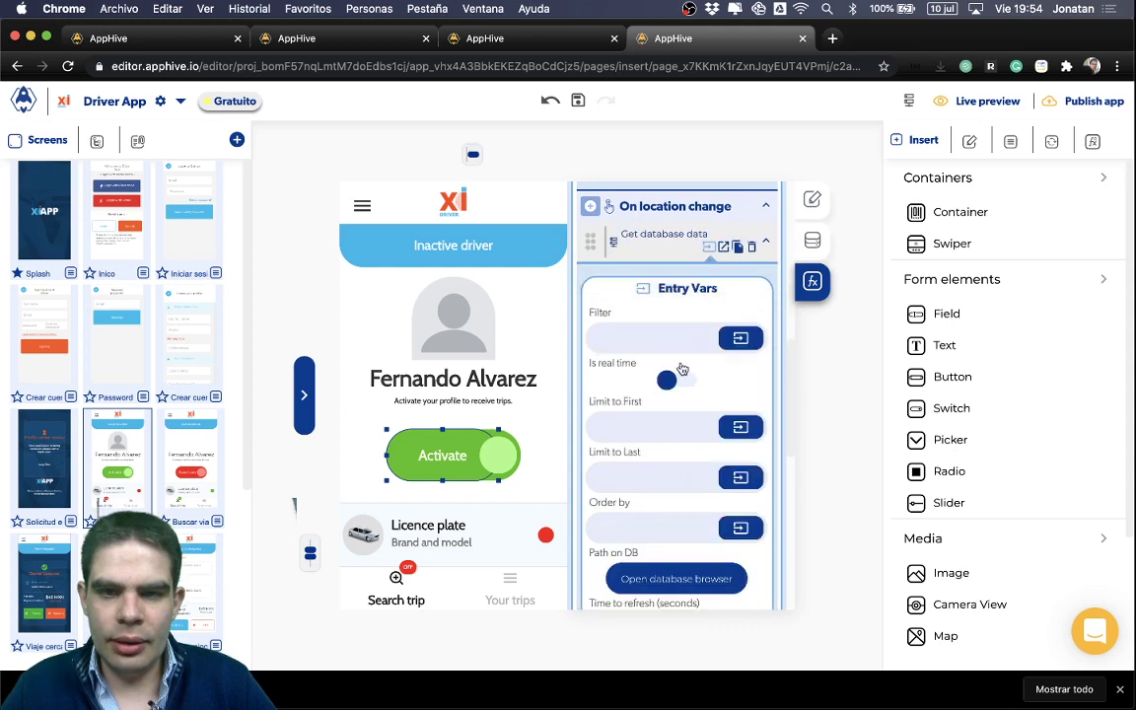
# Paste Set fire geolocation into the Data obtained callback of Get database data and delete the outer copy under On location change.
pyautogui.scroll(-5, 730, 306)
pyautogui.click(737, 352)
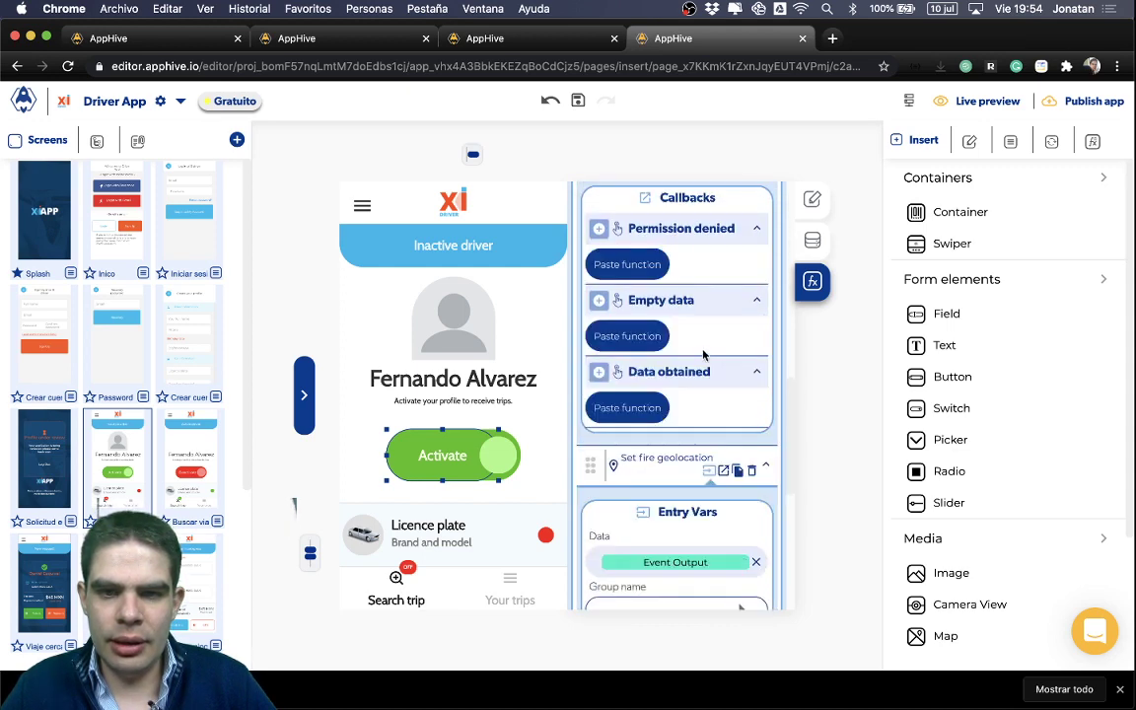
pyautogui.click(621, 409)
pyautogui.scroll(-5, 620, 406)
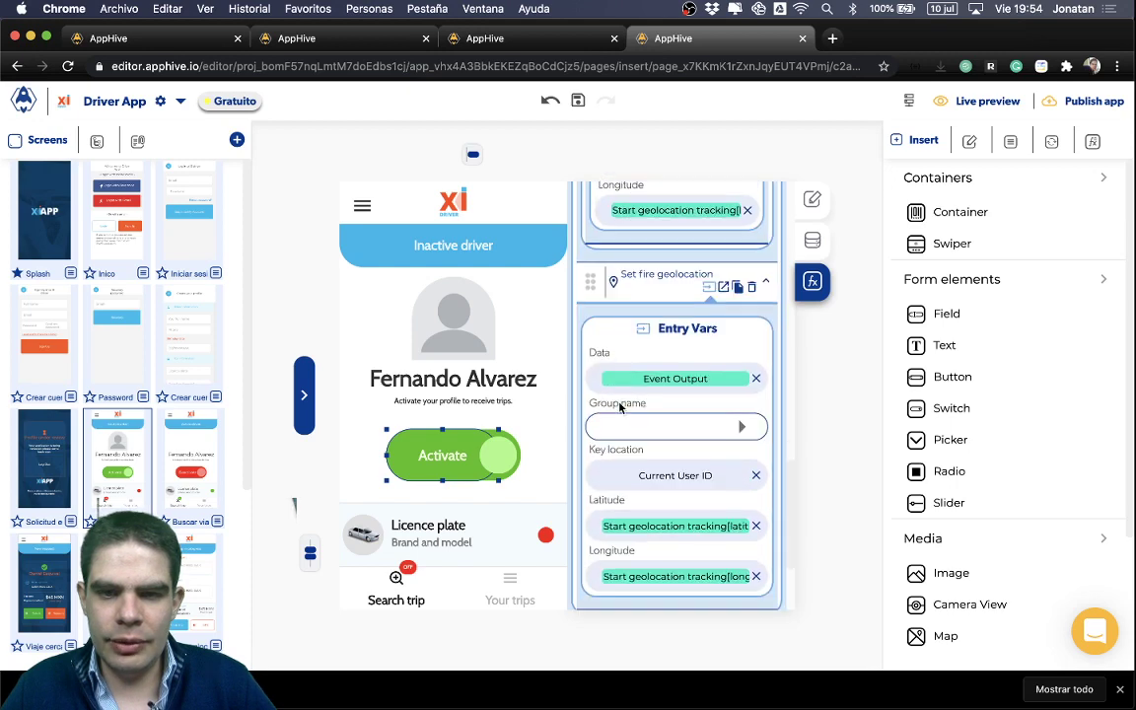
pyautogui.scroll(-2, 751, 288)
pyautogui.scroll(4, 696, 290)
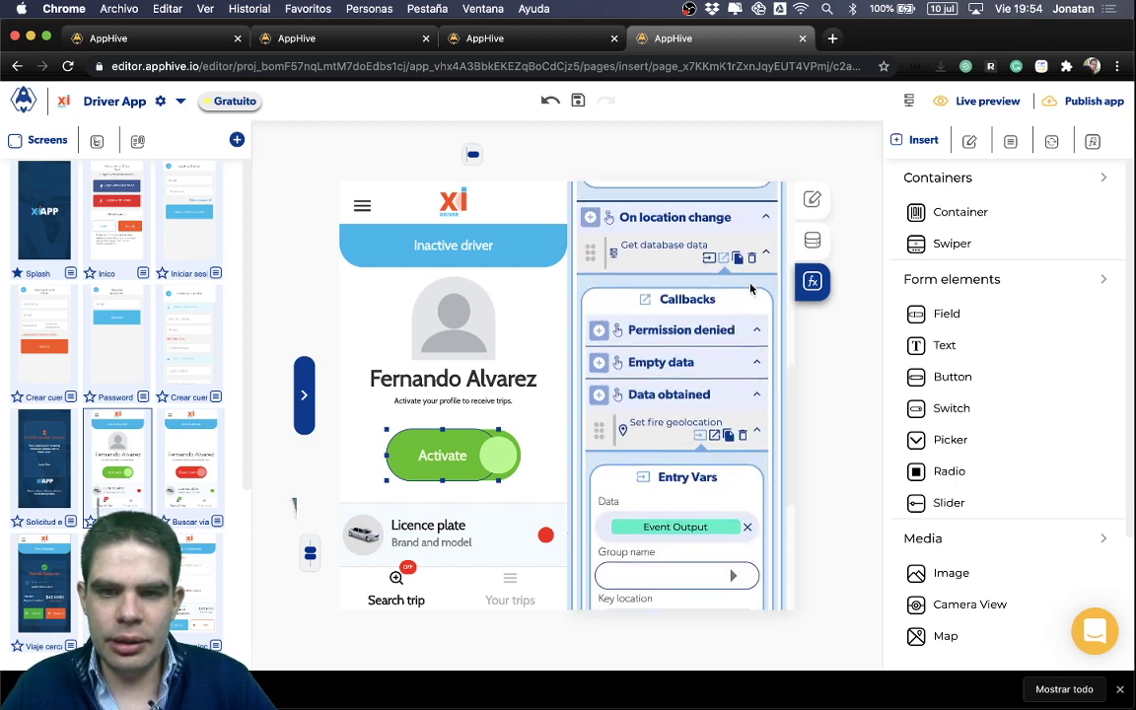
# In the nested Set fire geolocation, set Data to the Get database data output and Longitude to the longitude attribute of Start geolocation tracking.
pyautogui.scroll(-3, 681, 381)
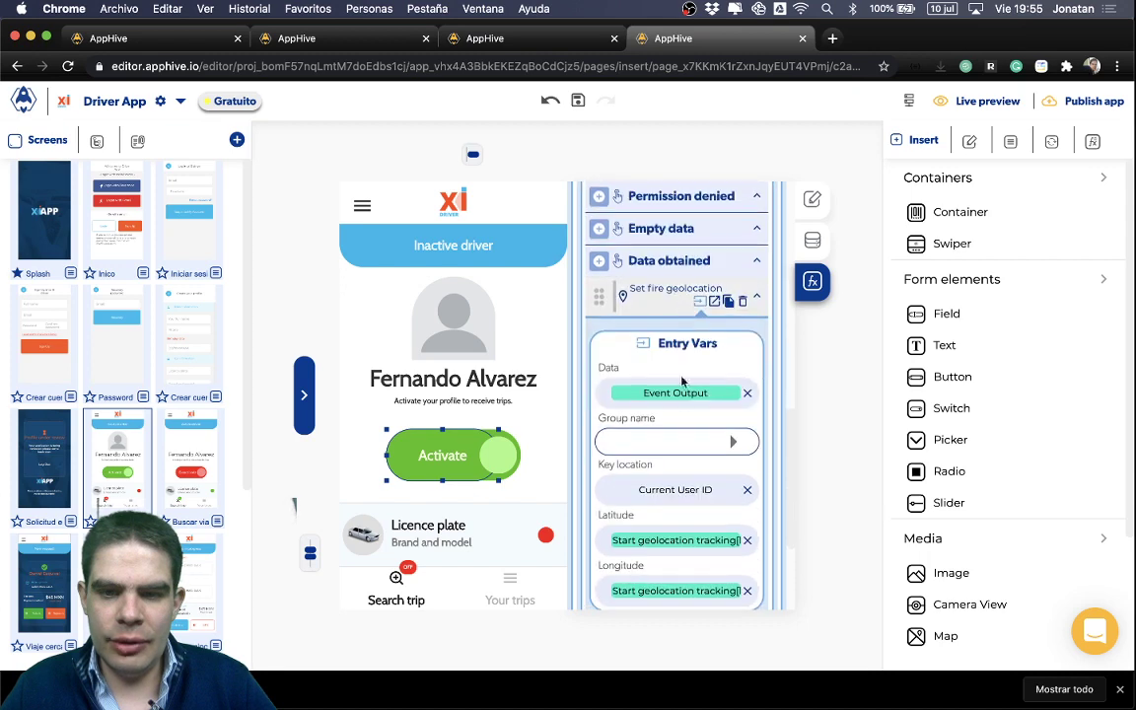
pyautogui.click(671, 441)
pyautogui.click(649, 430)
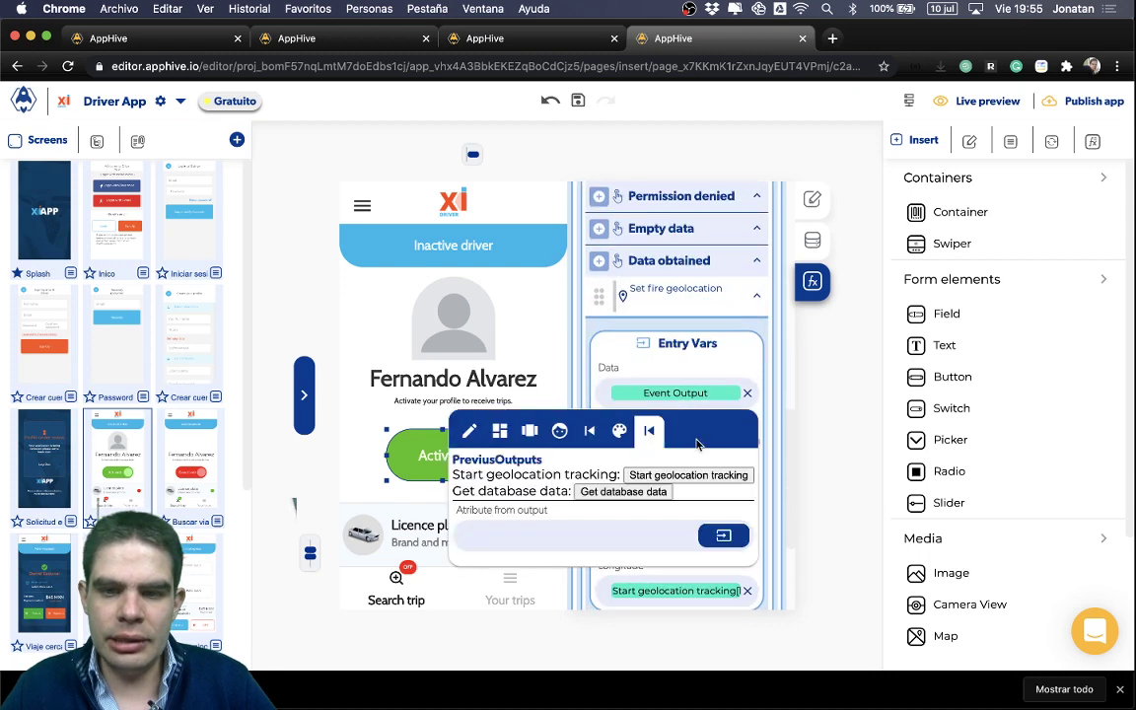
pyautogui.click(623, 491)
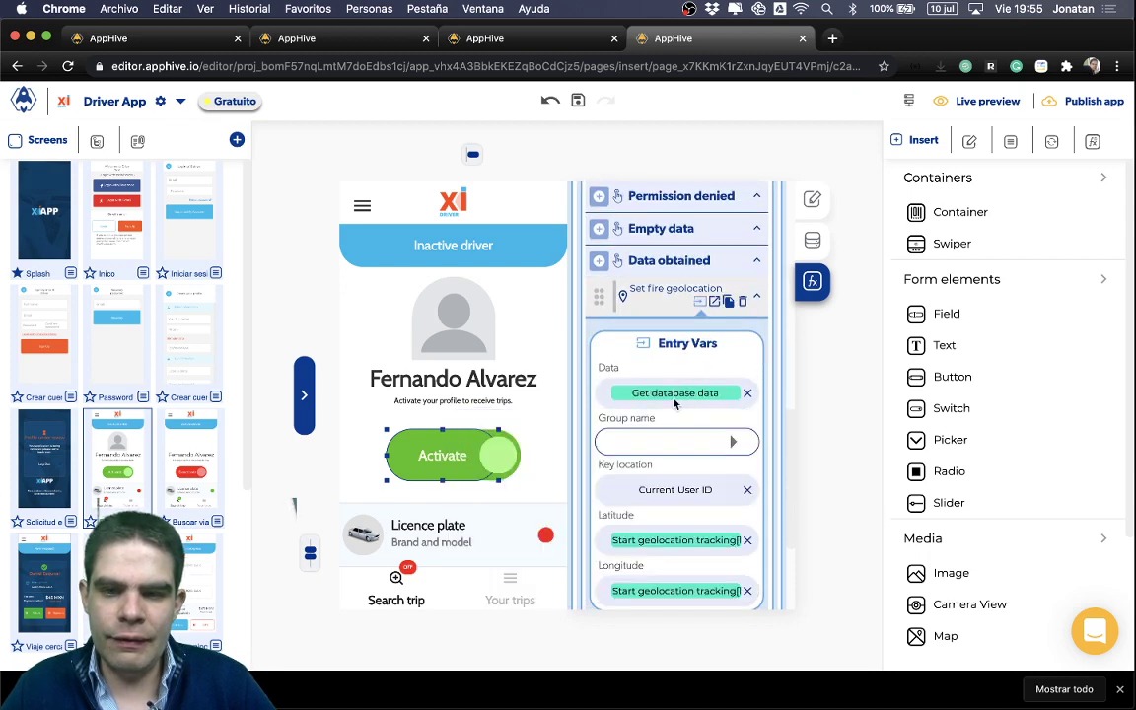
pyautogui.click(675, 441)
pyautogui.click(698, 430)
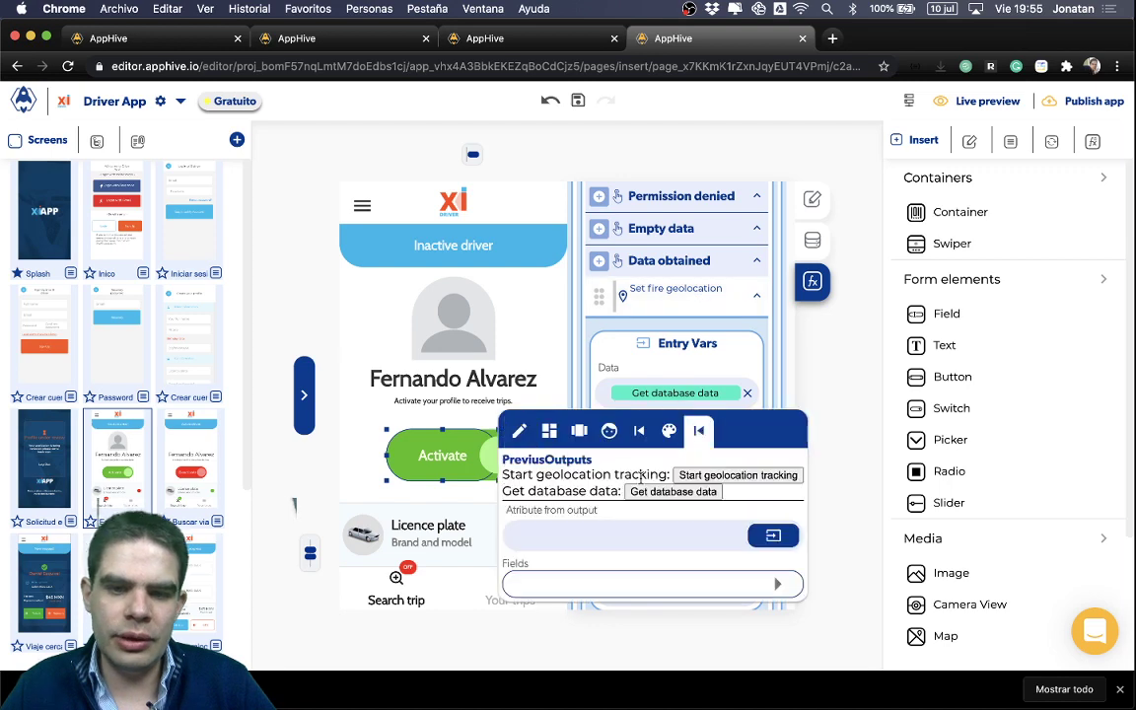
pyautogui.click(670, 370)
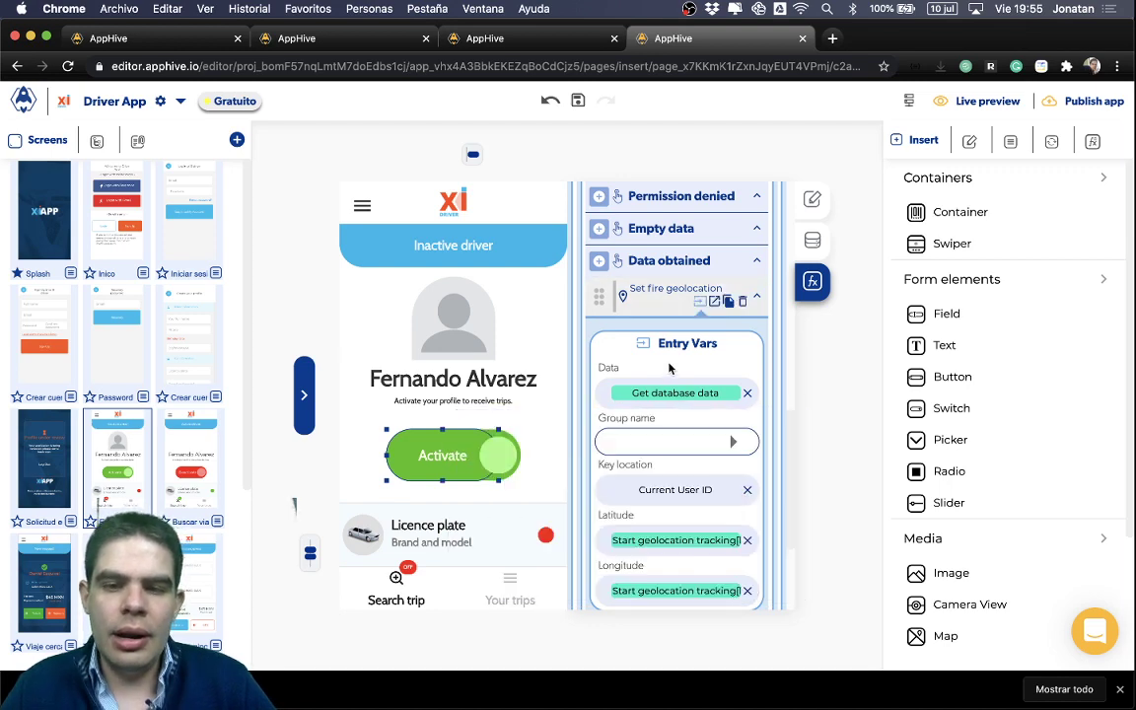
pyautogui.scroll(-2, 661, 414)
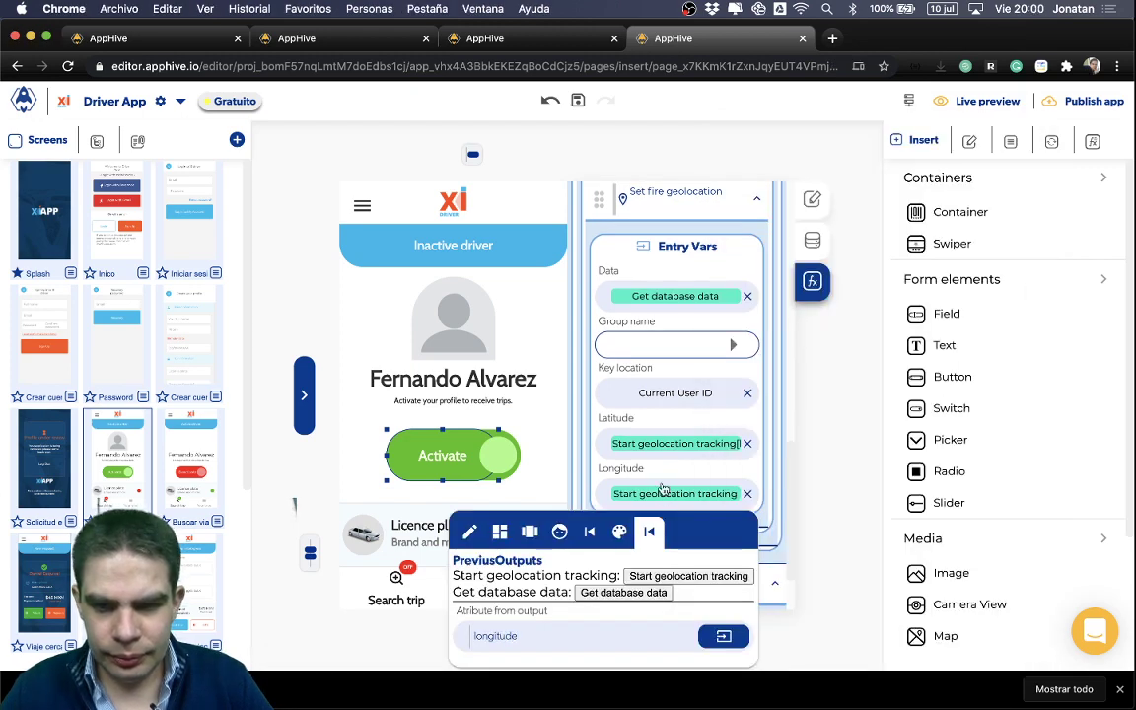
pyautogui.press('Return')
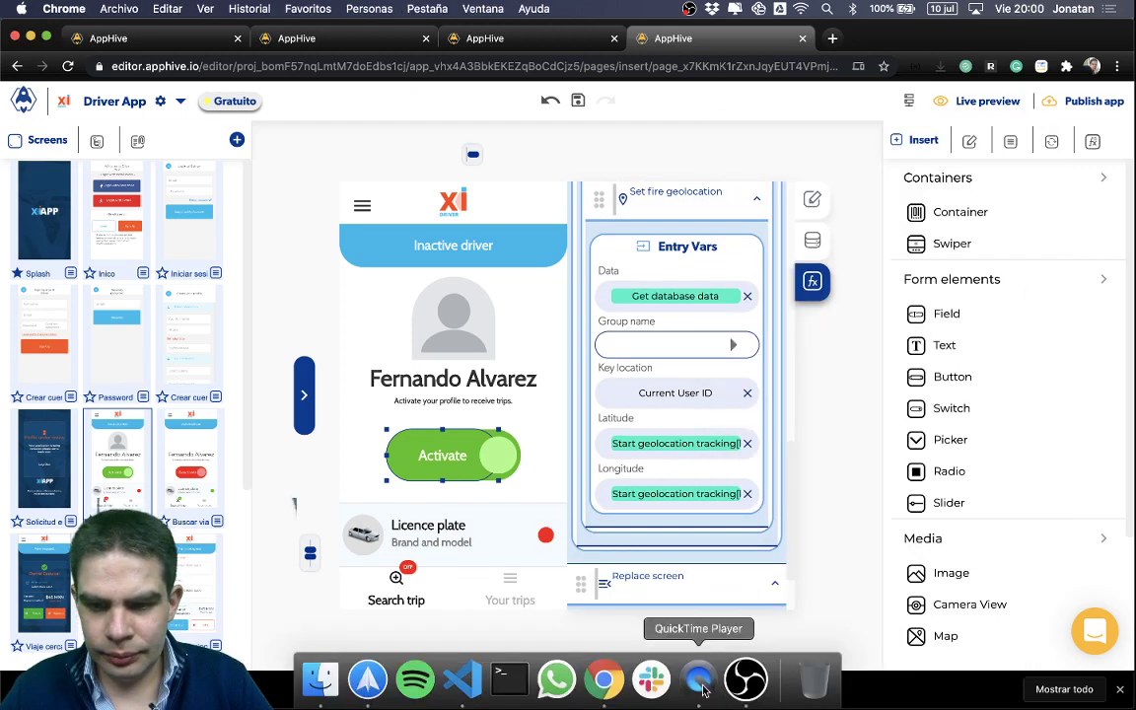
# Copy Toggle page loading from the Error getting location callback and paste it after Replace screen.
pyautogui.click(697, 680)
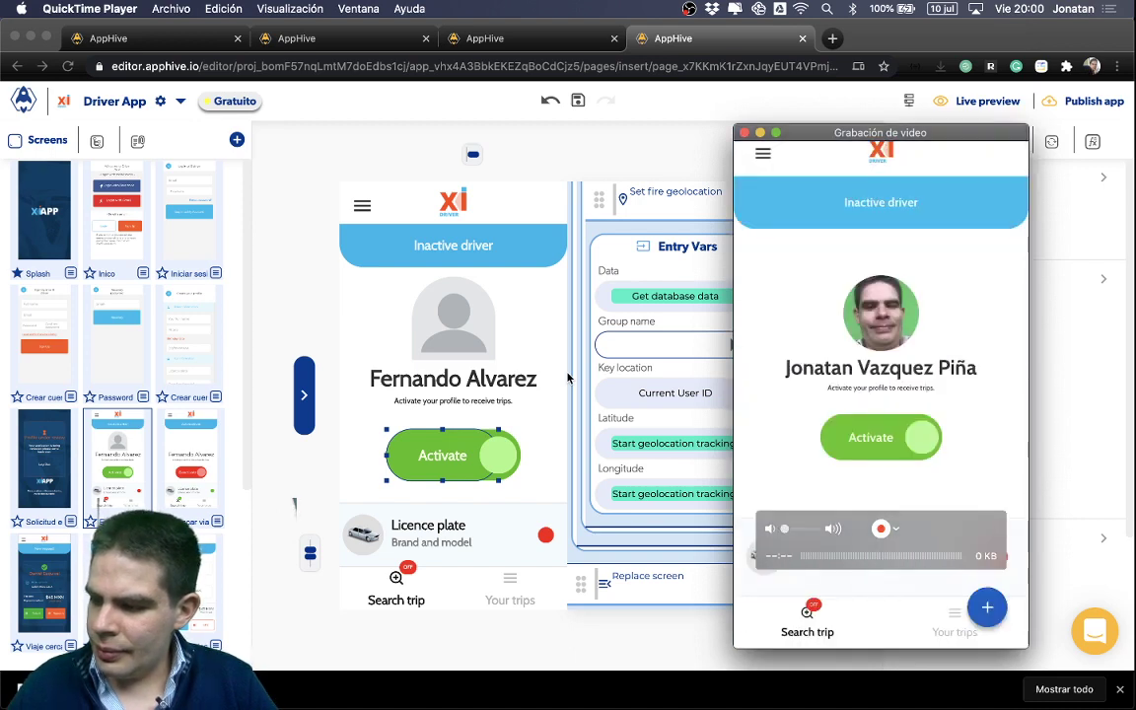
pyautogui.click(693, 266)
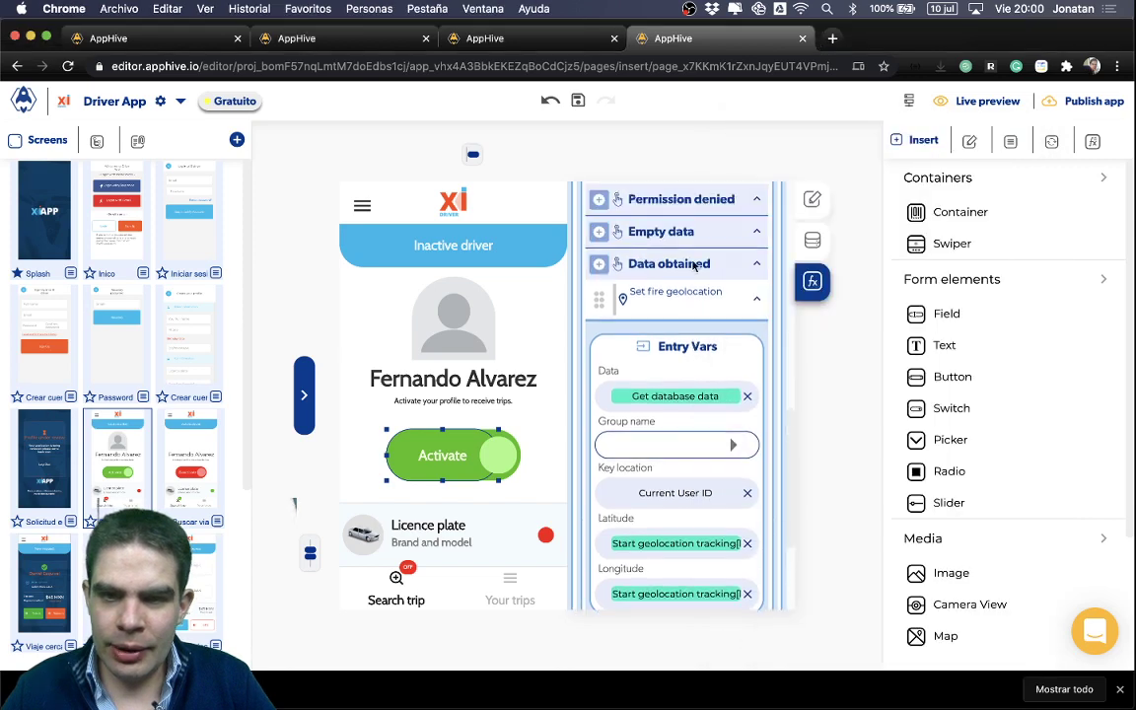
pyautogui.scroll(5, 694, 267)
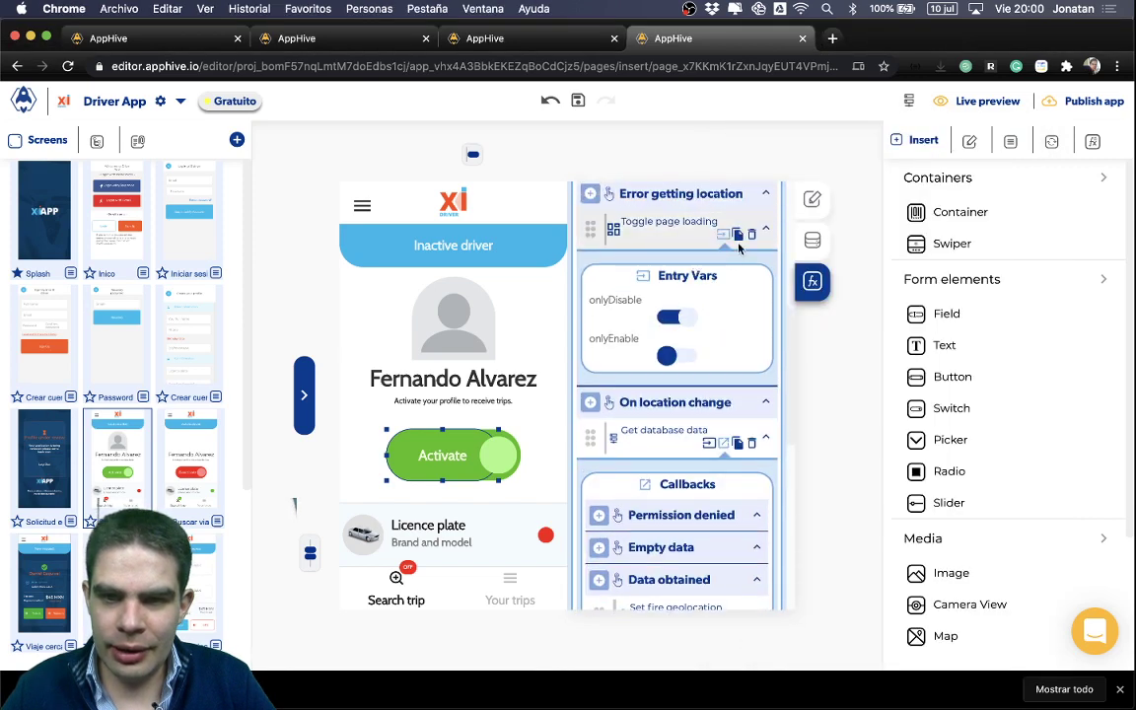
pyautogui.click(738, 235)
pyautogui.scroll(-5, 710, 414)
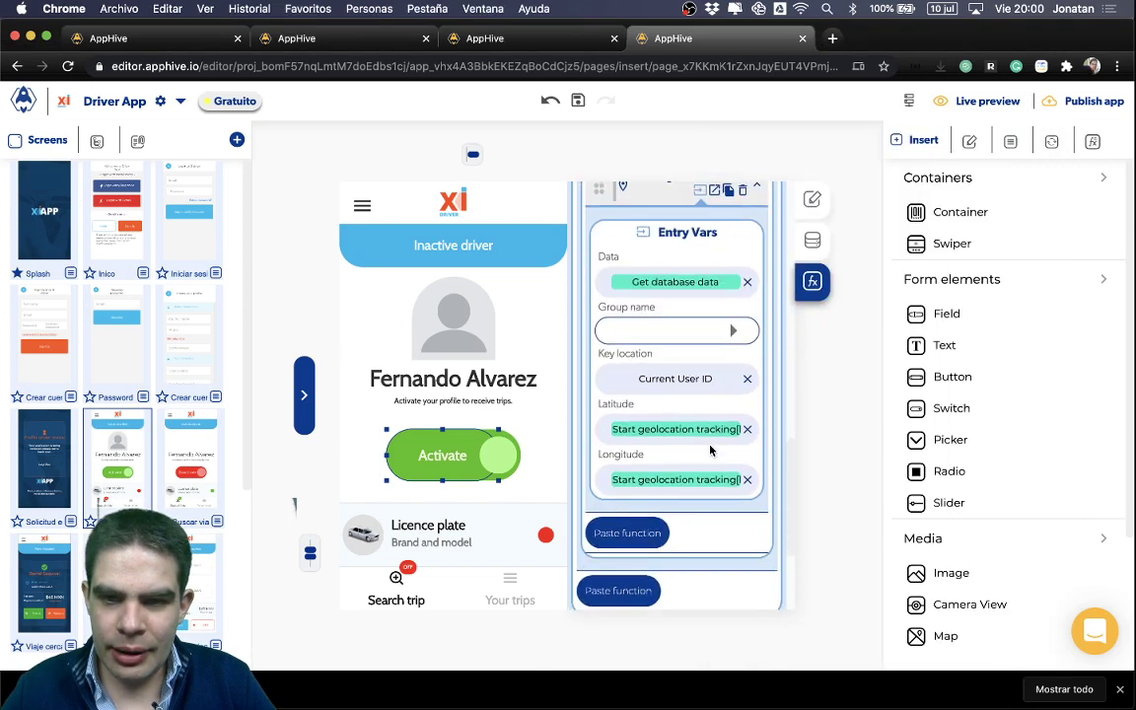
pyautogui.scroll(-5, 710, 451)
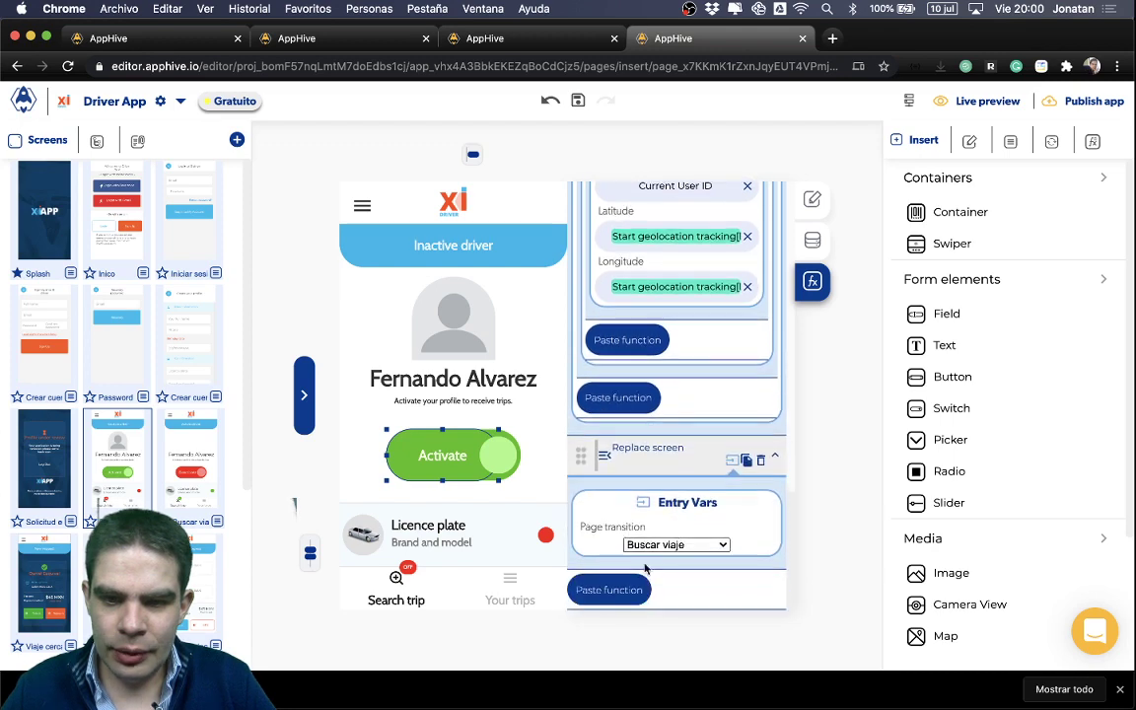
pyautogui.click(608, 589)
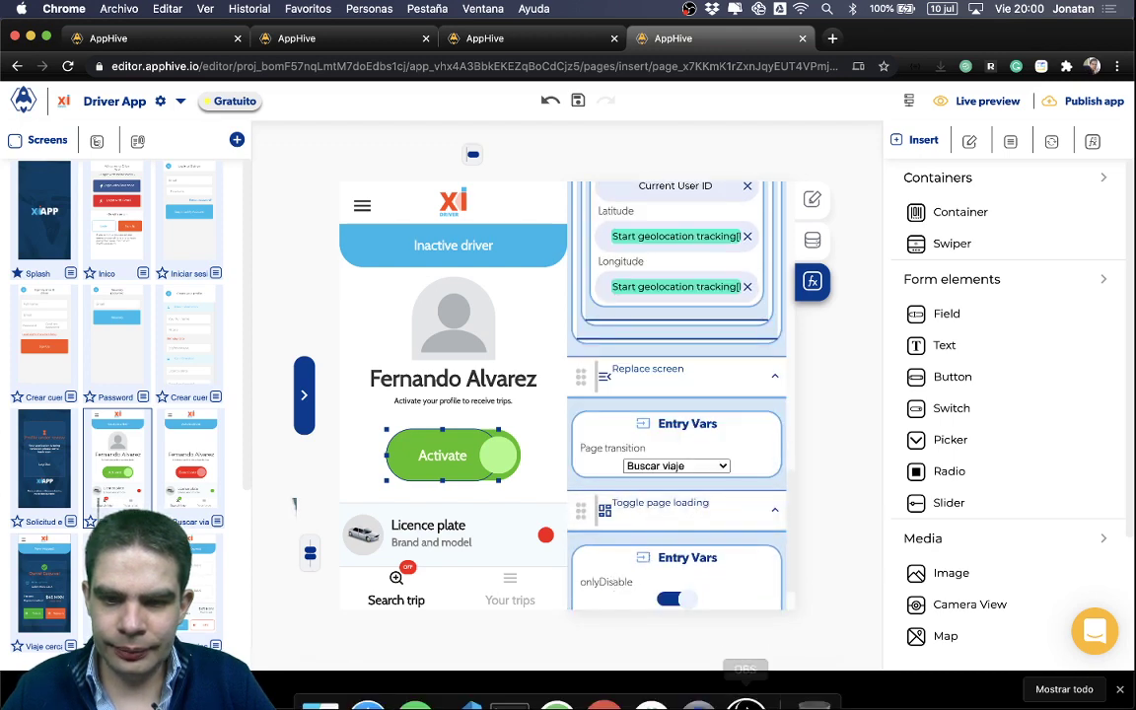
# Check the mirrored phone in QuickTime Player, and examine the Extra data stored under No group name in the cloud geofire browser.
pyautogui.click(700, 678)
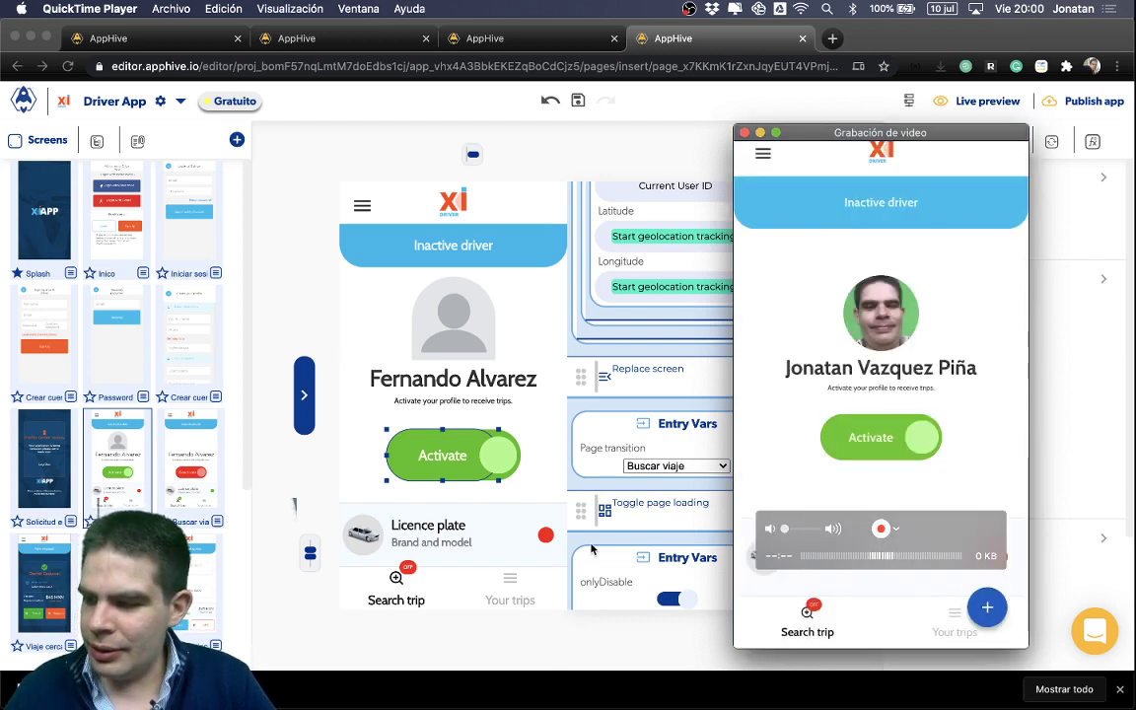
pyautogui.click(820, 97)
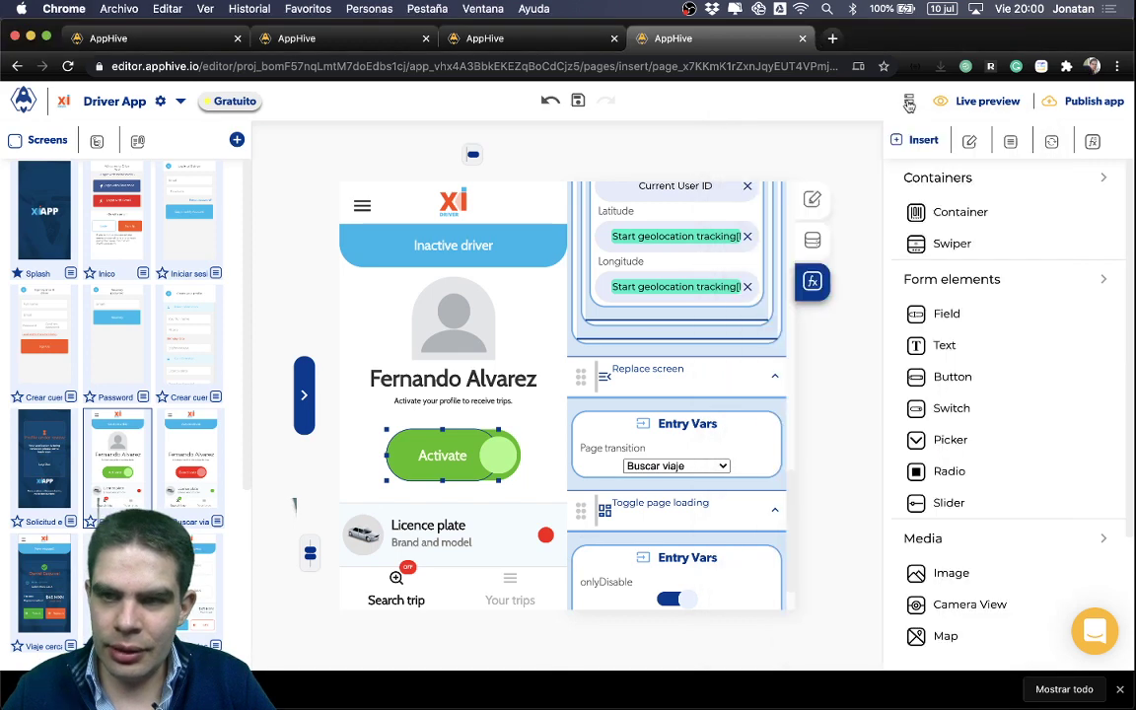
pyautogui.moveTo(907, 104)
pyautogui.click(846, 147)
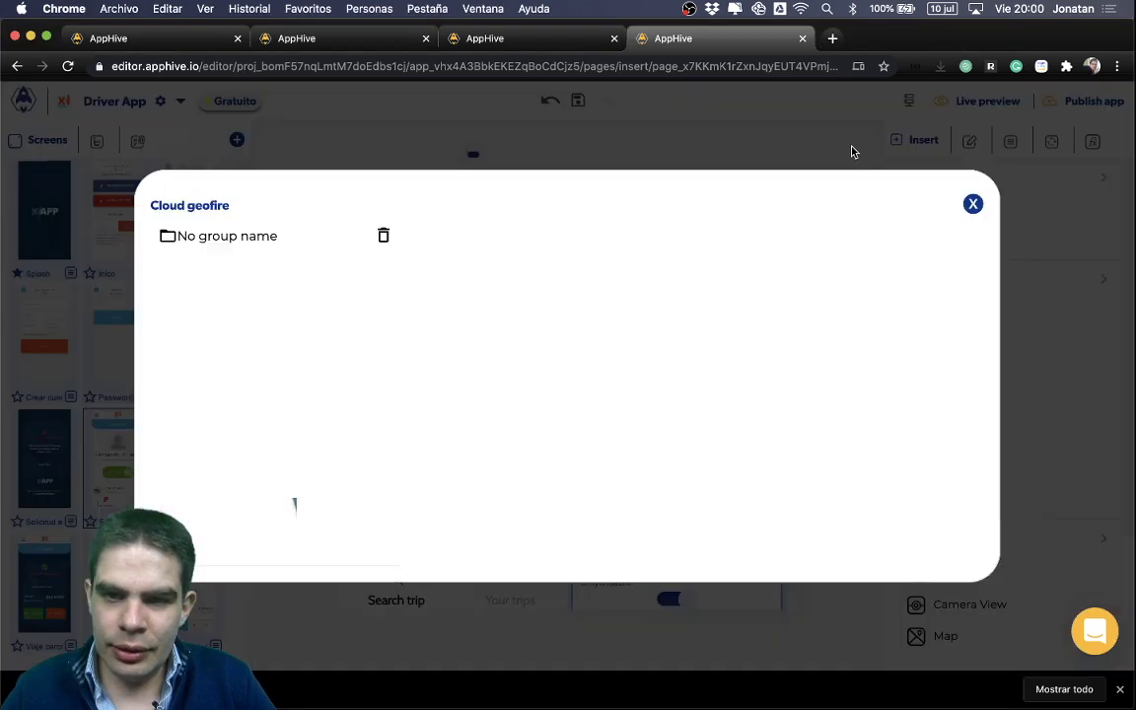
pyautogui.click(314, 230)
pyautogui.hscroll(10, 643, 309)
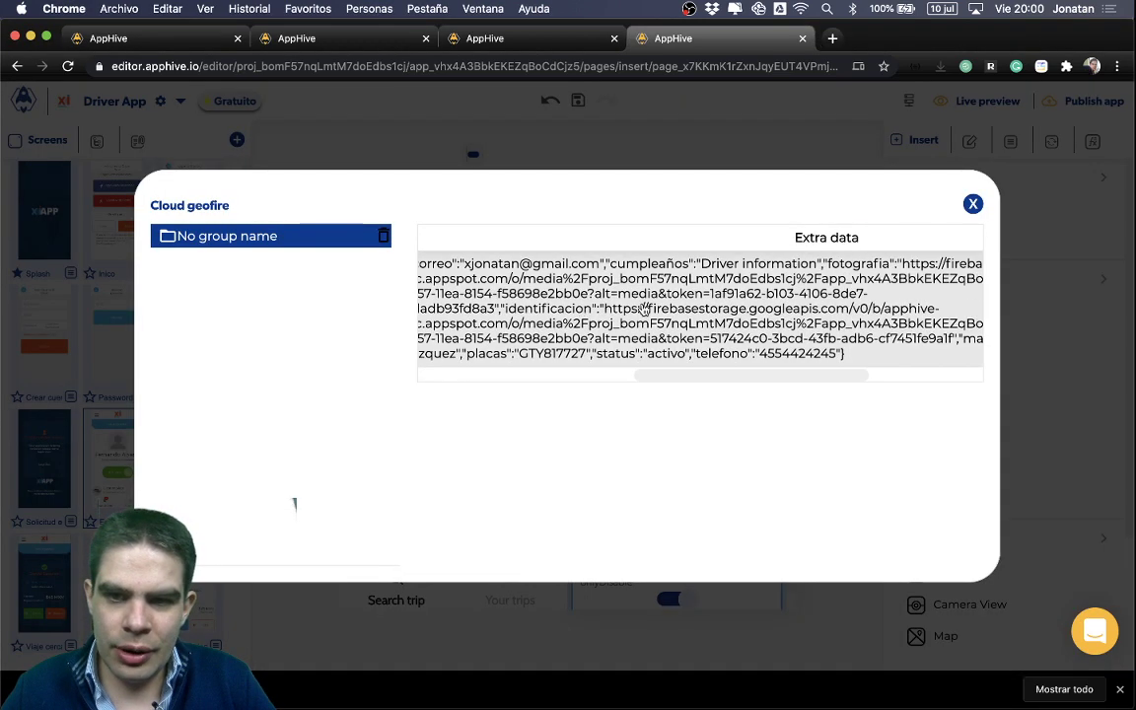
pyautogui.hscroll(2, 643, 310)
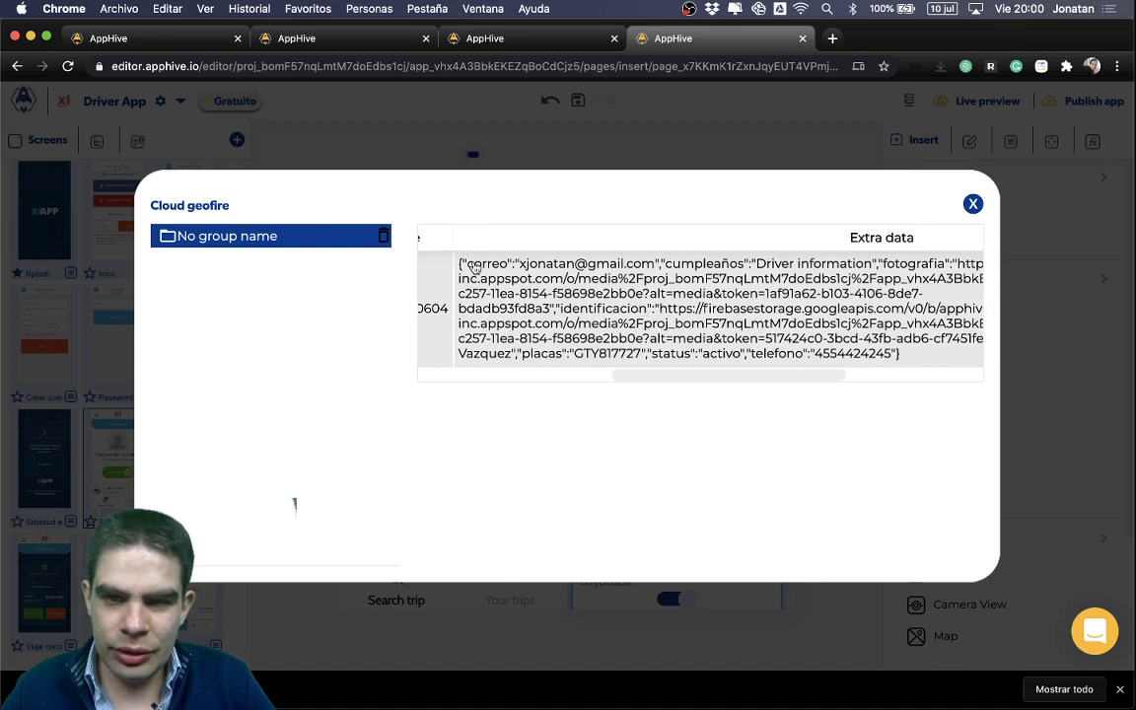
pyautogui.hscroll(10, 720, 266)
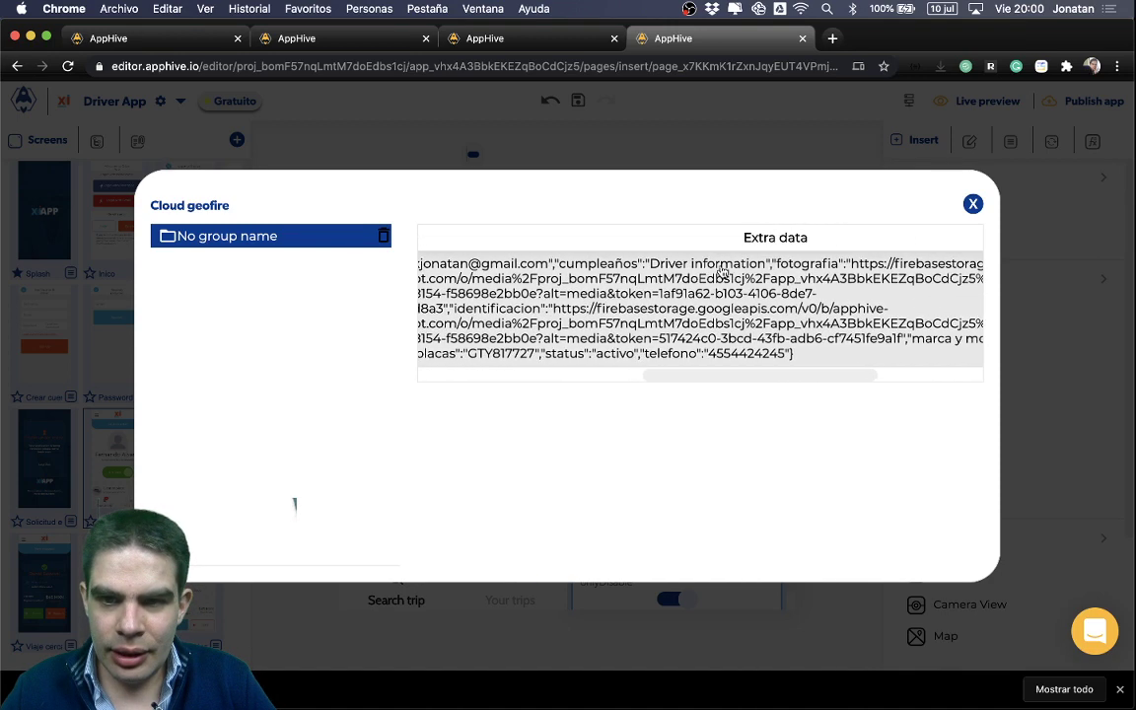
pyautogui.hscroll(1, 740, 272)
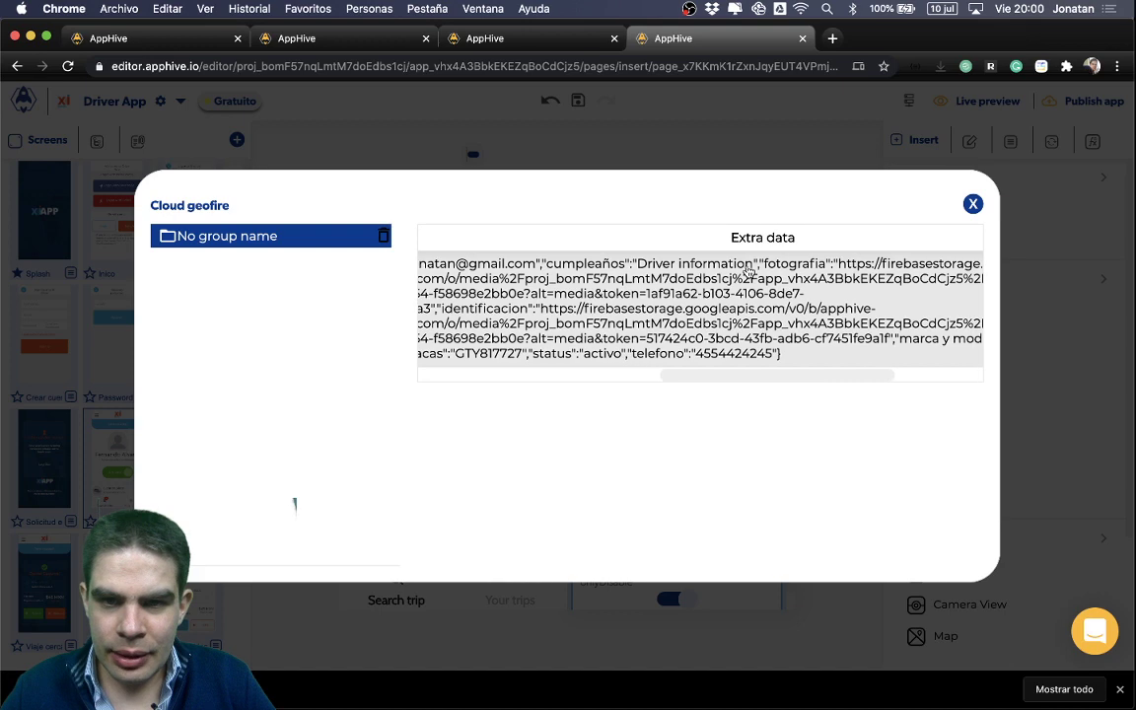
pyautogui.hscroll(10, 748, 271)
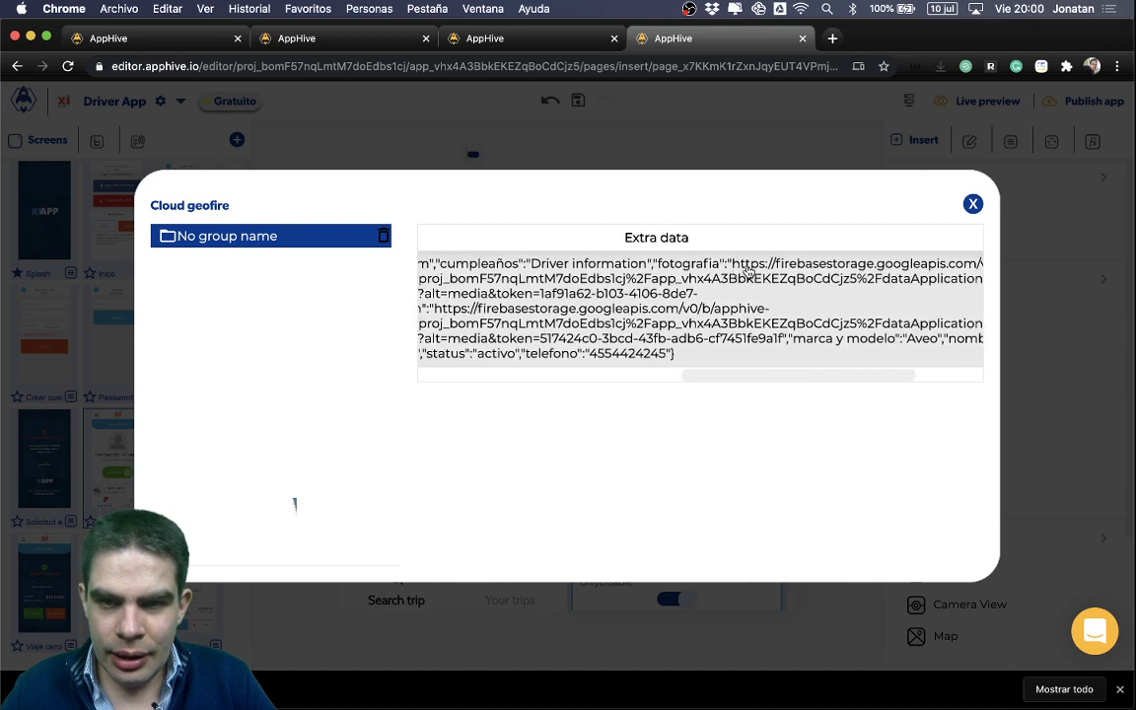
pyautogui.hscroll(10, 748, 271)
pyautogui.hscroll(-17, 748, 271)
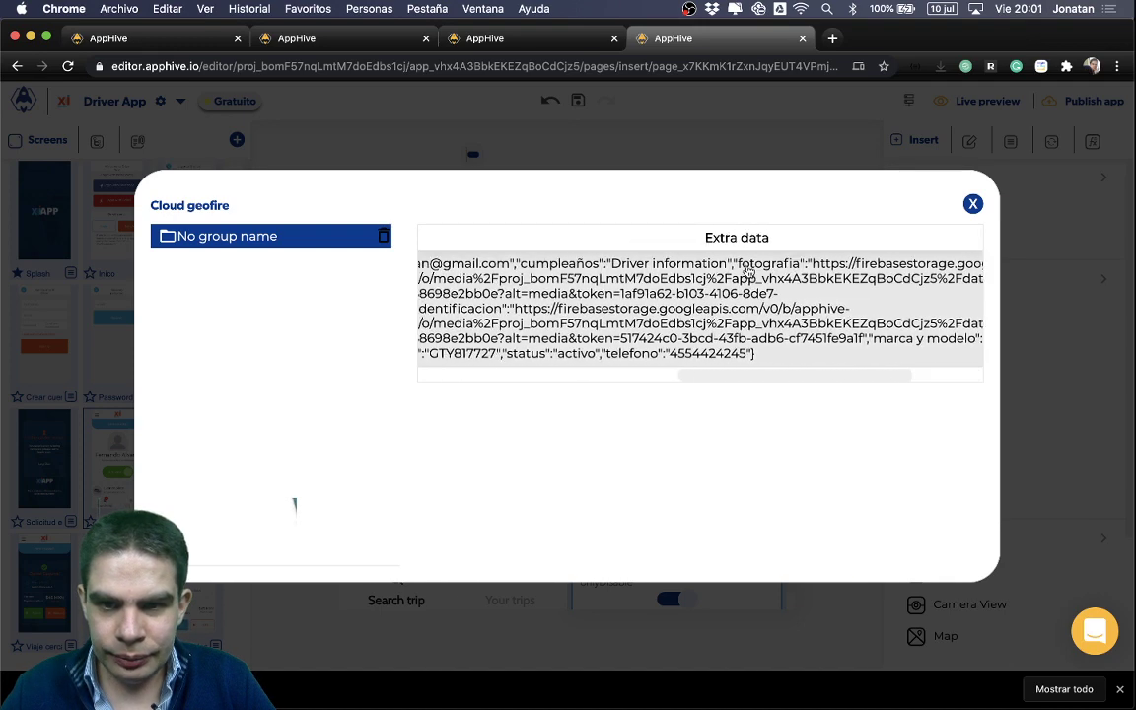
pyautogui.hscroll(-7, 748, 272)
pyautogui.hscroll(-6, 632, 275)
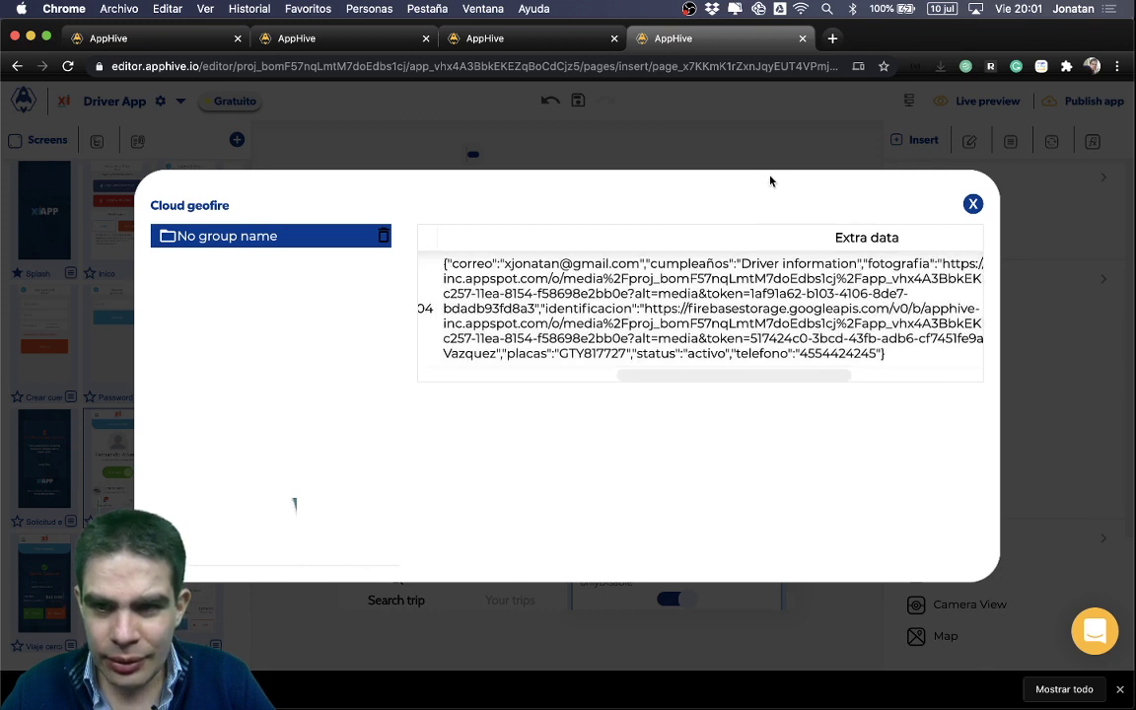
pyautogui.click(742, 155)
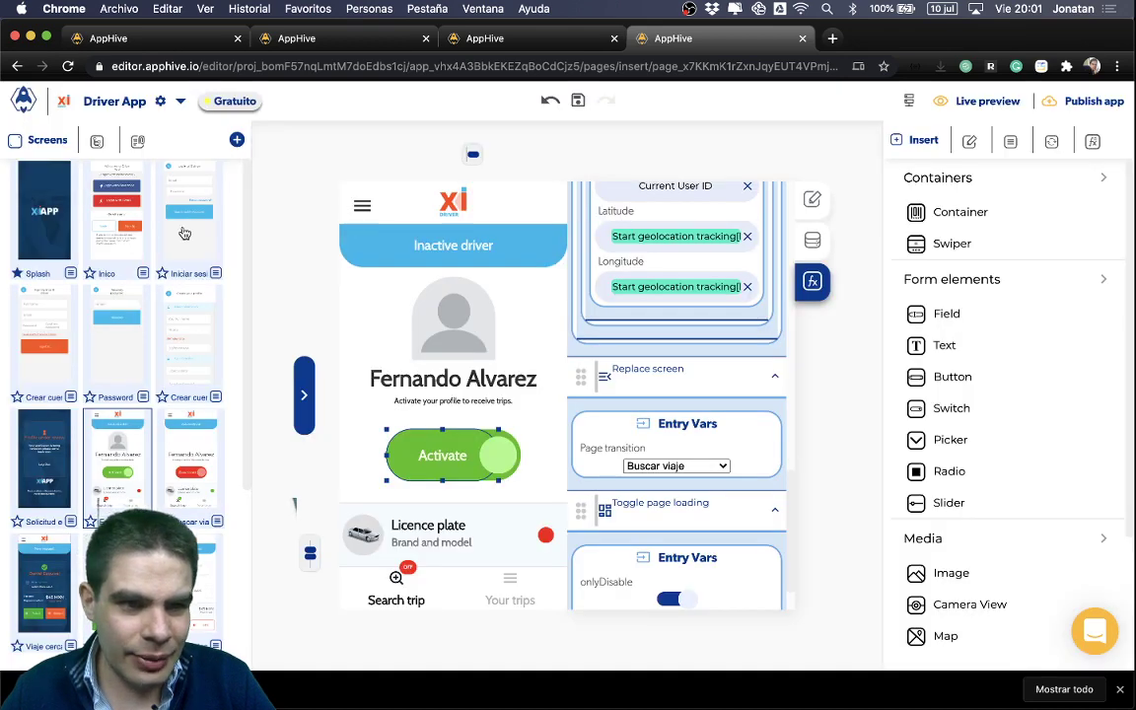
# On the Create your profile screen, inspect the Birthday date field and the Driver information text to see their element names.
pyautogui.click(181, 343)
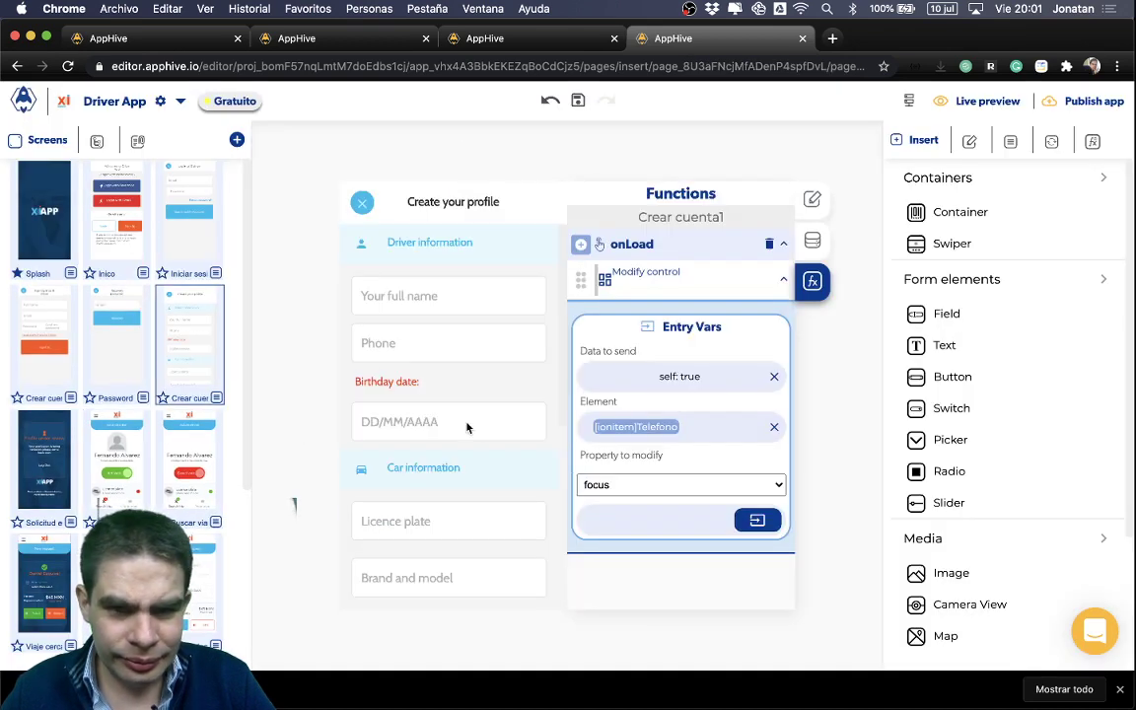
pyautogui.click(478, 435)
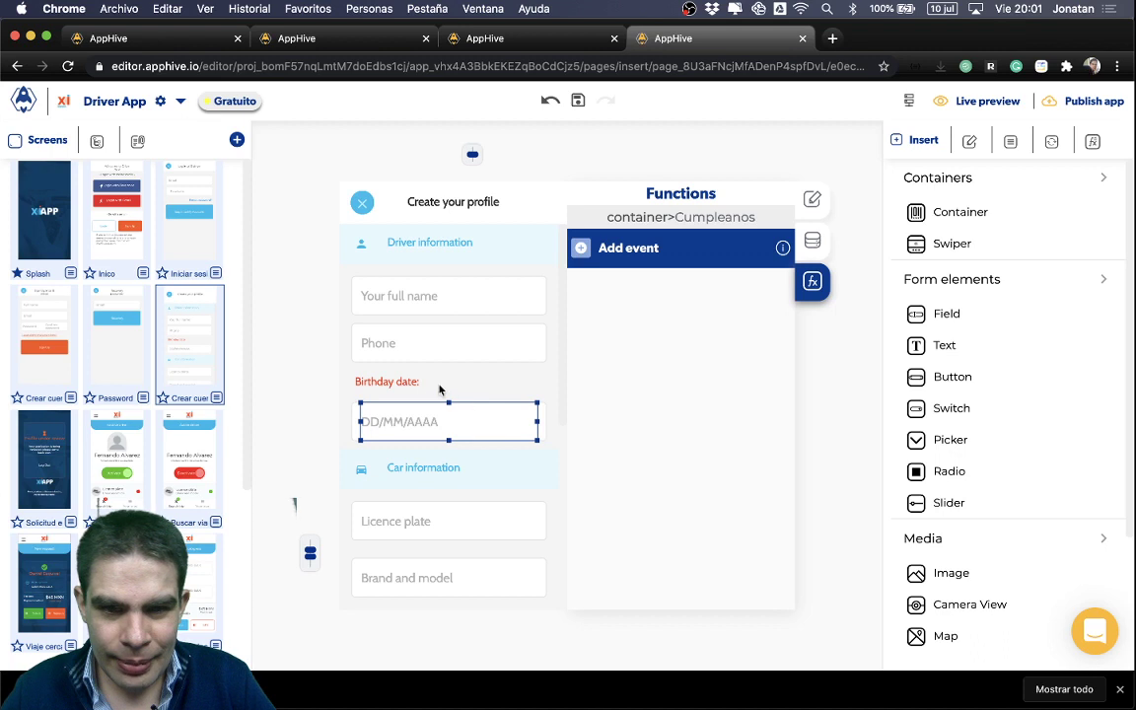
pyautogui.click(435, 242)
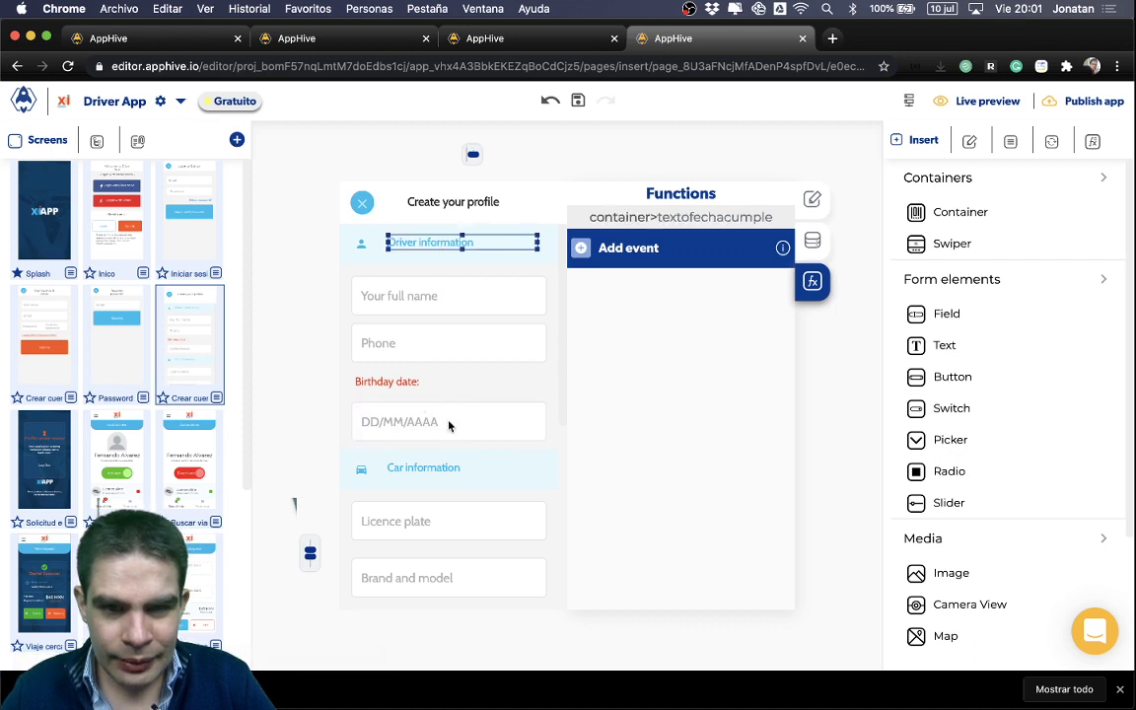
pyautogui.click(873, 347)
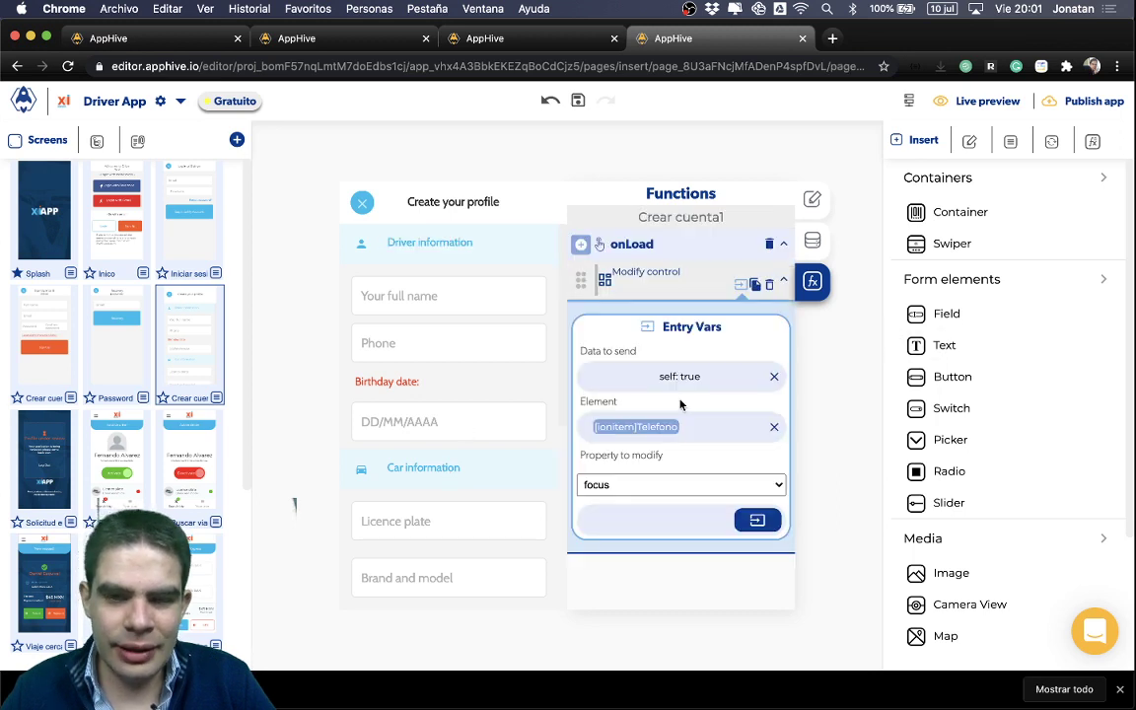
# On the Create your profile screen, open the database browser of the Send button's Save data in DB function under File uploaded.
pyautogui.scroll(-5, 499, 530)
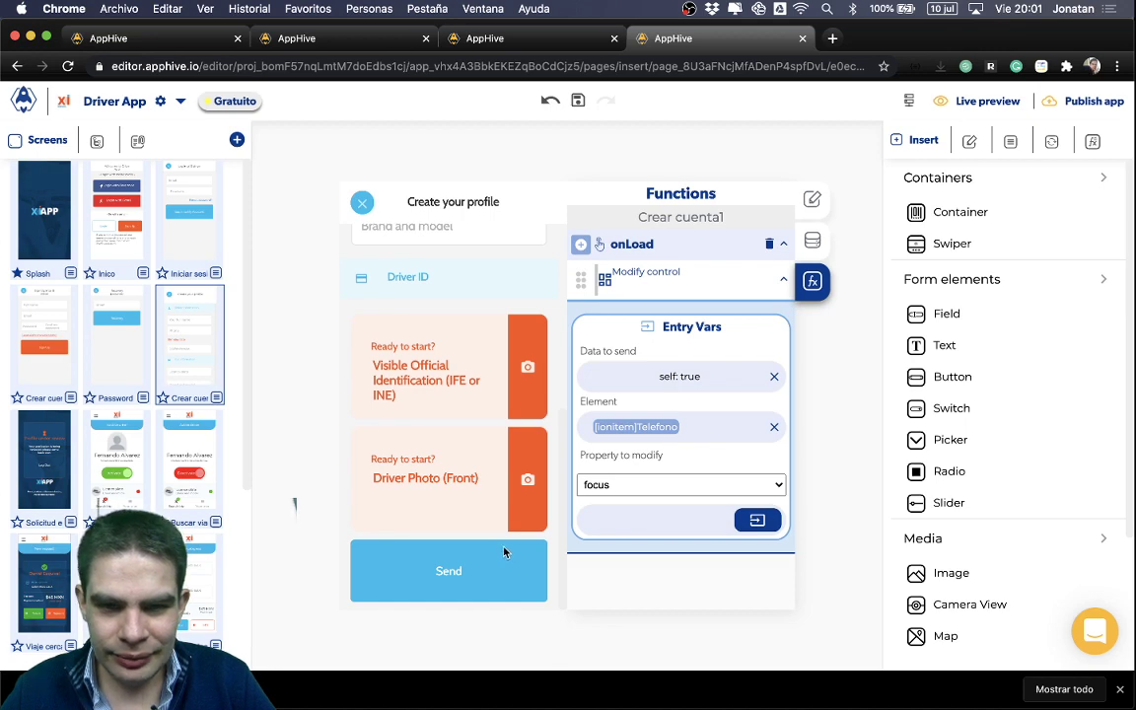
pyautogui.click(503, 552)
pyautogui.scroll(-8, 653, 518)
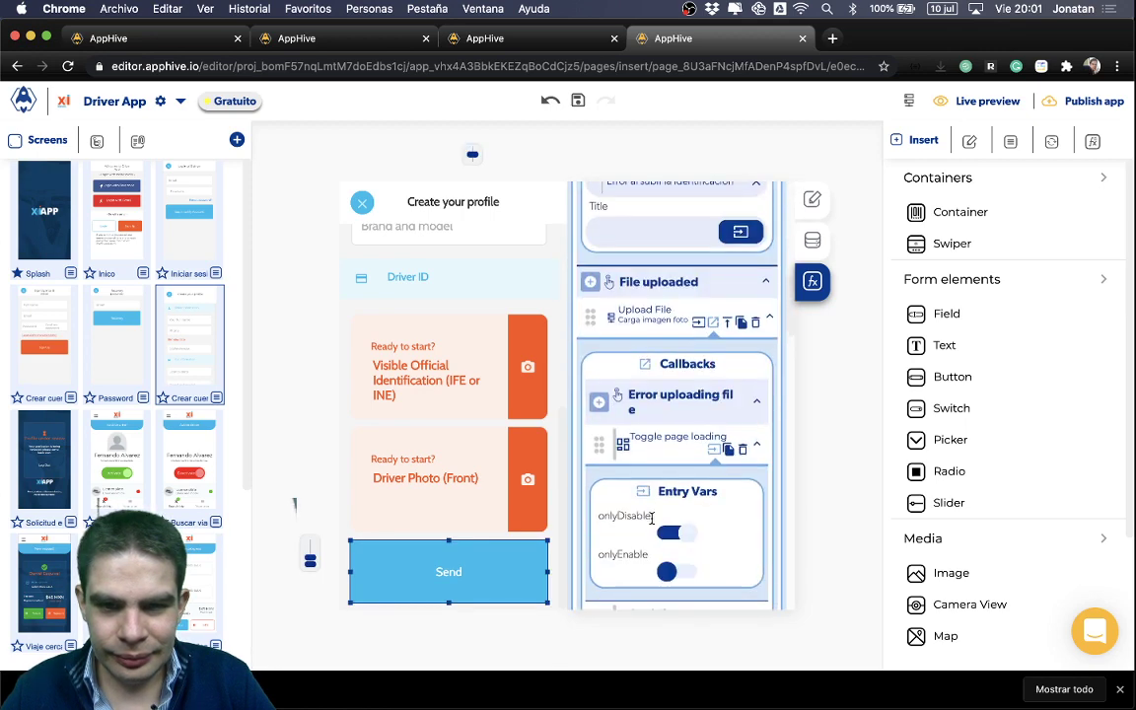
pyautogui.scroll(-10, 652, 518)
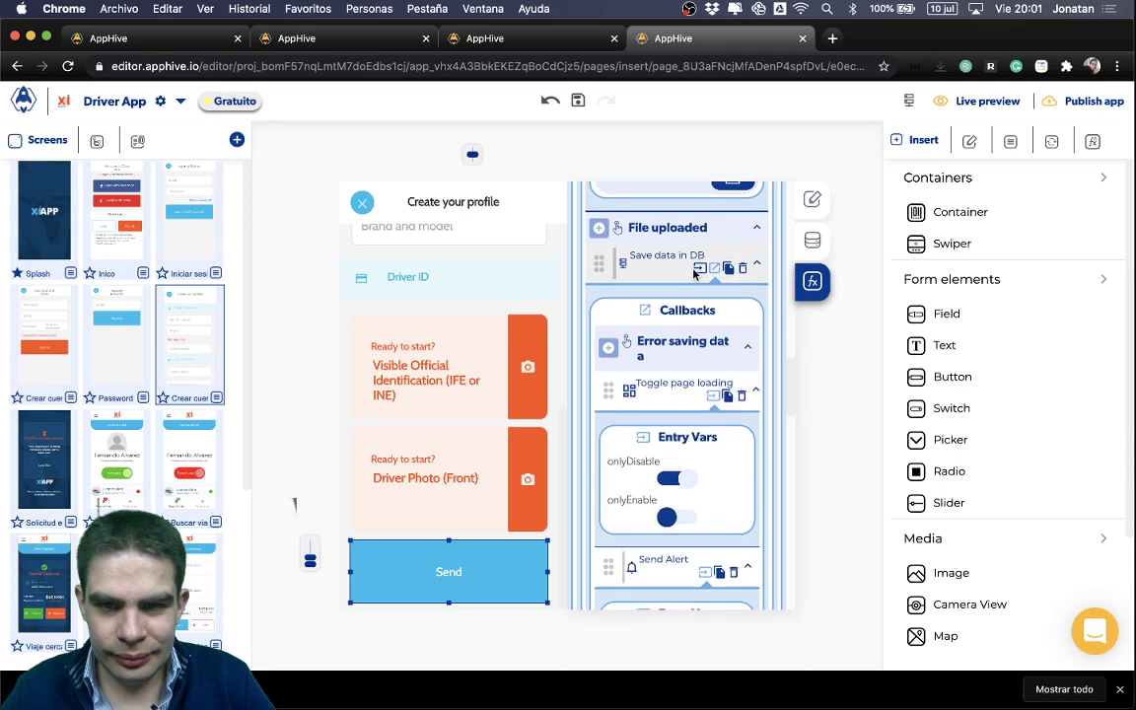
pyautogui.click(697, 270)
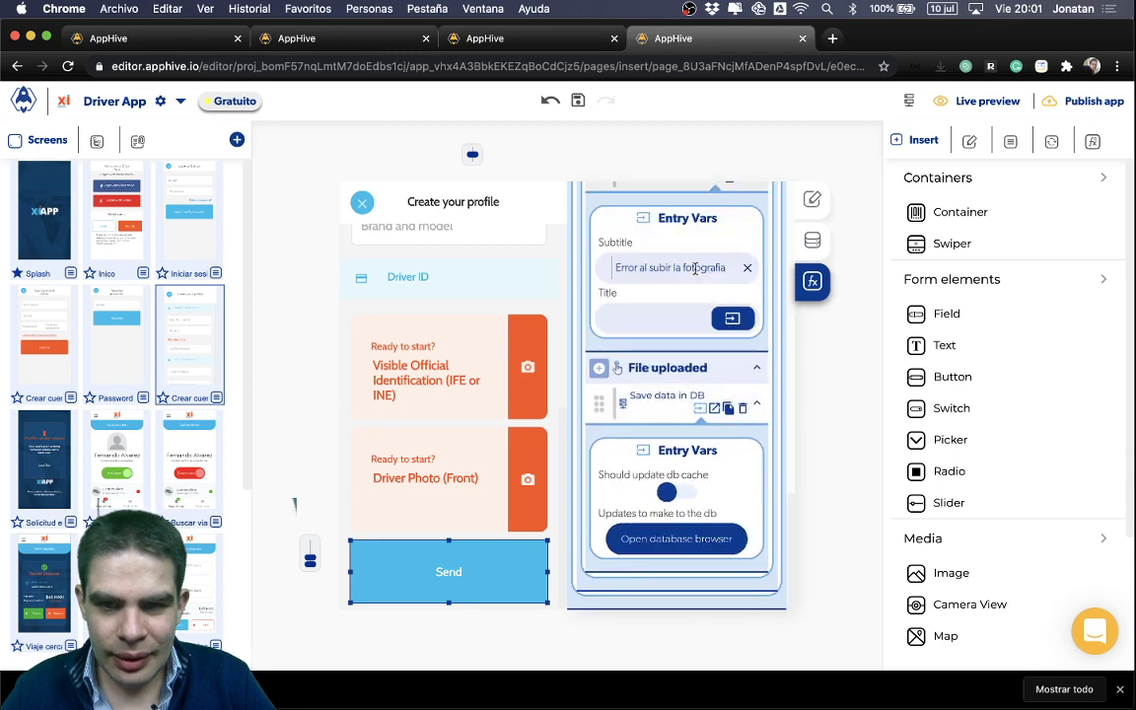
pyautogui.click(676, 539)
pyautogui.scroll(-2, 572, 463)
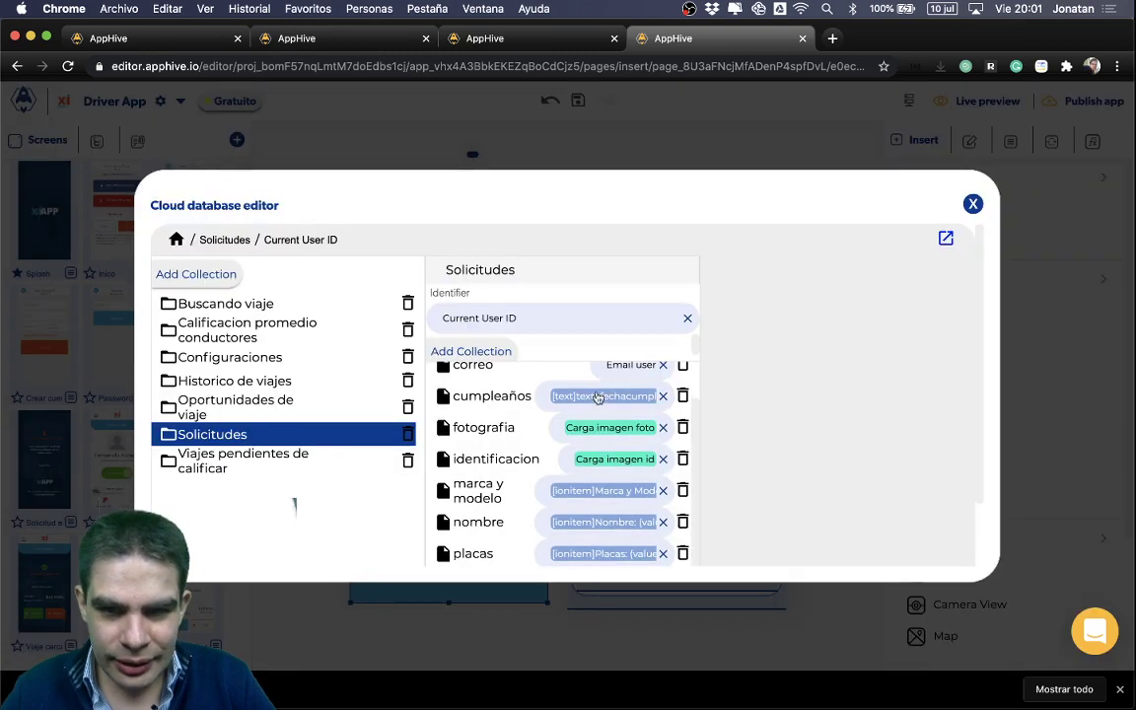
# Bind the cumpleaños field of Solicitudes to the value property of the Cumpleanos ionitem, and close the cloud database editor.
pyautogui.click(598, 396)
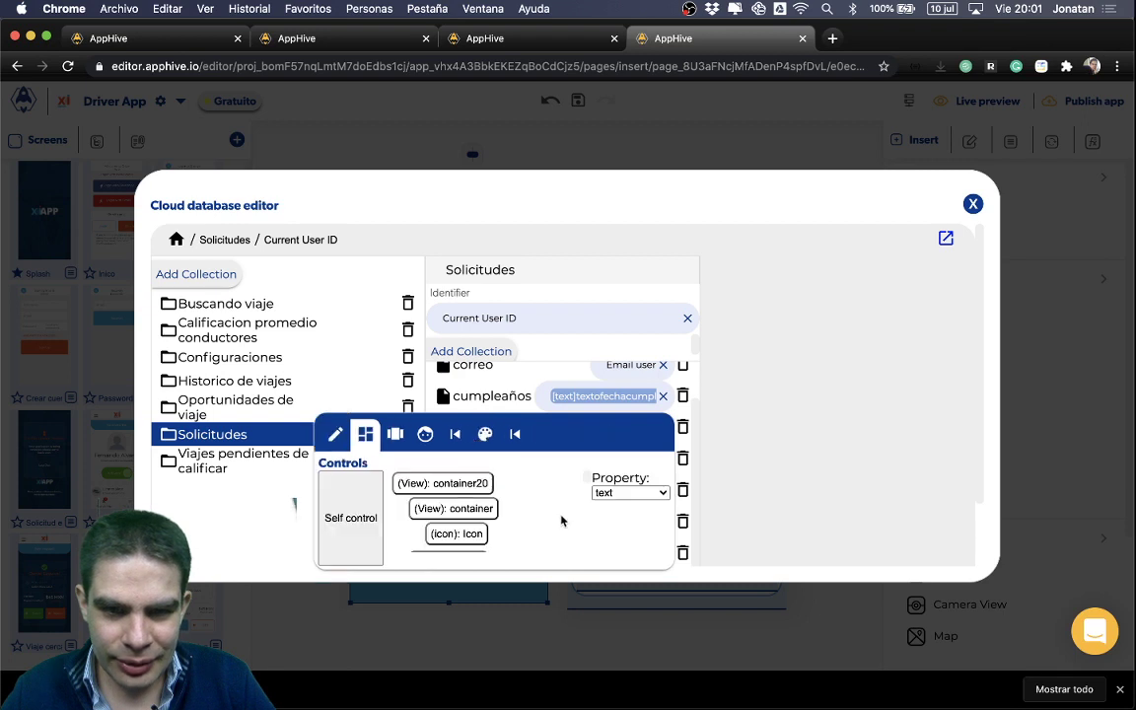
pyautogui.scroll(-5, 561, 521)
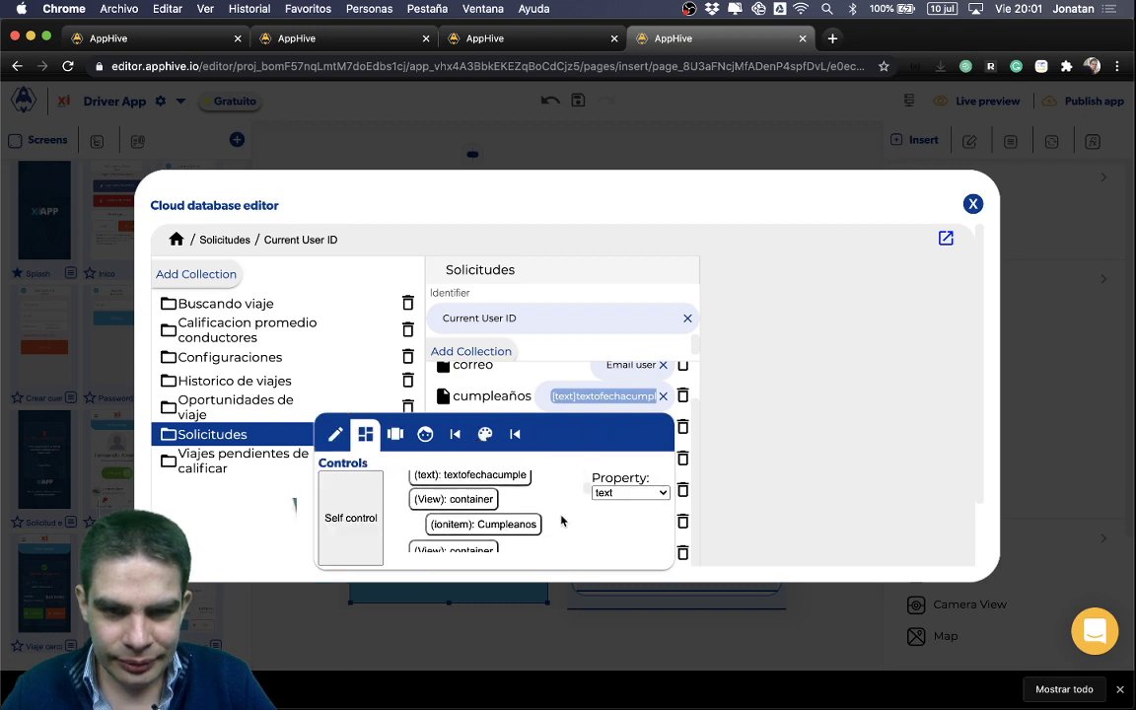
pyautogui.scroll(1, 561, 521)
pyautogui.click(520, 534)
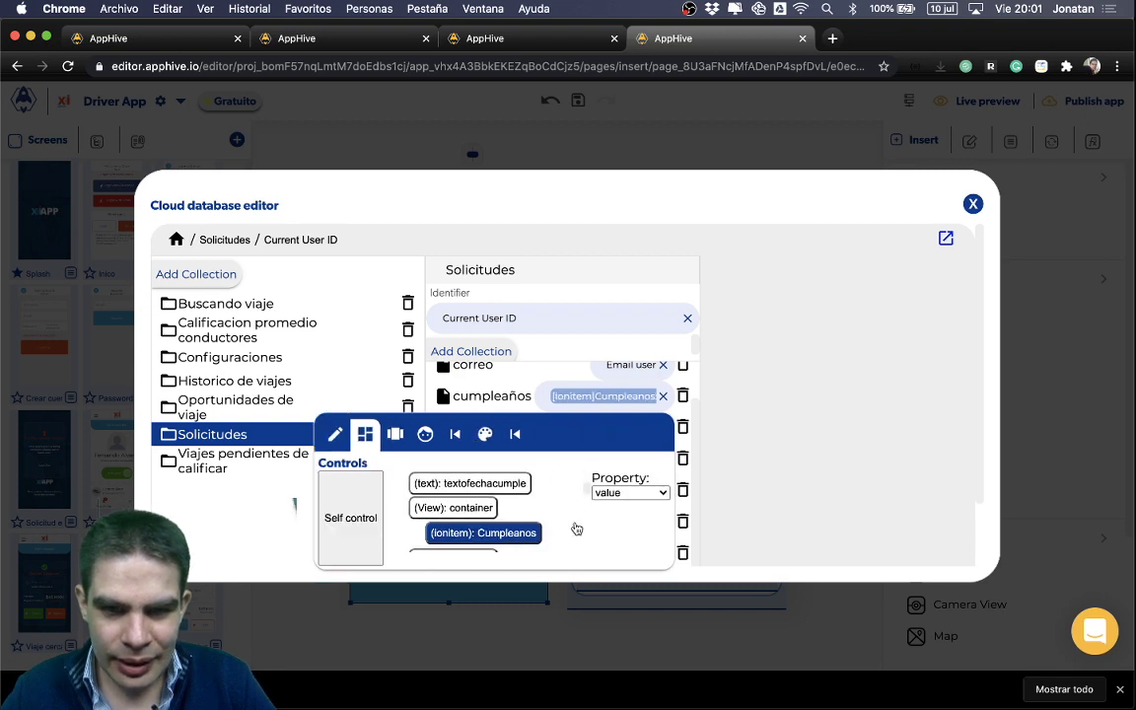
pyautogui.click(764, 435)
pyautogui.scroll(-1, 598, 458)
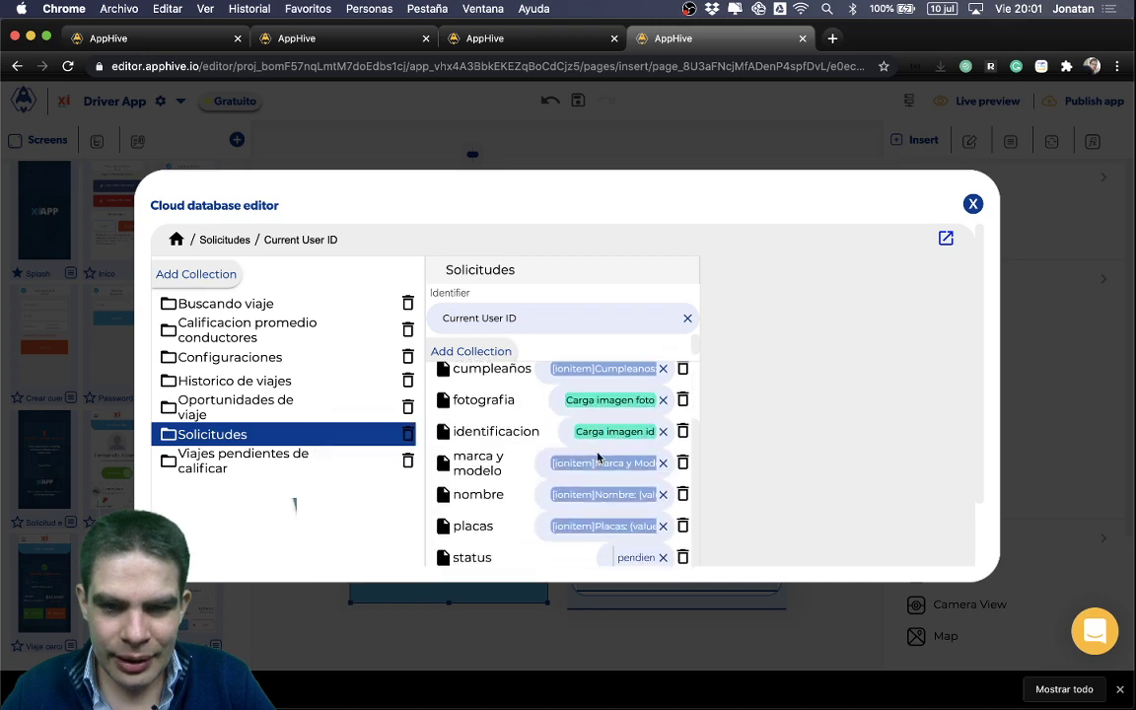
pyautogui.scroll(-3, 609, 495)
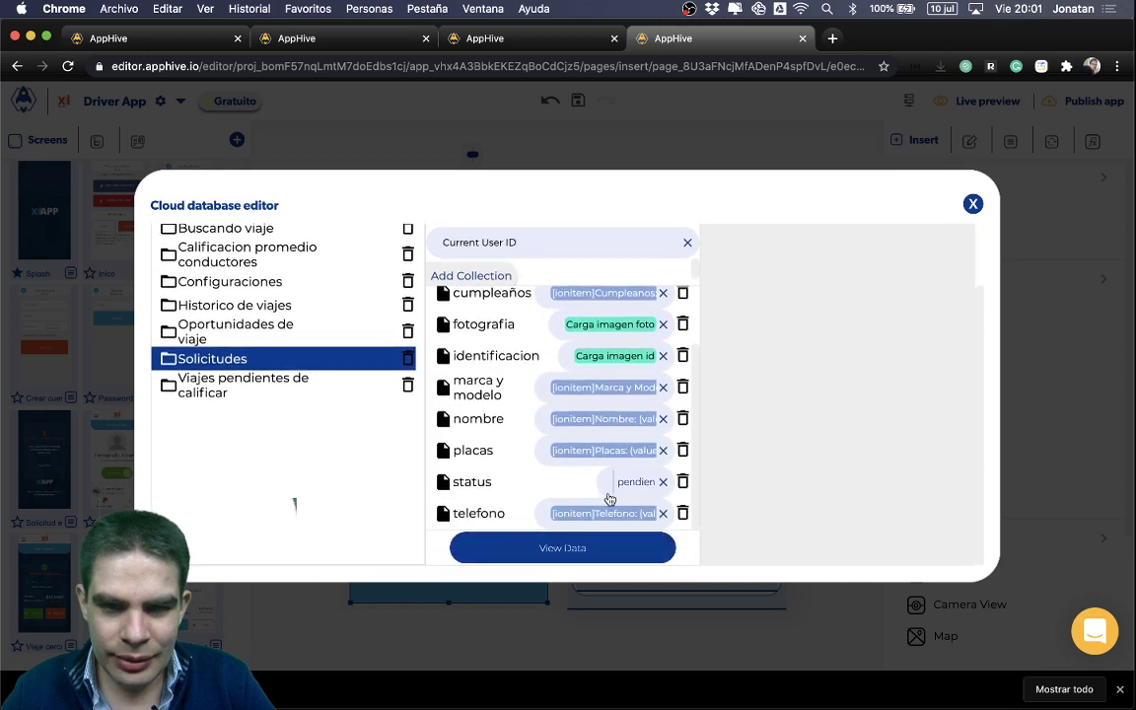
pyautogui.click(973, 203)
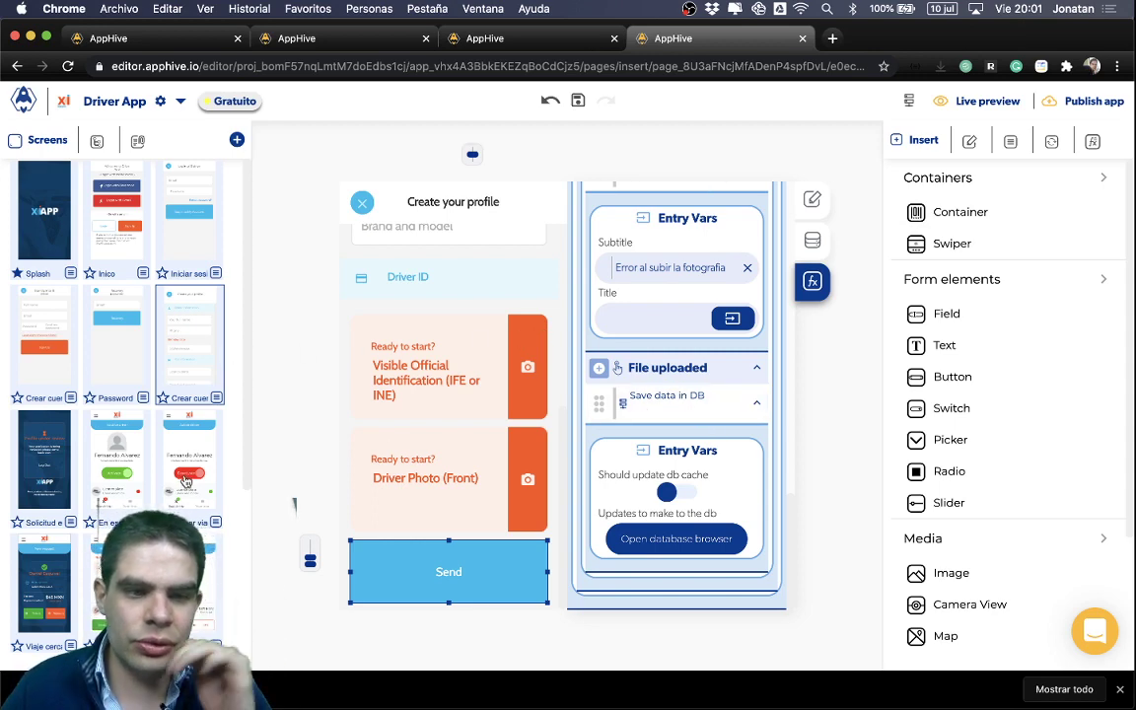
# On the En espera screen, review the Activate button's Start geolocation tracking callbacks, including Get database data and the nested Set fire geolocation.
pyautogui.scroll(-3, 185, 482)
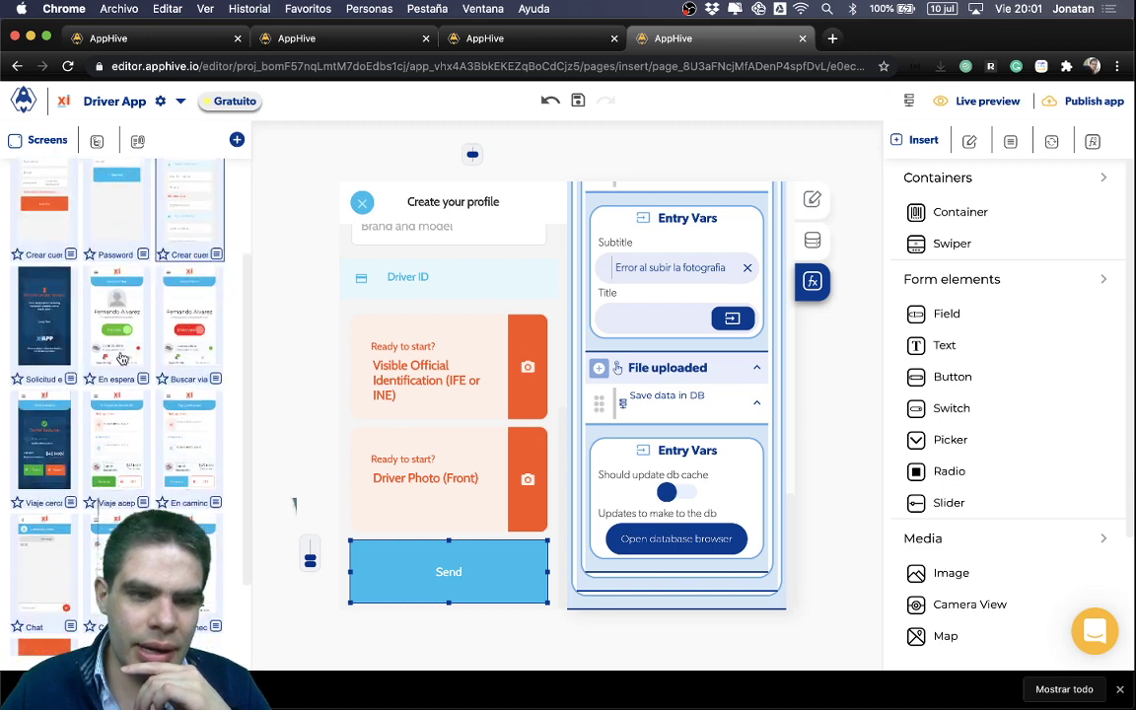
pyautogui.click(117, 347)
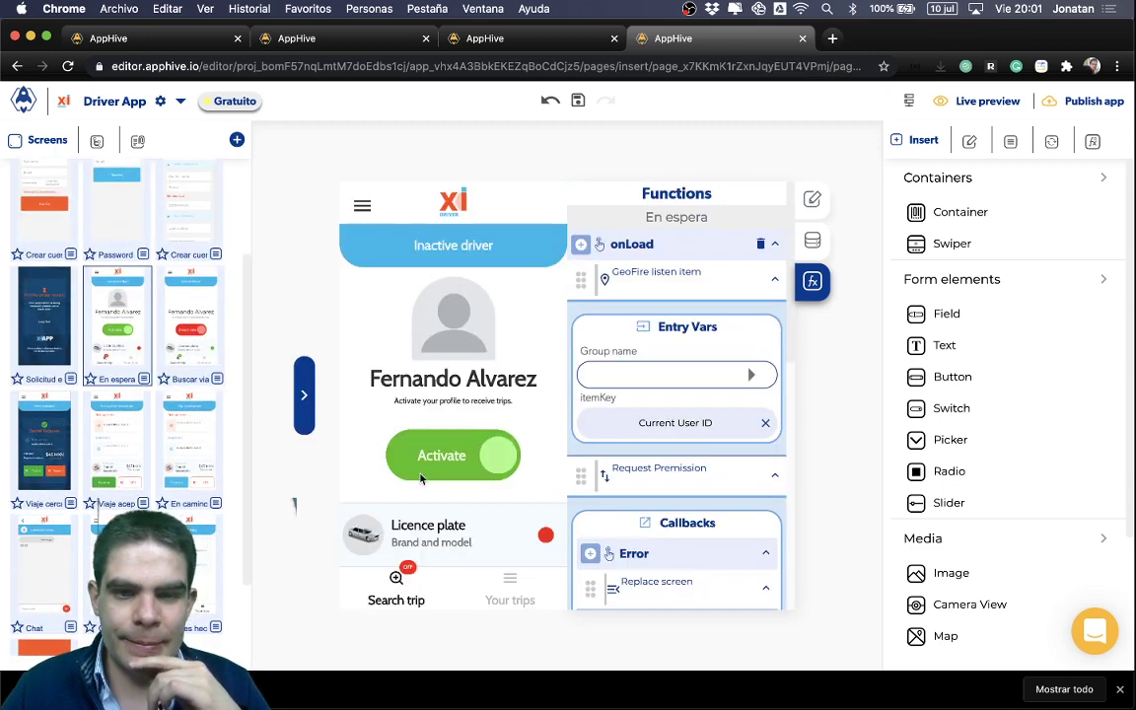
pyautogui.click(443, 443)
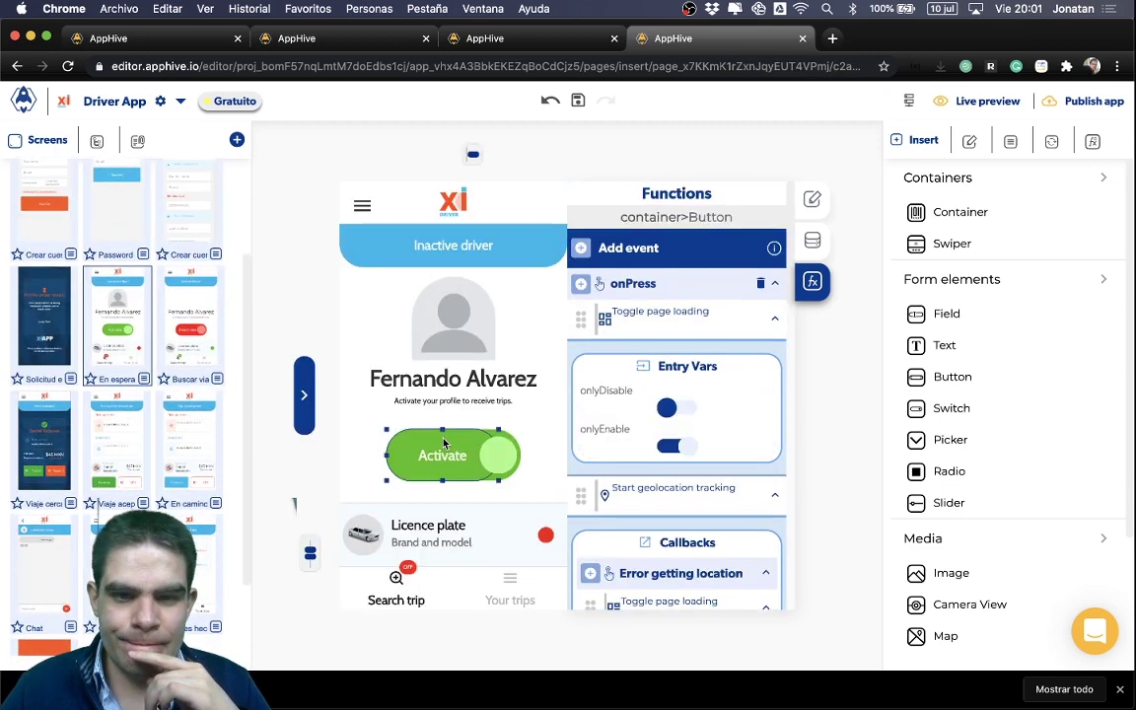
pyautogui.scroll(-3, 670, 461)
pyautogui.scroll(-10, 670, 461)
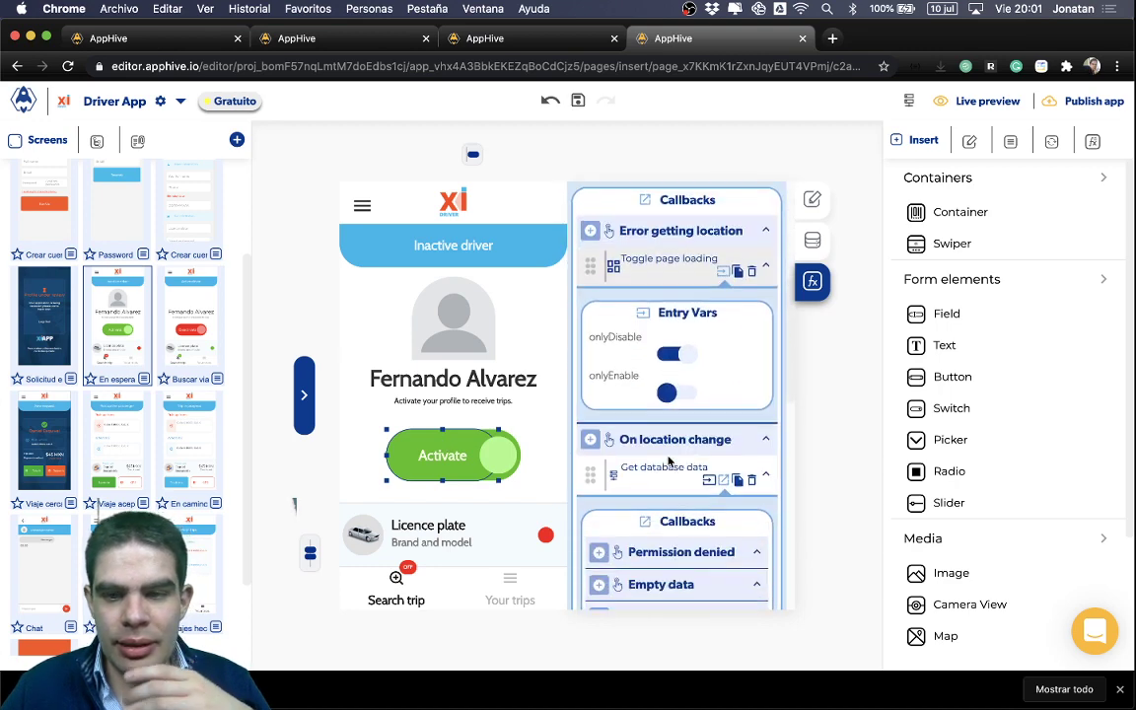
pyautogui.scroll(-5, 669, 459)
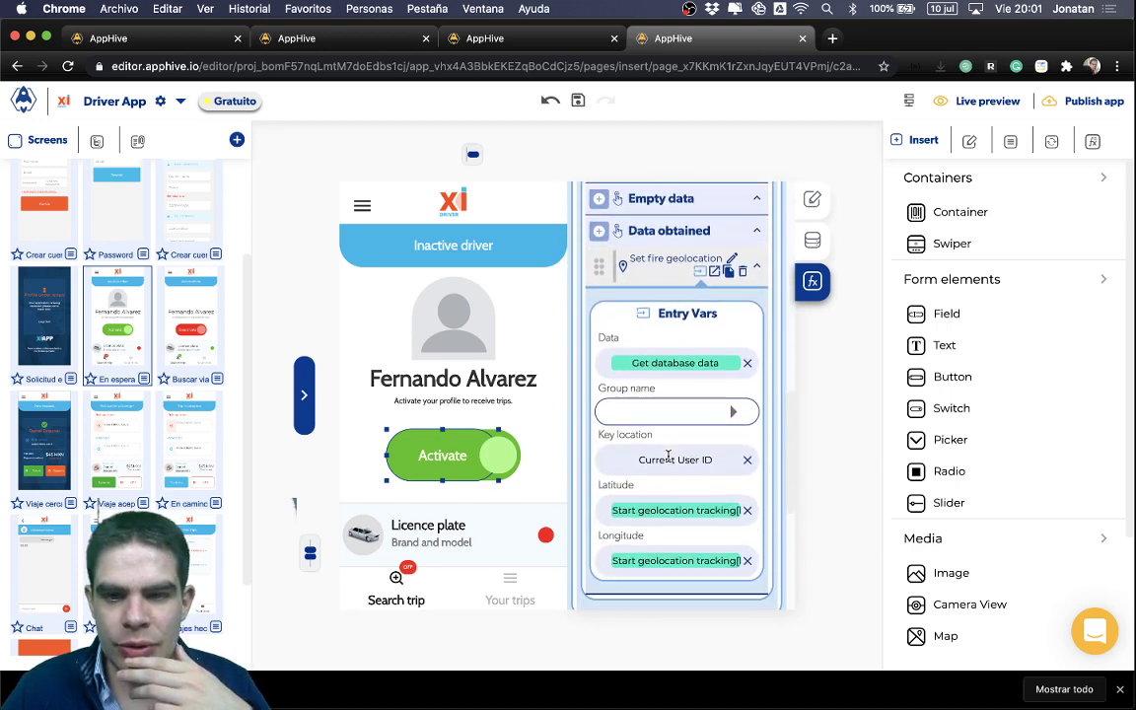
pyautogui.scroll(4, 670, 462)
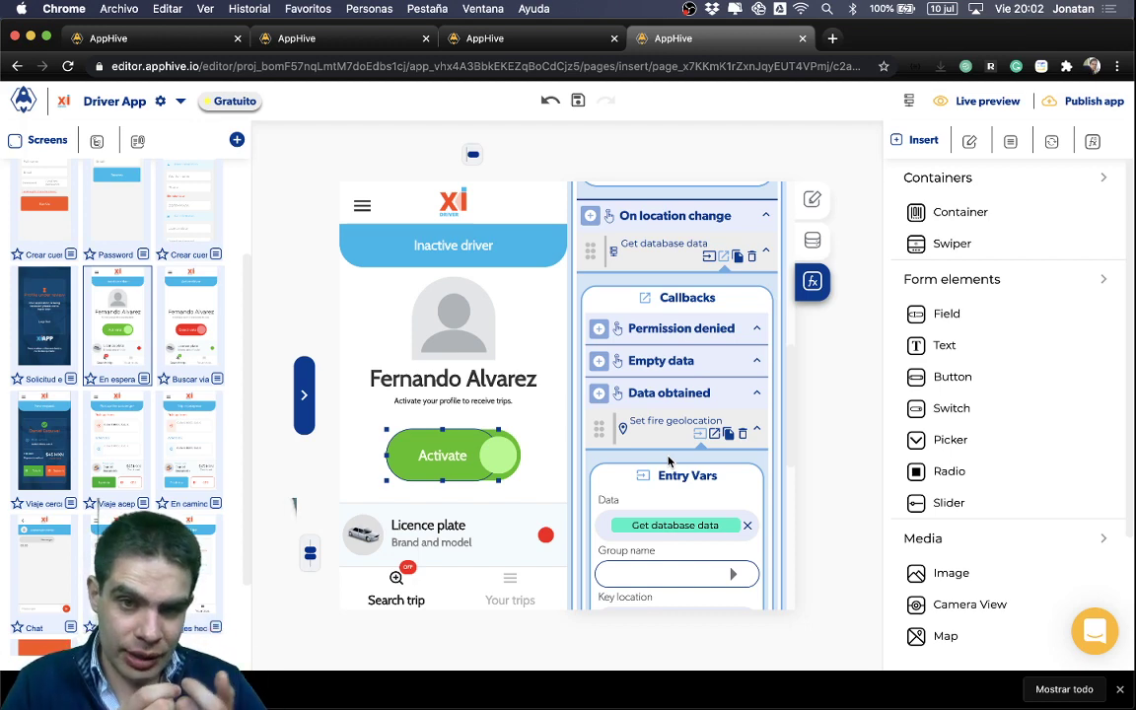
pyautogui.scroll(10, 669, 461)
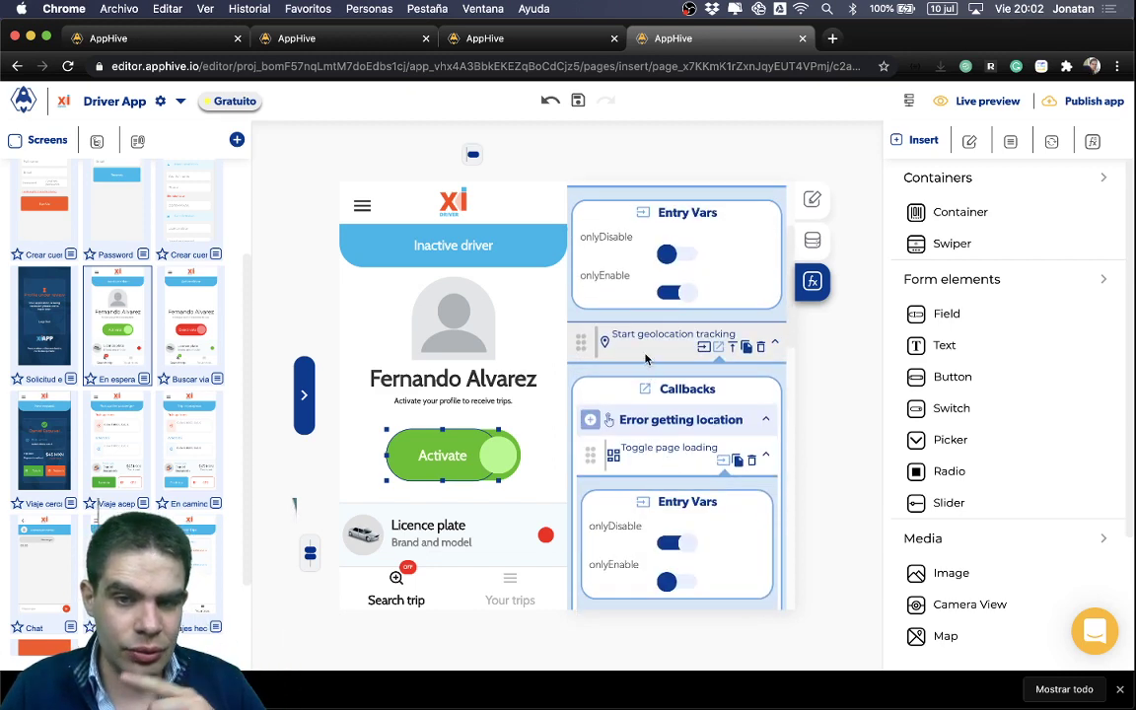
pyautogui.scroll(-10, 645, 360)
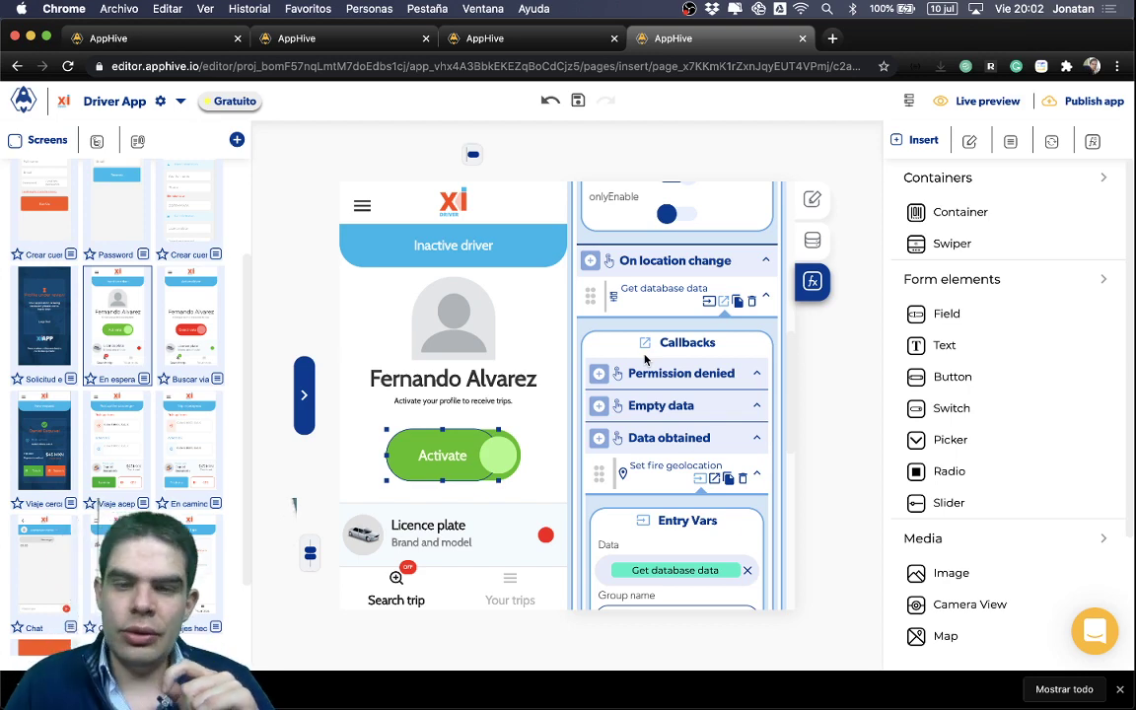
pyautogui.scroll(5, 649, 335)
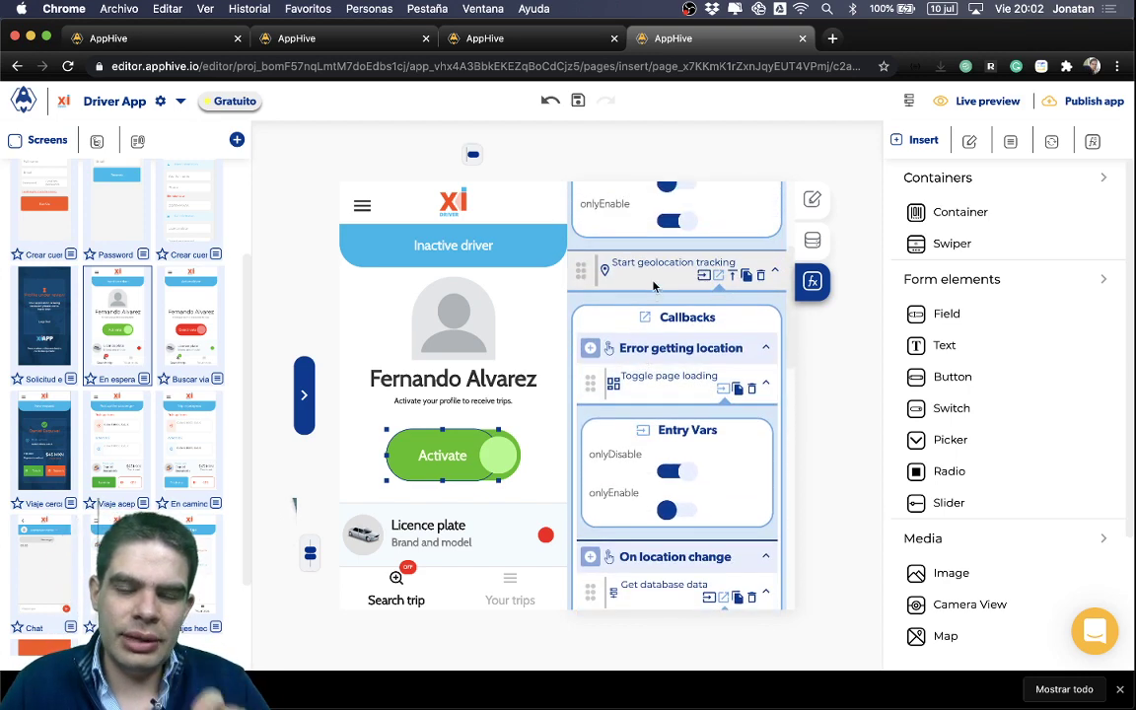
pyautogui.scroll(-3, 653, 286)
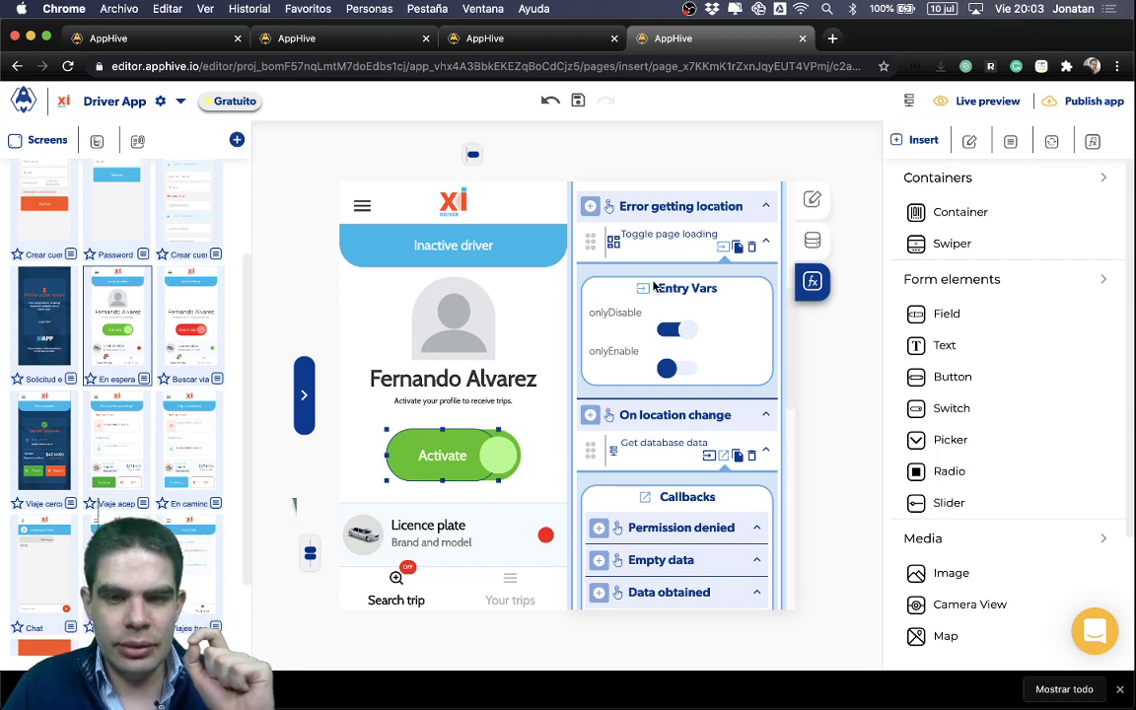
pyautogui.scroll(-3, 655, 295)
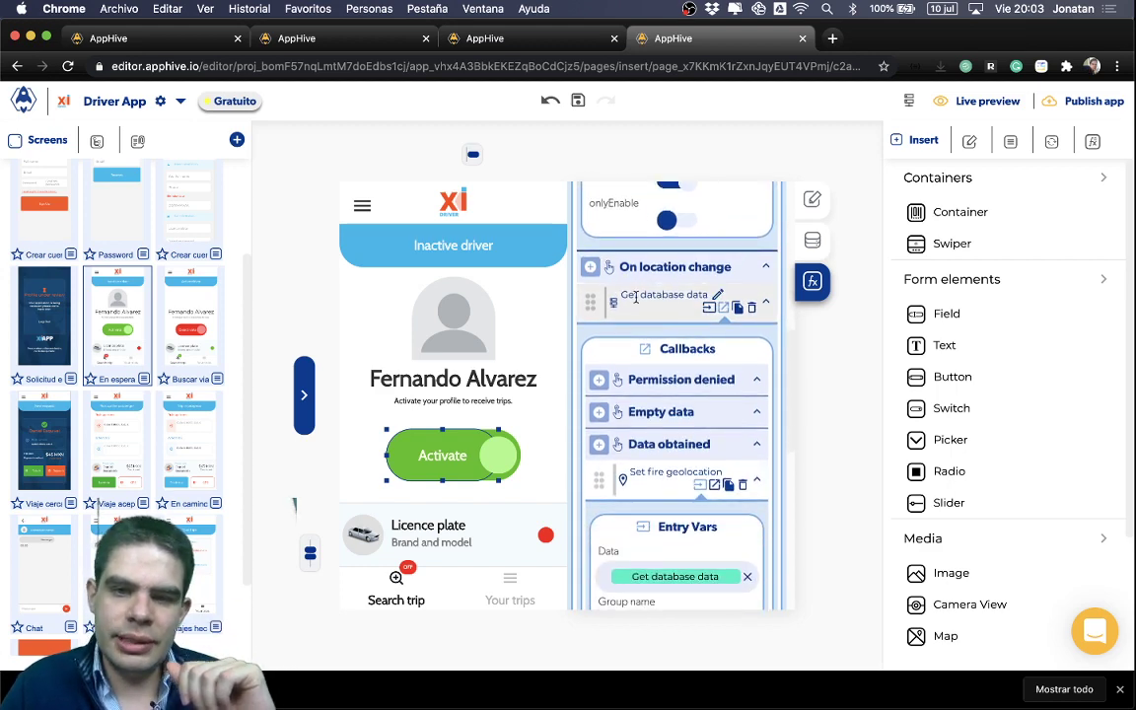
pyautogui.moveTo(659, 304); pyautogui.dragTo(667, 296)
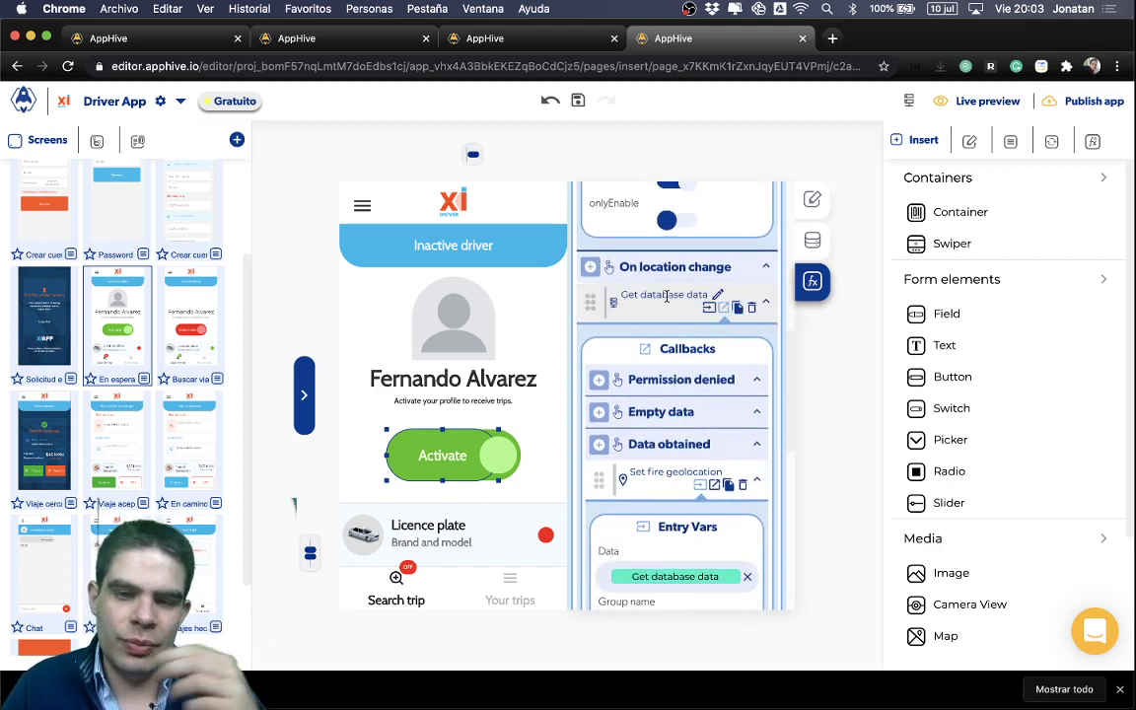
pyautogui.scroll(-3, 663, 420)
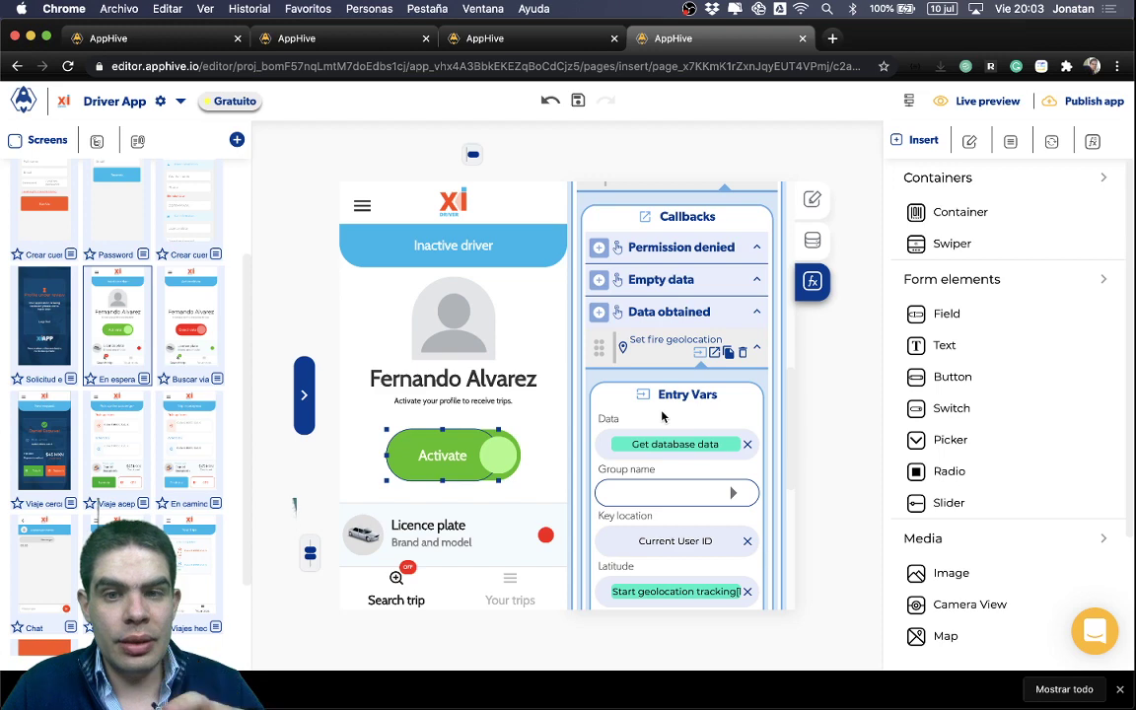
pyautogui.scroll(2, 663, 418)
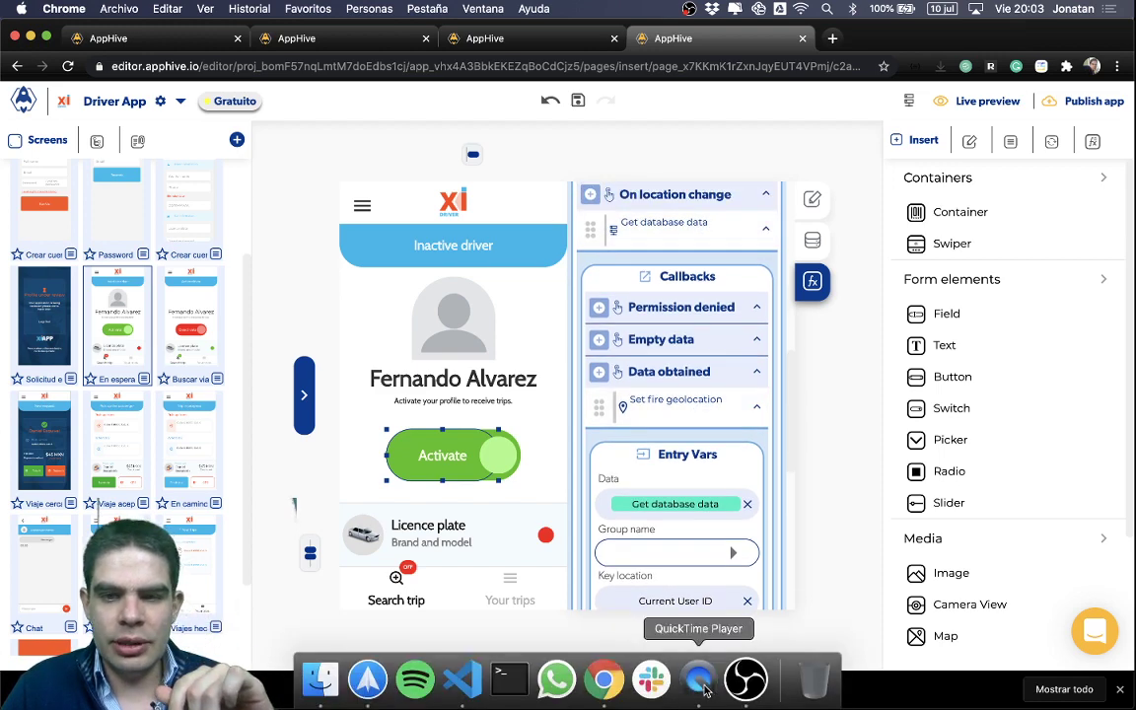
# Check the driver's active state on the mirrored phone in QuickTime Player, and return to the On location change functions in Chrome.
pyautogui.click(711, 694)
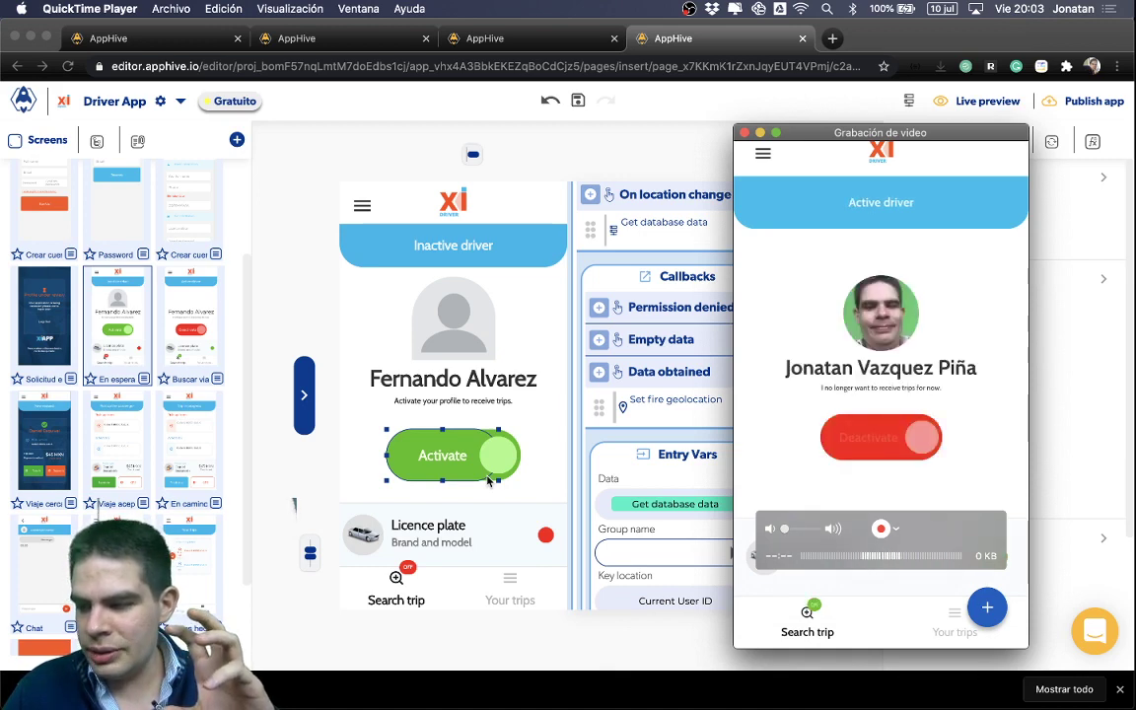
pyautogui.click(622, 427)
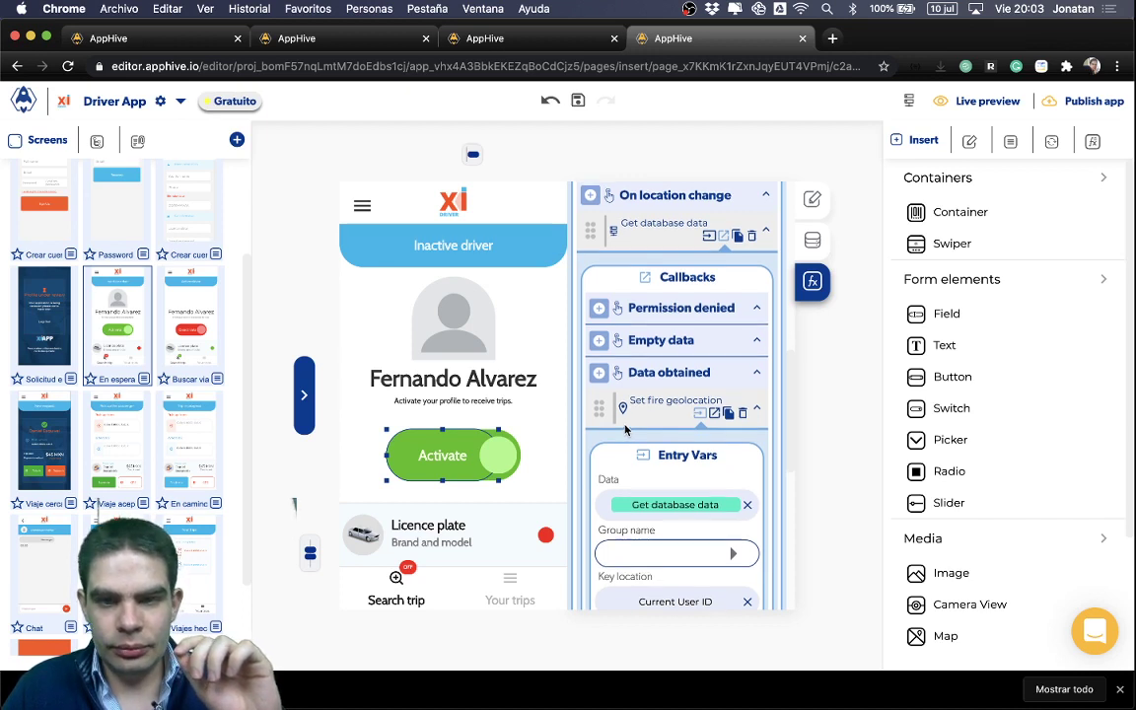
pyautogui.scroll(2, 624, 429)
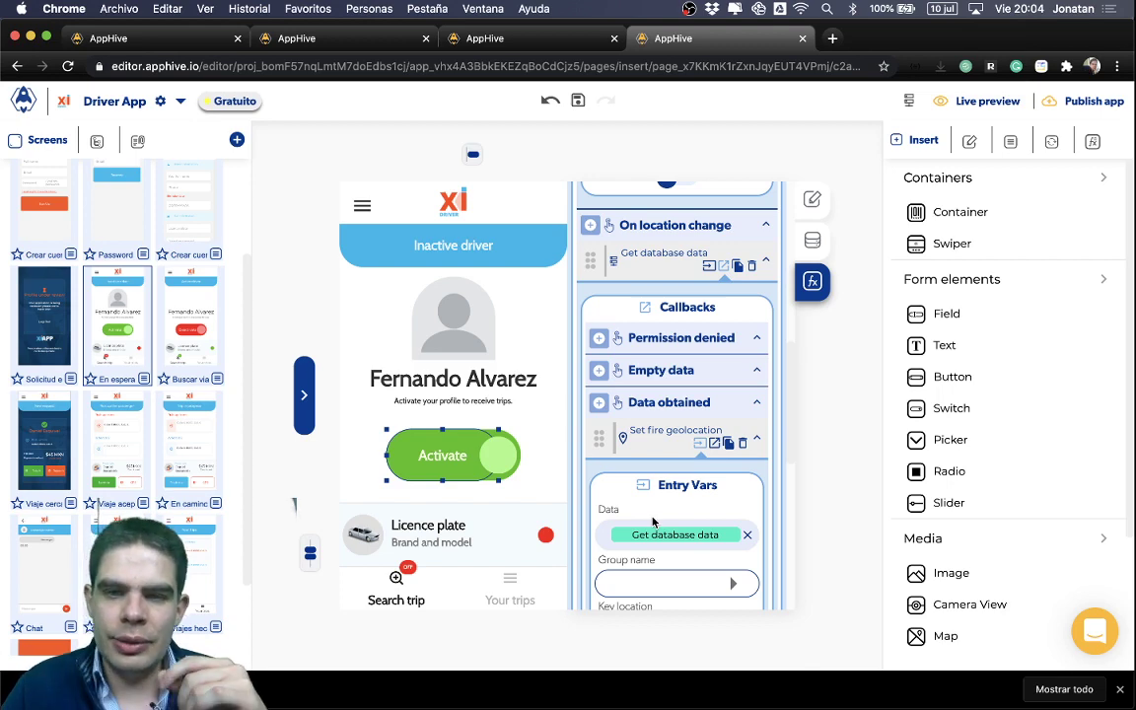
# Create a new app process and name it Actualizar ubicación.
pyautogui.click(1092, 143)
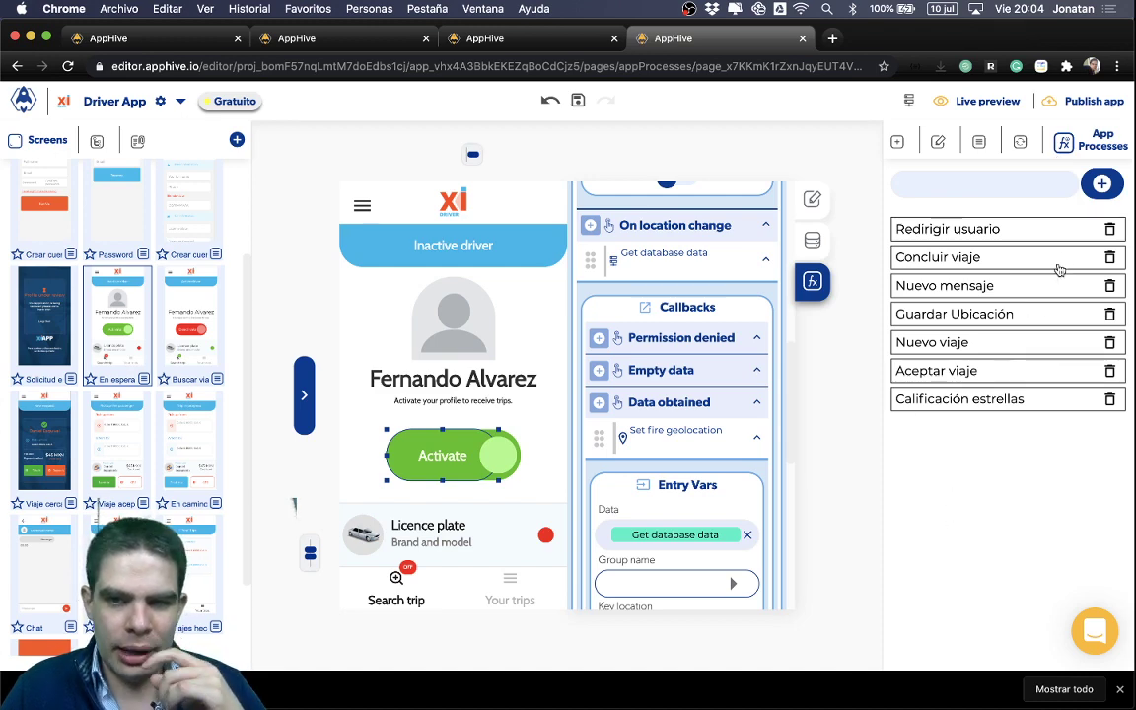
pyautogui.click(1101, 183)
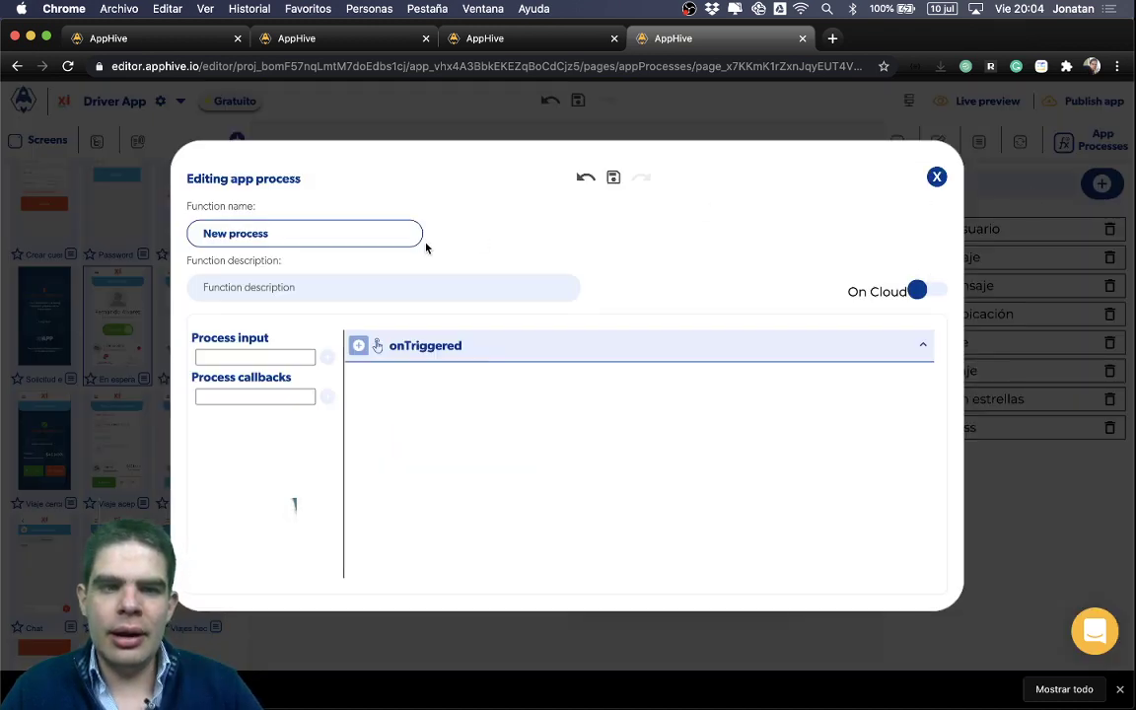
pyautogui.click(315, 231)
pyautogui.press('super+a')
pyautogui.write('AAactua')
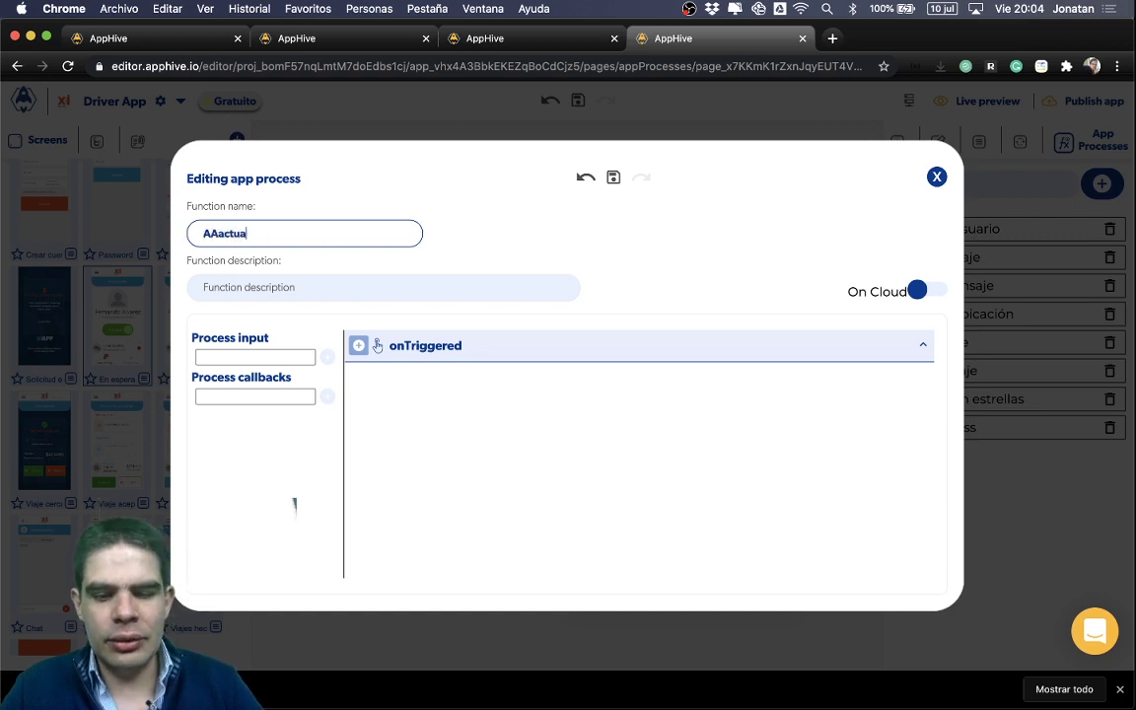
pyautogui.write('lizar ubicación')
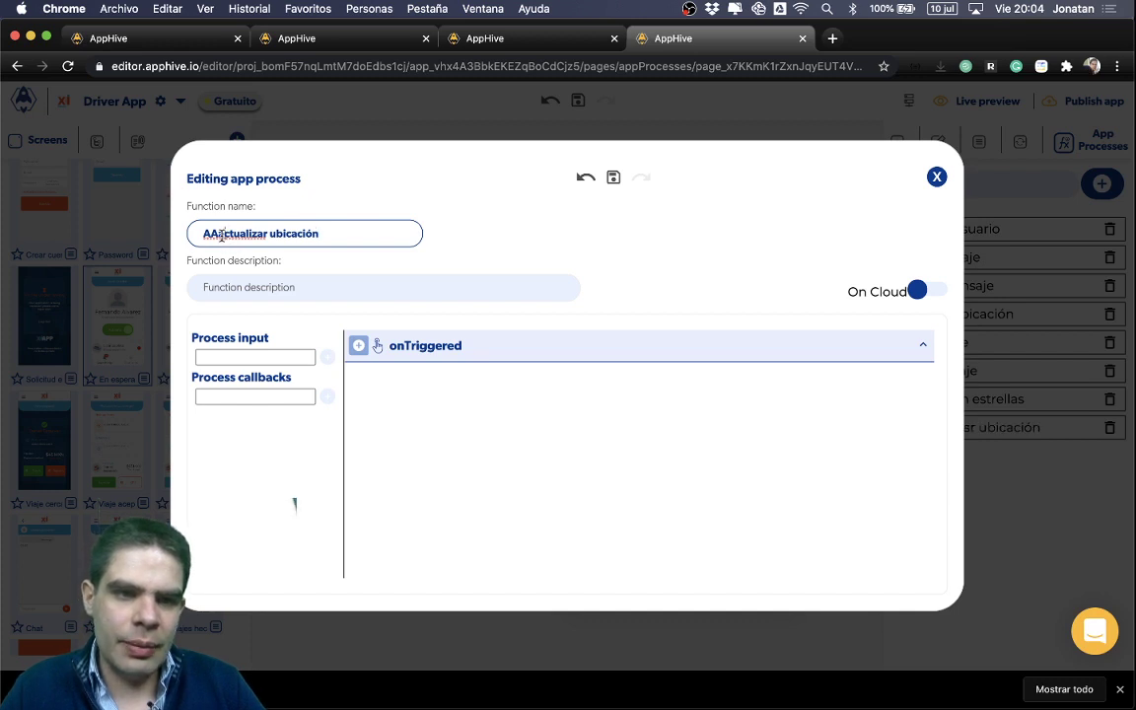
pyautogui.click(226, 233)
pyautogui.press('BackSpace')
pyautogui.press('BackSpace')
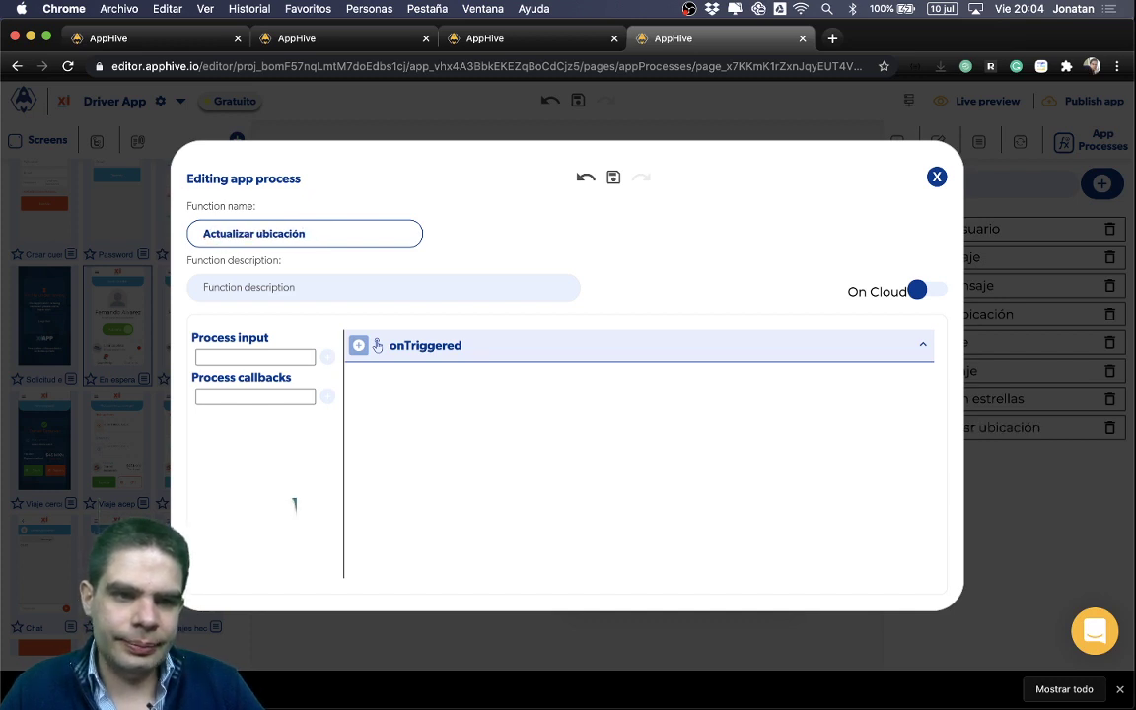
# Add three string process inputs to Actualizar ubicación: id usuario, latitude and longitude.
pyautogui.click(258, 356)
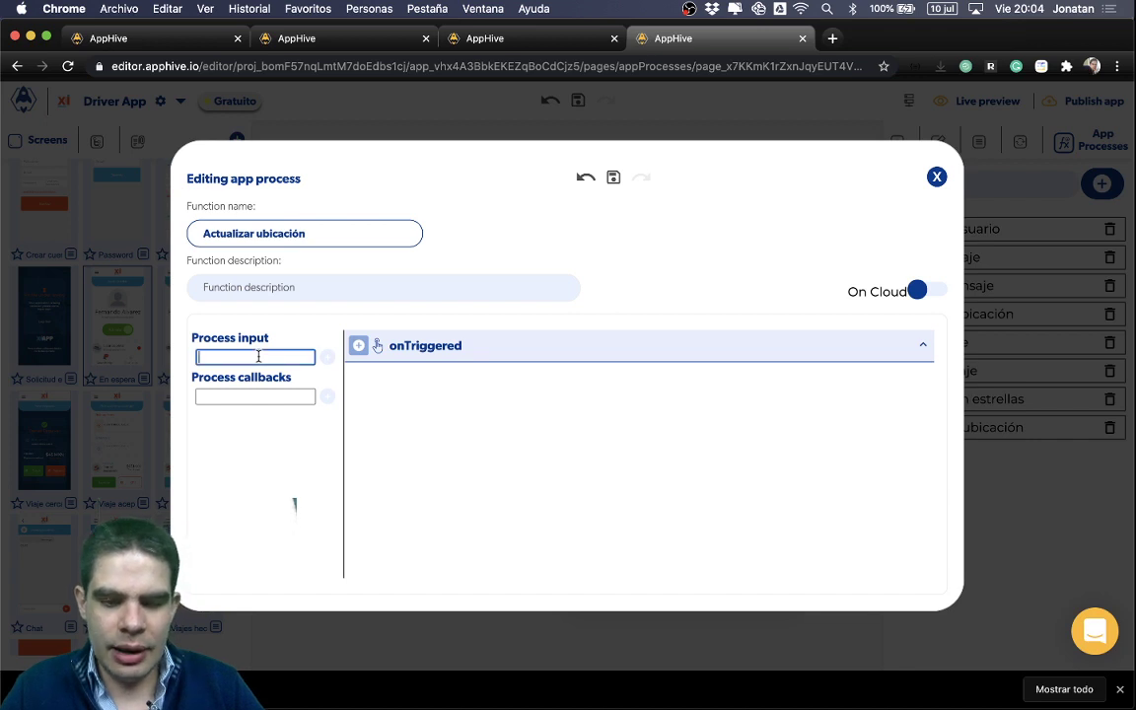
pyautogui.write('id usuario')
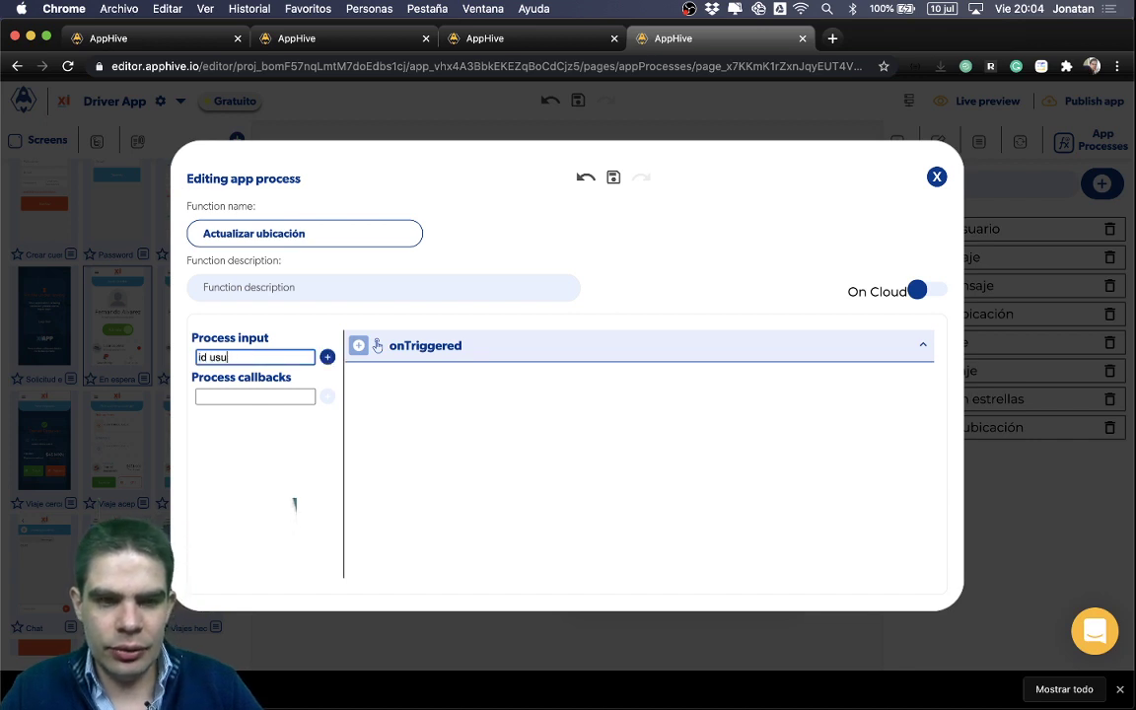
pyautogui.click(325, 358)
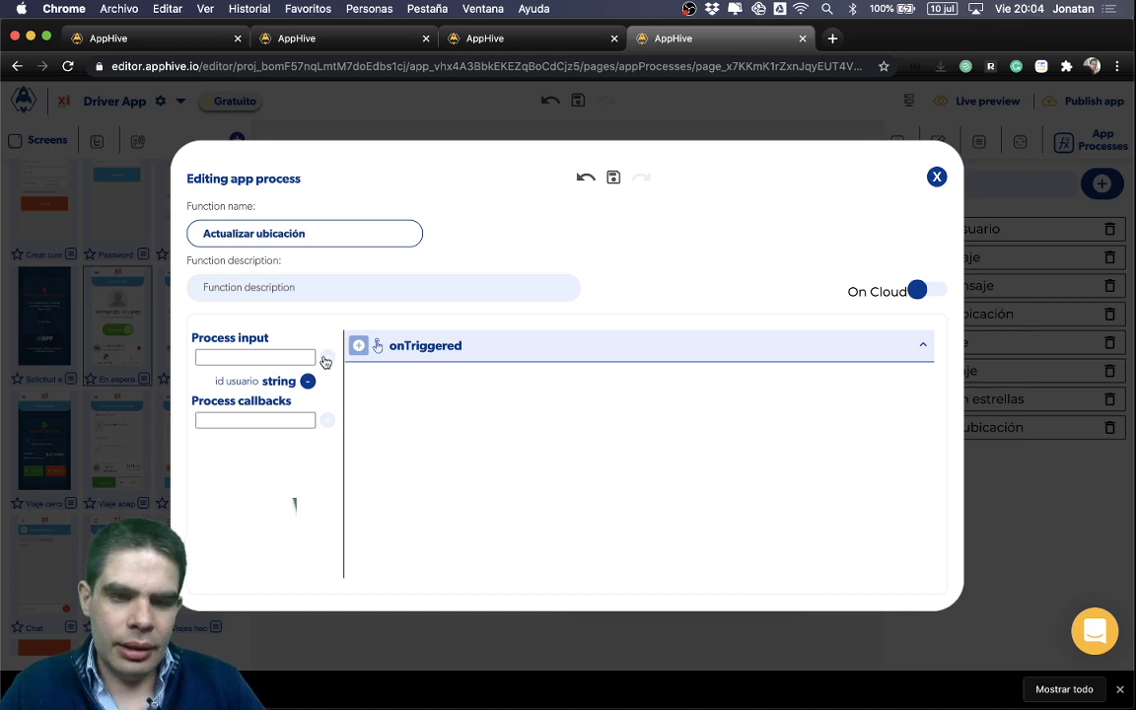
pyautogui.click(257, 357)
pyautogui.write('latitud')
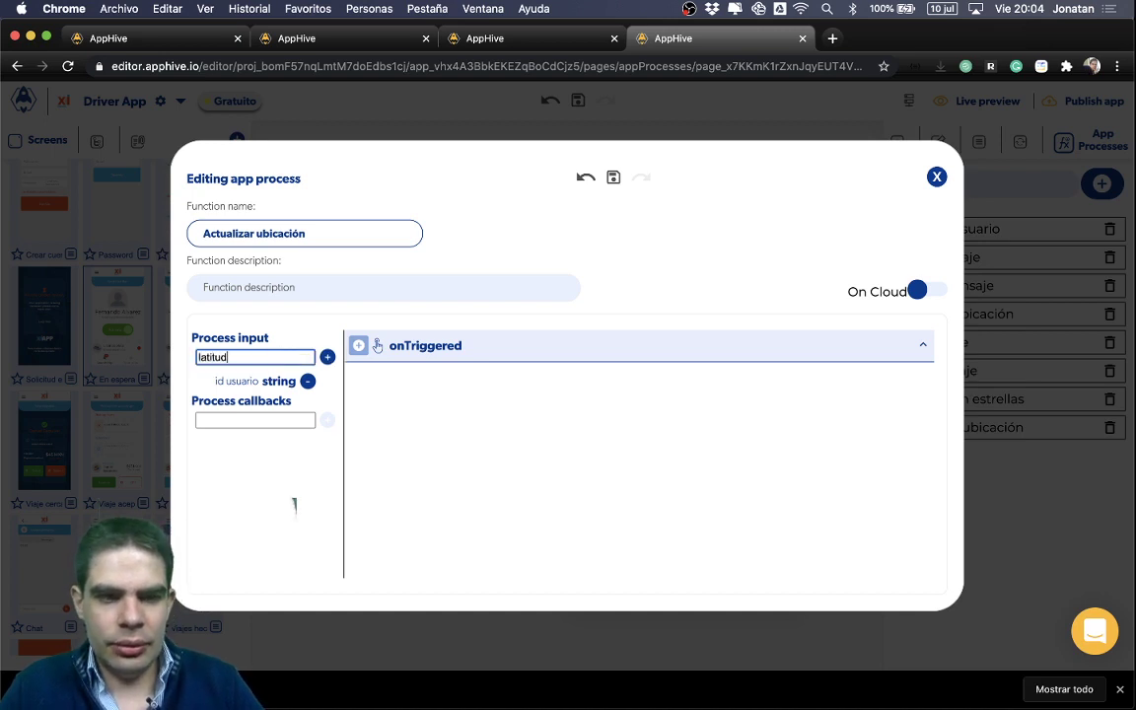
pyautogui.write('e')
pyautogui.click(327, 356)
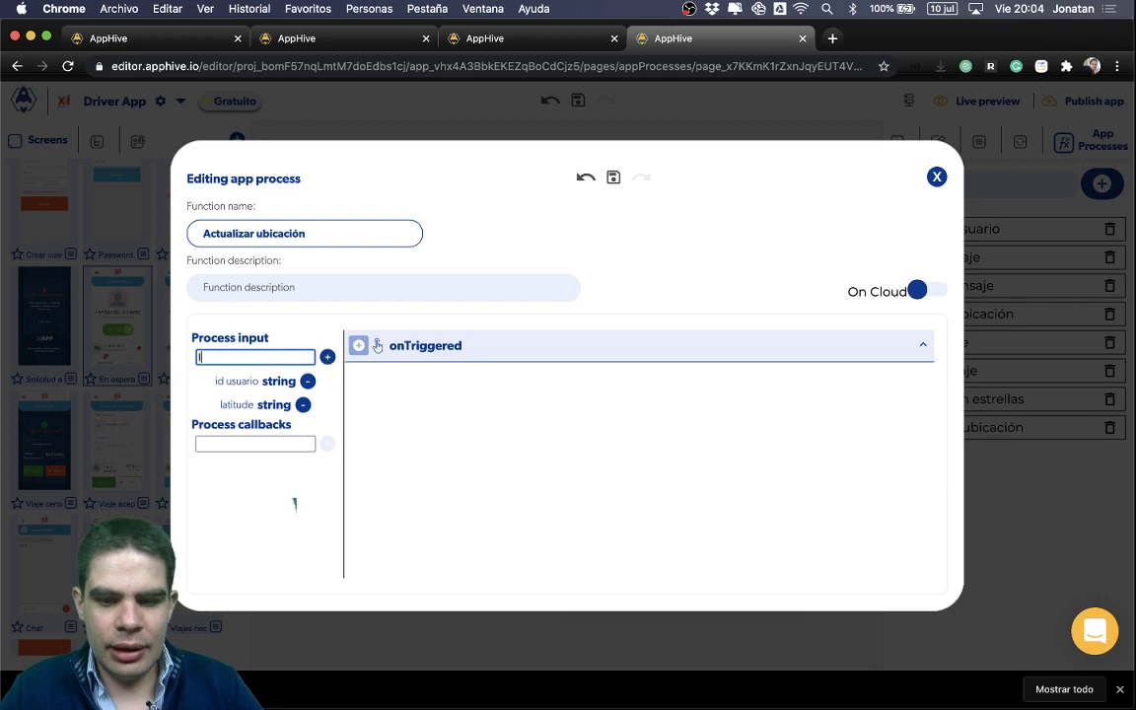
pyautogui.write('longitude')
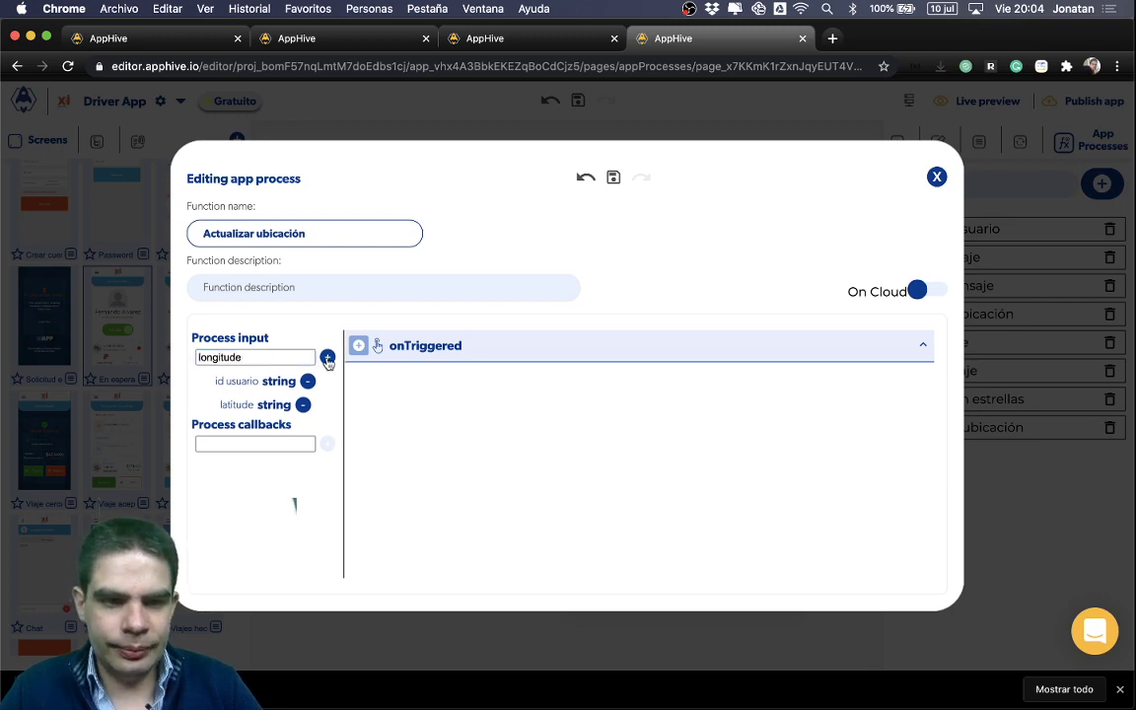
pyautogui.click(326, 357)
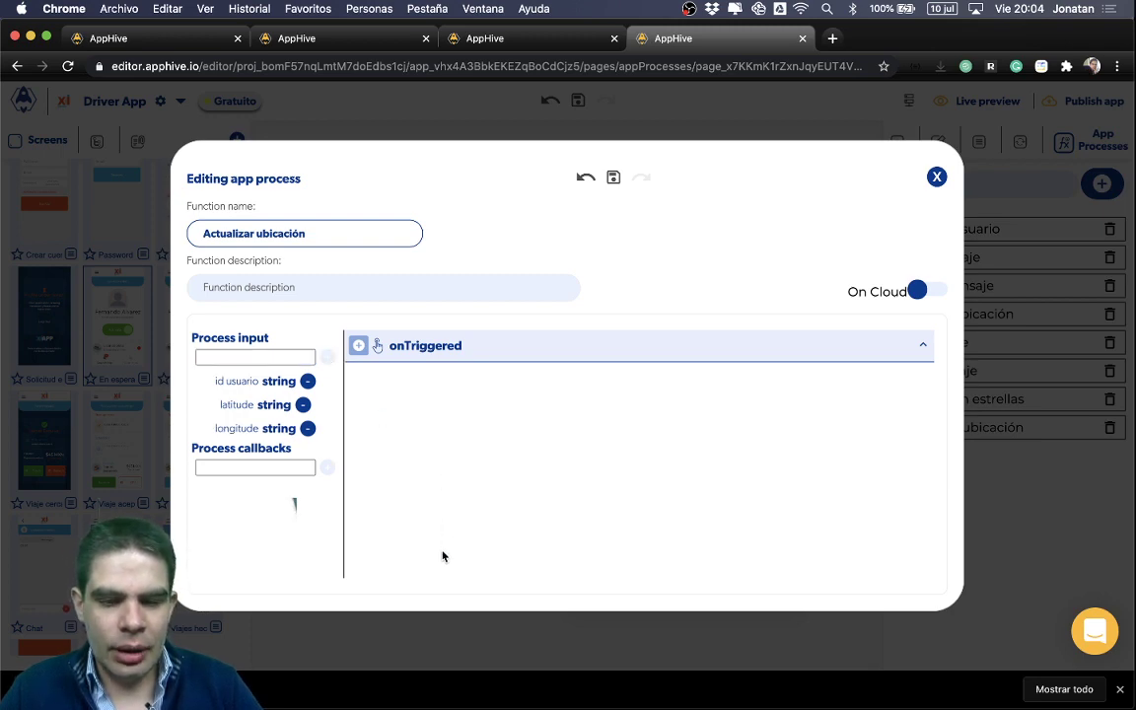
# Copy the Get database data function from On location change and paste it into onTriggered of the Actualizar ubicación process.
pyautogui.click(429, 636)
pyautogui.scroll(1, 660, 415)
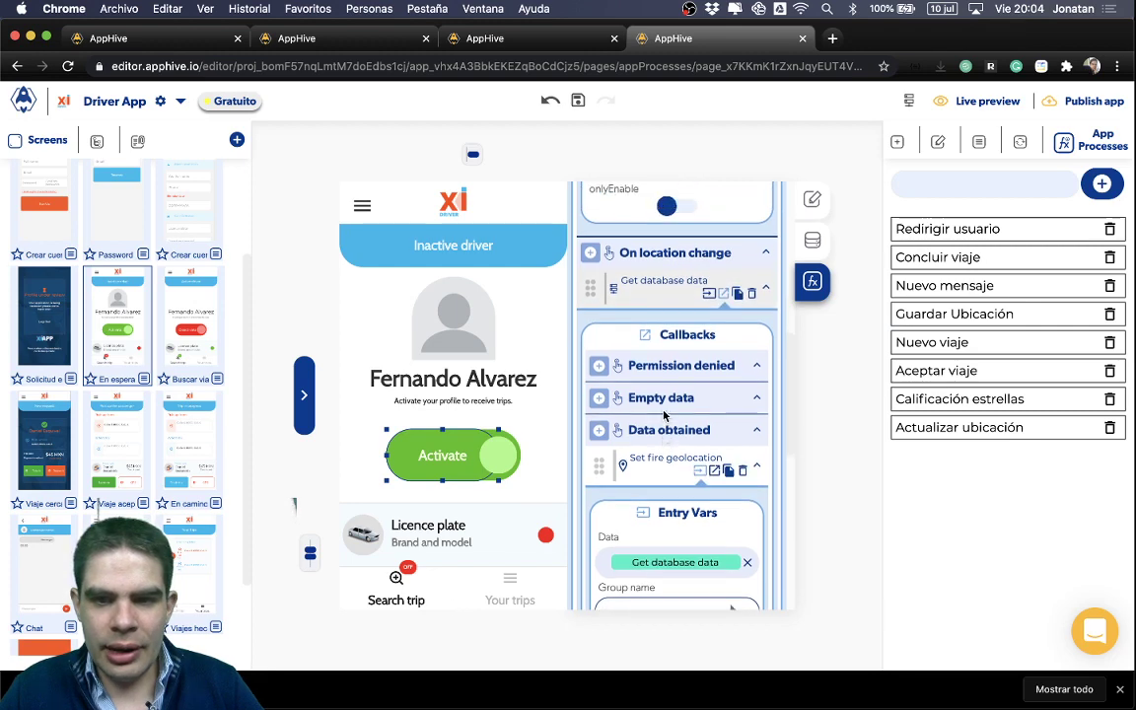
pyautogui.click(738, 293)
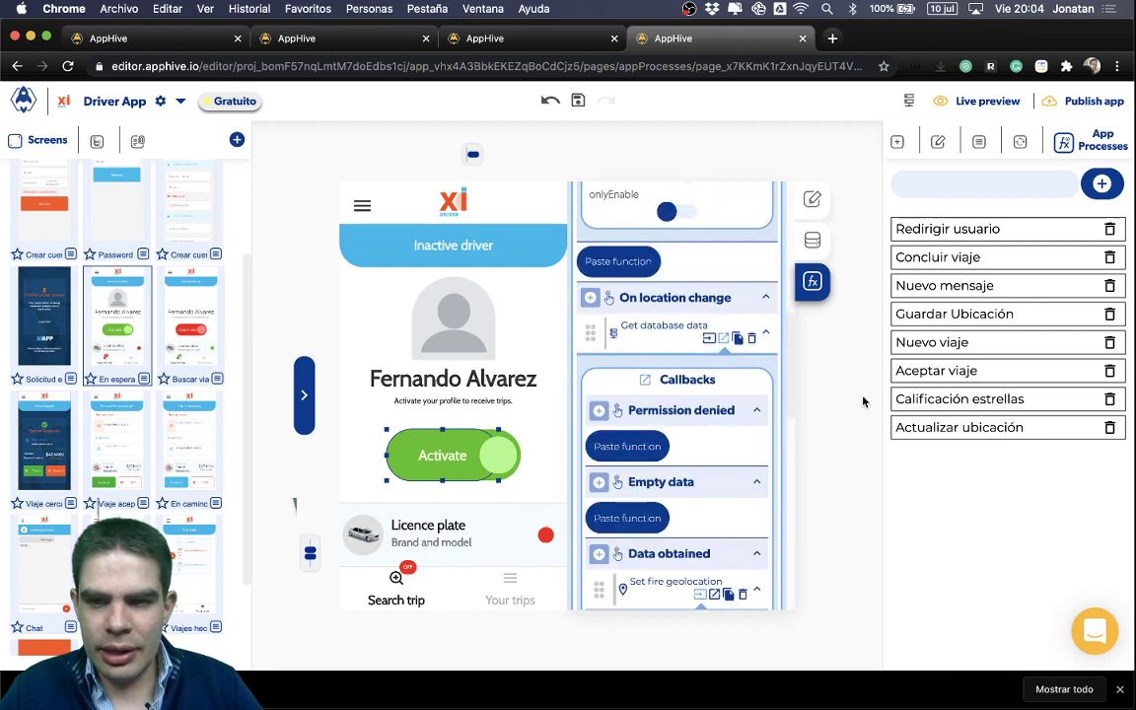
pyautogui.click(923, 431)
pyautogui.click(396, 385)
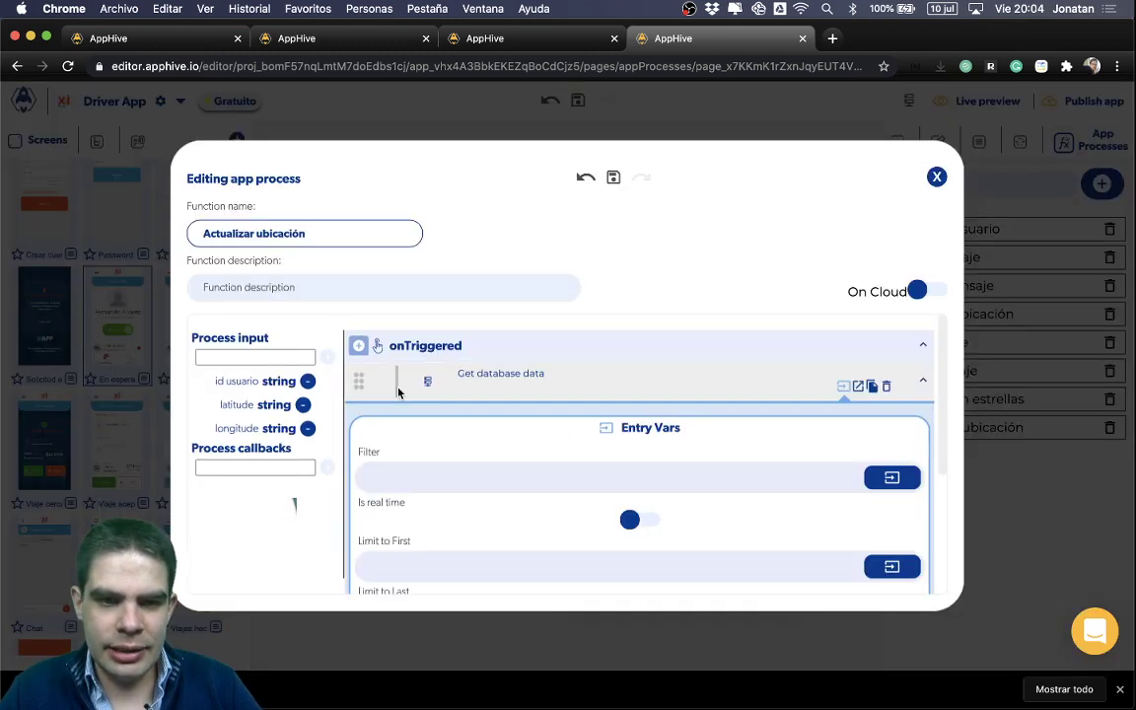
# Set the Solicitudes identifier in the pasted function's database path to the page data input id usuario, and close the cloud database editor.
pyautogui.scroll(-5, 429, 435)
pyautogui.click(609, 509)
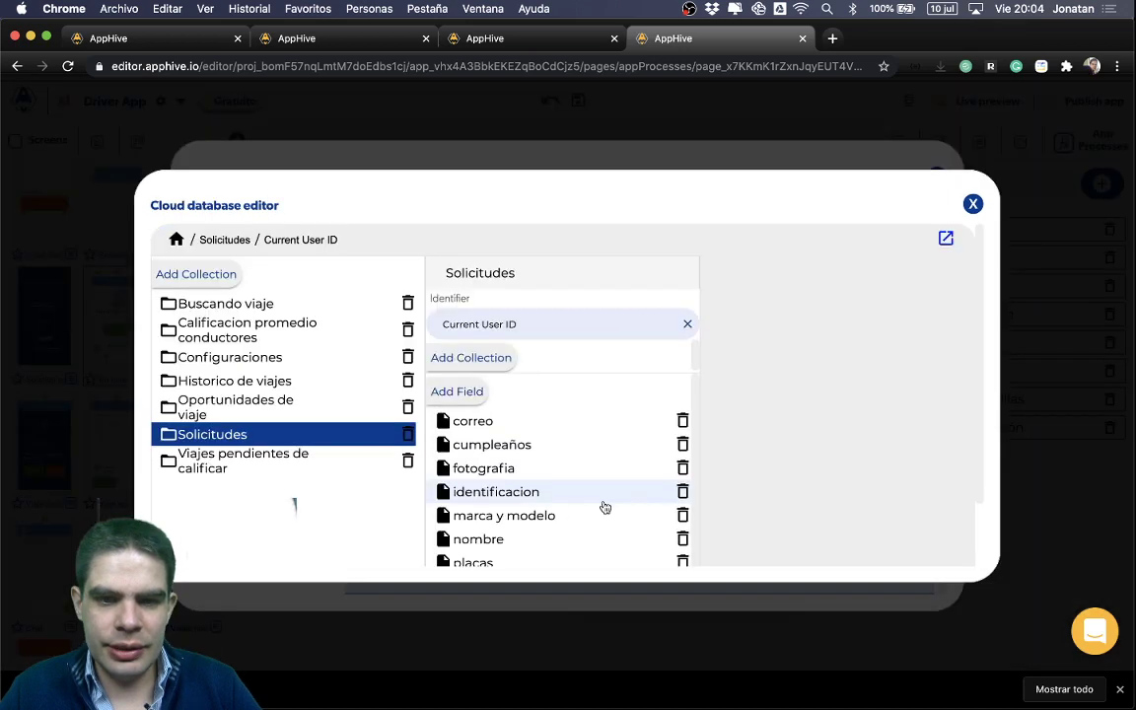
pyautogui.click(503, 321)
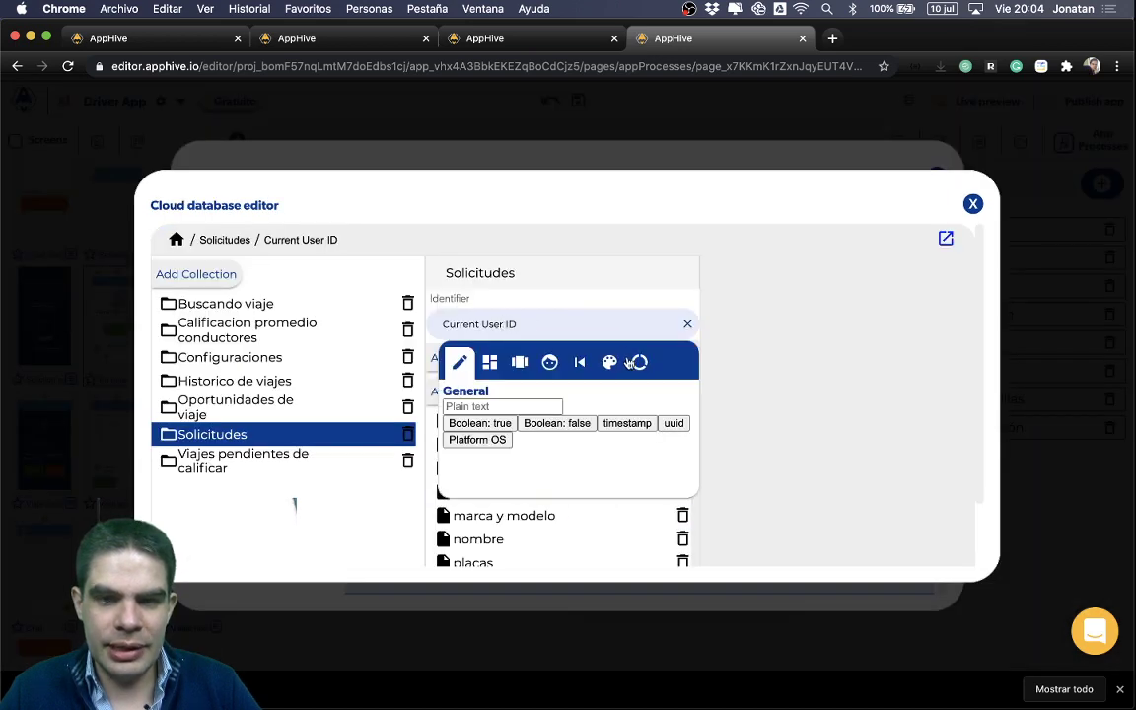
pyautogui.click(639, 361)
pyautogui.click(579, 423)
pyautogui.click(551, 452)
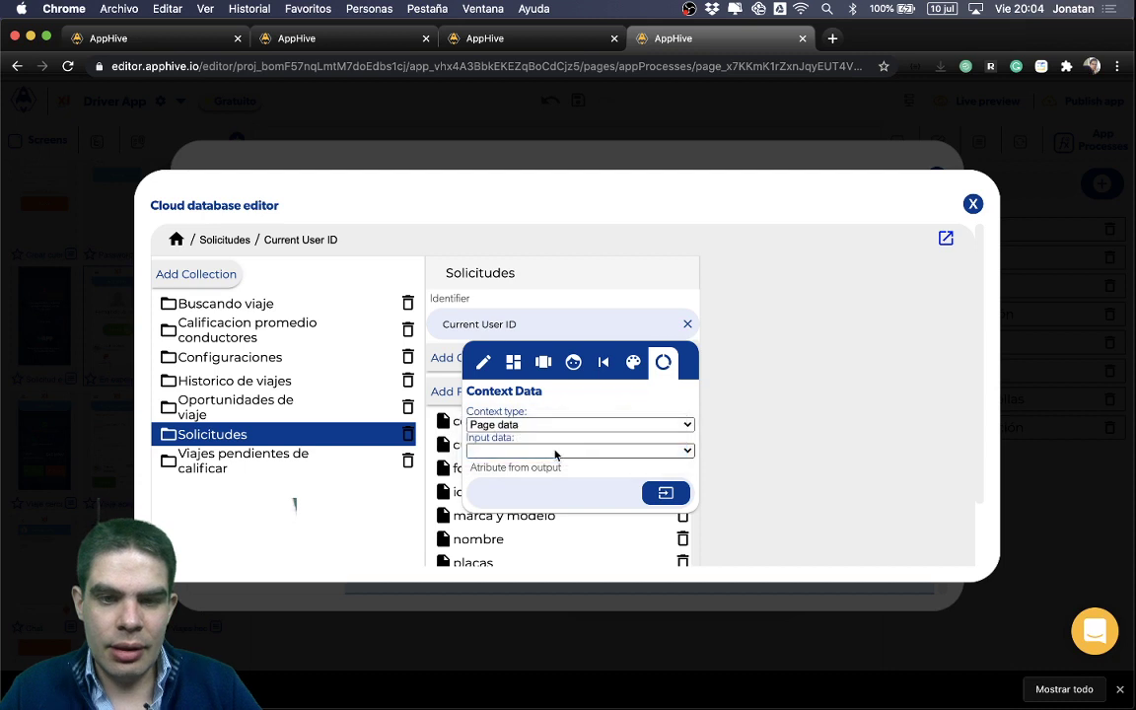
pyautogui.click(552, 452)
pyautogui.click(548, 464)
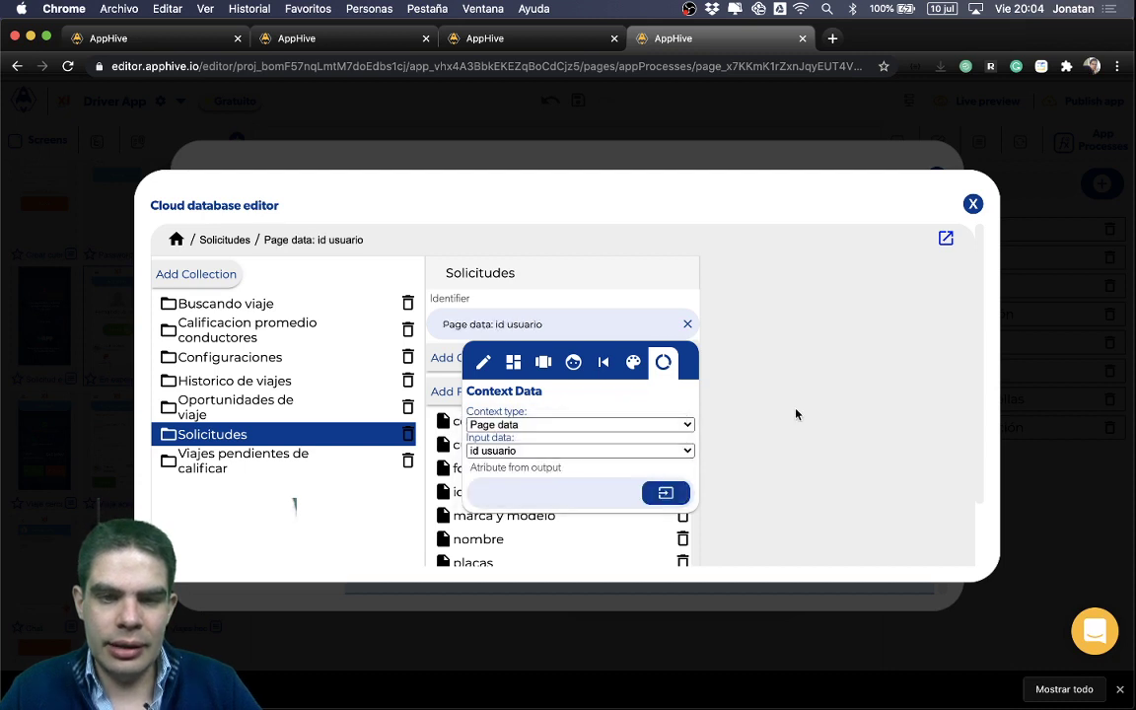
pyautogui.click(796, 411)
pyautogui.click(973, 204)
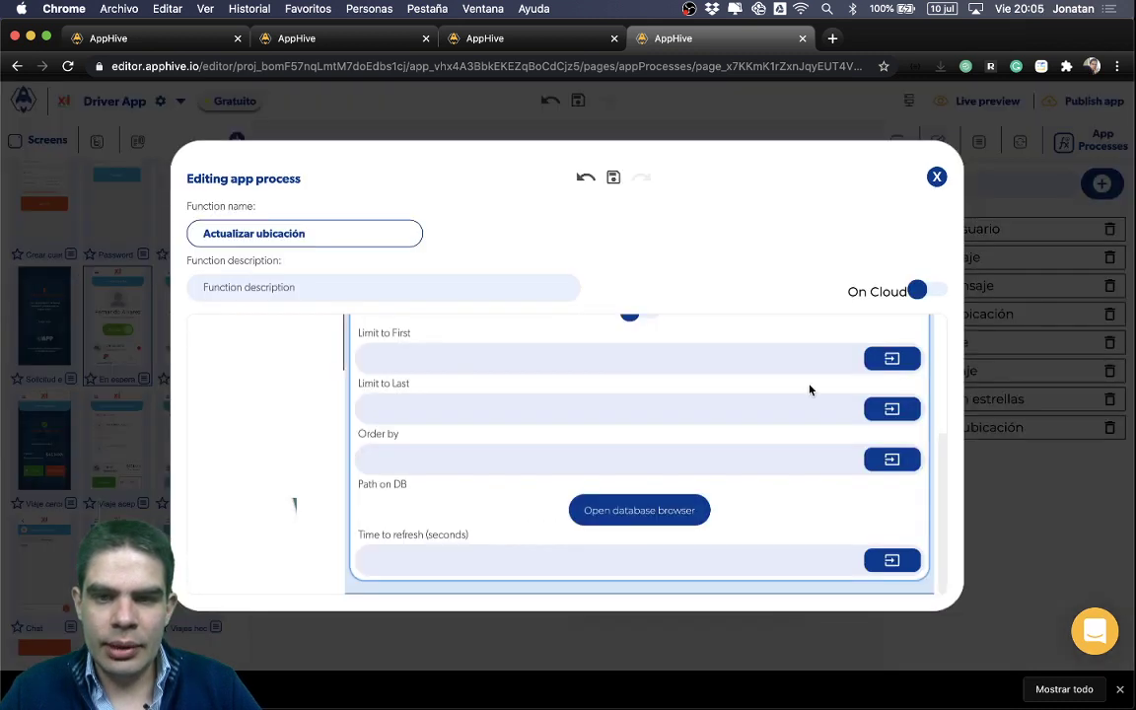
# In the nested Set fire geolocation function, set the Key location to the page data input id usuario.
pyautogui.scroll(3, 812, 388)
pyautogui.click(854, 340)
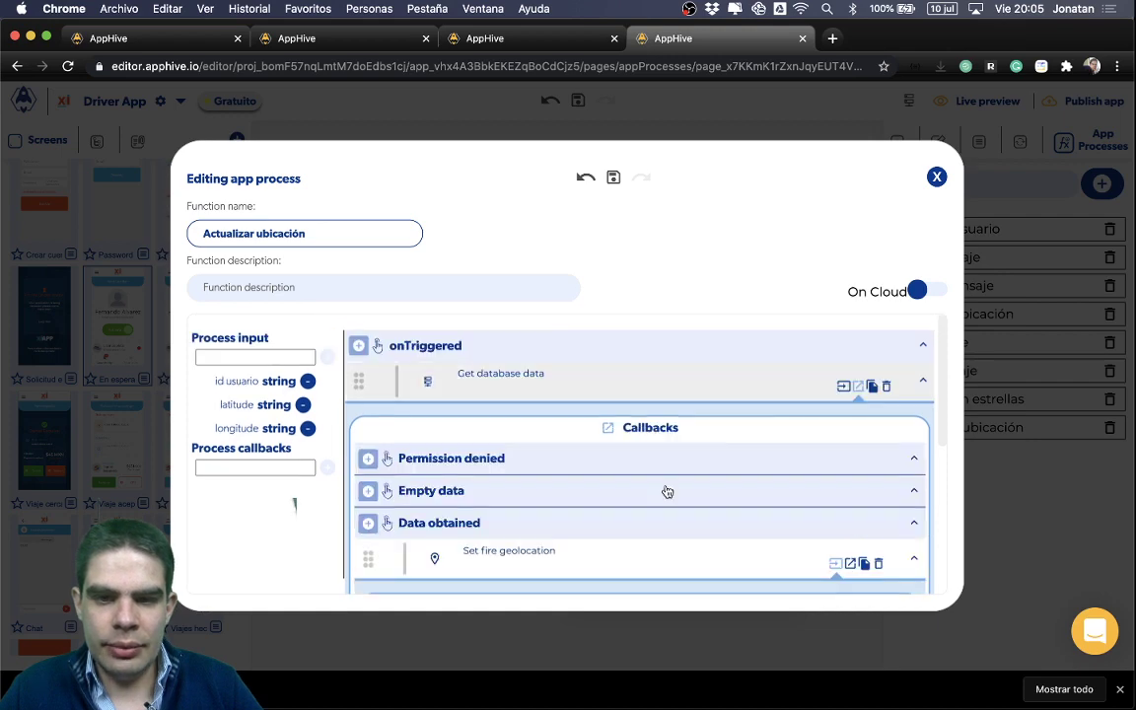
pyautogui.scroll(-4, 642, 464)
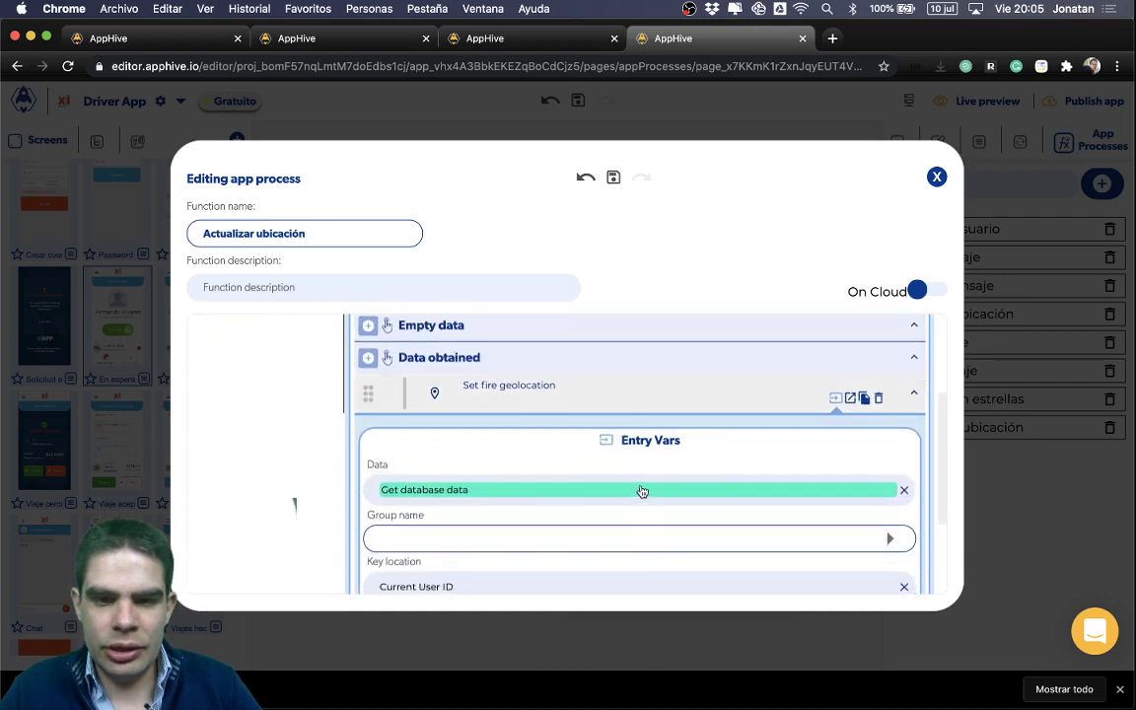
pyautogui.click(661, 538)
pyautogui.click(860, 527)
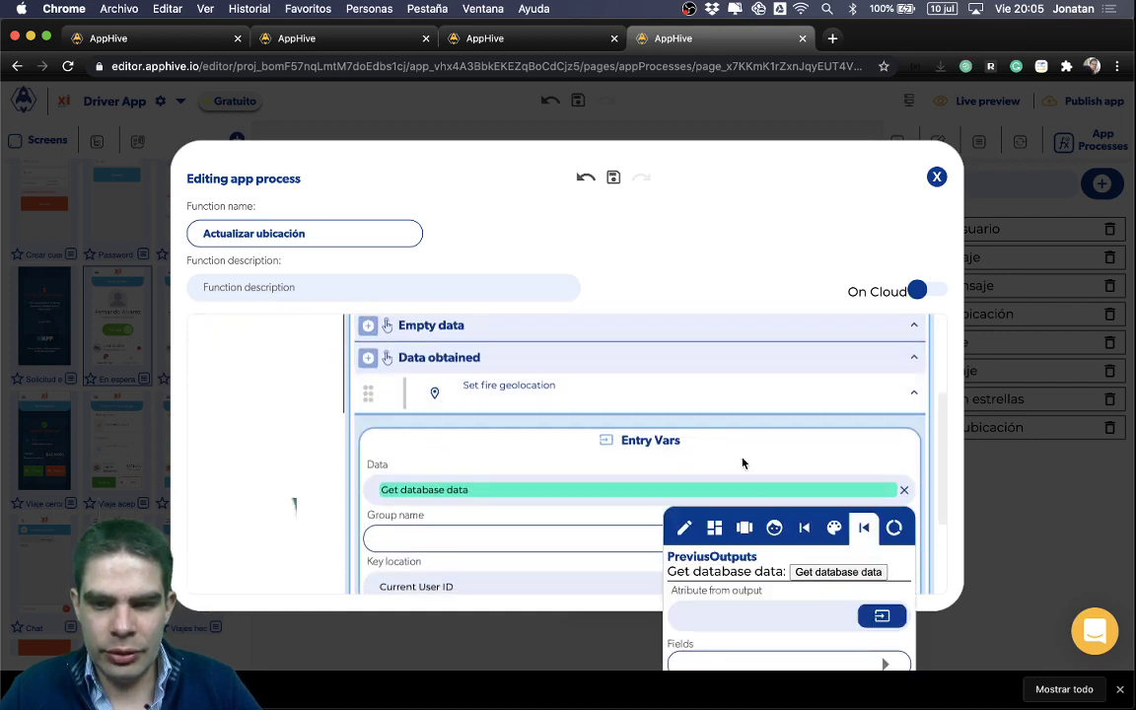
pyautogui.scroll(-3, 612, 441)
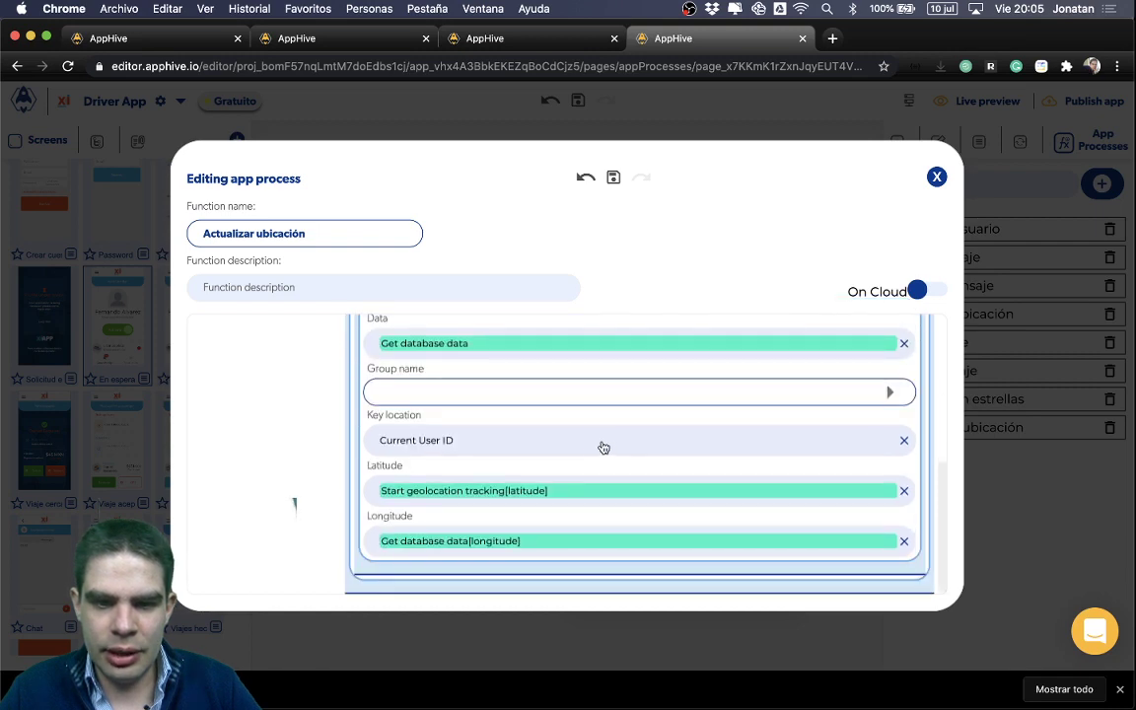
pyautogui.click(617, 441)
pyautogui.click(886, 478)
pyautogui.click(783, 545)
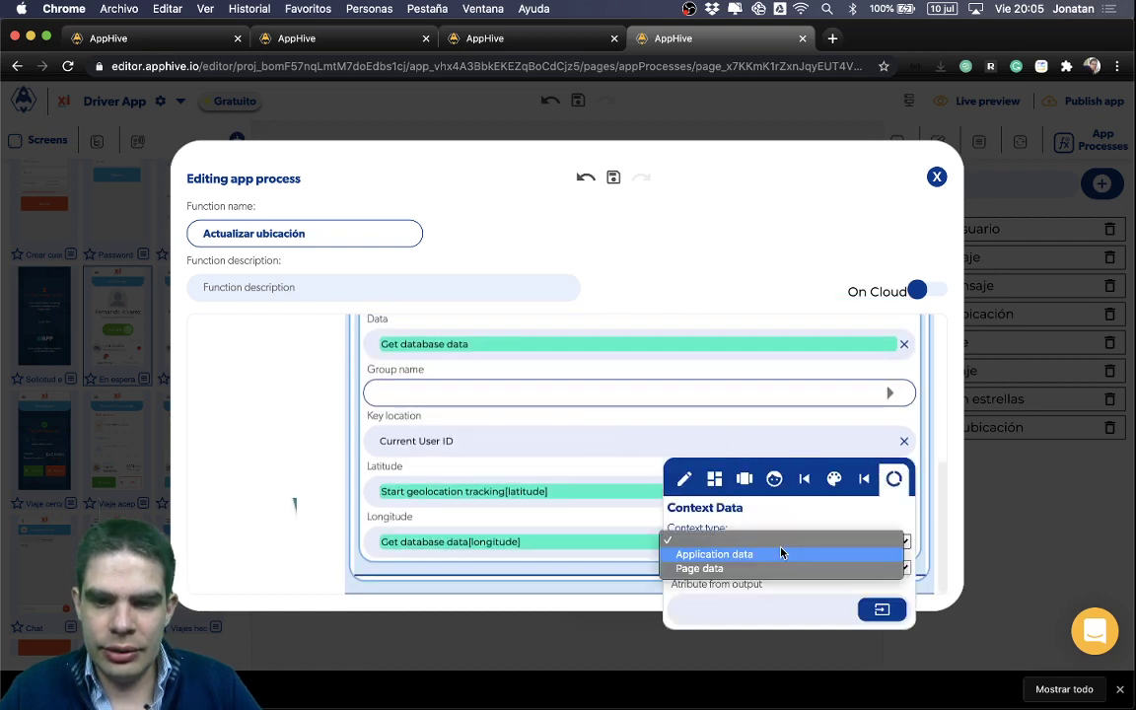
pyautogui.click(765, 574)
pyautogui.click(757, 570)
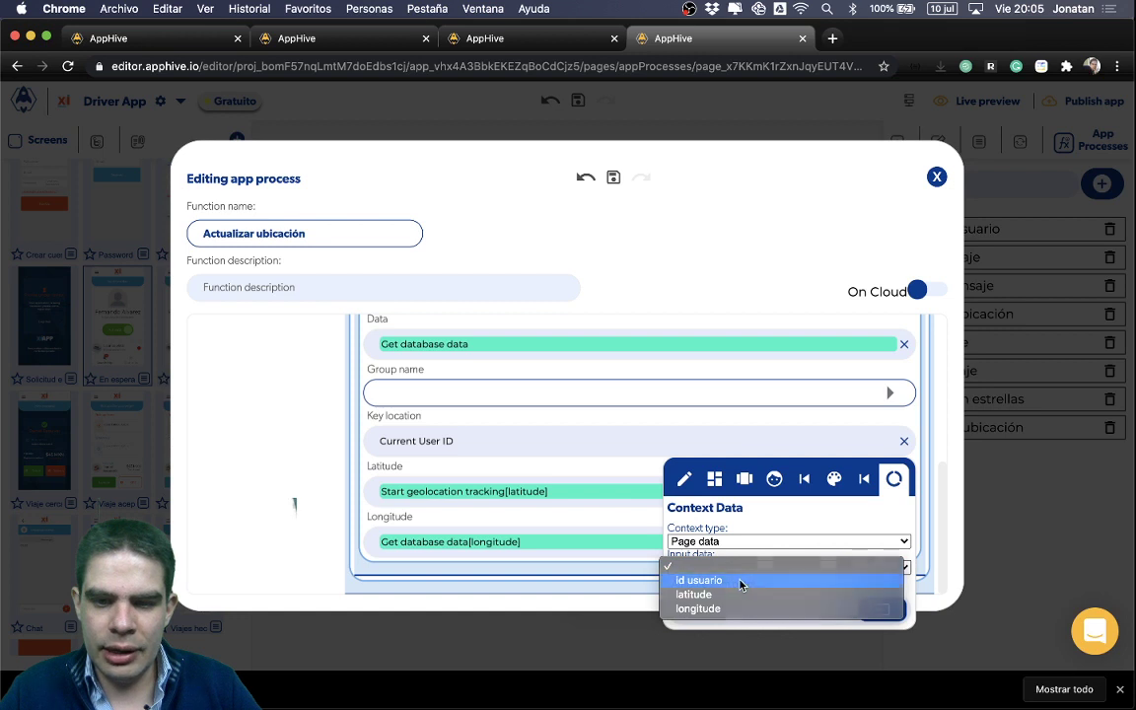
pyautogui.click(549, 489)
# Set the Latitude of Set fire geolocation to the page data input latitude.
pyautogui.click(539, 473)
pyautogui.click(543, 493)
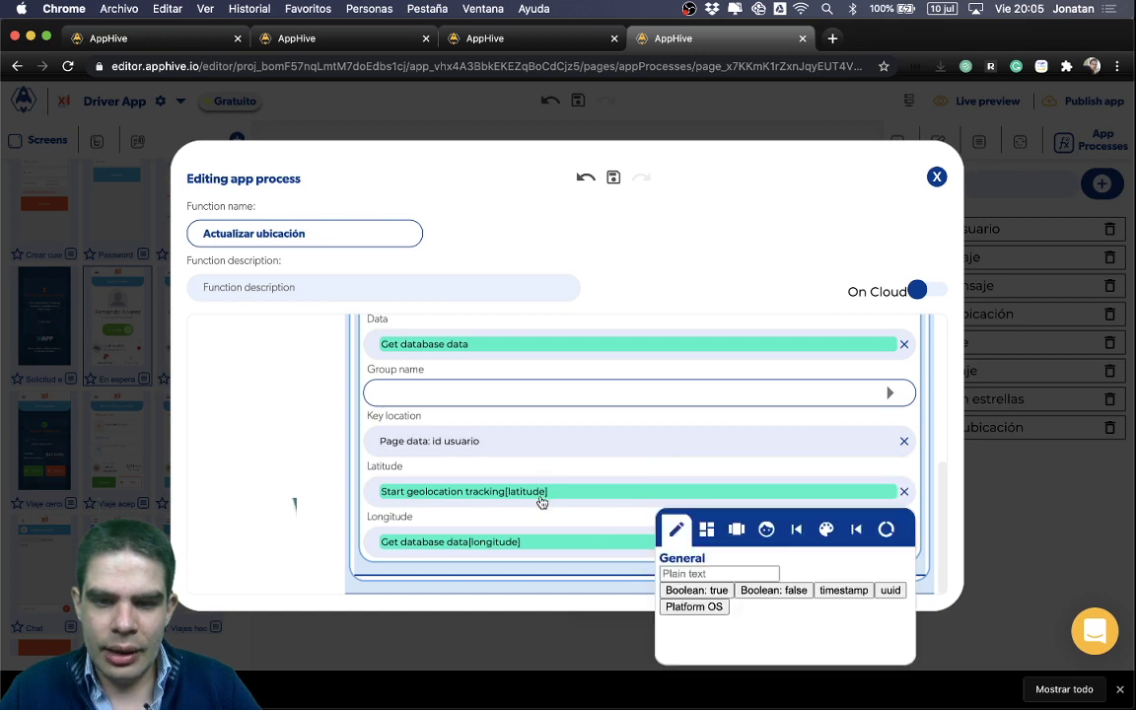
pyautogui.click(887, 531)
pyautogui.click(791, 591)
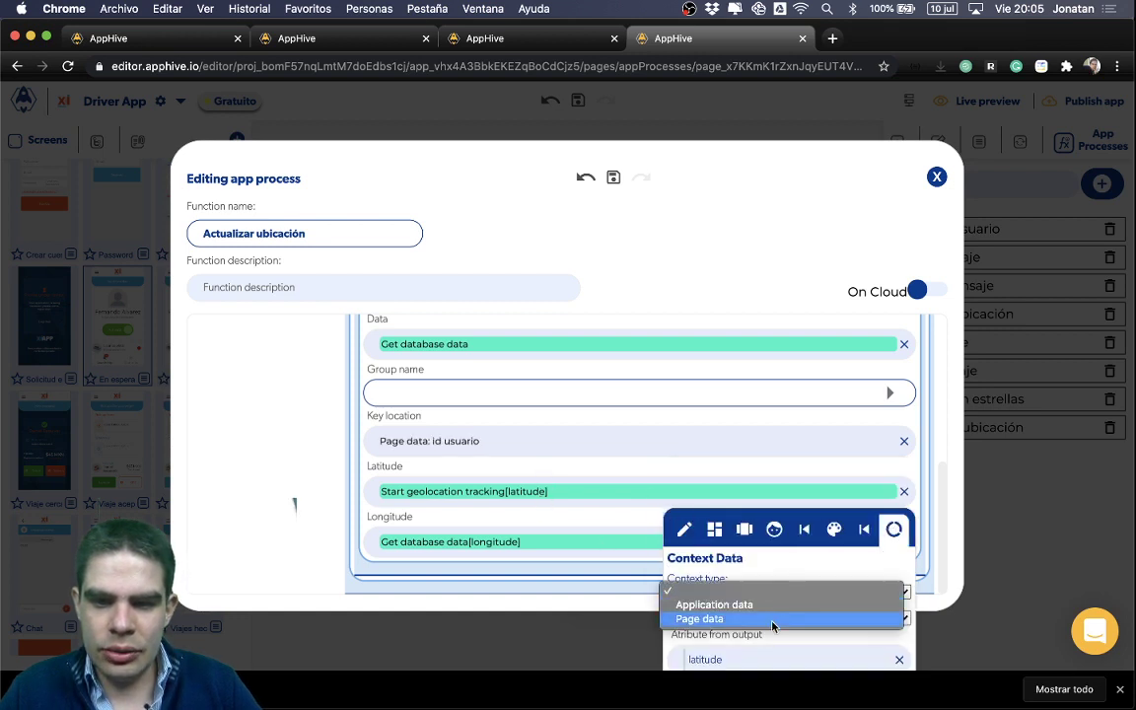
pyautogui.click(774, 620)
pyautogui.click(760, 618)
pyautogui.click(743, 644)
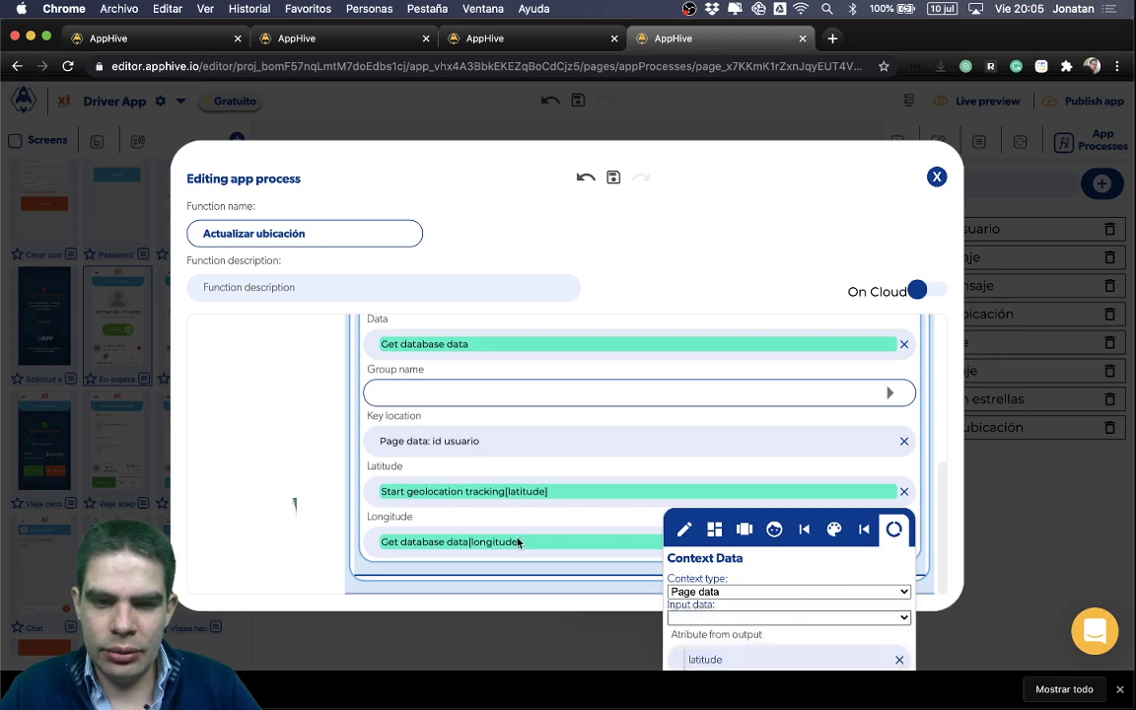
# Set the Longitude of Set fire geolocation to the page data input longitude, and close the process editor.
pyautogui.click(755, 544)
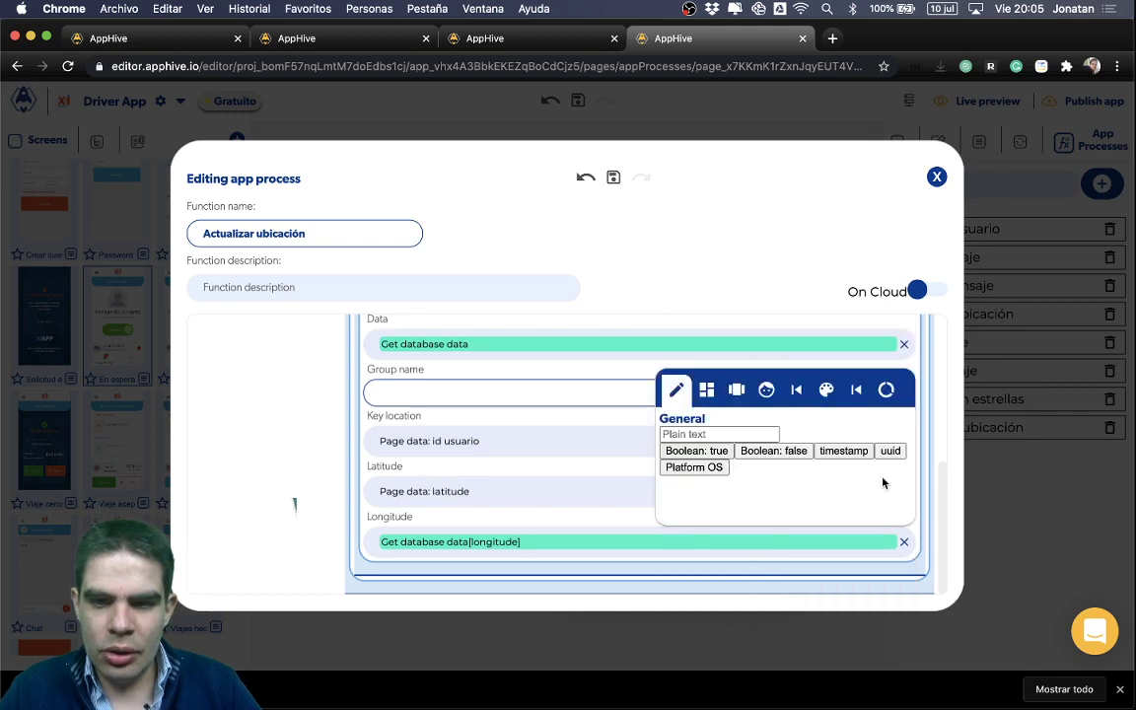
pyautogui.click(894, 390)
pyautogui.click(828, 453)
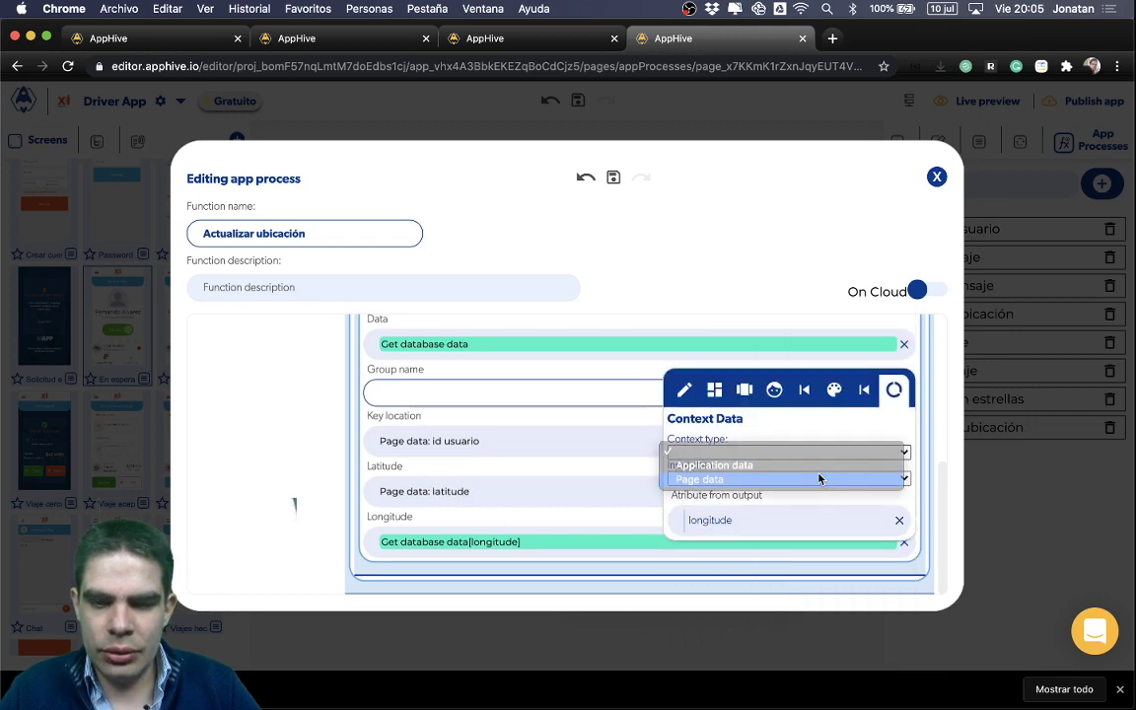
pyautogui.click(818, 477)
pyautogui.click(800, 478)
pyautogui.click(779, 519)
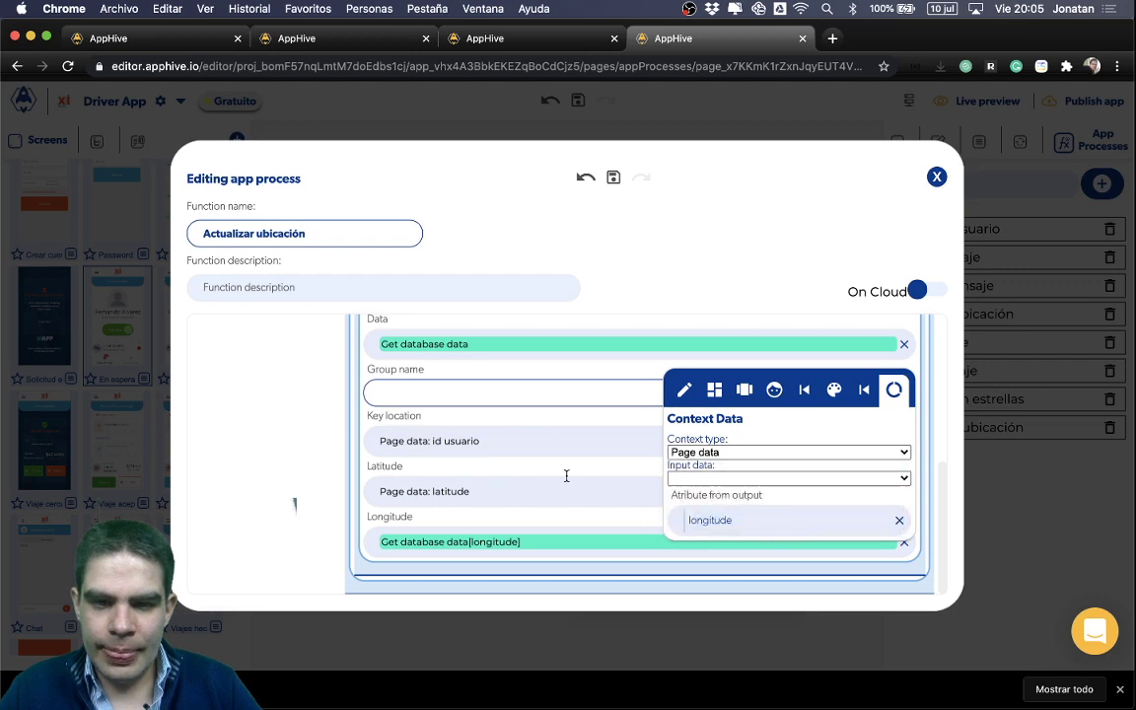
pyautogui.click(616, 515)
pyautogui.scroll(3, 621, 498)
pyautogui.scroll(2, 623, 496)
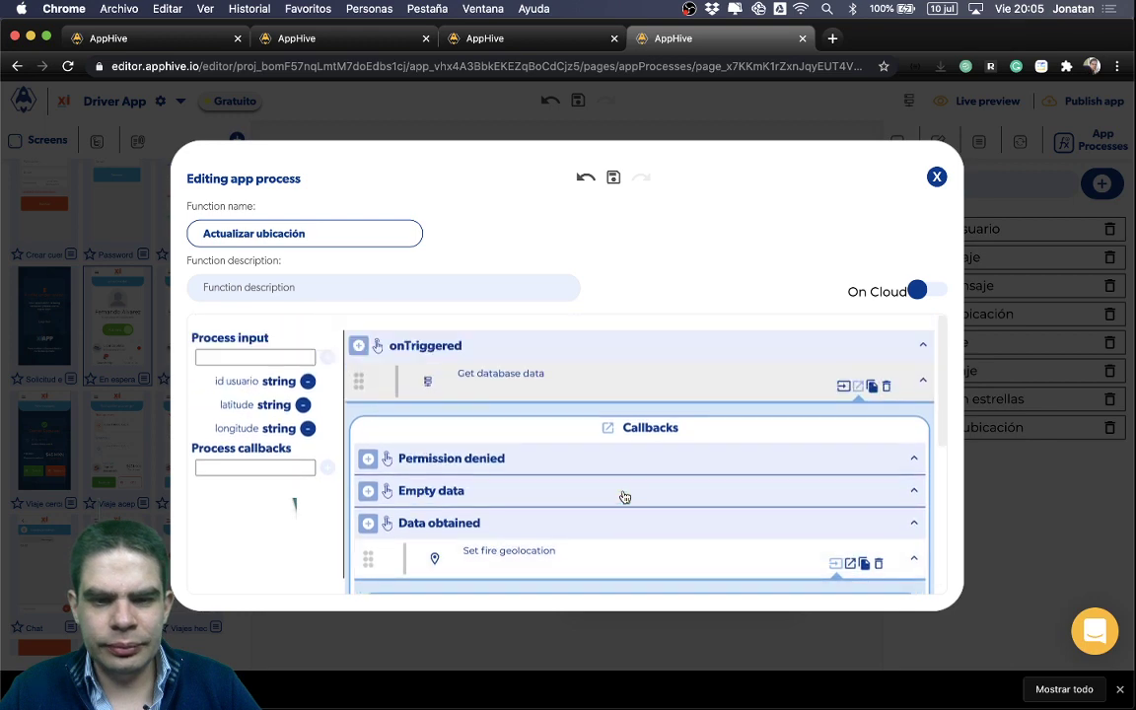
pyautogui.click(997, 494)
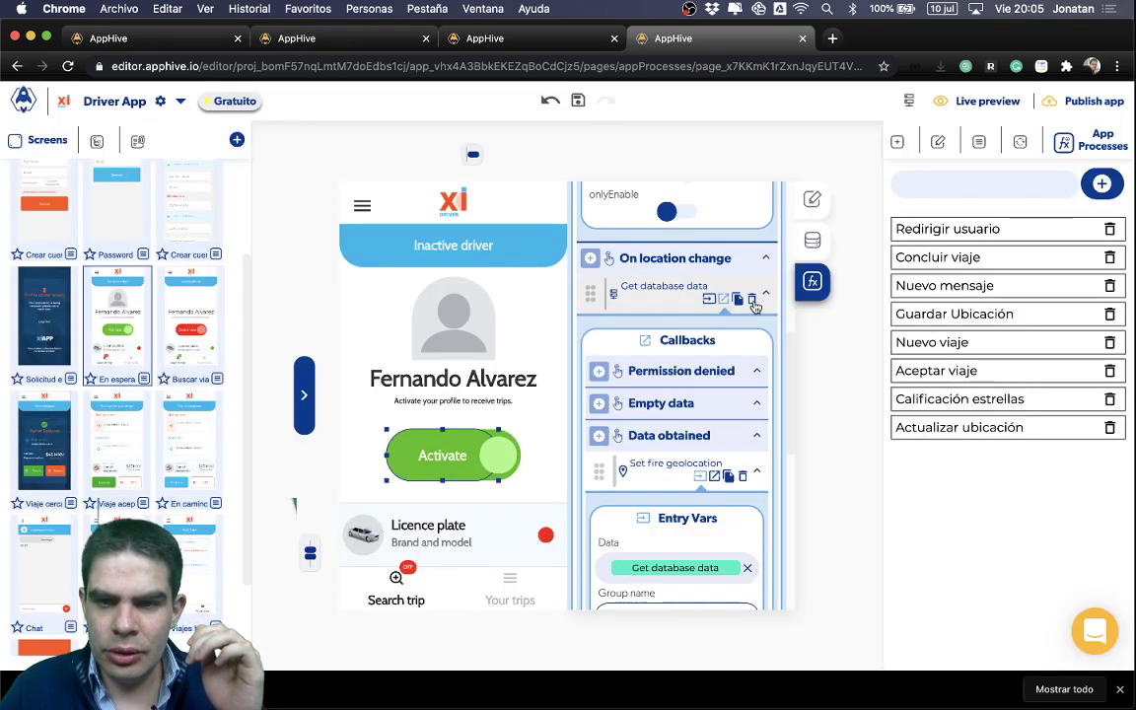
# Replace the Get database data function under On location change with the Actualizar ubicación app process.
pyautogui.click(752, 299)
pyautogui.click(588, 265)
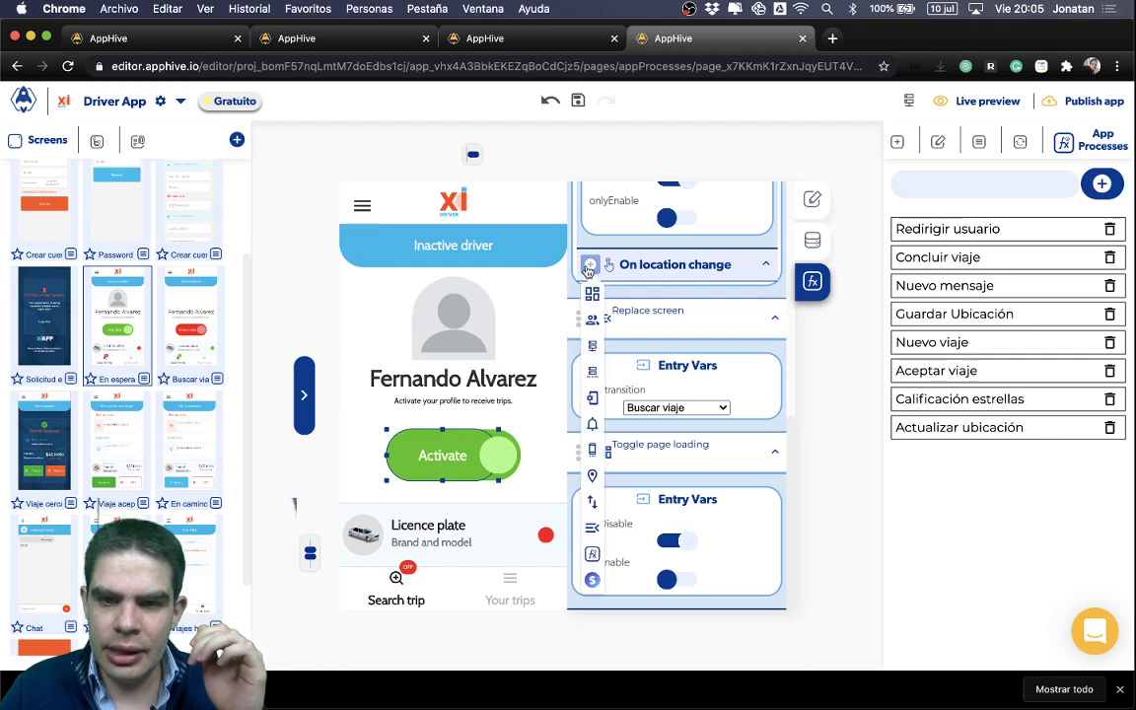
pyautogui.moveTo(592, 550)
pyautogui.scroll(-1, 656, 579)
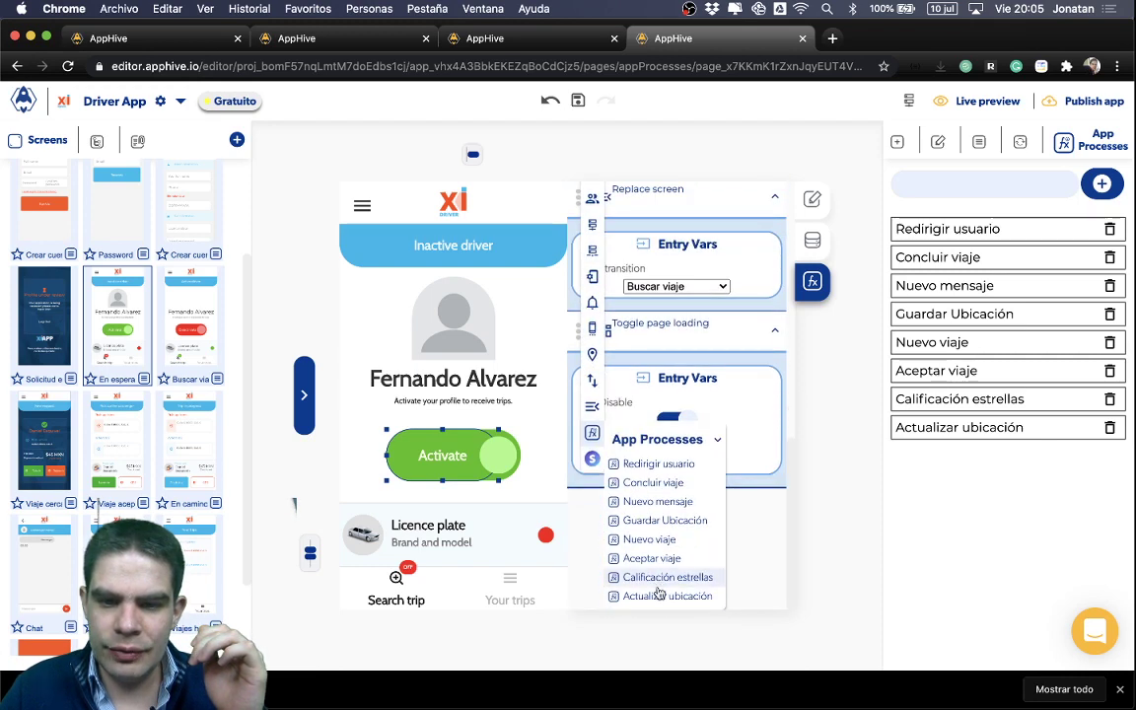
pyautogui.click(657, 598)
pyautogui.scroll(2, 682, 423)
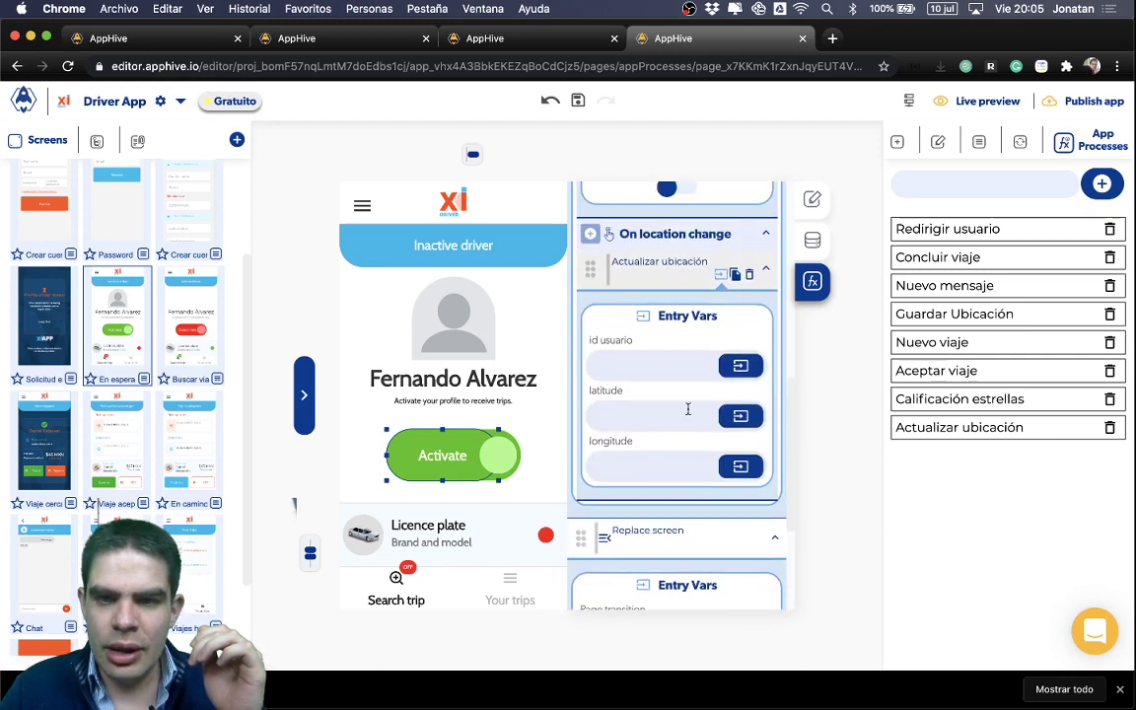
# Set the id usuario entry of the Actualizar ubicación call to the current user ID.
pyautogui.click(606, 413)
pyautogui.click(614, 405)
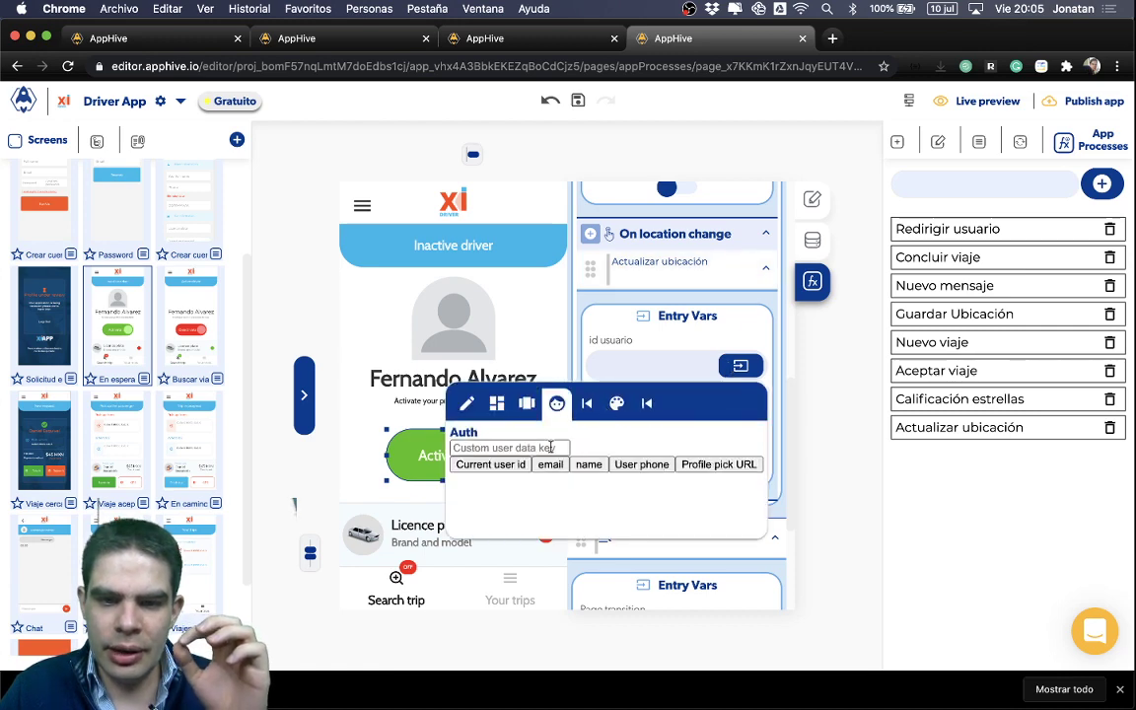
pyautogui.click(489, 463)
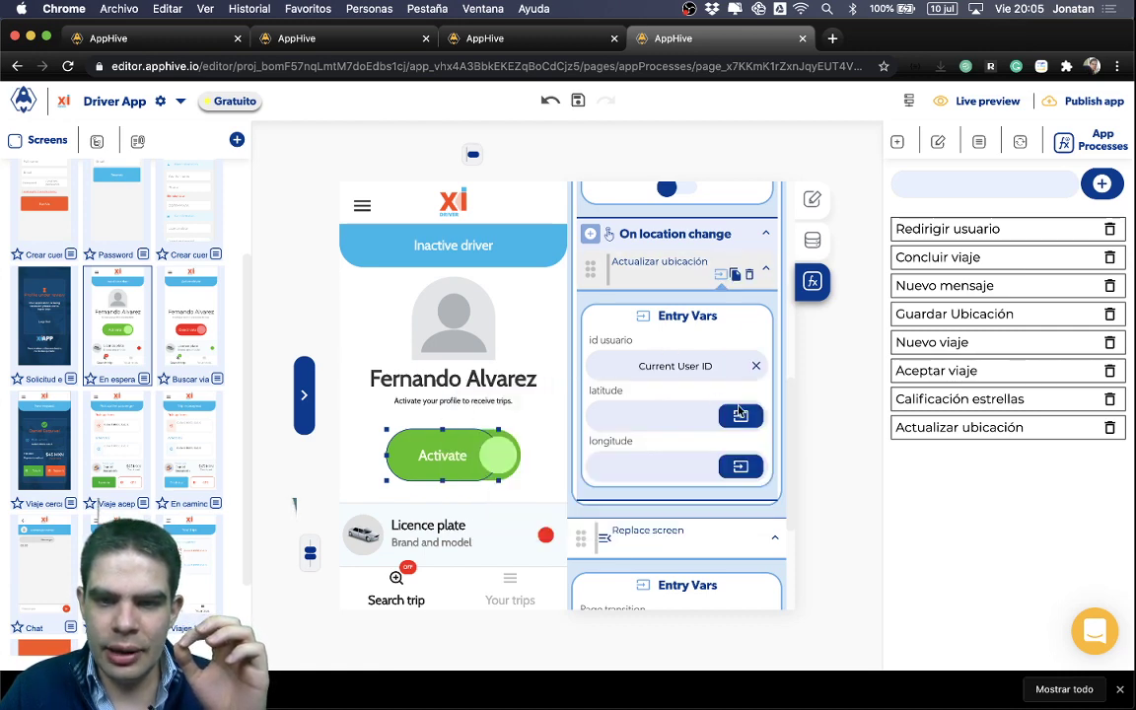
# Set the latitude entry of the Actualizar ubicación call to the latitude attribute of the Start geolocation tracking output.
pyautogui.click(681, 416)
pyautogui.click(658, 454)
pyautogui.click(688, 501)
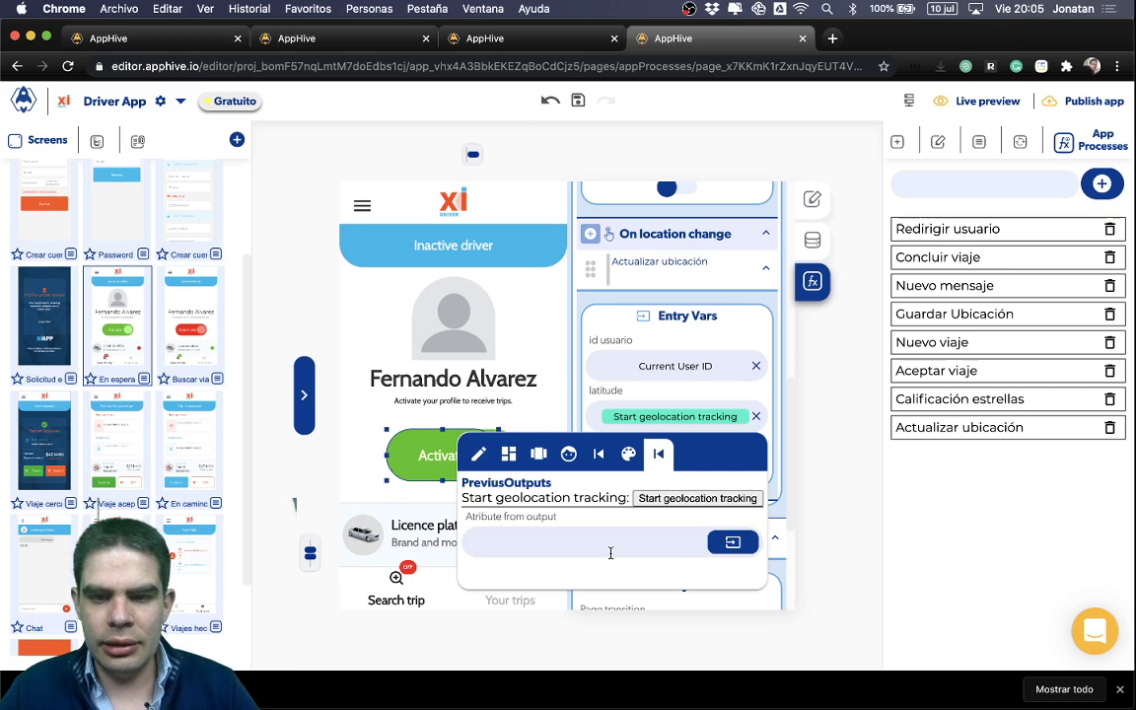
pyautogui.write('latitude')
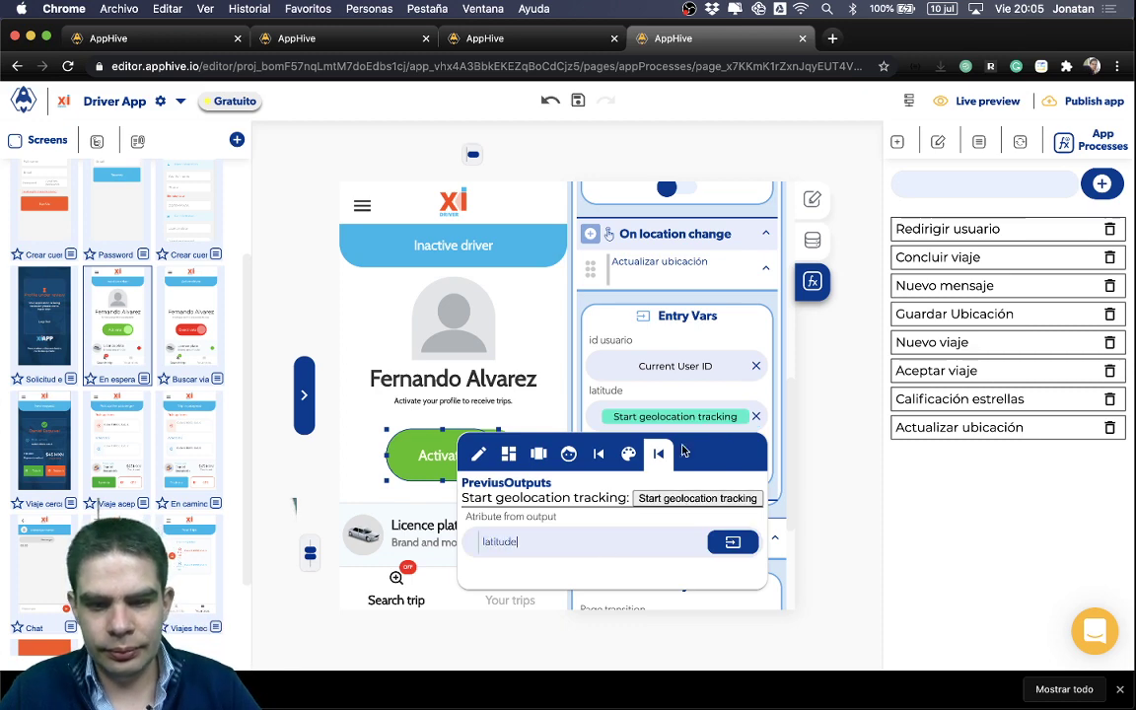
pyautogui.click(733, 542)
# Set the longitude entry of the Actualizar ubicación call to the longitude attribute of the Start geolocation tracking output.
pyautogui.click(691, 456)
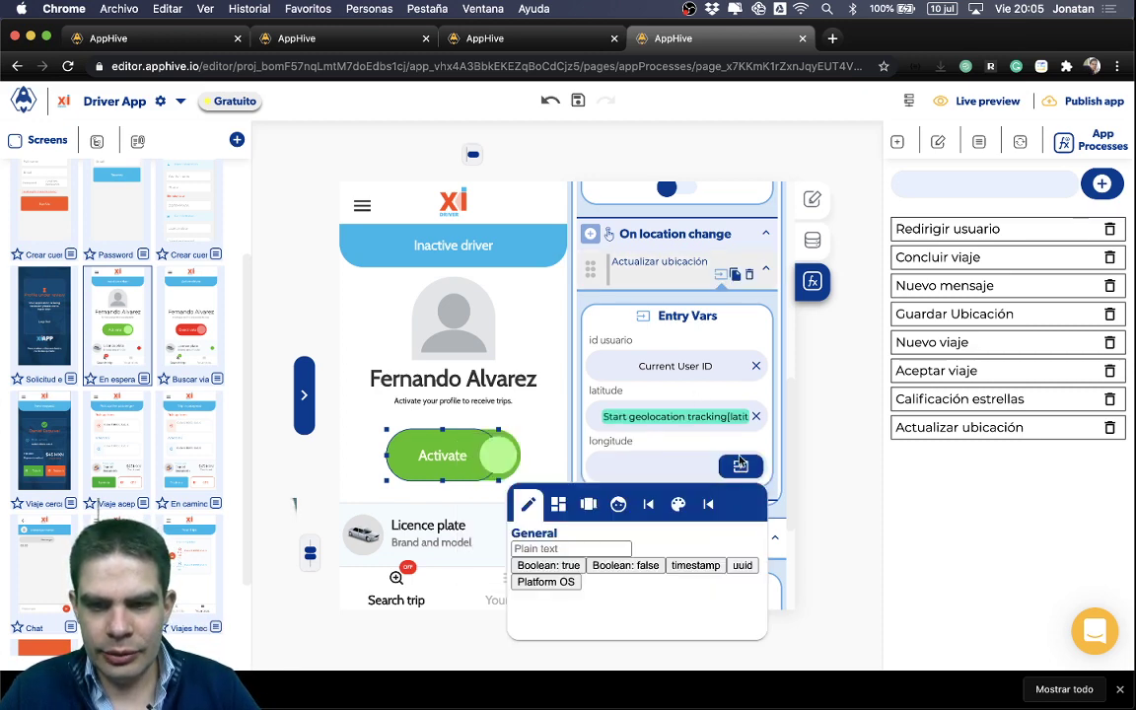
pyautogui.click(708, 504)
pyautogui.click(697, 548)
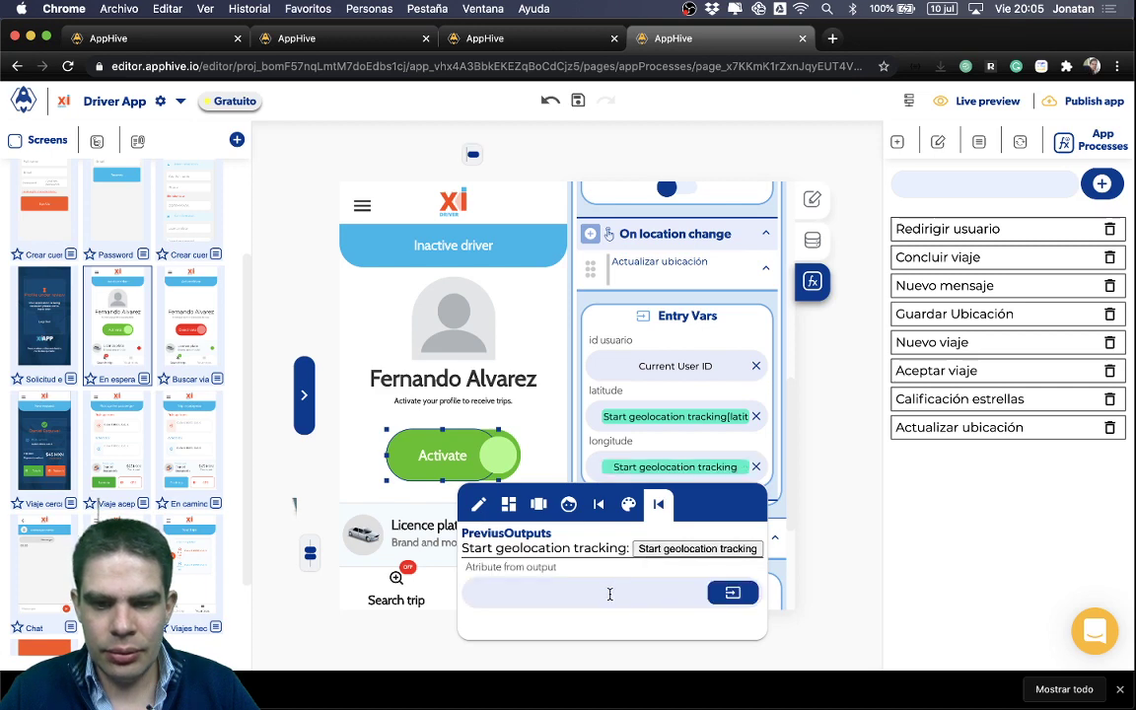
pyautogui.write('longitud')
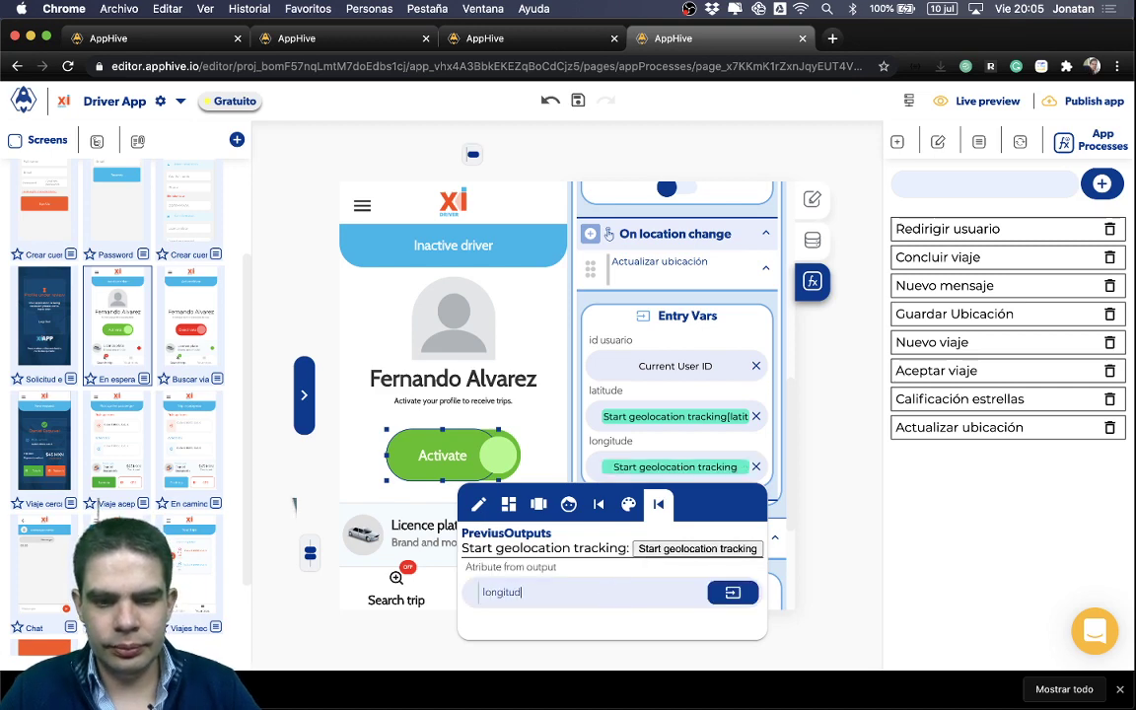
pyautogui.write('e')
pyautogui.click(733, 592)
pyautogui.scroll(1, 673, 437)
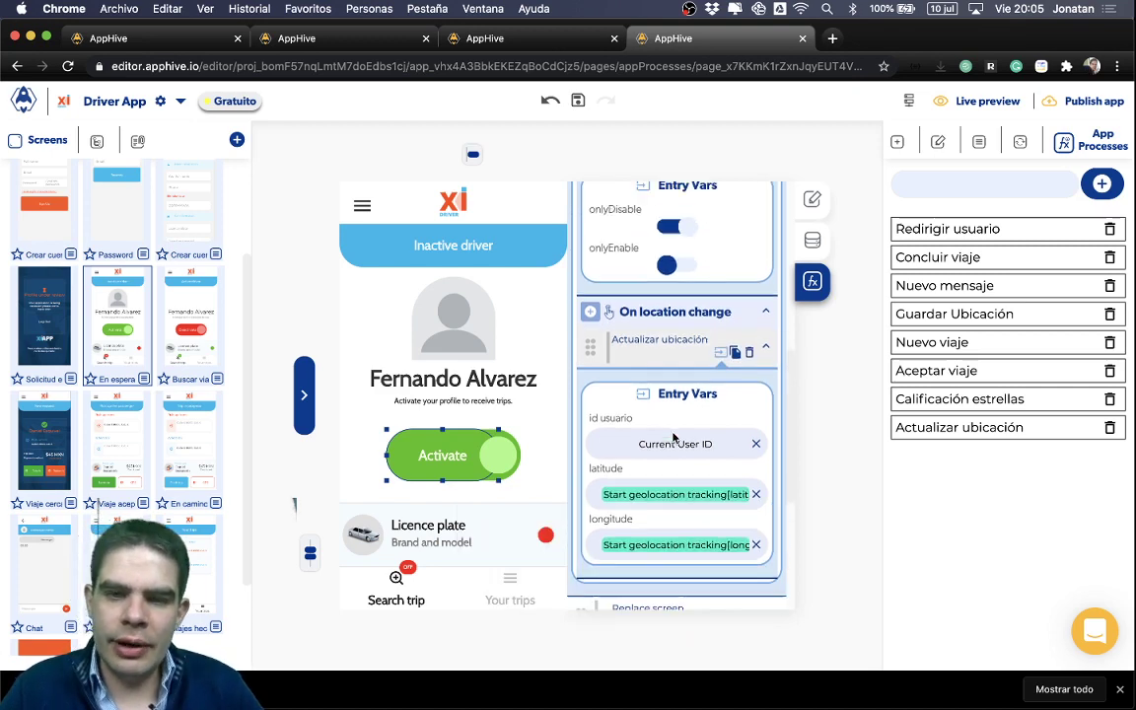
pyautogui.scroll(1, 674, 437)
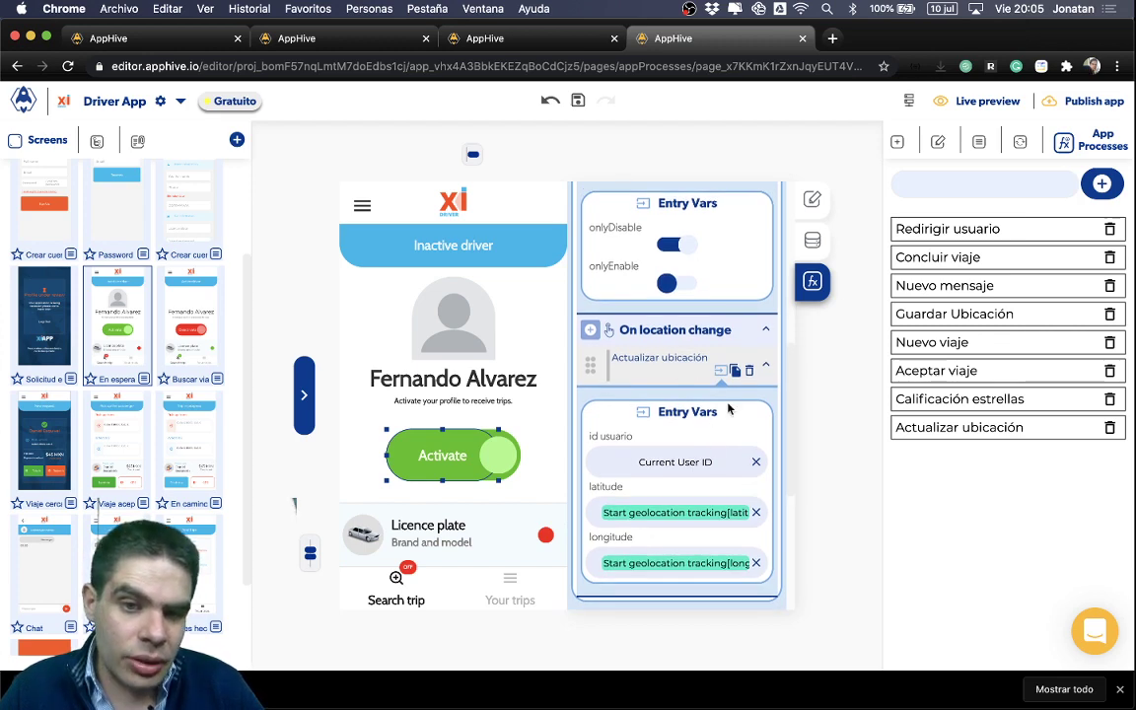
# Enable On Cloud for the Actualizar ubicación app process and close its editor.
pyautogui.click(922, 427)
pyautogui.scroll(-5, 613, 490)
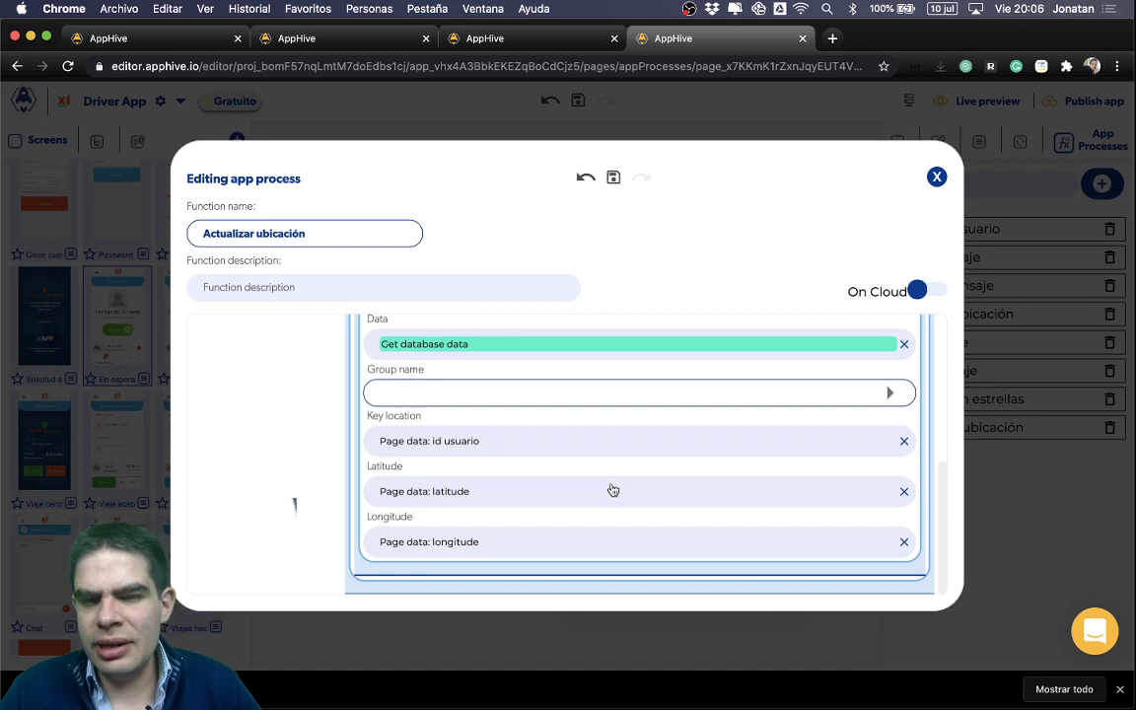
pyautogui.scroll(10, 612, 490)
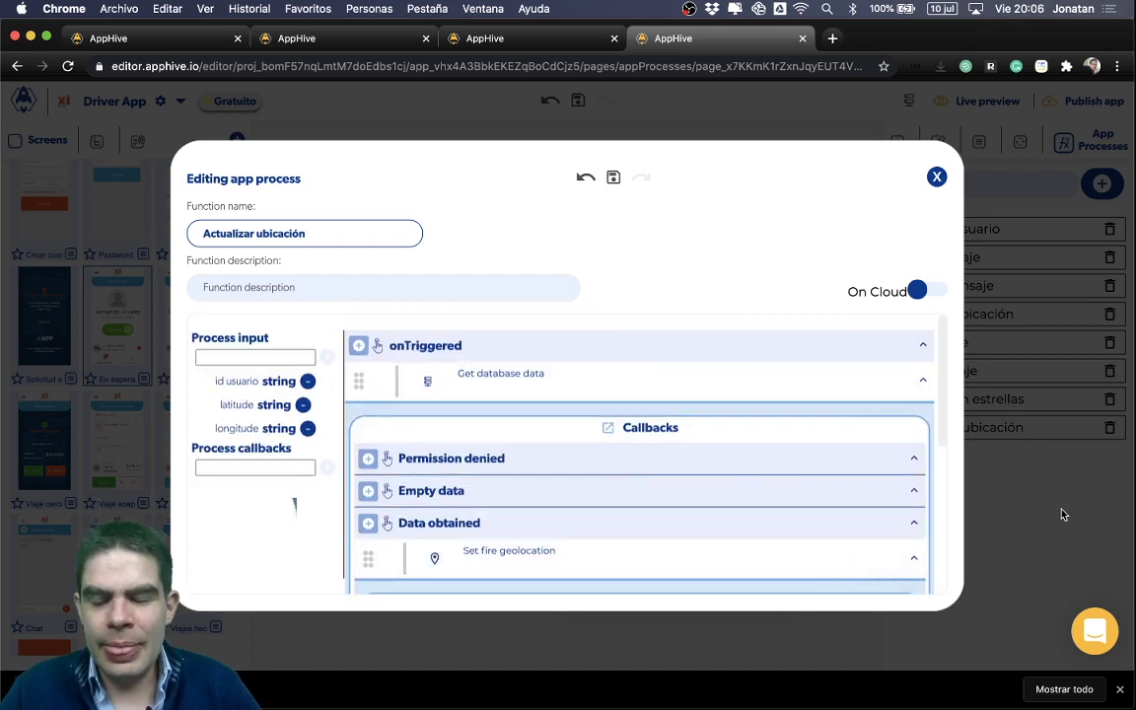
pyautogui.click(924, 294)
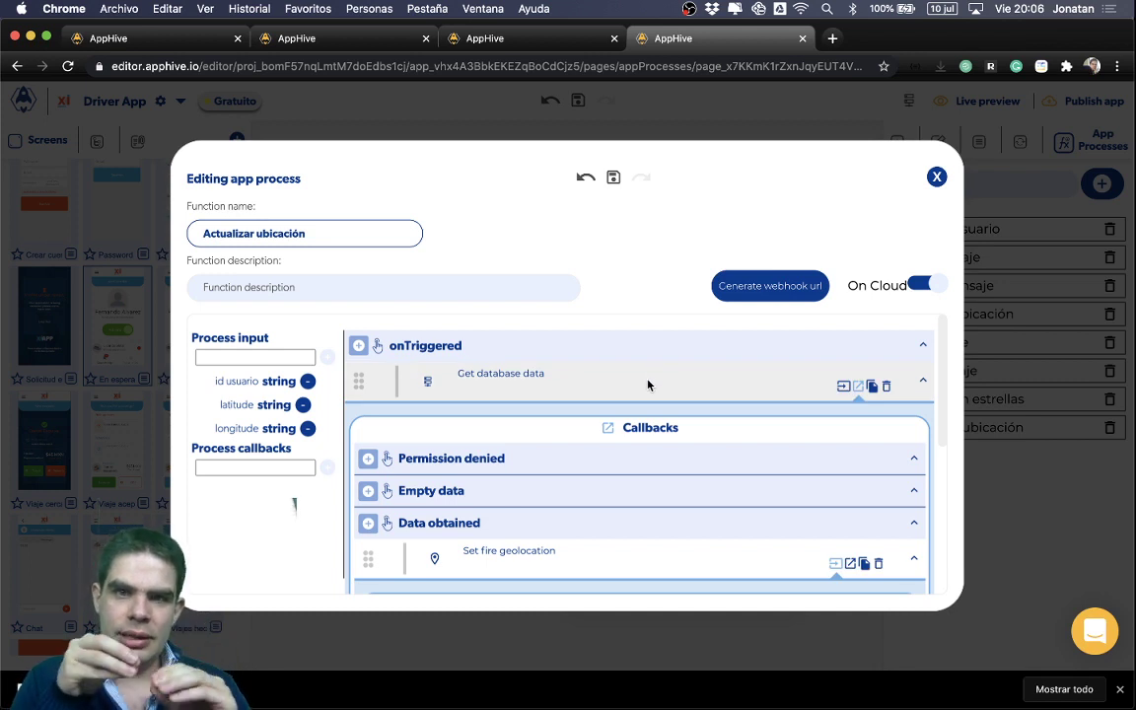
pyautogui.scroll(-2, 648, 385)
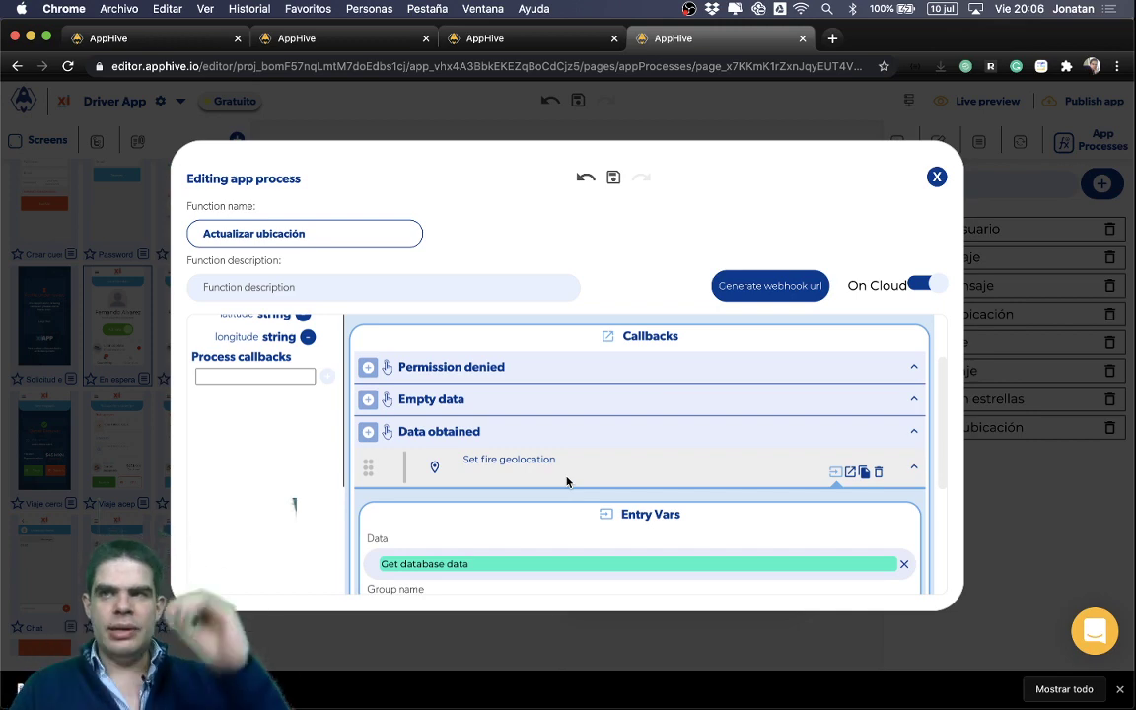
pyautogui.click(1020, 485)
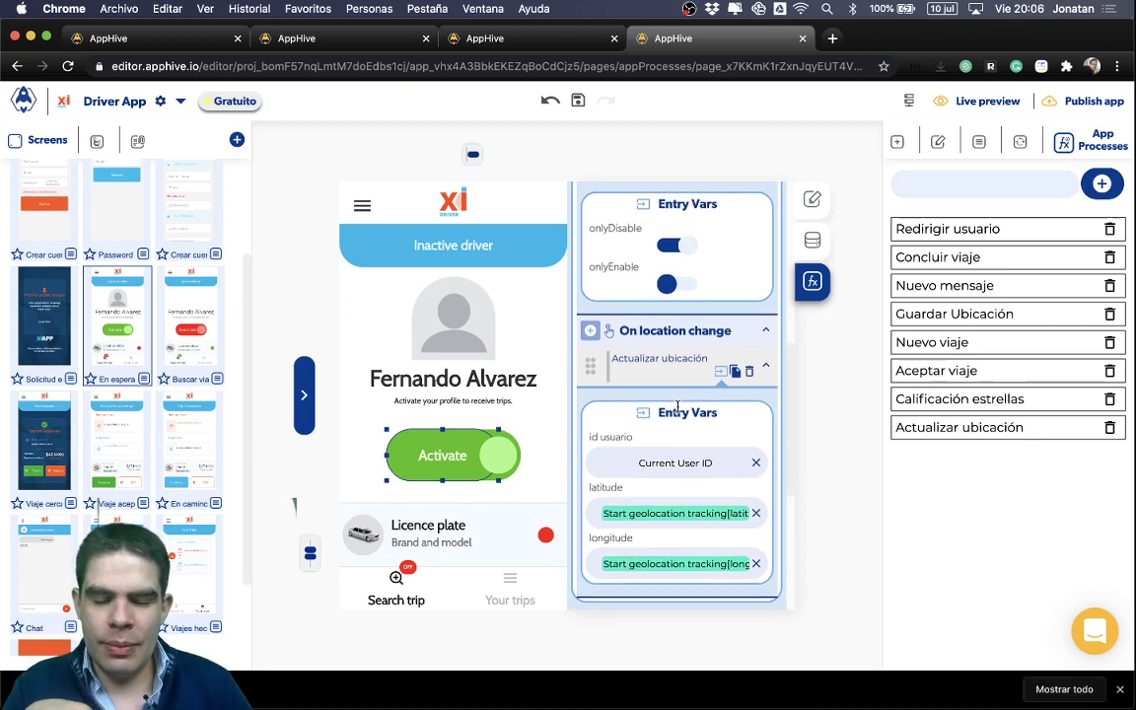
# Review the Start geolocation tracking callbacks, including the Actualizar ubicación call under On location change.
pyautogui.scroll(5, 678, 404)
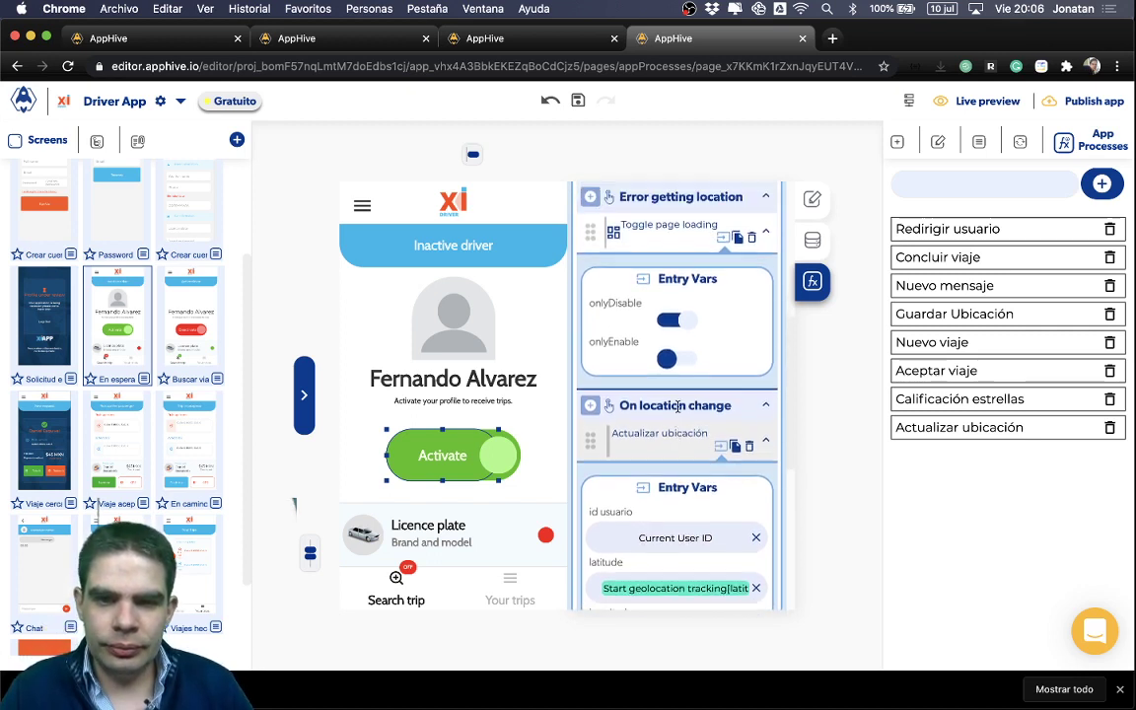
pyautogui.scroll(1, 678, 404)
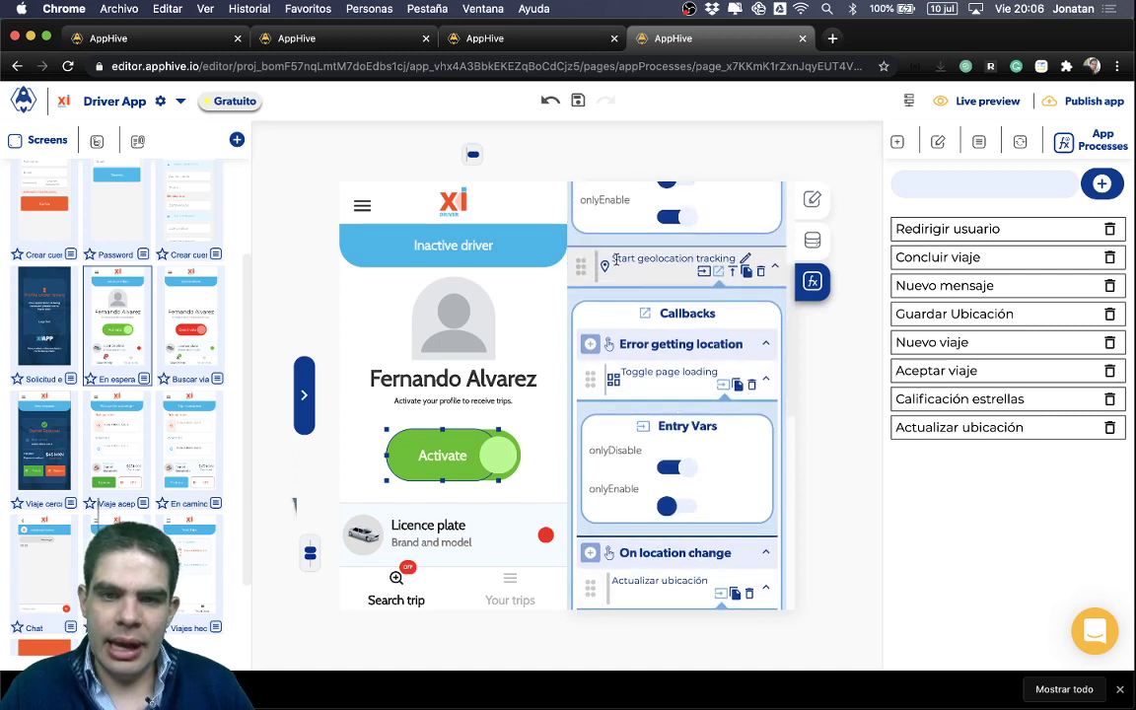
pyautogui.scroll(-7, 675, 259)
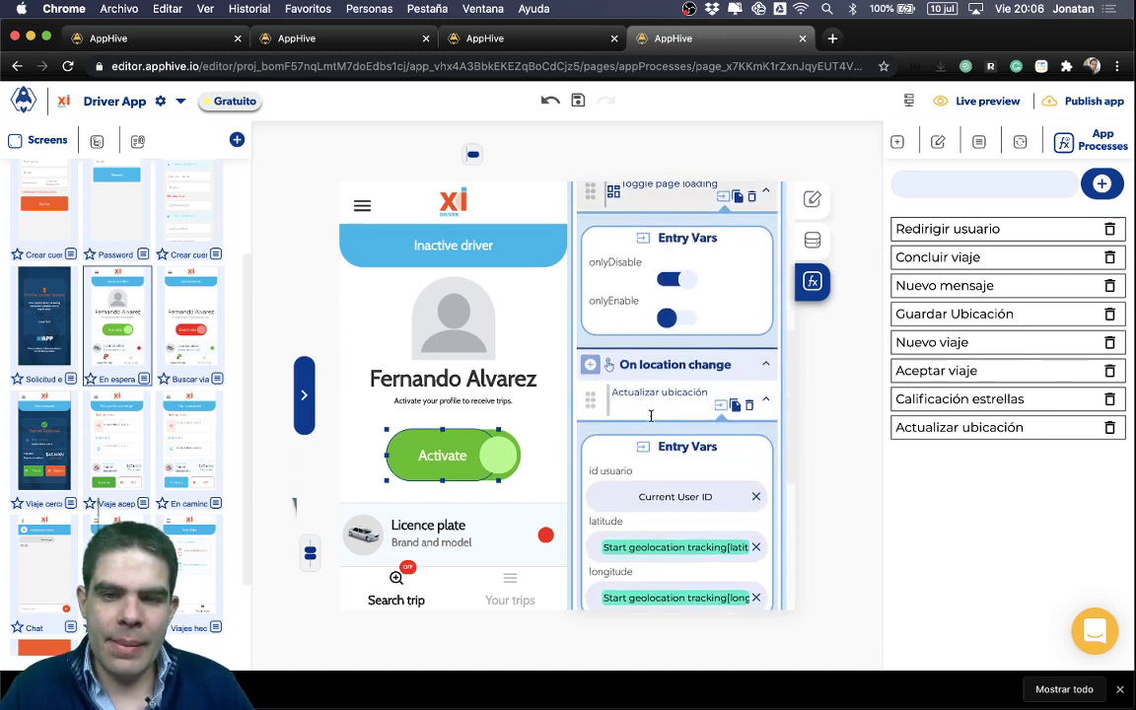
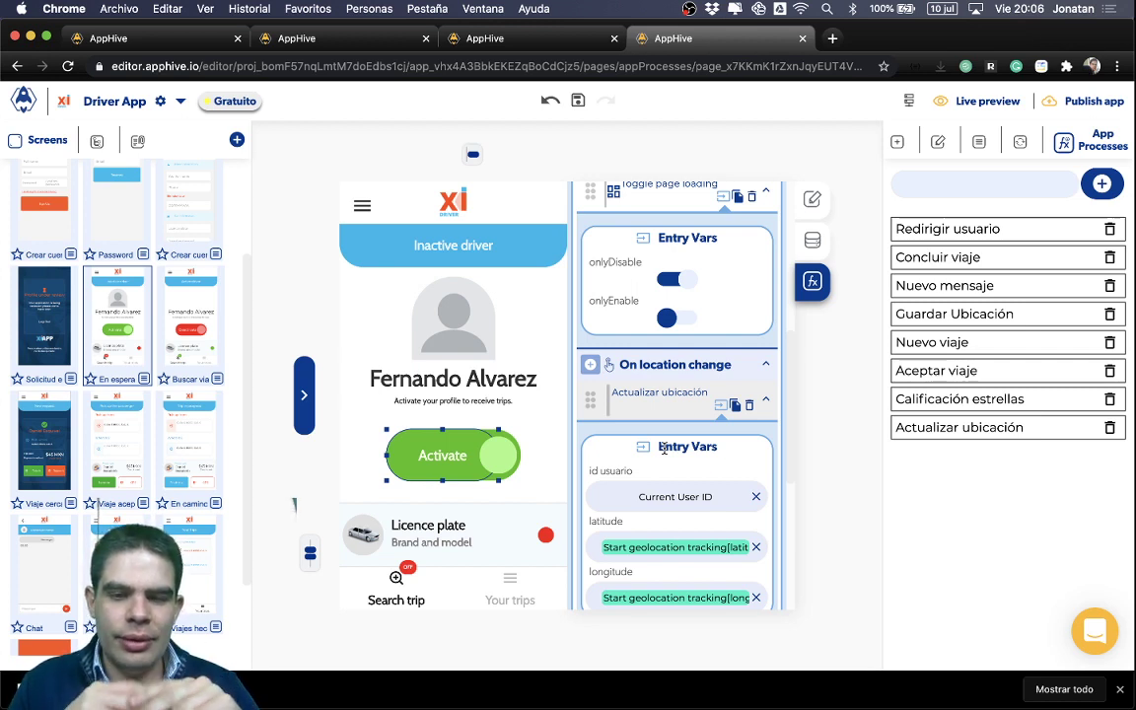
pyautogui.scroll(-1, 664, 449)
pyautogui.scroll(4, 674, 398)
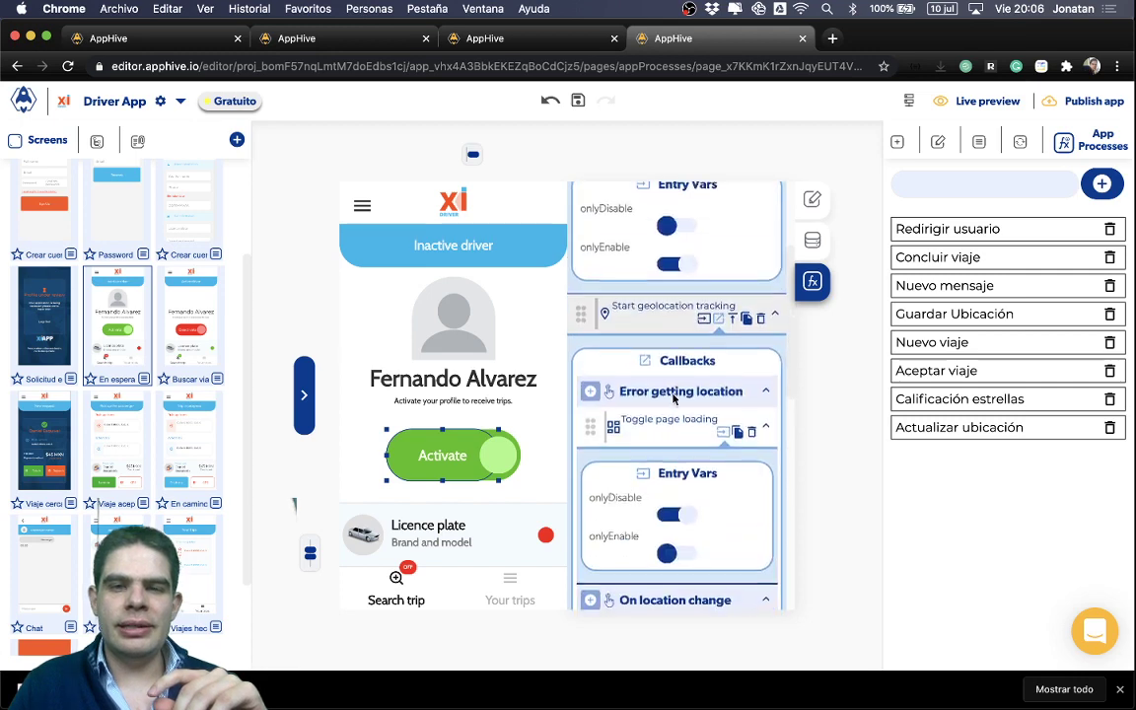
pyautogui.scroll(-5, 661, 355)
pyautogui.scroll(-1, 659, 342)
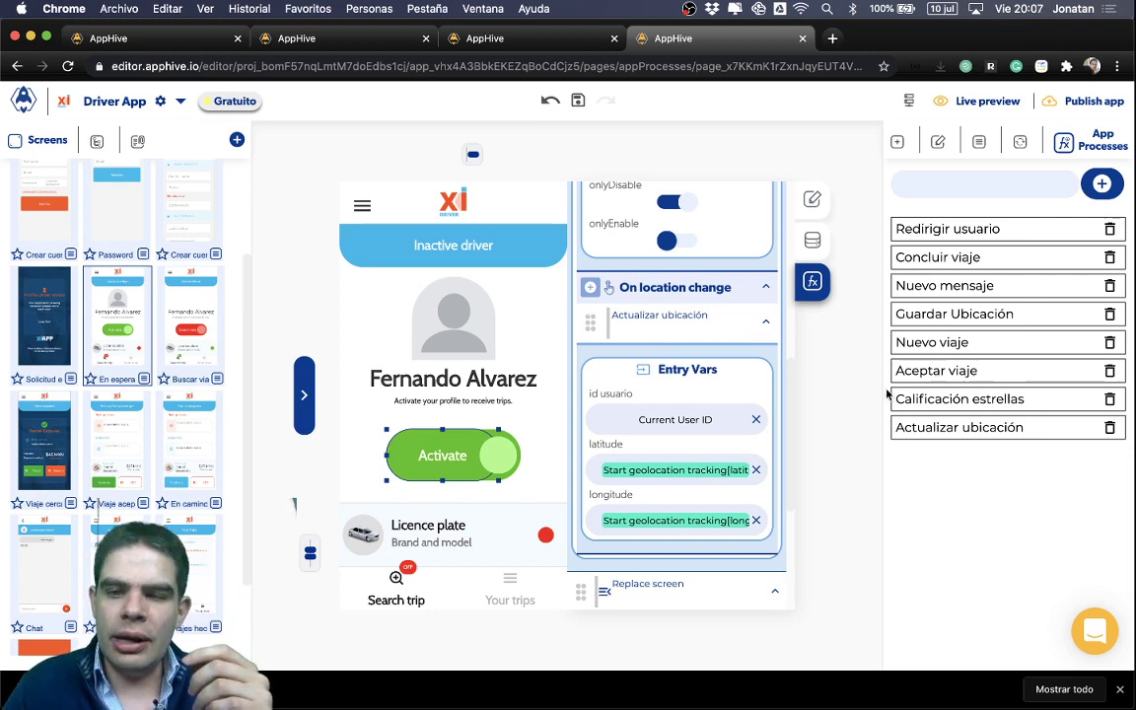
# Add a process callback named Exito to the Actualizar ubicación app process.
pyautogui.click(915, 439)
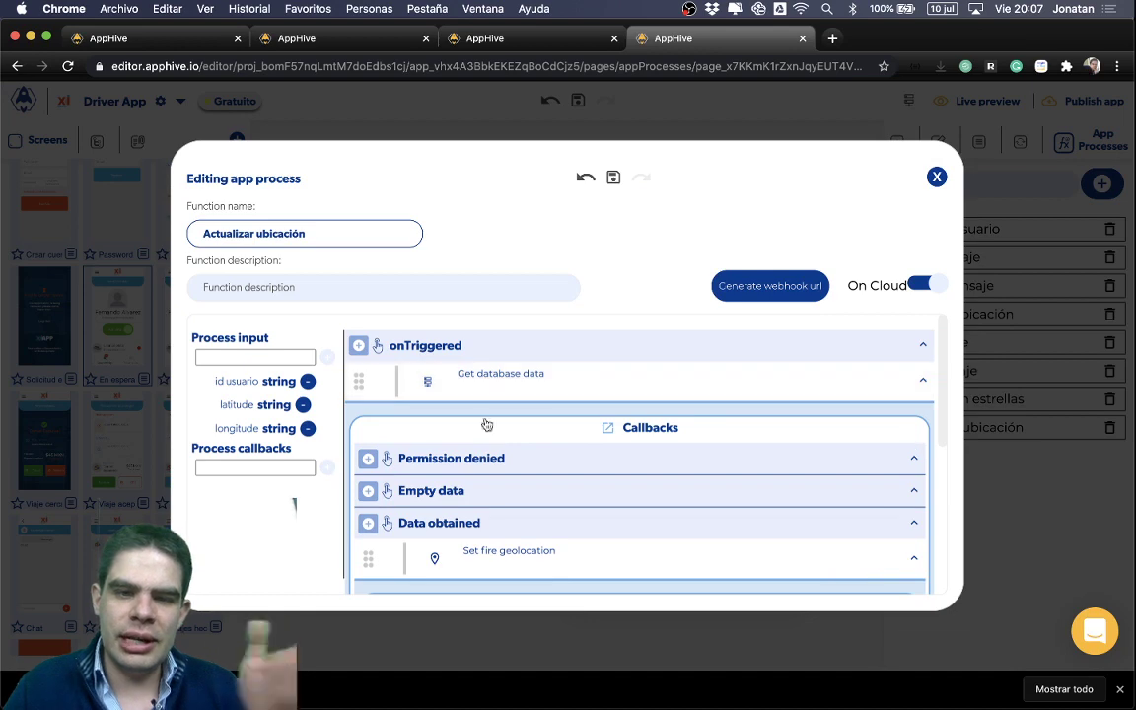
pyautogui.scroll(-2, 617, 413)
pyautogui.scroll(1, 563, 352)
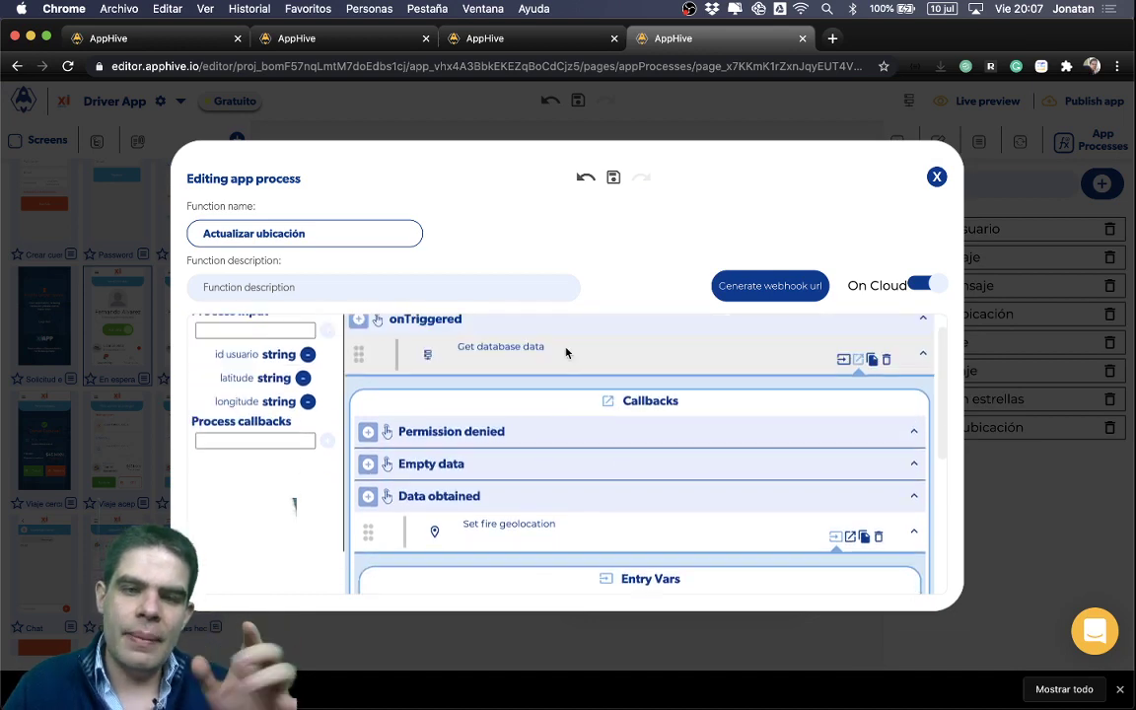
pyautogui.scroll(-3, 545, 373)
pyautogui.scroll(-2, 553, 464)
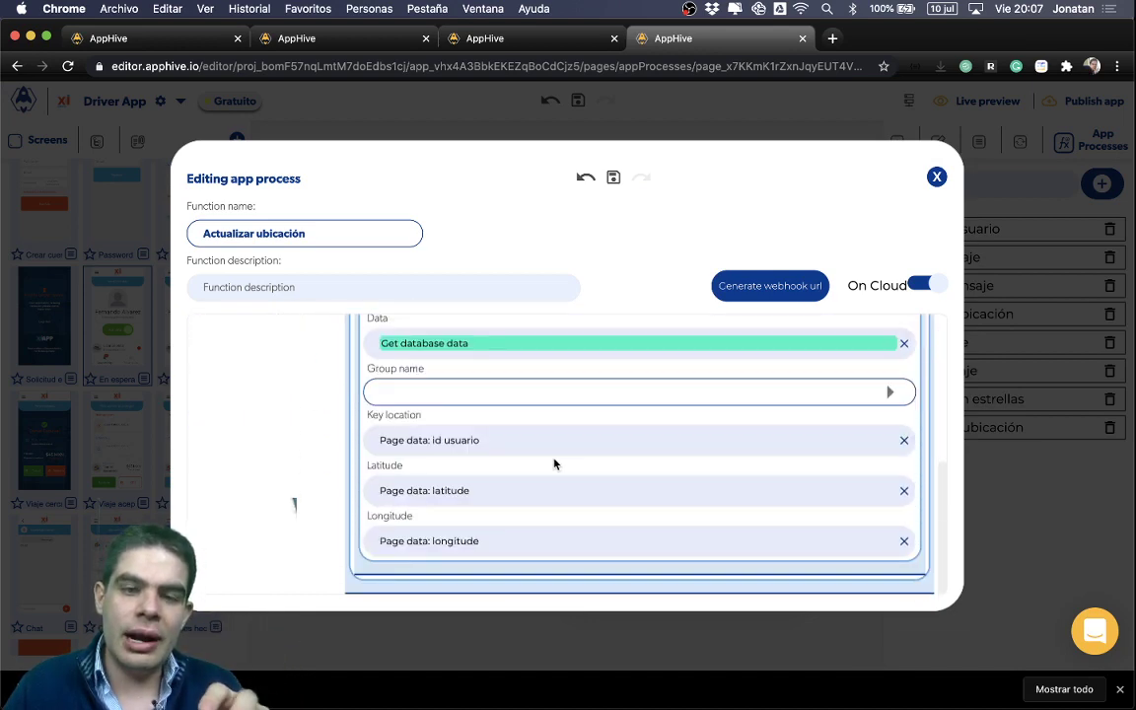
pyautogui.scroll(2, 553, 464)
pyautogui.scroll(2, 553, 464)
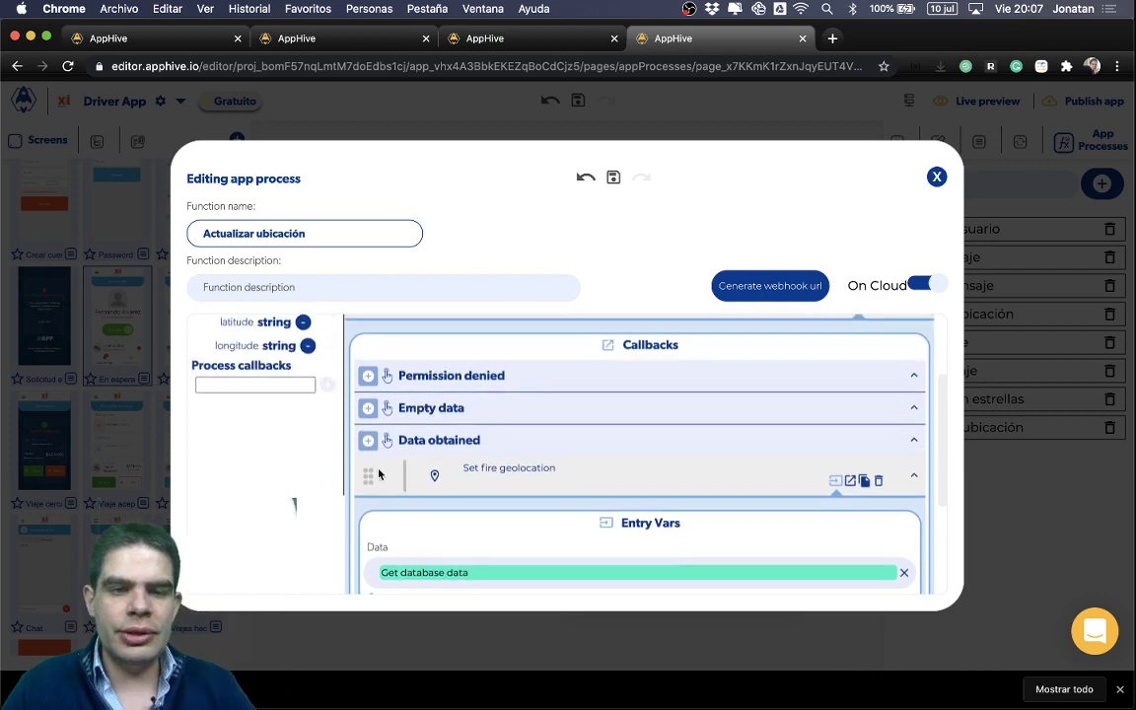
pyautogui.click(238, 384)
pyautogui.write('Exito')
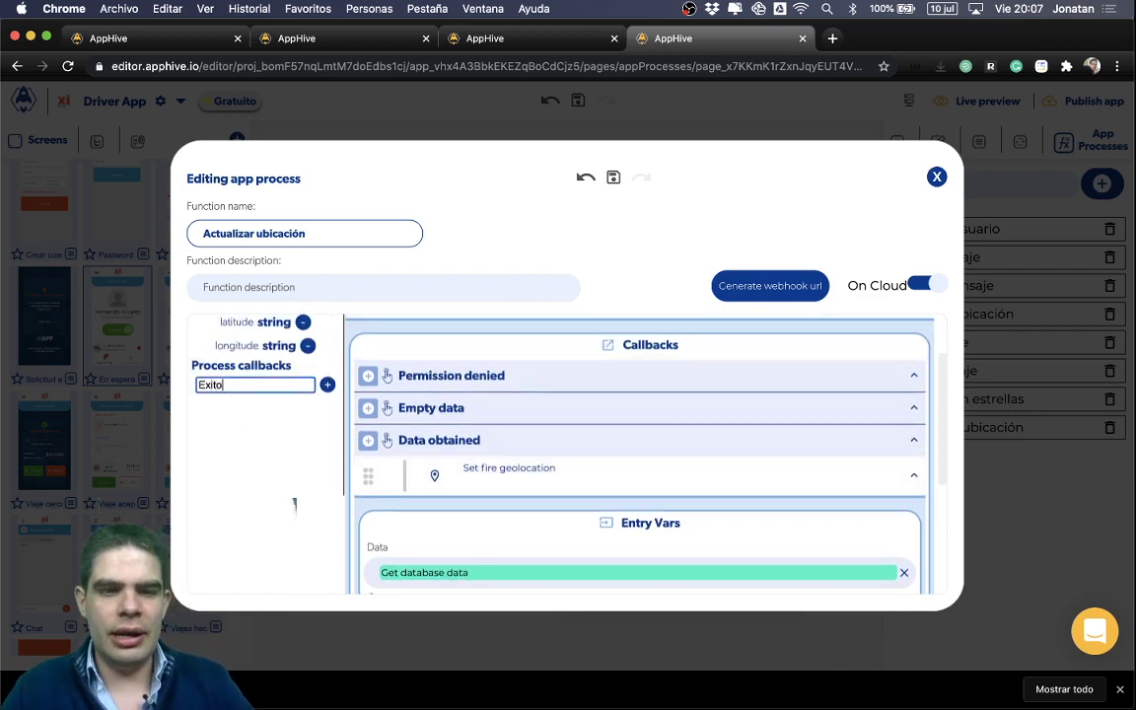
pyautogui.click(327, 385)
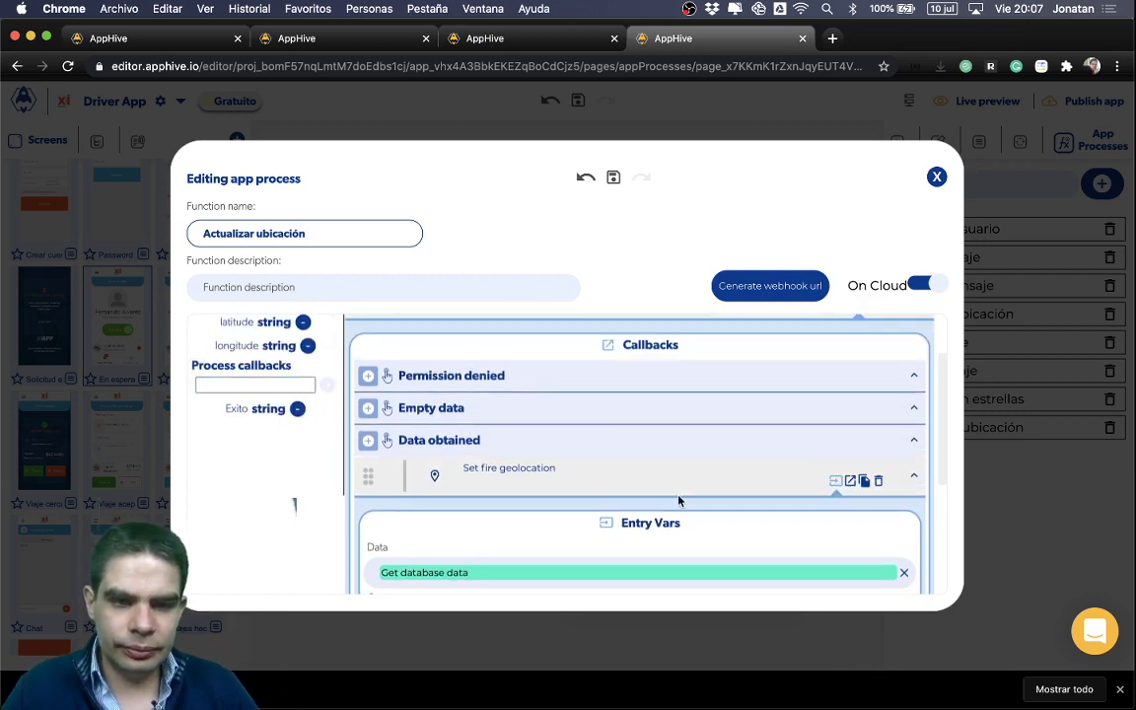
# Add the Exito process callback under Success at set location of the Set fire geolocation function.
pyautogui.click(850, 480)
pyautogui.scroll(-1, 743, 533)
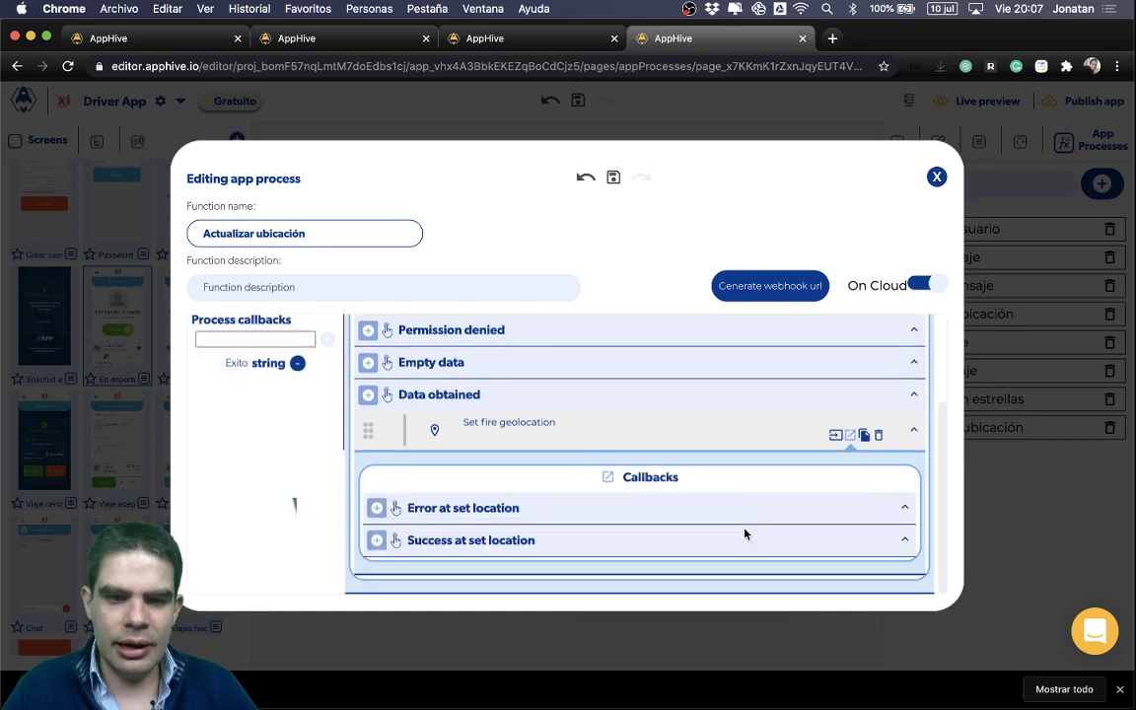
pyautogui.click(377, 540)
pyautogui.moveTo(378, 529)
pyautogui.moveTo(457, 582)
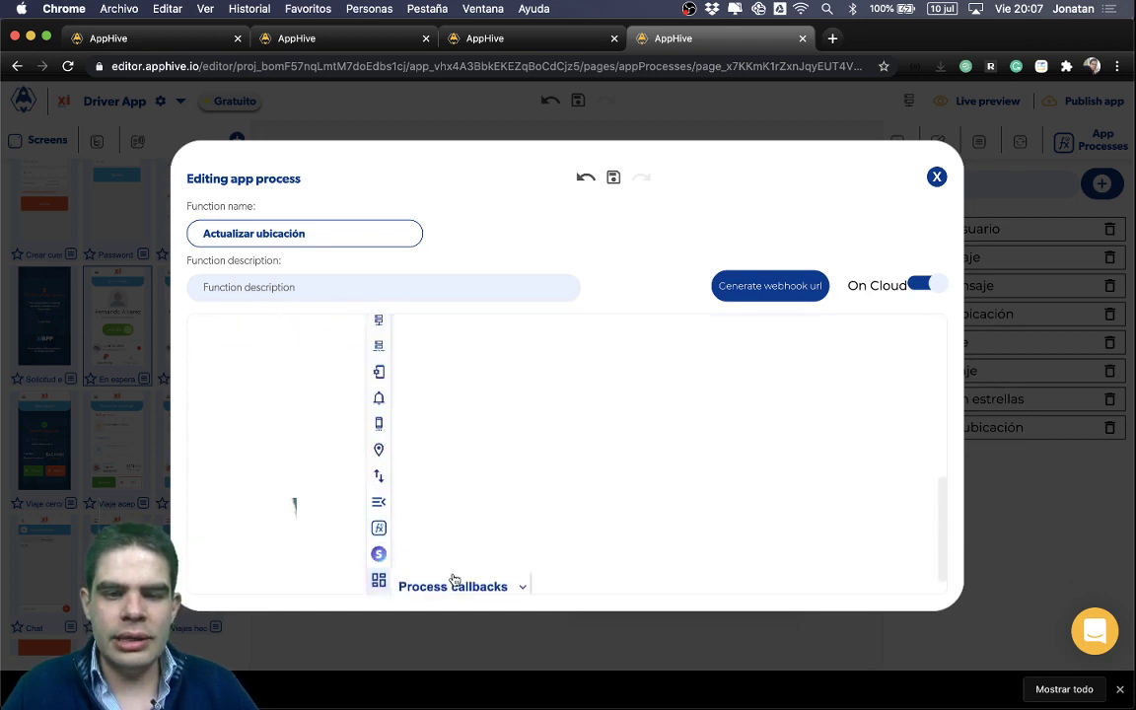
pyautogui.scroll(-1, 444, 580)
pyautogui.click(443, 580)
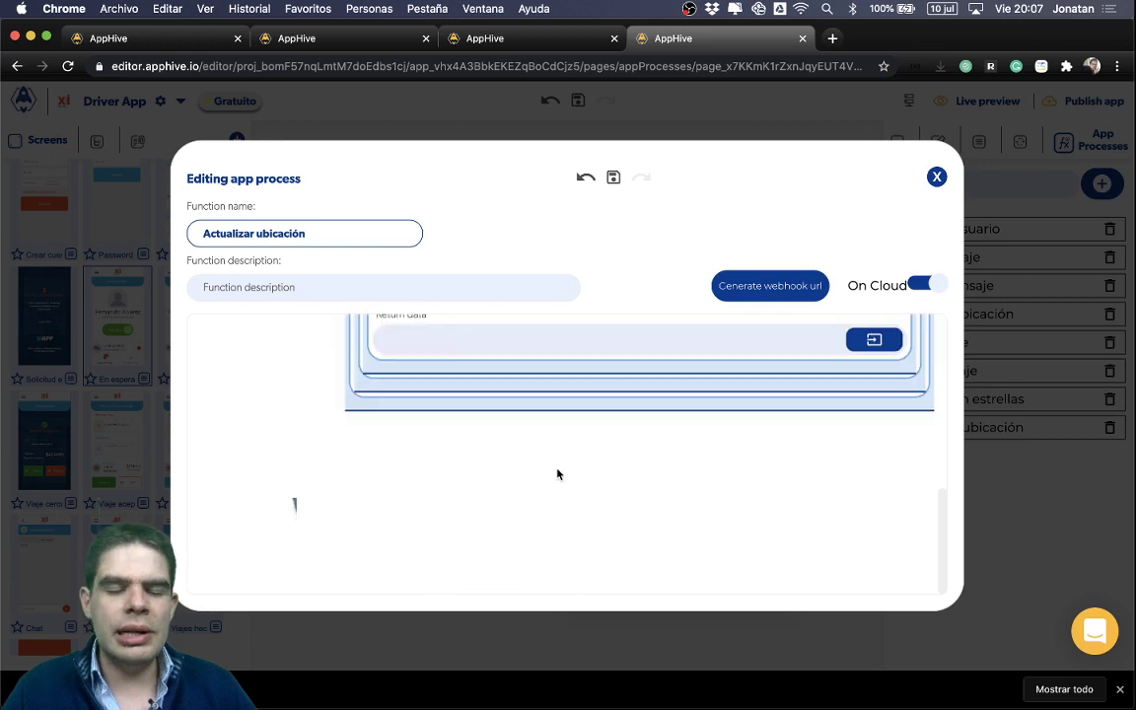
pyautogui.scroll(-2, 559, 475)
pyautogui.scroll(2, 558, 475)
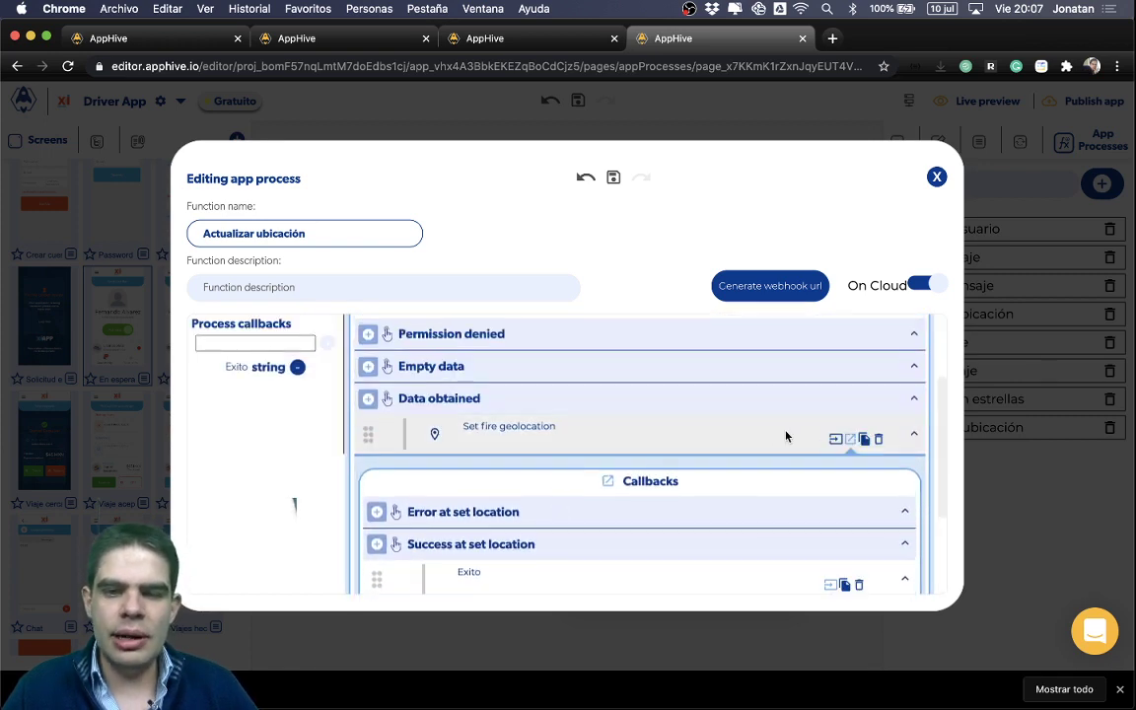
# Review the Set fire geolocation entry values in the Actualizar ubicación process, and close the process editor.
pyautogui.click(837, 441)
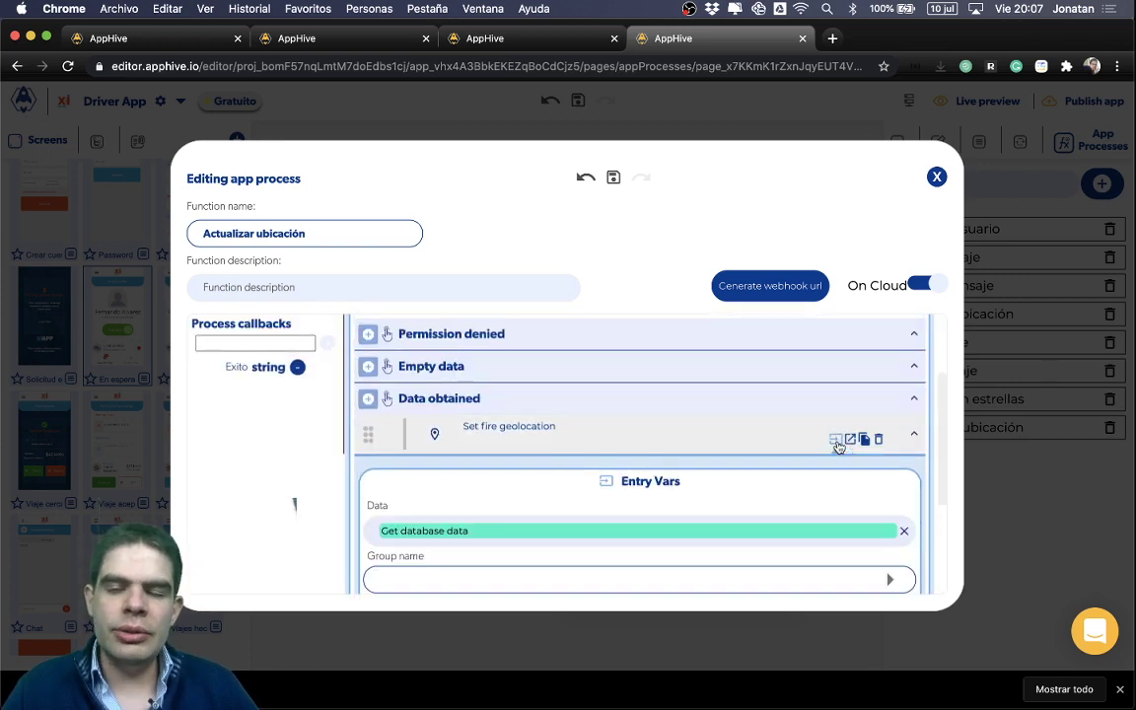
pyautogui.scroll(-4, 838, 447)
pyautogui.scroll(3, 838, 449)
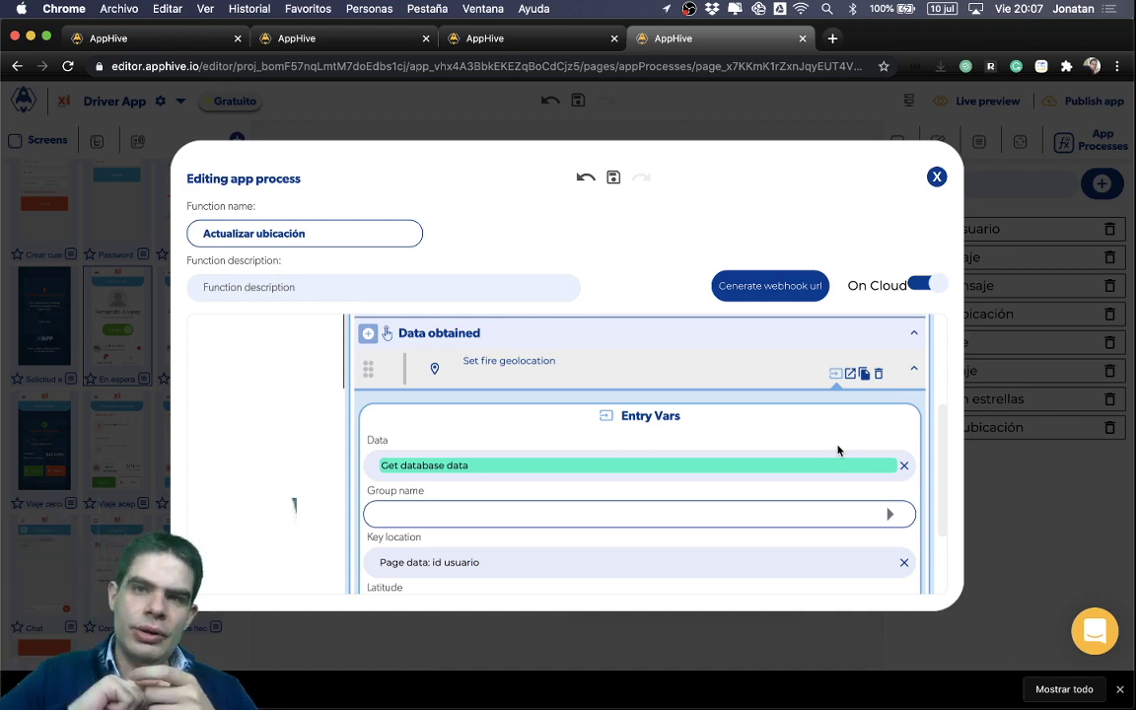
pyautogui.click(1027, 495)
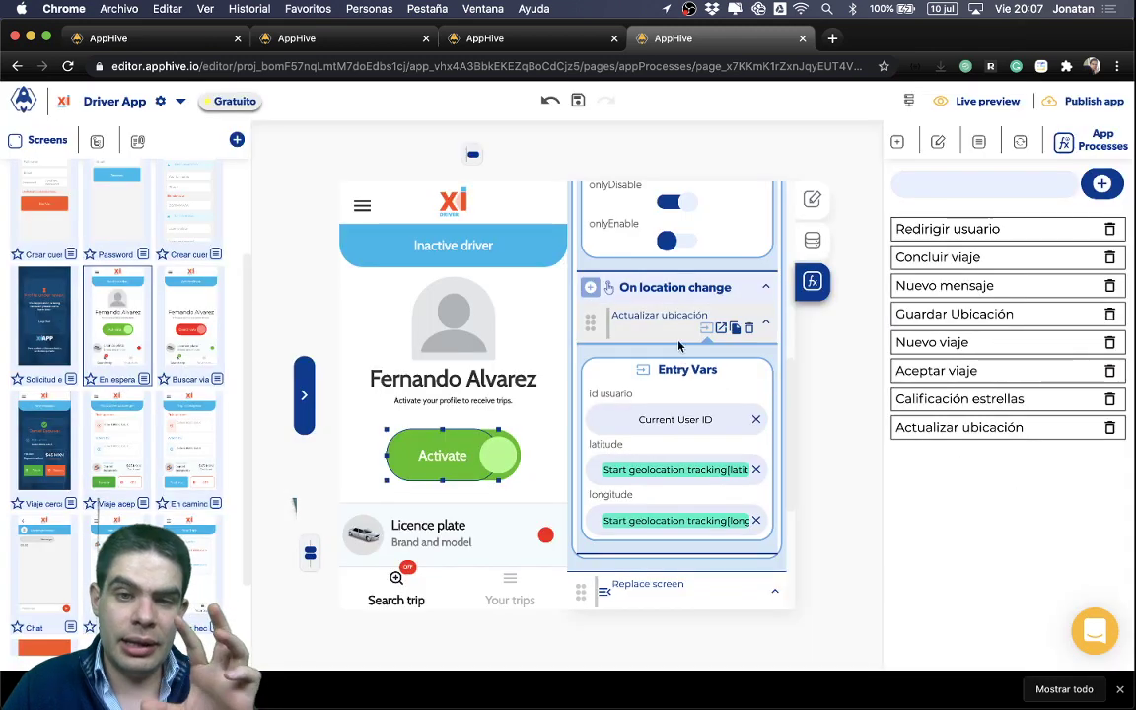
pyautogui.click(944, 434)
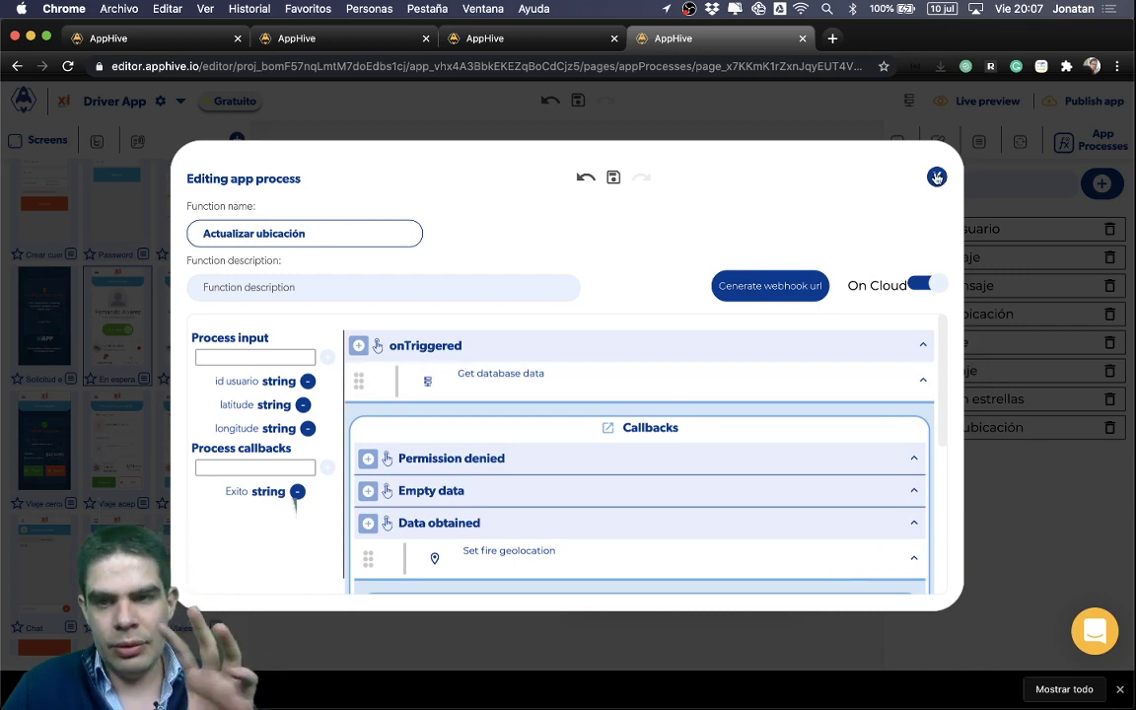
pyautogui.click(936, 176)
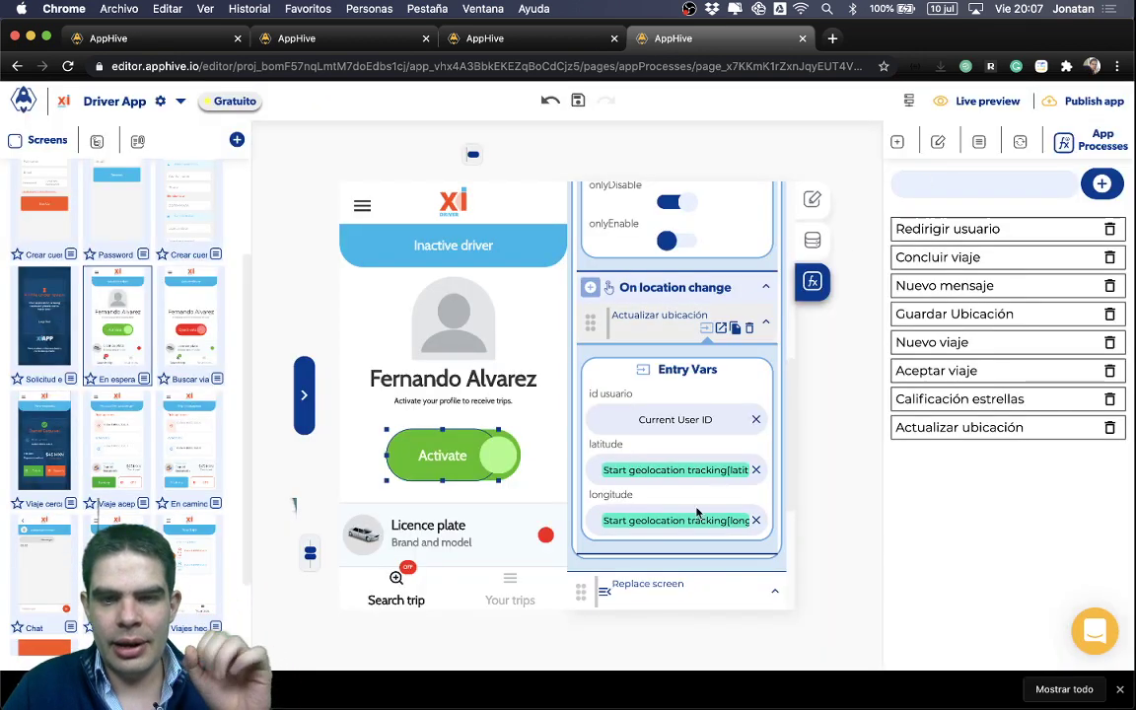
# Switch to QuickTime Player to check the mirrored driver app, and return to the Driver App editor in Chrome.
pyautogui.click(690, 678)
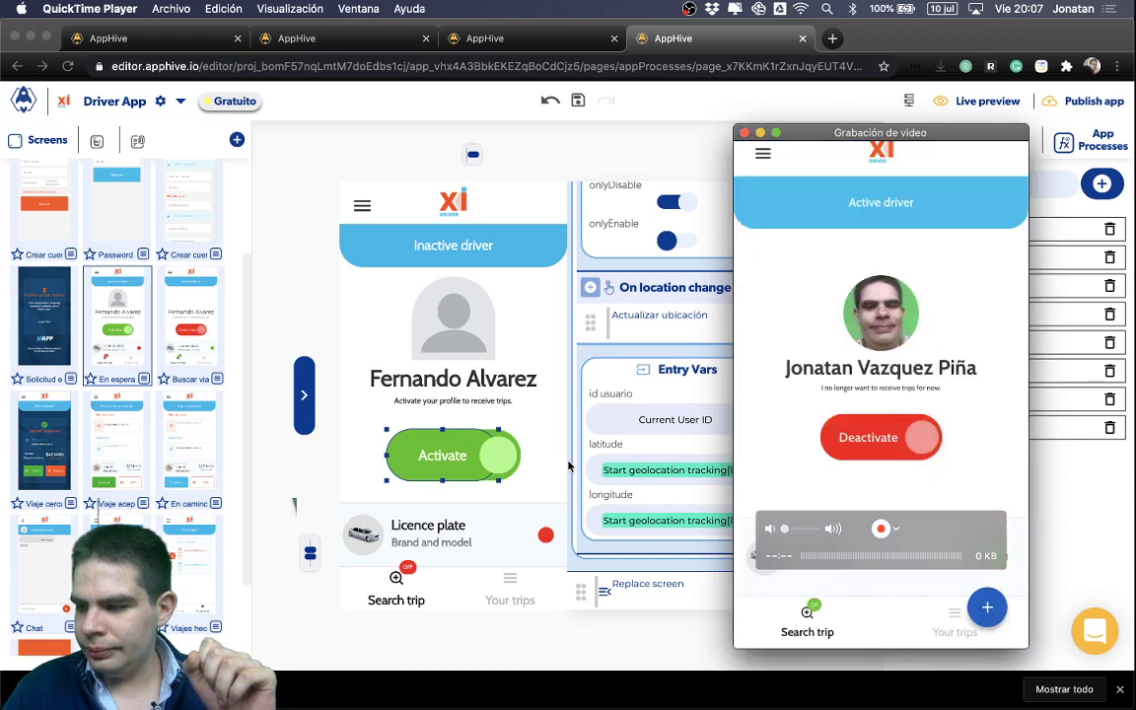
pyautogui.click(646, 200)
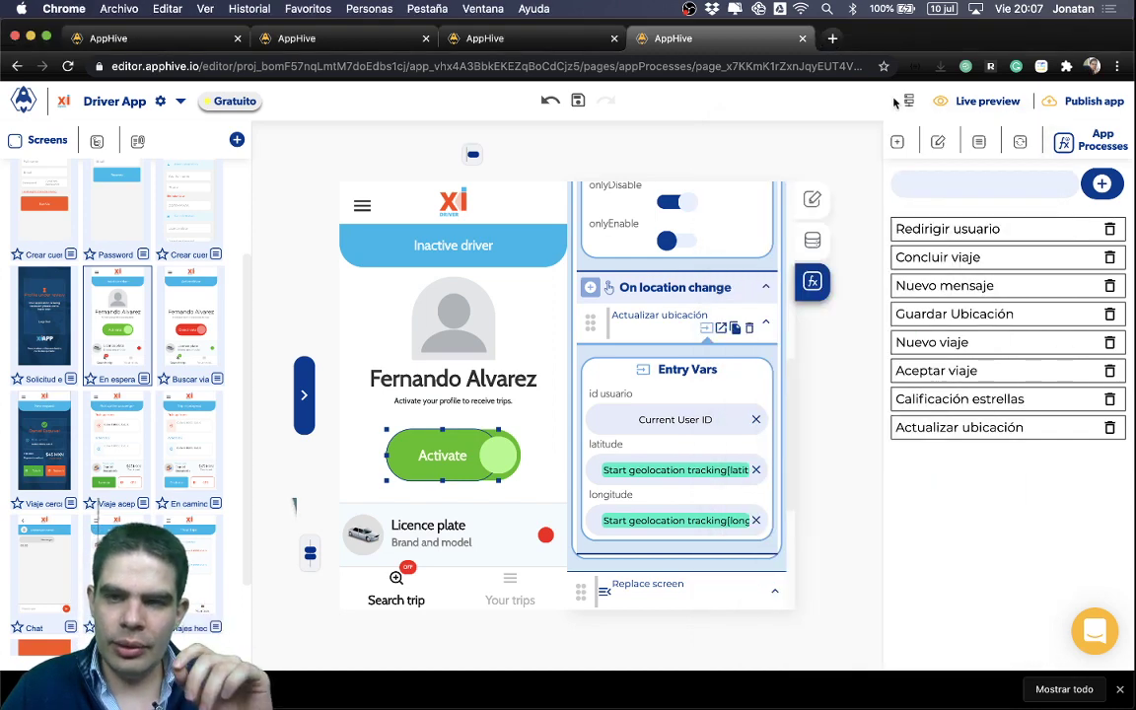
# Examine the latitude, longitude and extra data stored in the No group name group of Cloud geofire, and close the viewer.
pyautogui.moveTo(910, 100)
pyautogui.click(848, 148)
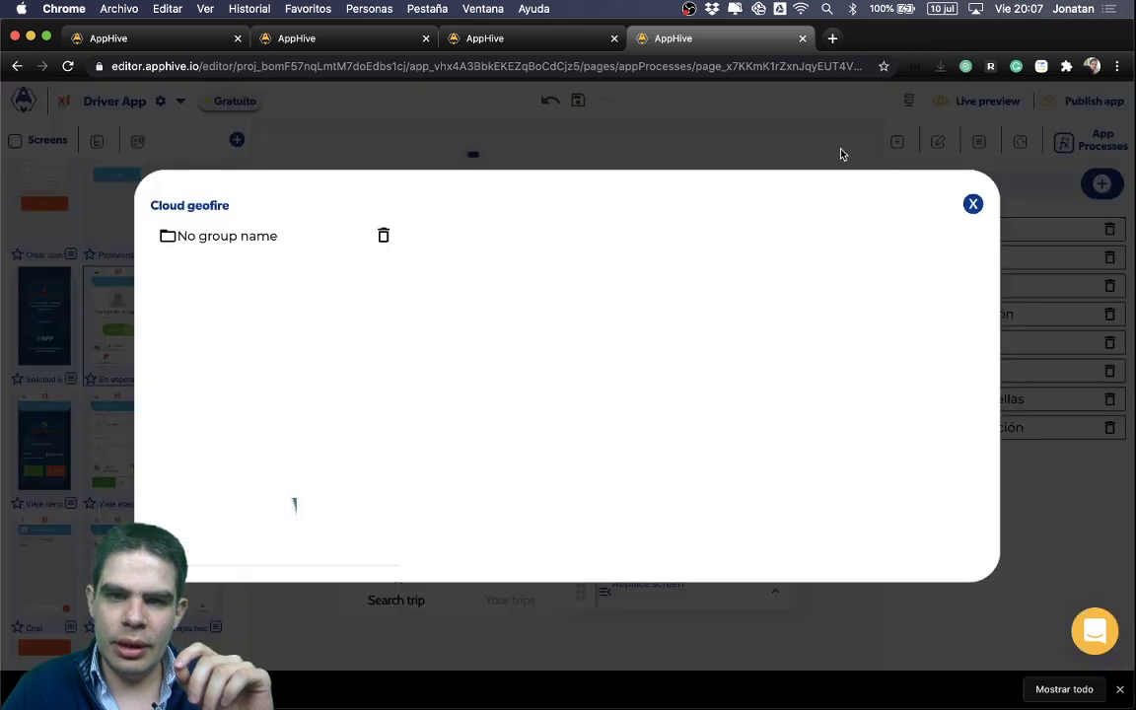
pyautogui.click(302, 235)
pyautogui.hscroll(5, 654, 289)
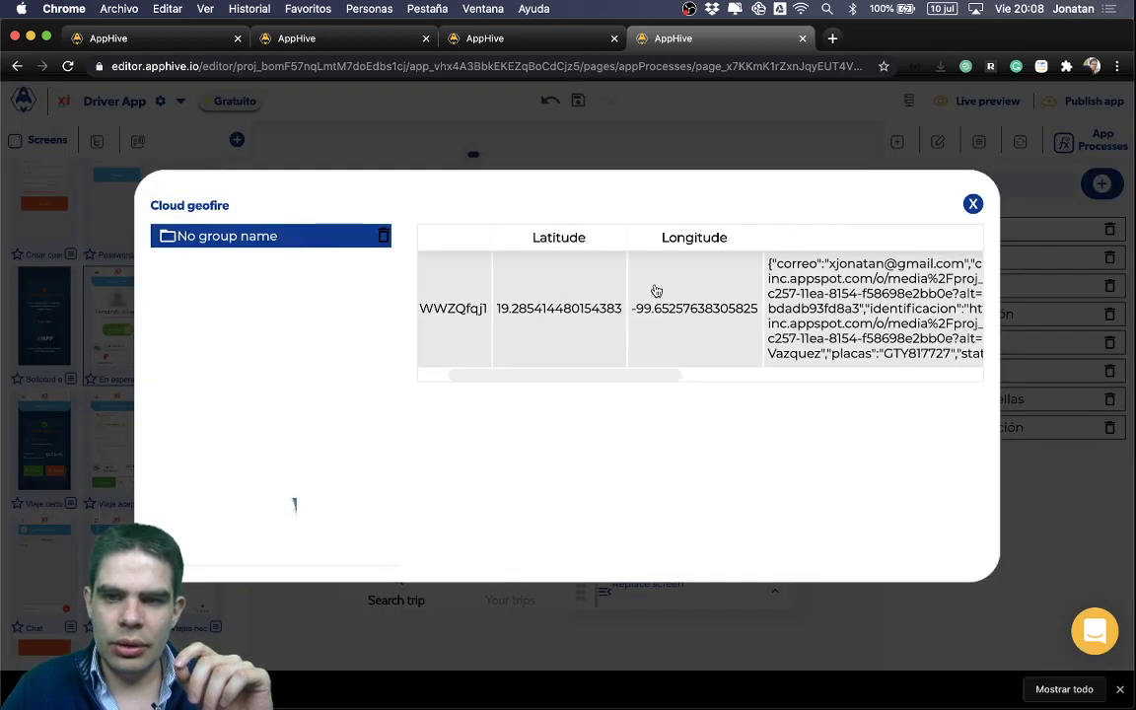
pyautogui.hscroll(5, 730, 308)
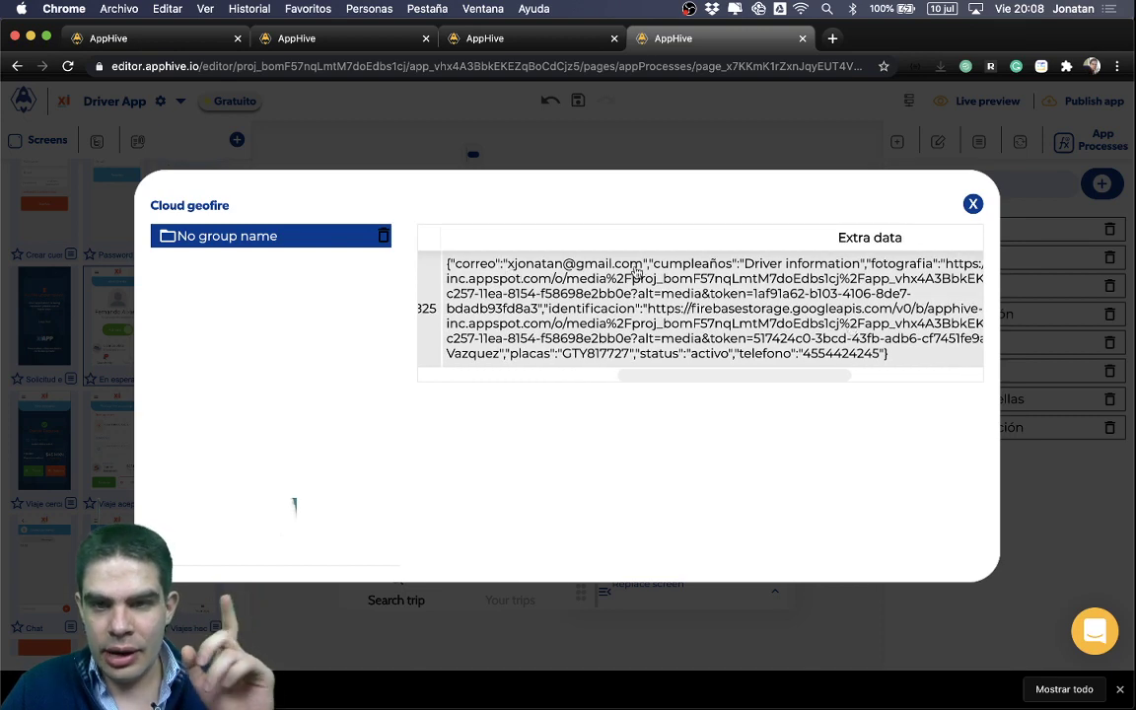
pyautogui.hscroll(2, 679, 269)
pyautogui.hscroll(6, 680, 270)
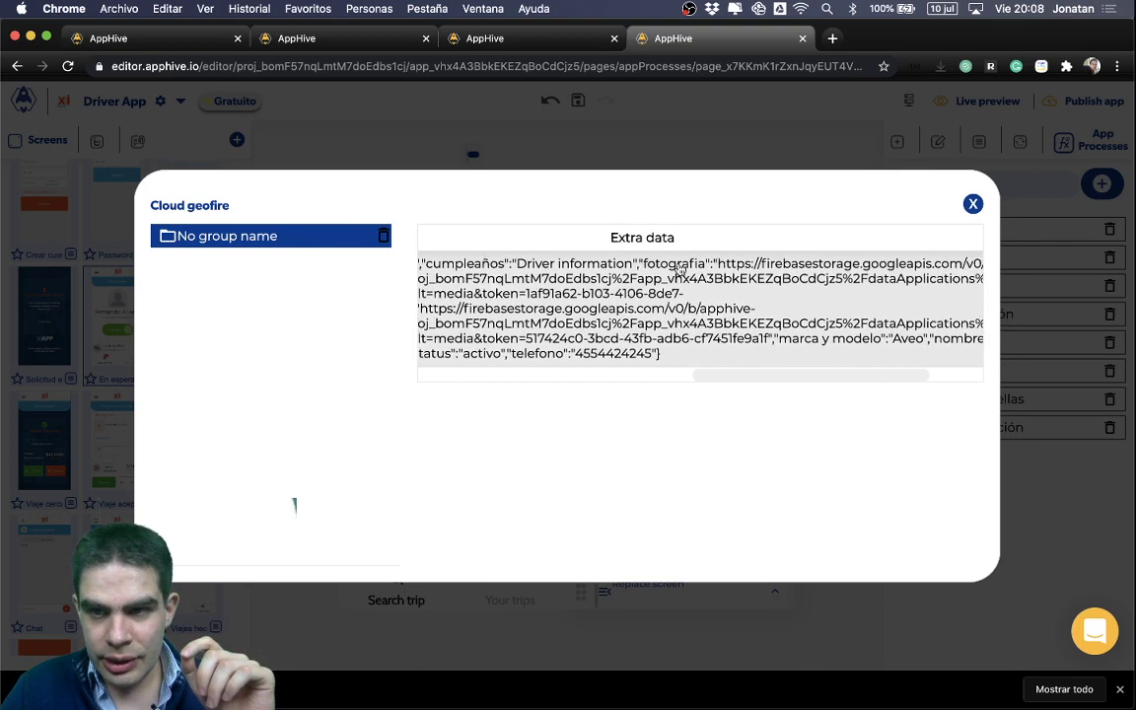
pyautogui.hscroll(-7, 679, 269)
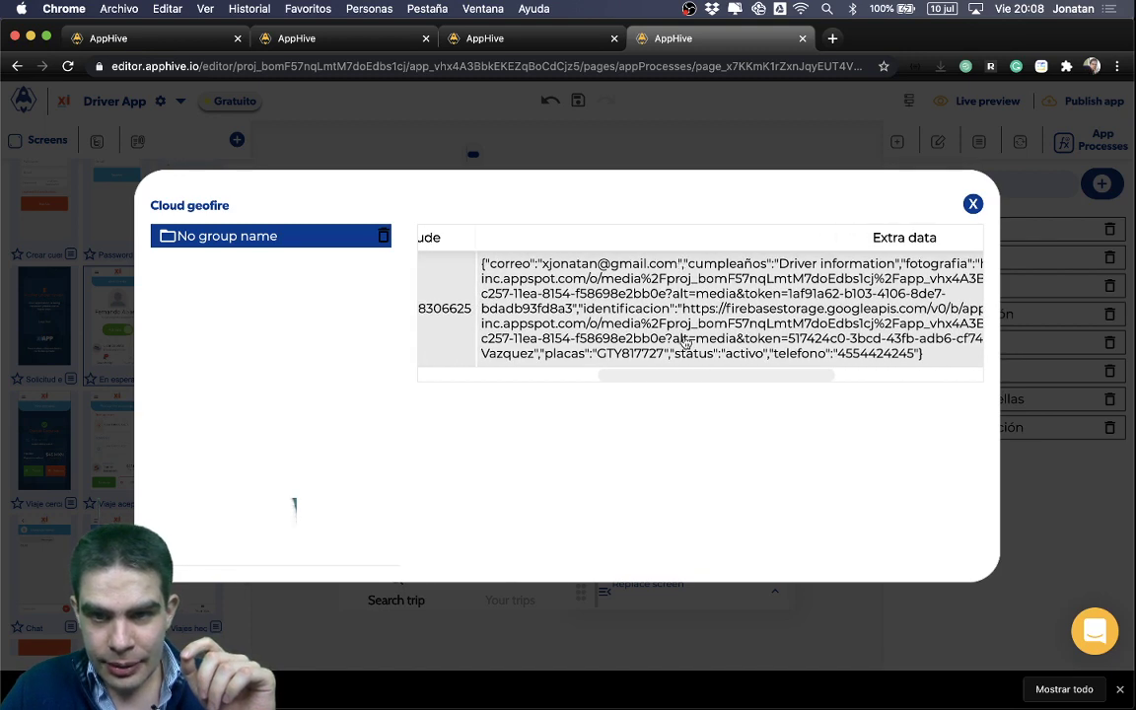
pyautogui.hscroll(2, 686, 343)
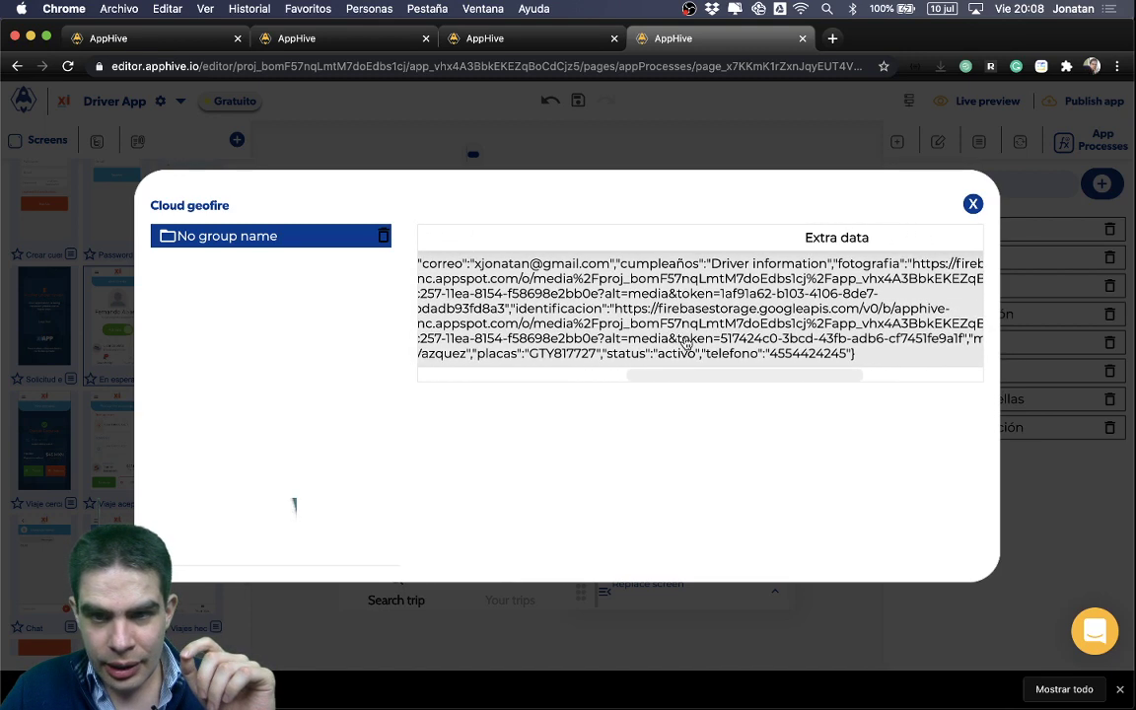
pyautogui.hscroll(-1, 685, 343)
pyautogui.hscroll(6, 631, 353)
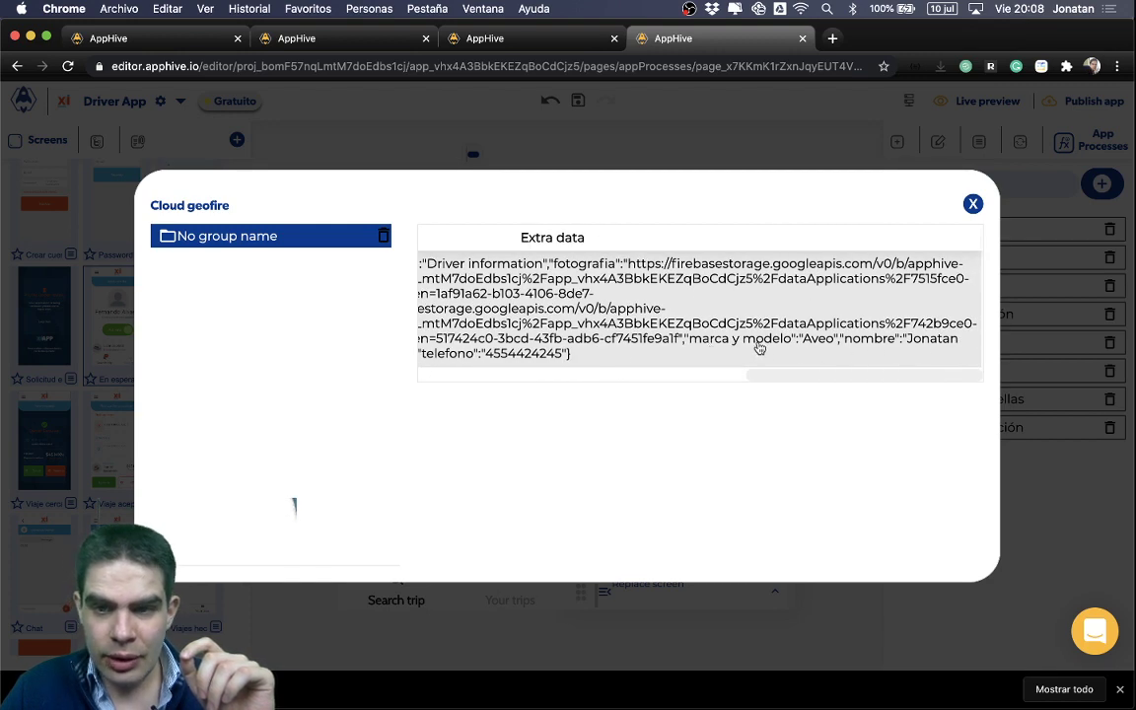
pyautogui.click(735, 594)
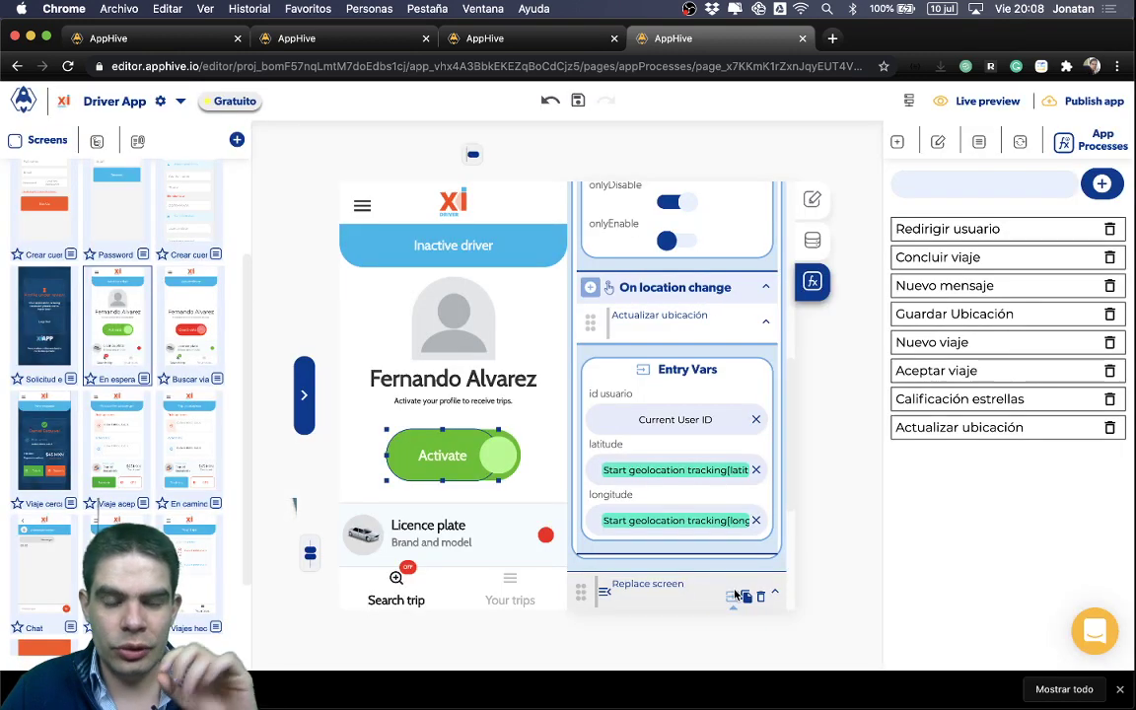
# Switch to the Taxi APP - Admin editor and add a Concat function under New key location entered on the Mapa screen.
pyautogui.click(540, 41)
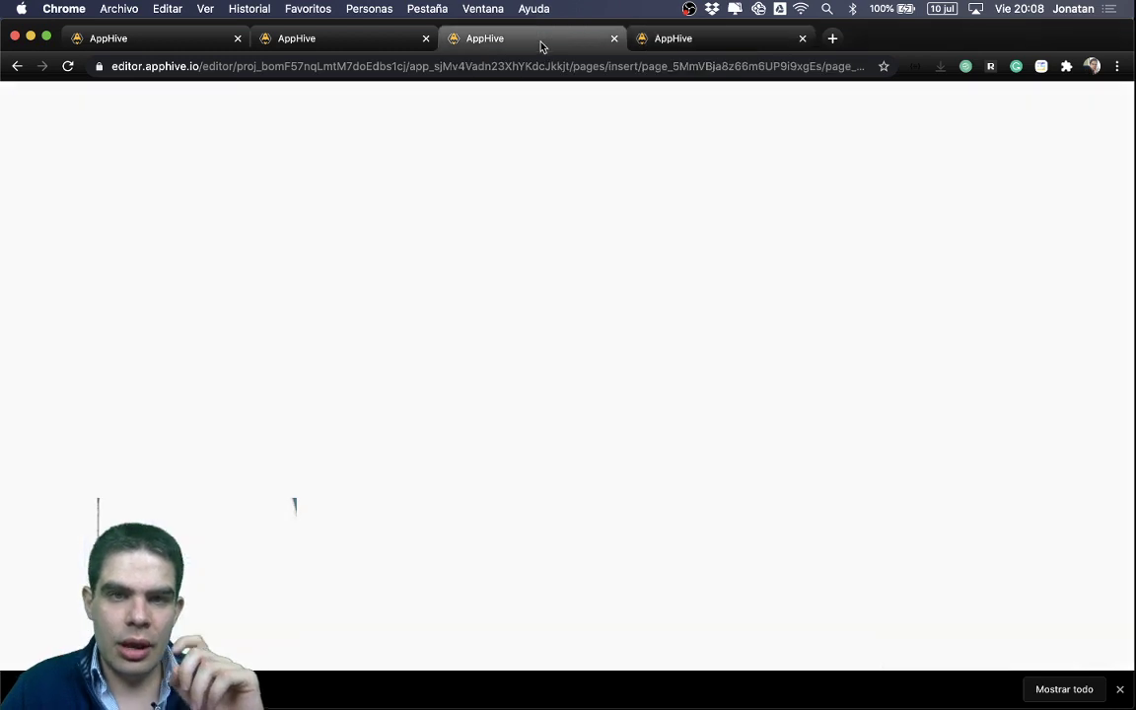
pyautogui.scroll(-1, 638, 360)
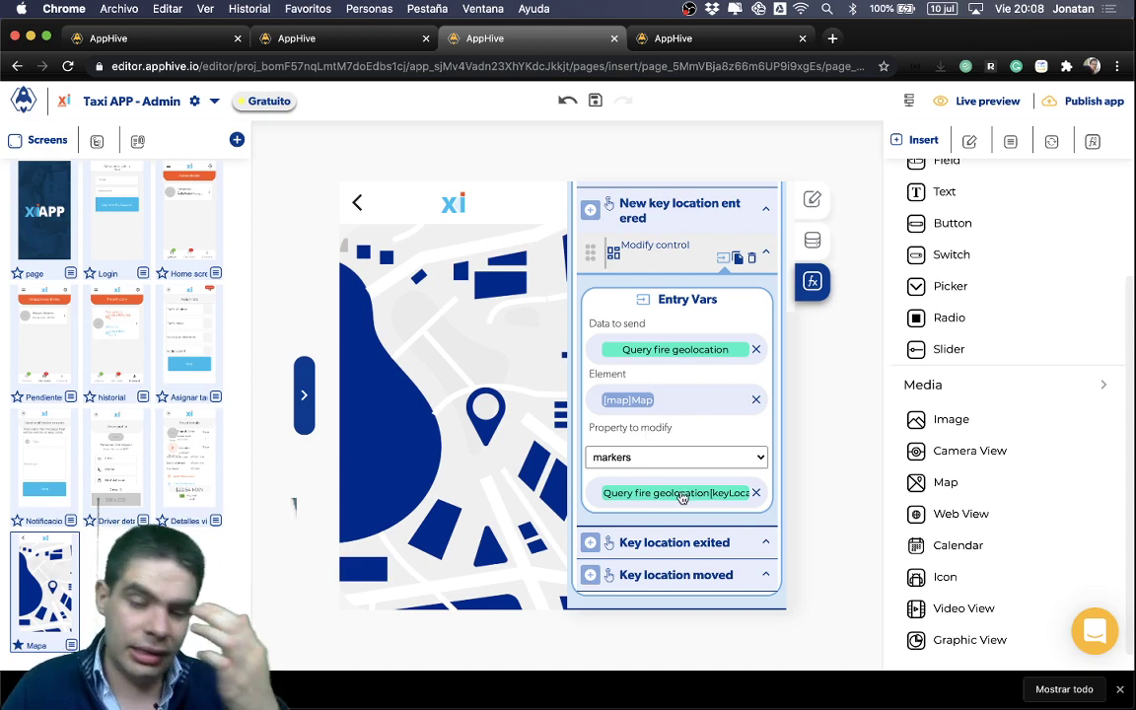
pyautogui.click(591, 215)
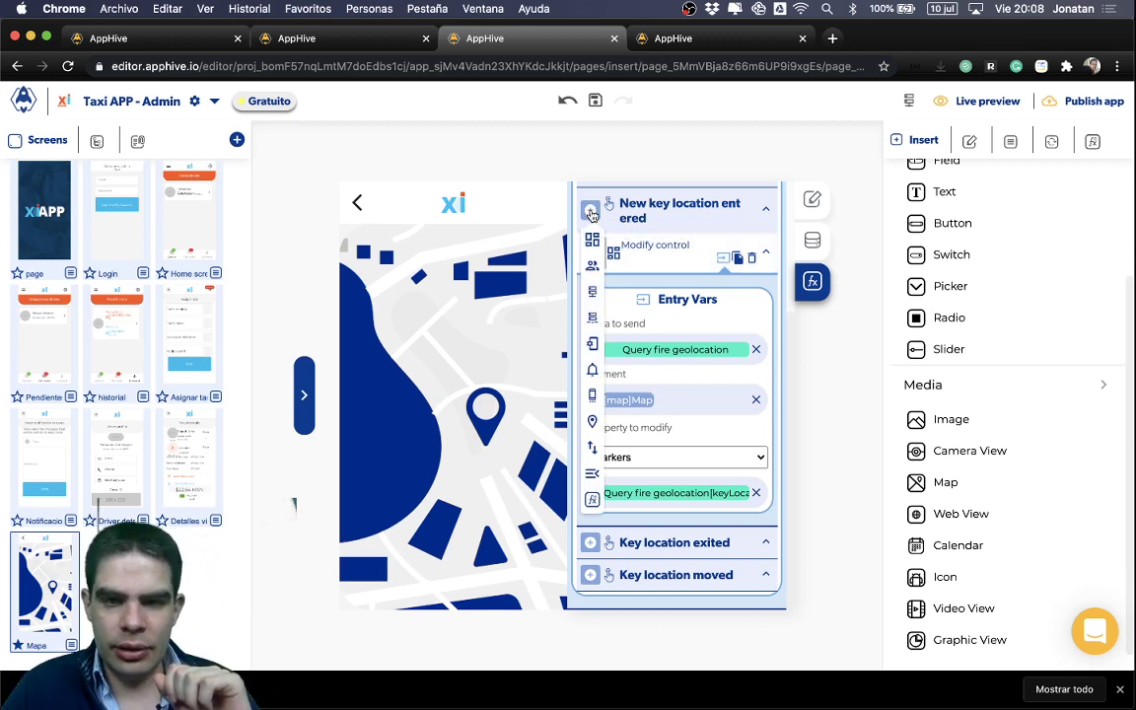
pyautogui.moveTo(591, 341)
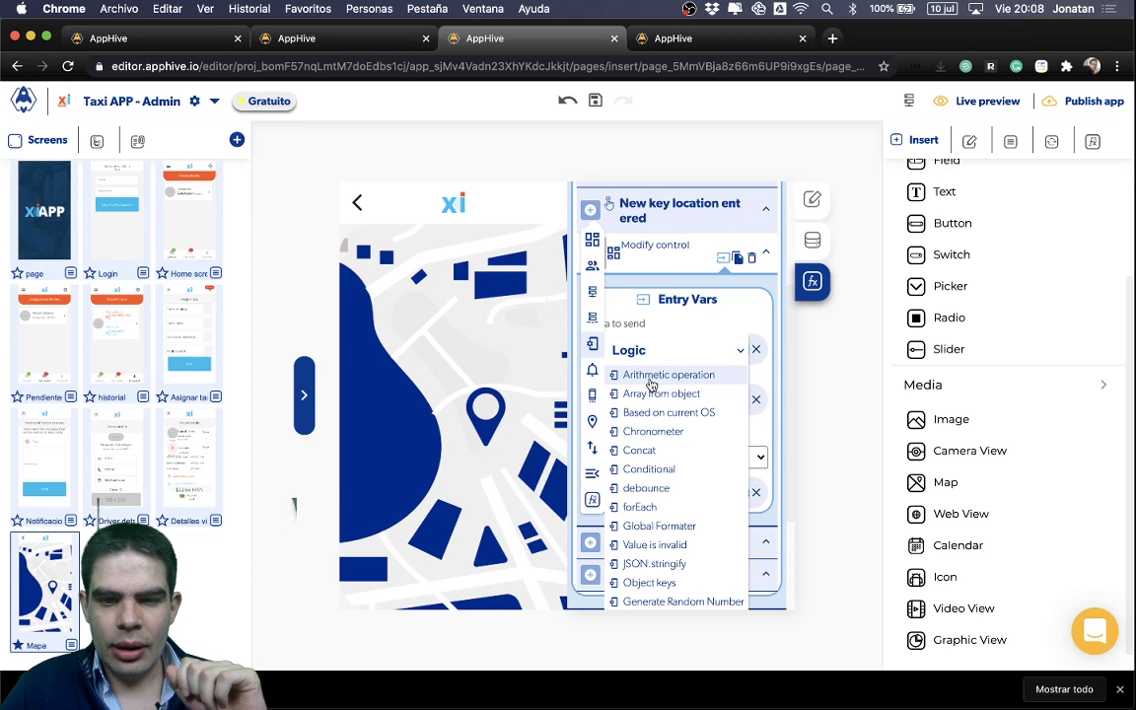
pyautogui.click(639, 450)
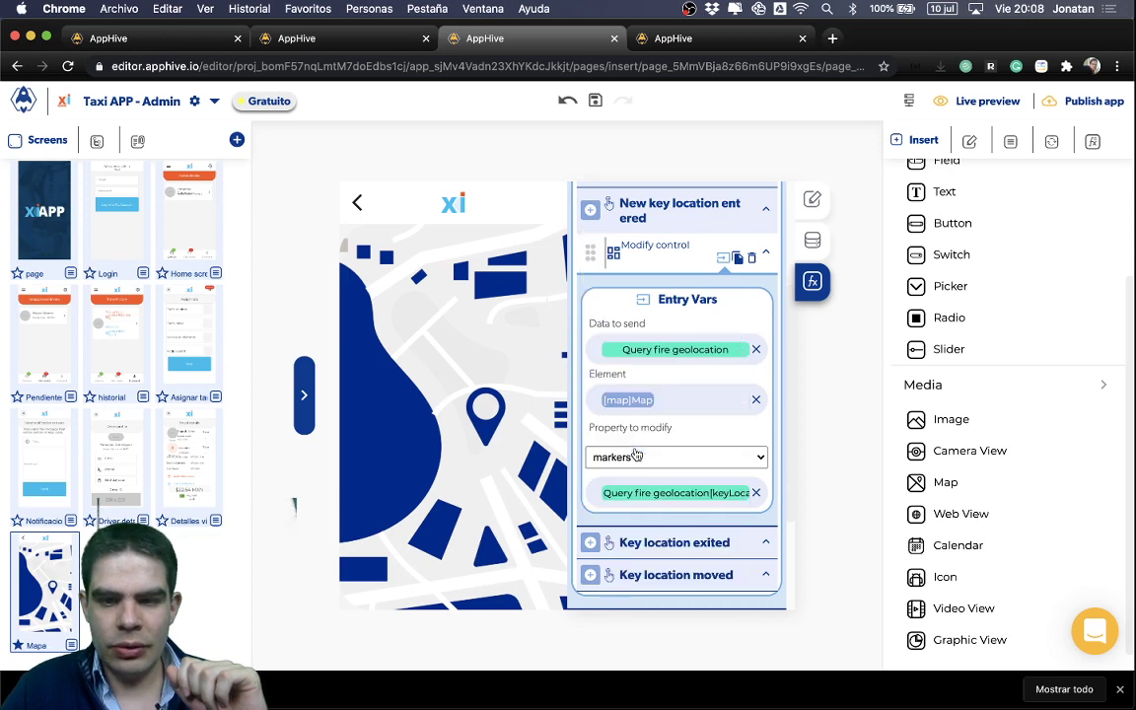
pyautogui.scroll(-2, 637, 455)
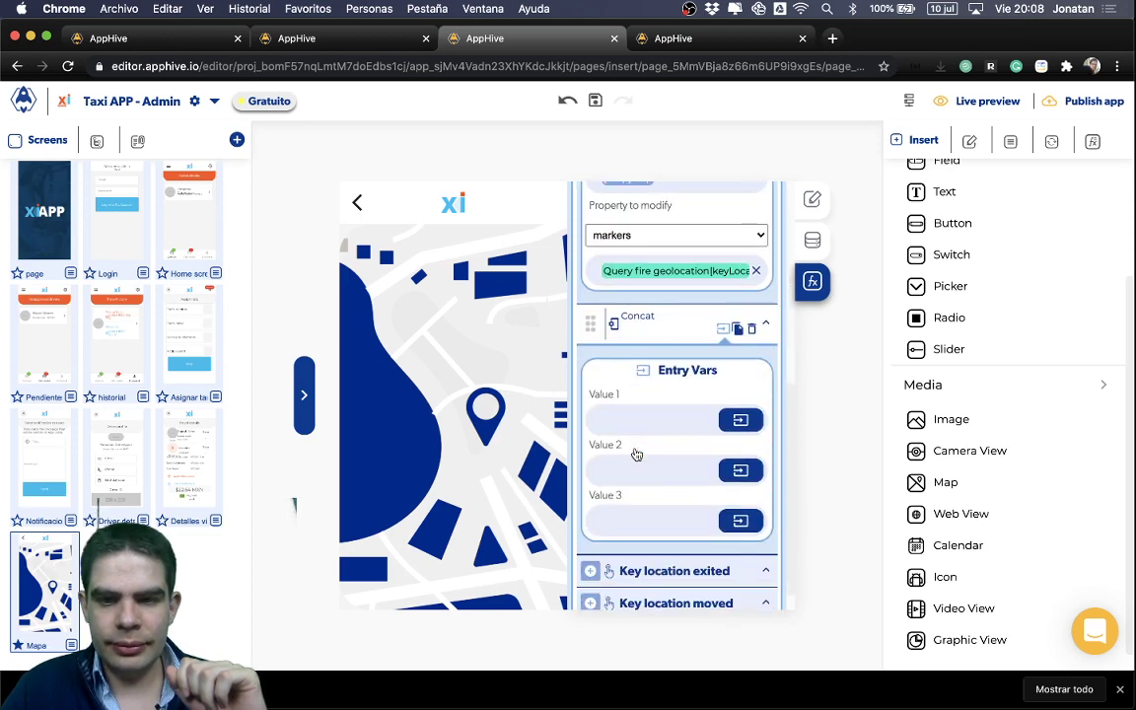
# Set Value 1 of the Concat function to the keyLocation attribute of the Query fire geolocation output.
pyautogui.click(725, 421)
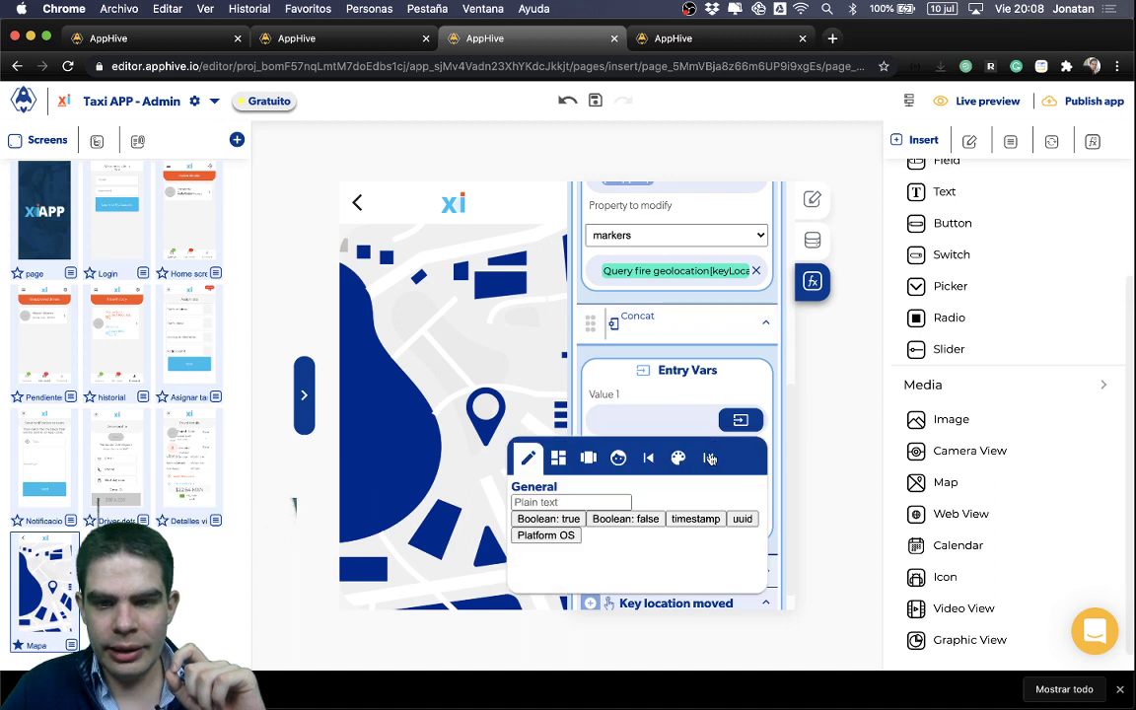
pyautogui.click(697, 458)
pyautogui.click(696, 504)
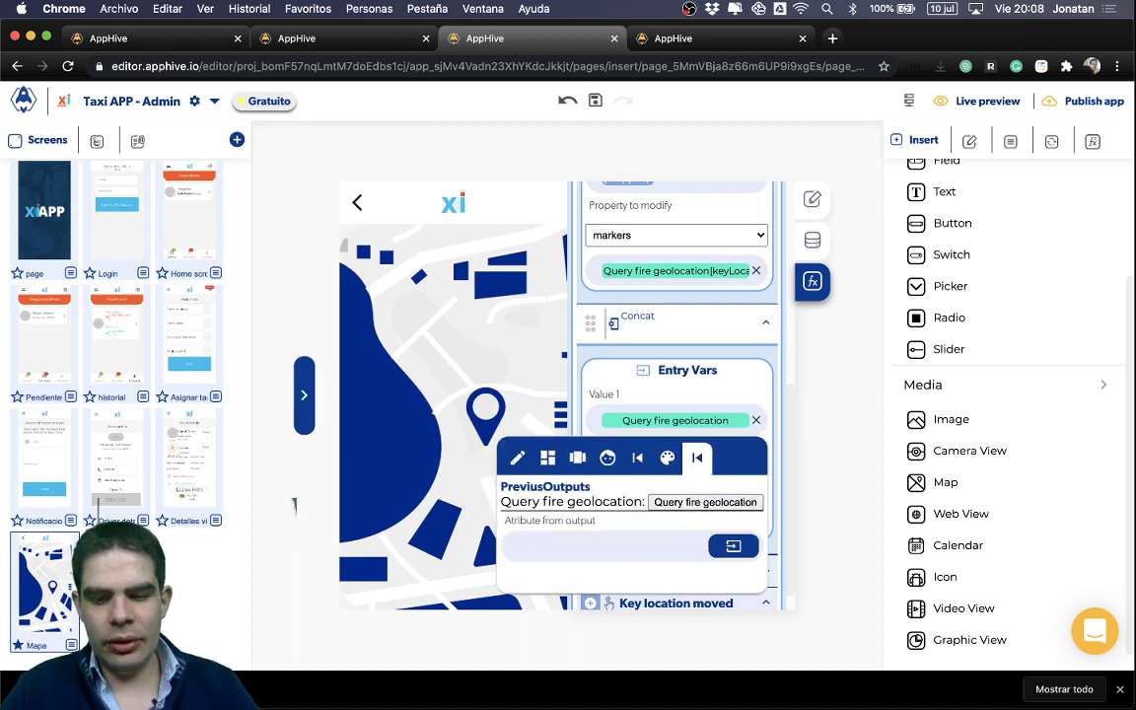
pyautogui.write('key')
pyautogui.press('Return')
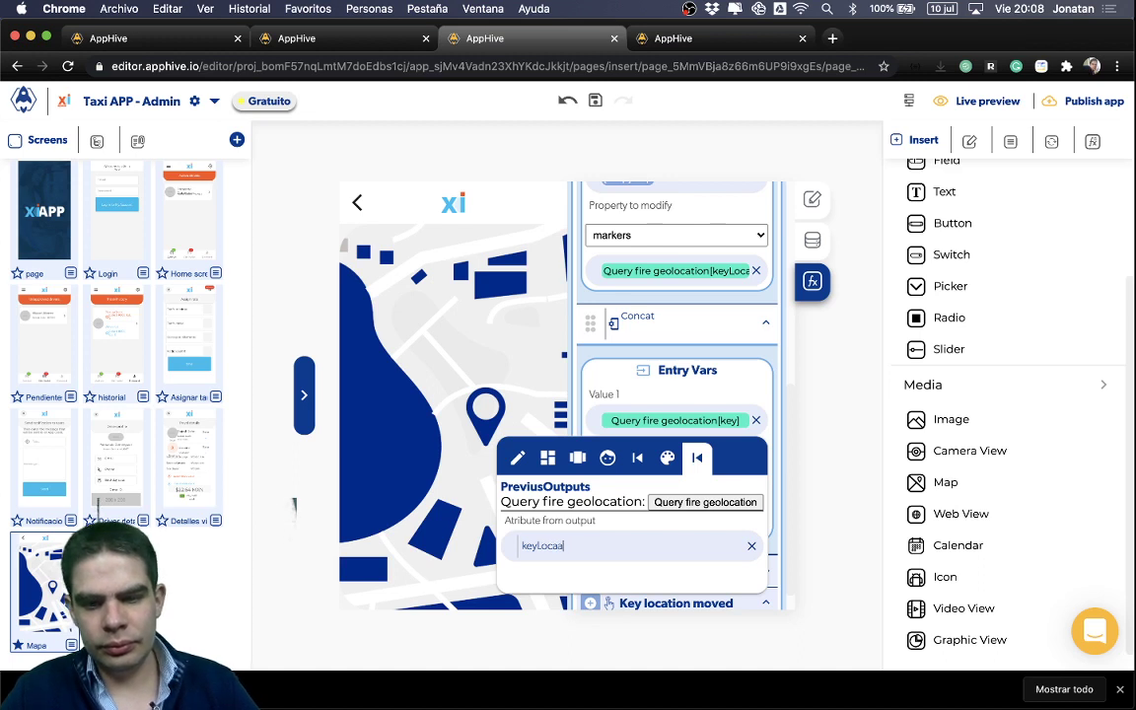
pyautogui.press('Return')
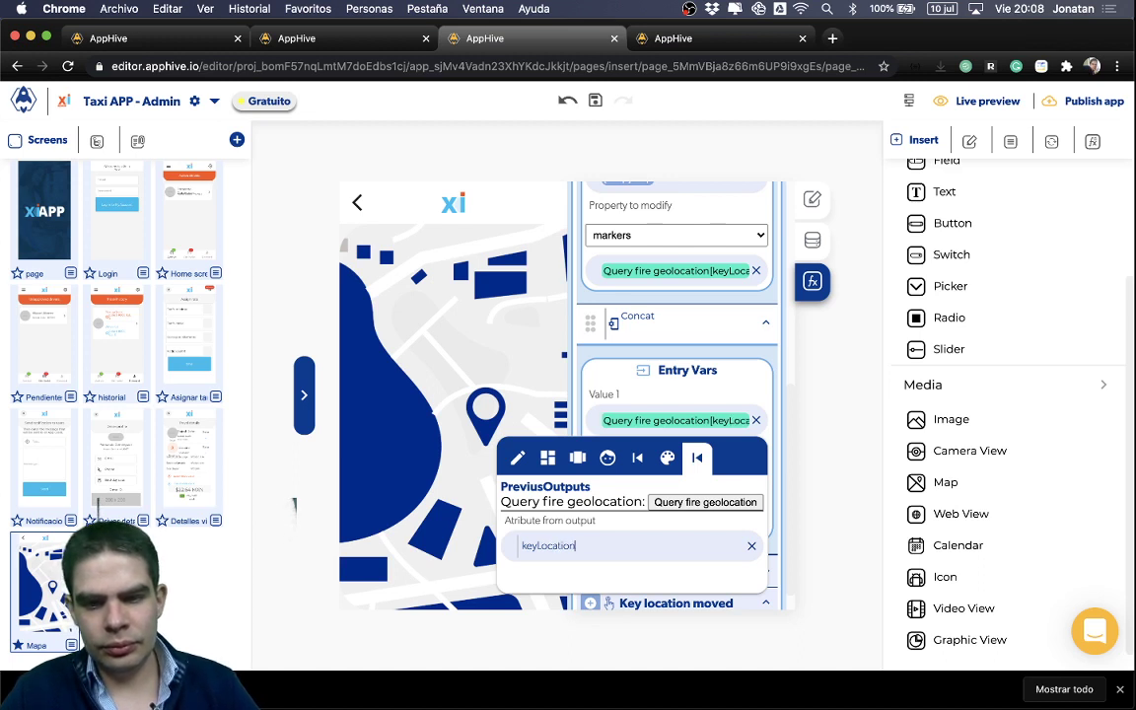
pyautogui.click(650, 397)
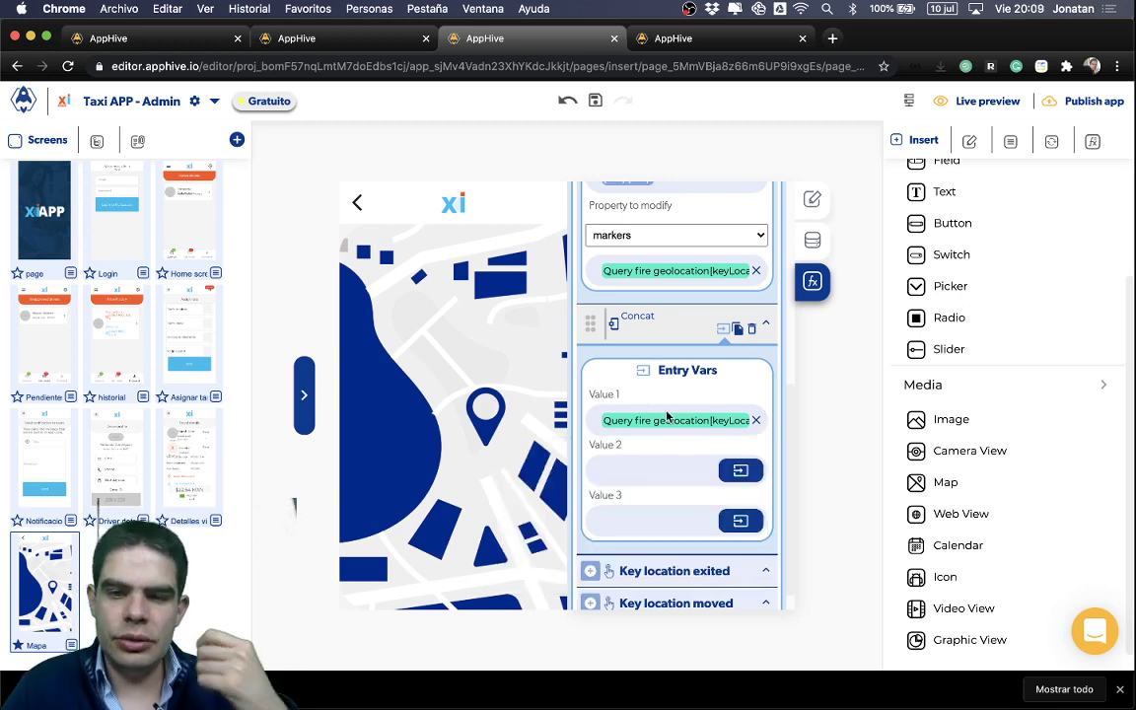
# Set Value 2 of the Concat function to "." and Value 3 to "title".
pyautogui.click(660, 463)
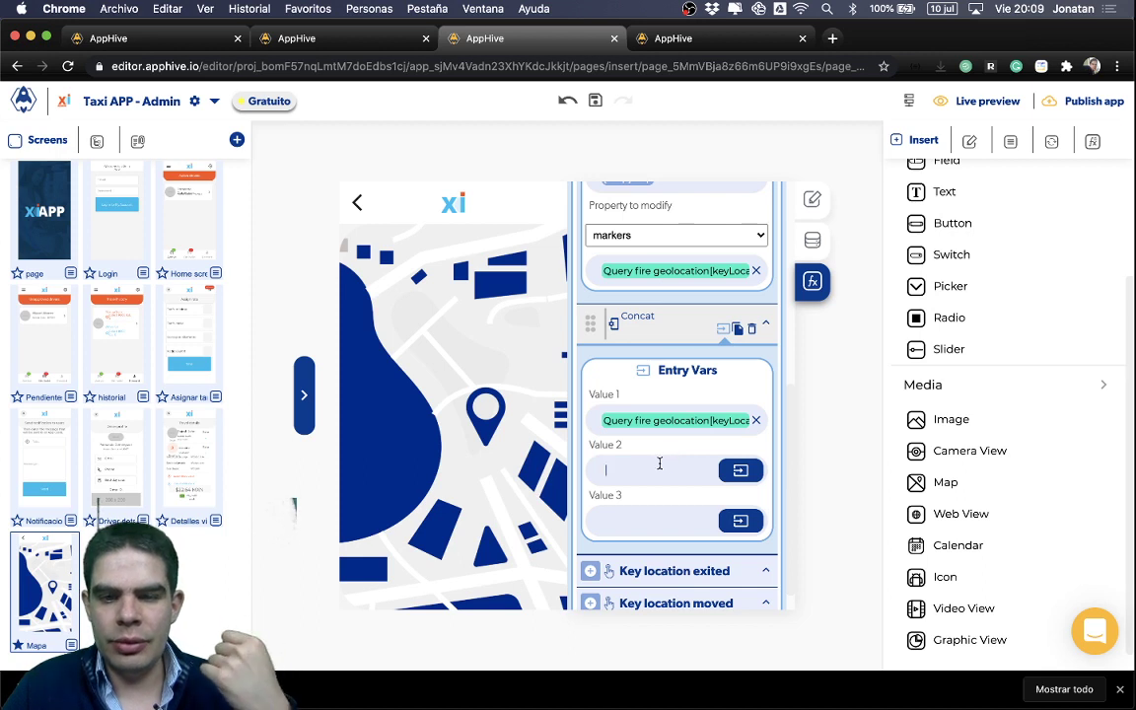
pyautogui.click(646, 510)
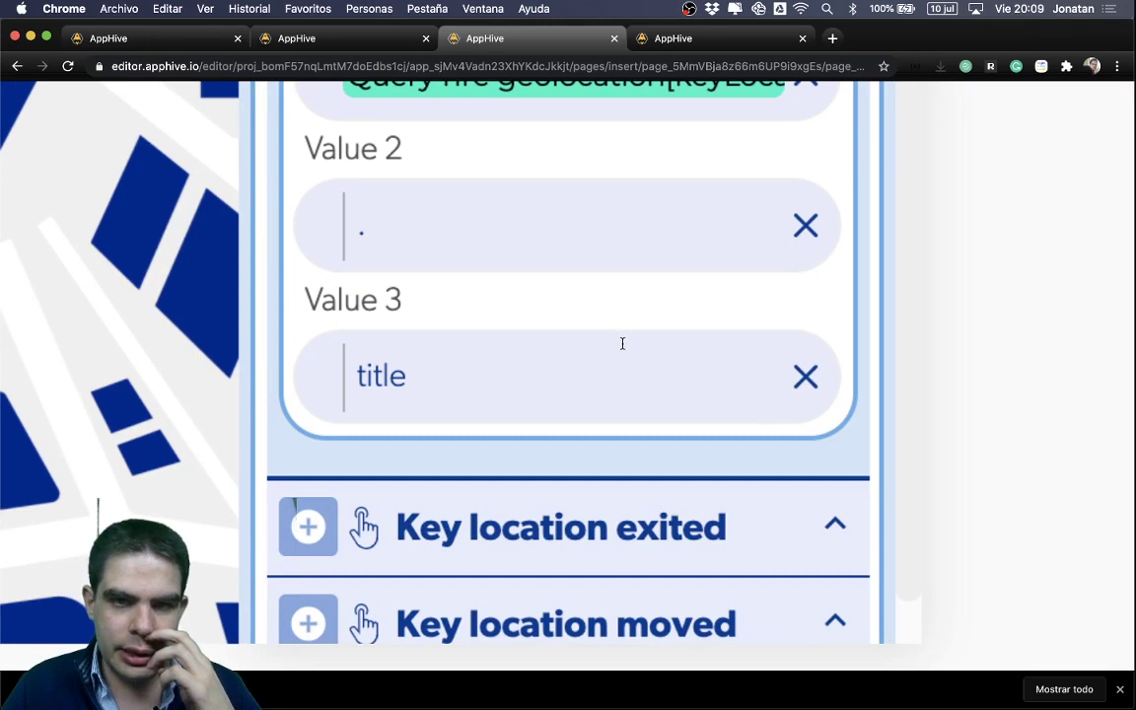
pyautogui.scroll(1, 623, 342)
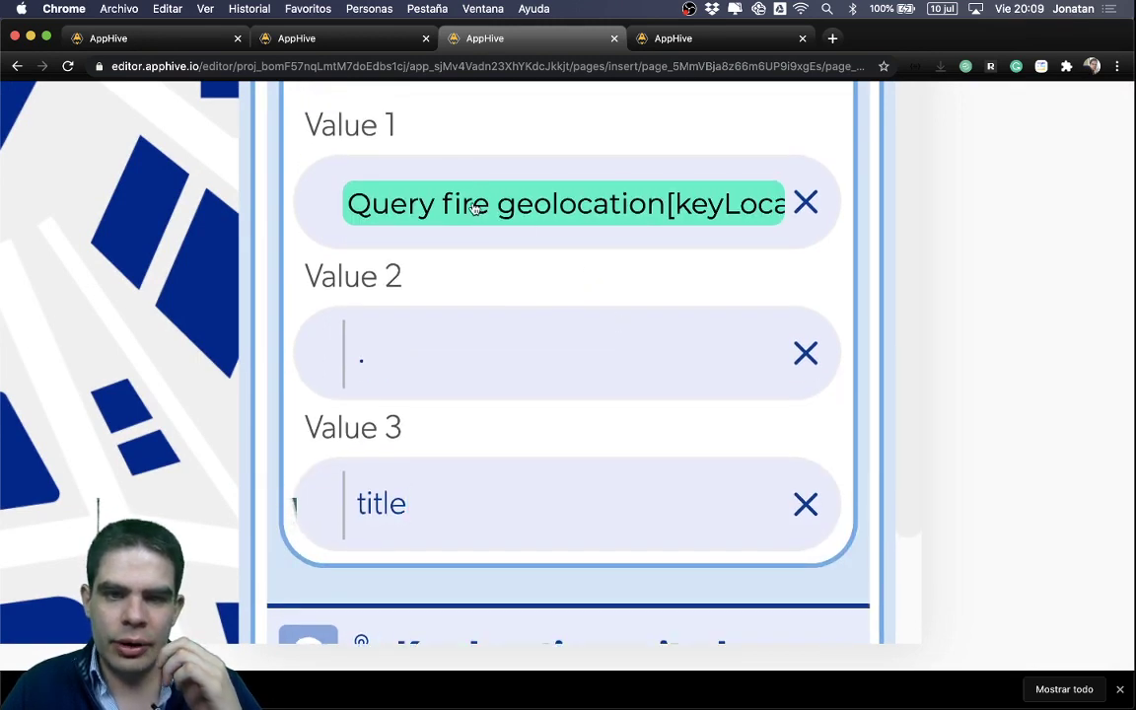
pyautogui.moveTo(378, 350); pyautogui.dragTo(345, 349)
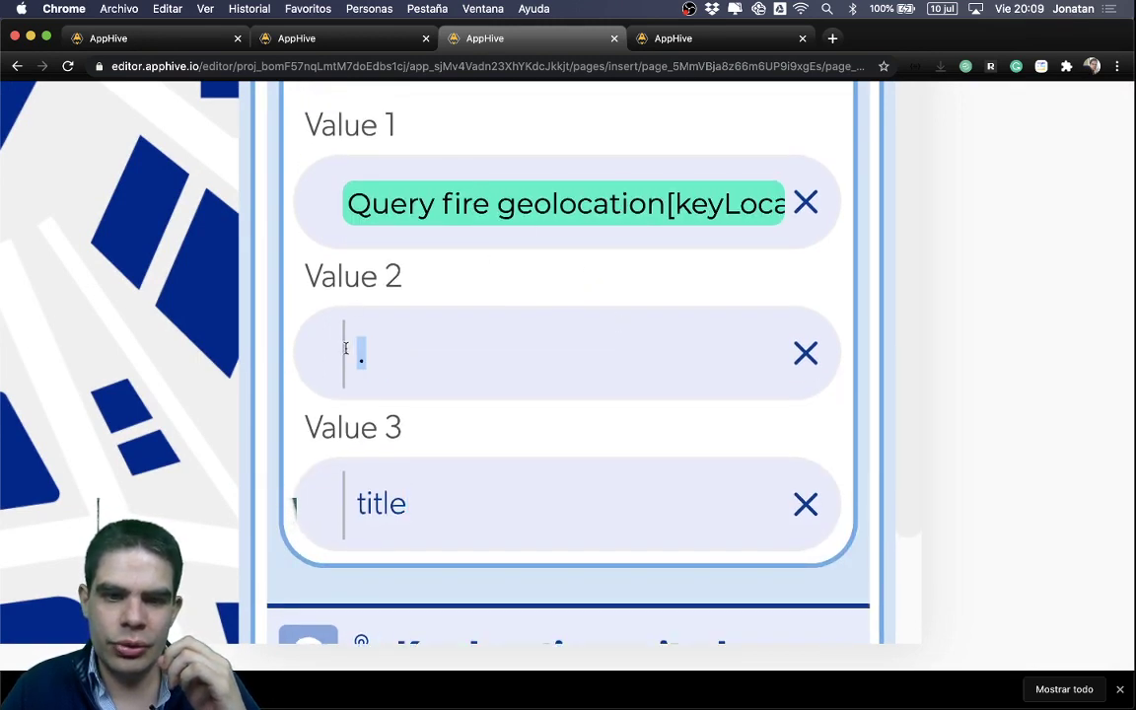
pyautogui.moveTo(446, 490); pyautogui.dragTo(292, 502)
pyautogui.scroll(-5, 292, 502)
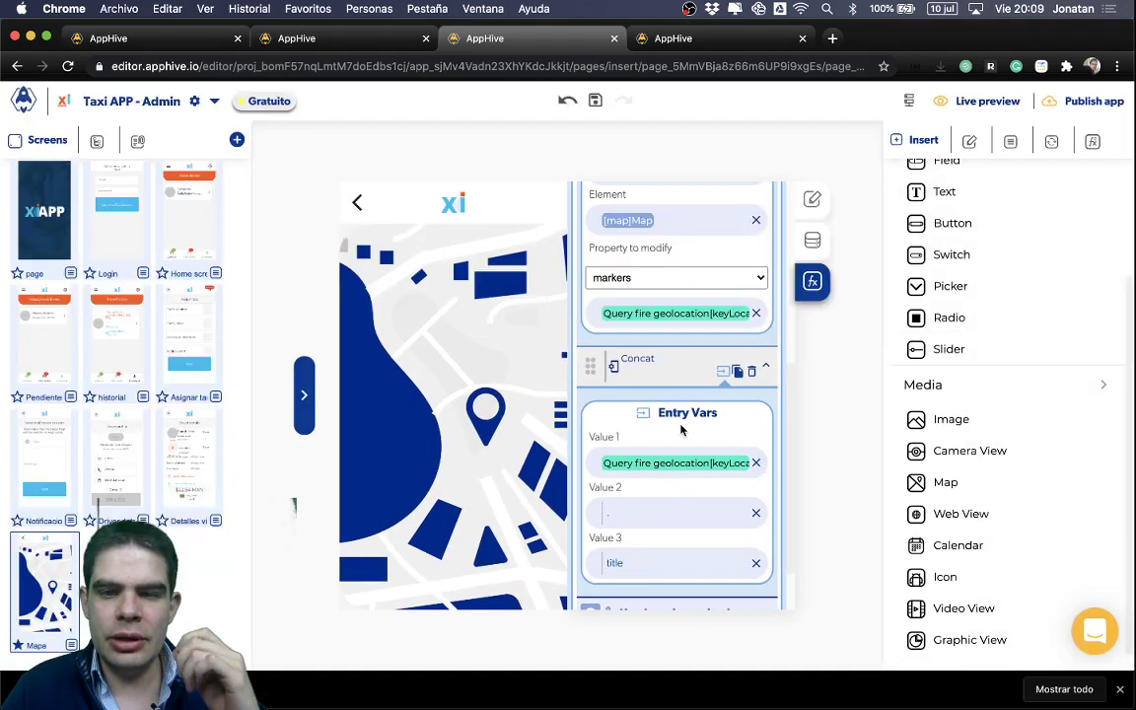
# Duplicate the Modify control function under New key location entered and place the copy after Concat.
pyautogui.scroll(3, 680, 429)
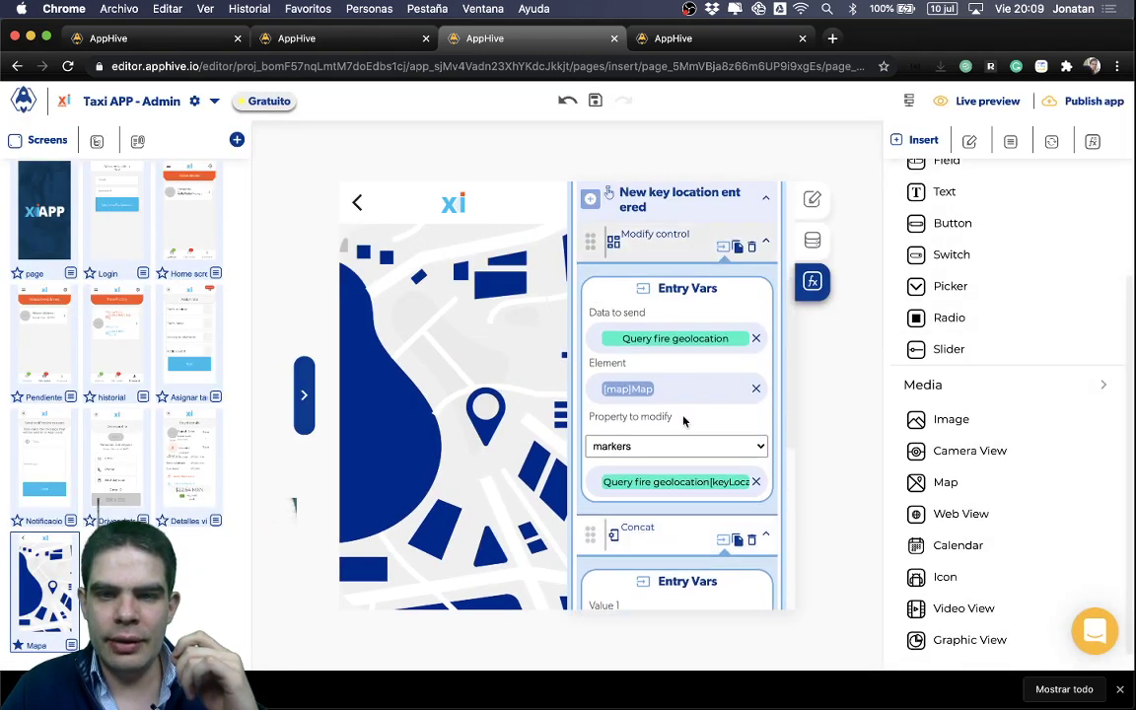
pyautogui.scroll(-5, 681, 418)
pyautogui.scroll(1, 626, 507)
pyautogui.scroll(-5, 631, 474)
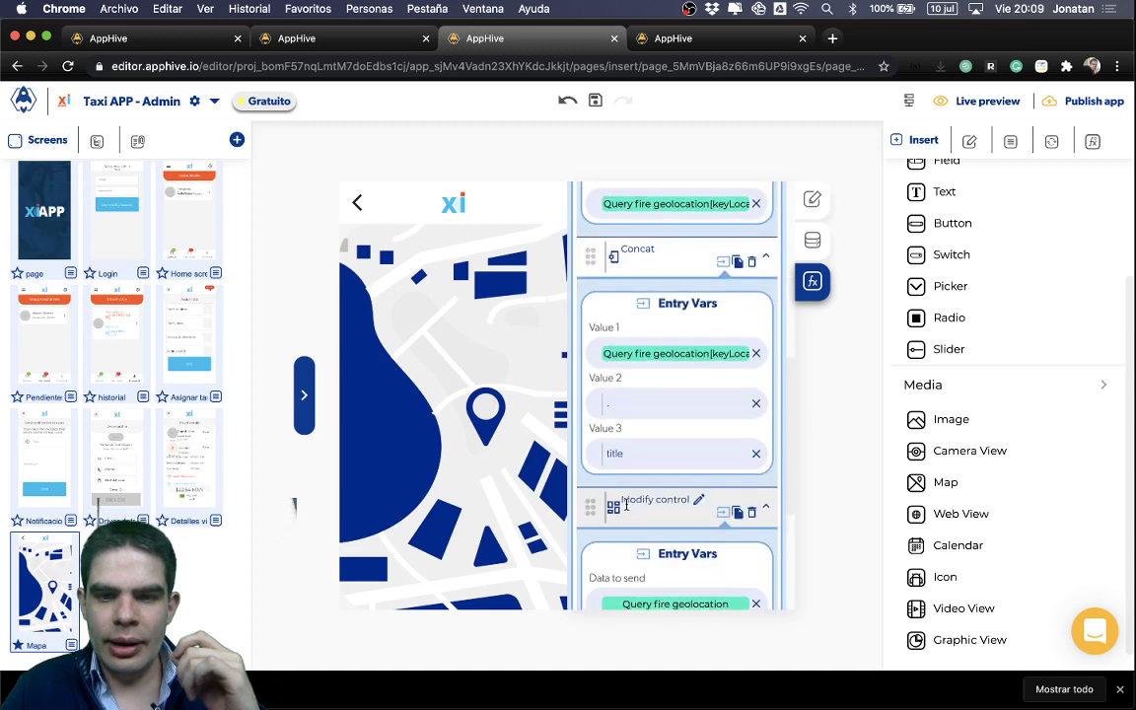
# Set Data to send in the copied Modify control to the Query fire geolocation output with the attribute "data.".
pyautogui.click(681, 424)
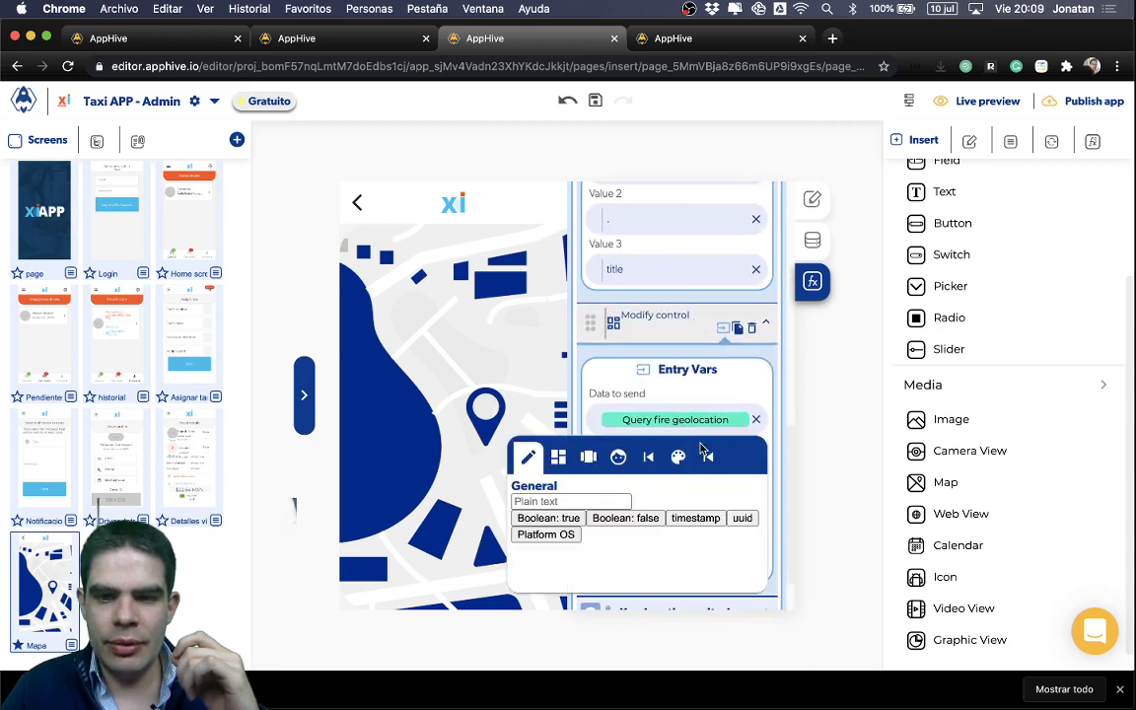
pyautogui.click(709, 456)
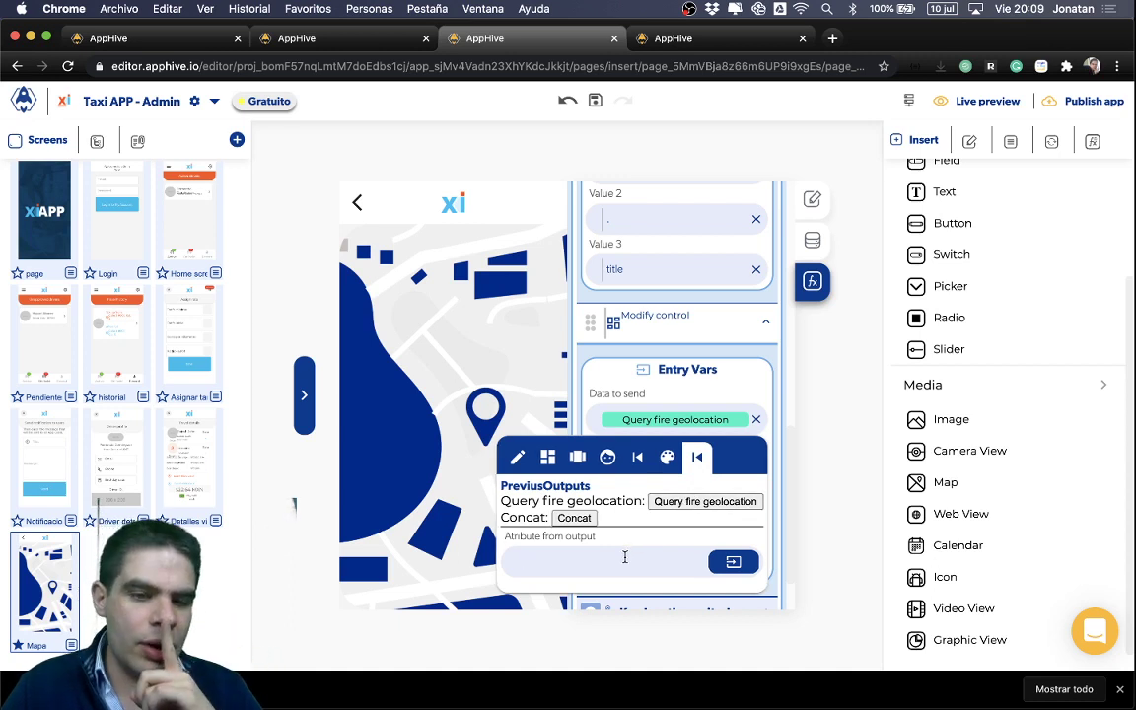
pyautogui.write('daa')
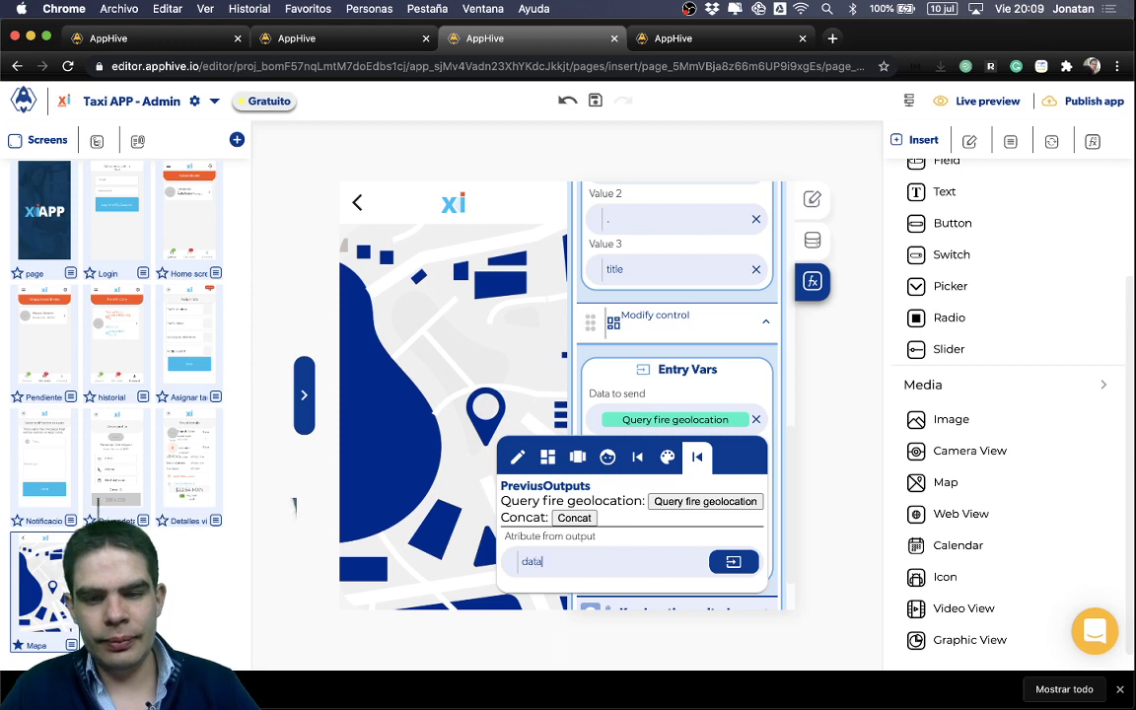
pyautogui.press('Return')
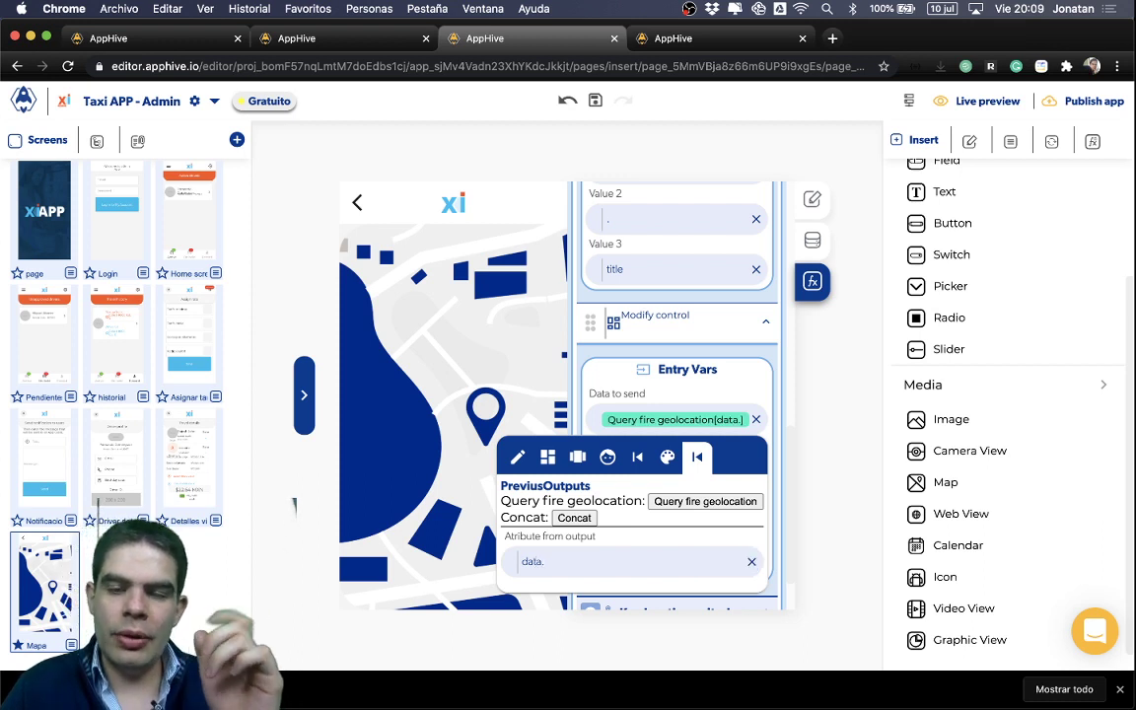
# Check the extra data field names in Cloud geofire, and set the copied Modify control's Data to send attribute to data.nombre.
pyautogui.click(908, 101)
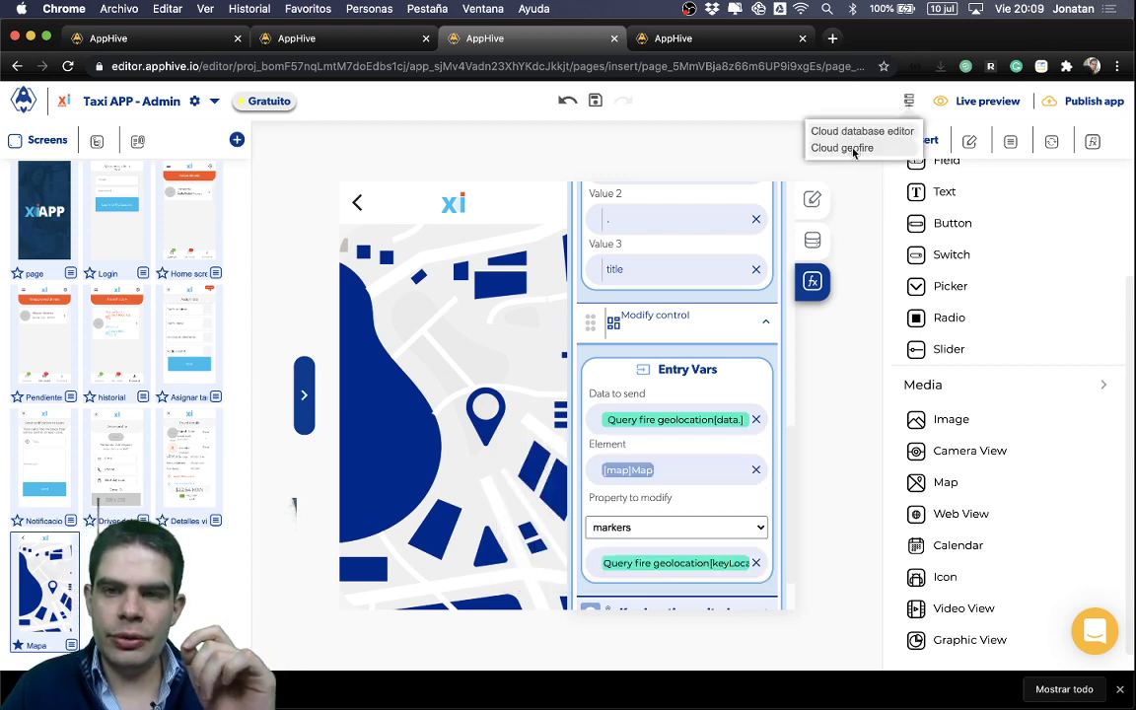
pyautogui.click(850, 148)
pyautogui.click(315, 234)
pyautogui.hscroll(10, 728, 284)
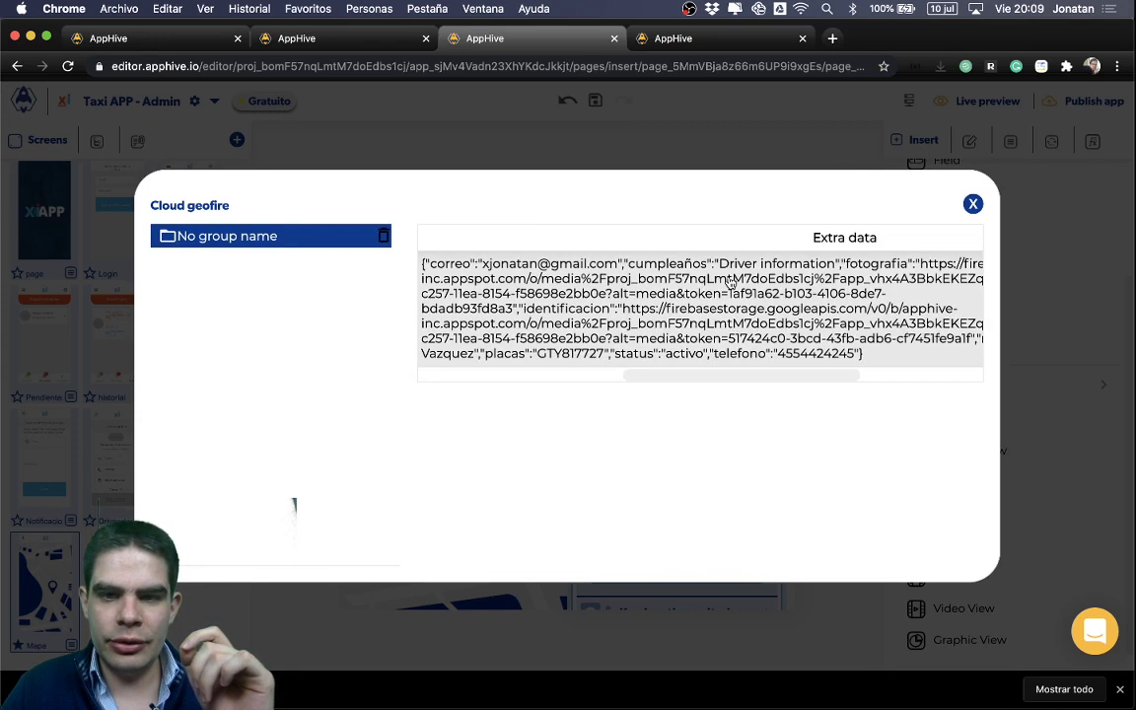
pyautogui.hscroll(5, 730, 283)
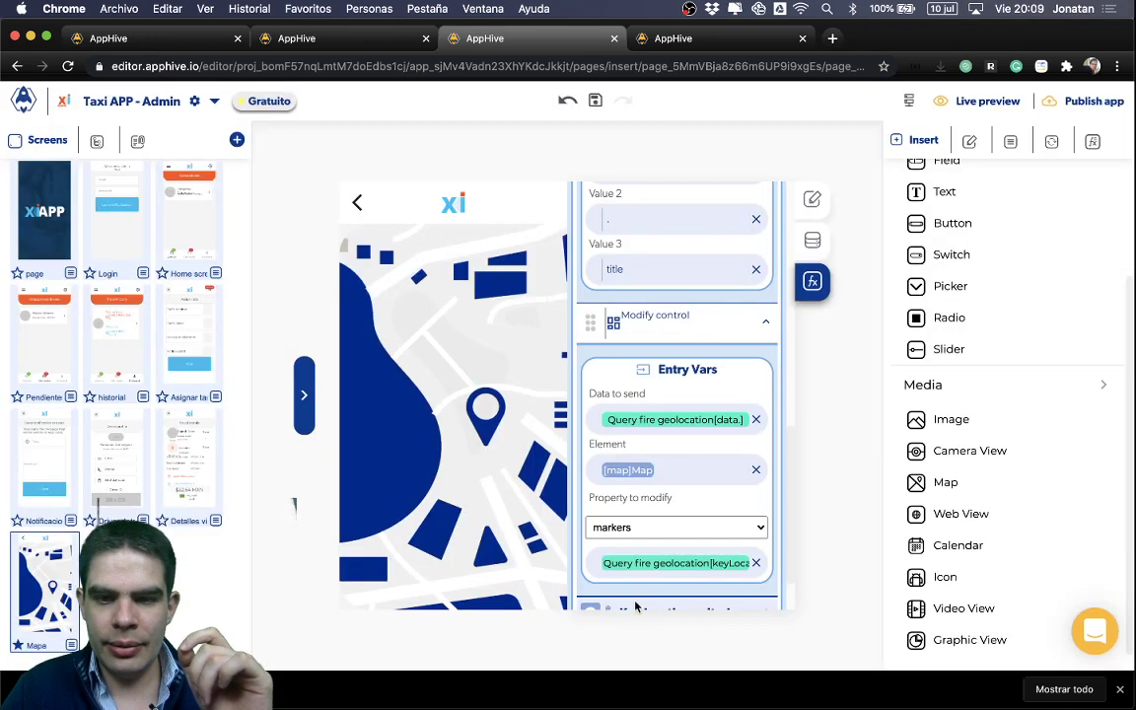
pyautogui.click(634, 621)
pyautogui.click(668, 431)
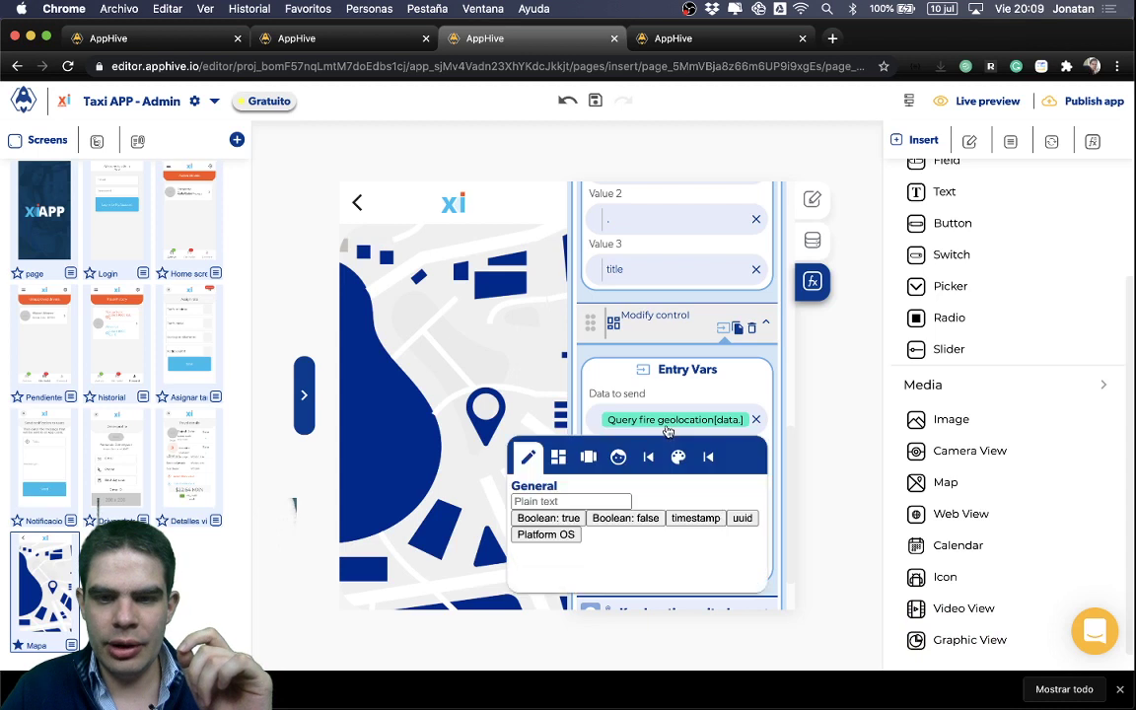
pyautogui.click(708, 456)
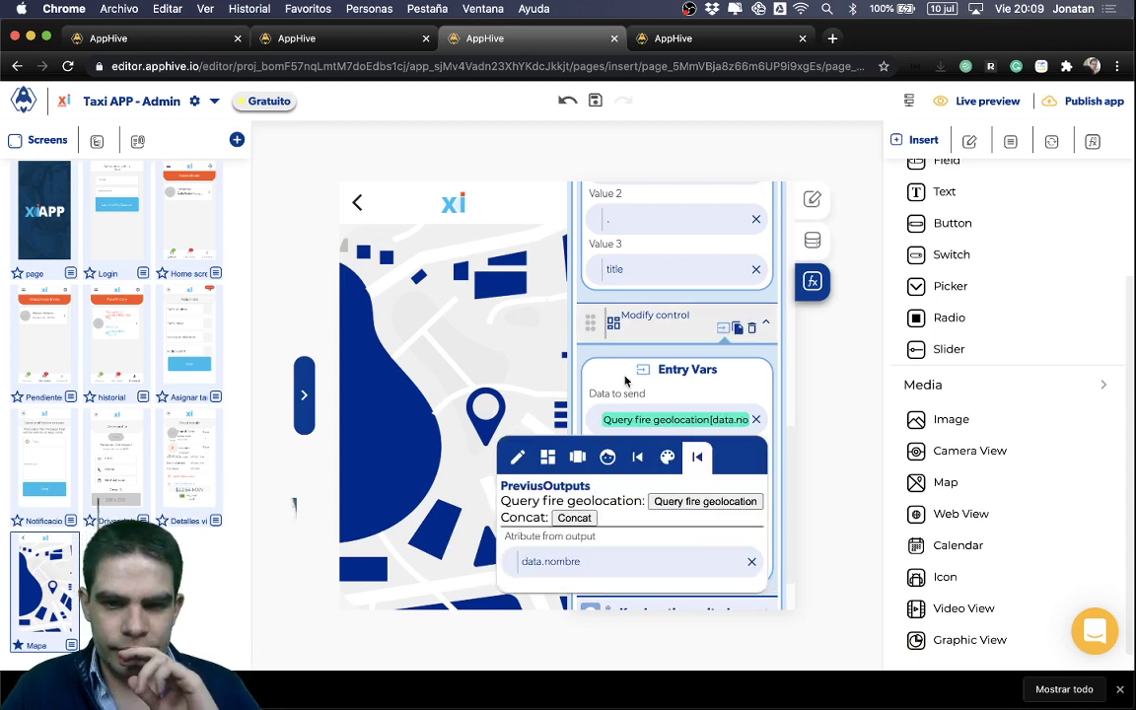
# Set the marker reference under Property to modify in the copied Modify control to the Concat output.
pyautogui.press('Return')
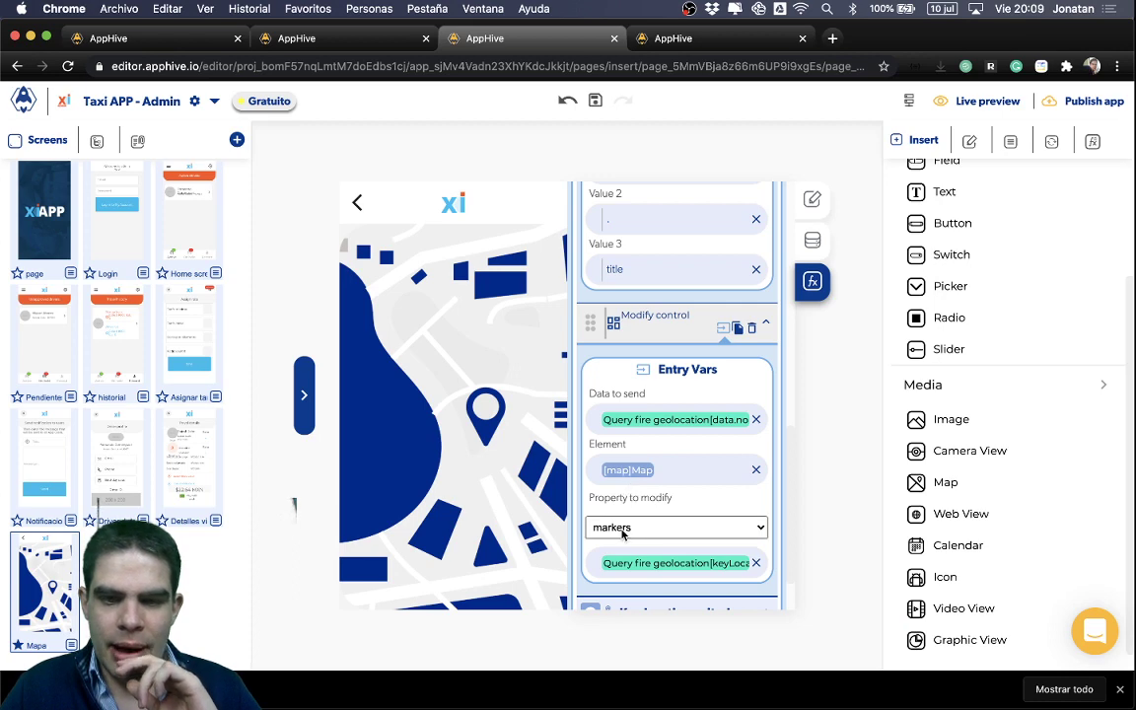
pyautogui.click(641, 565)
pyautogui.click(699, 412)
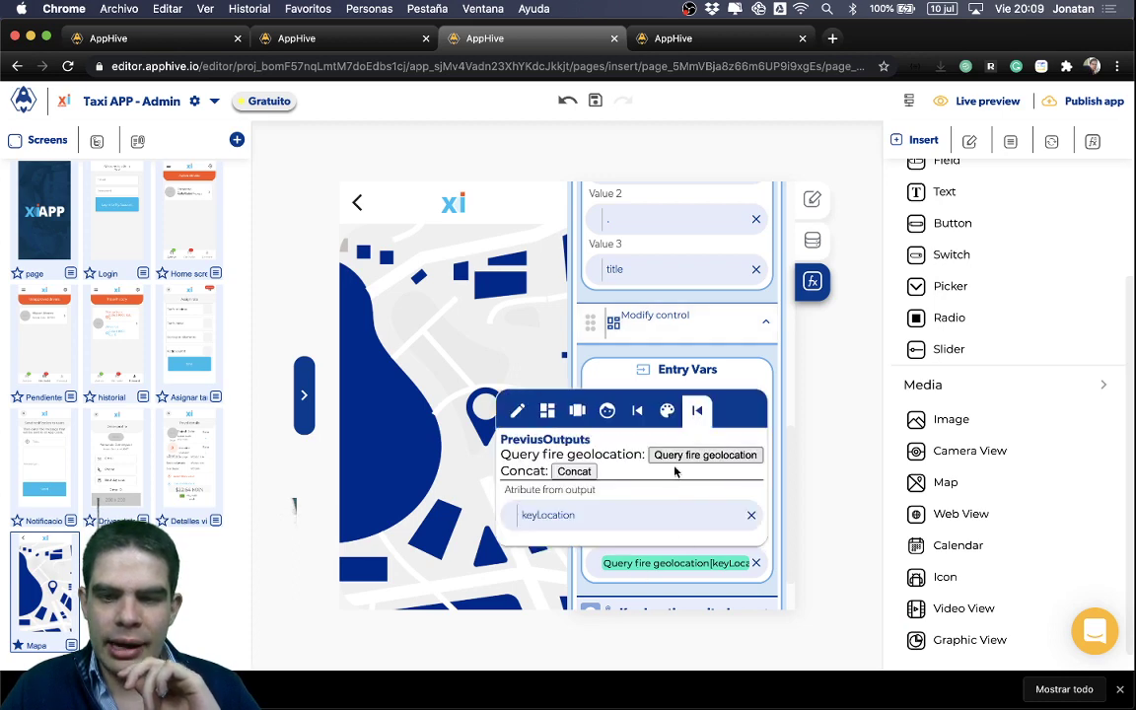
pyautogui.click(574, 472)
# Review the functions under New key location entered and check the driver marker's title on the mobile map in QuickTime Player.
pyautogui.scroll(1, 651, 376)
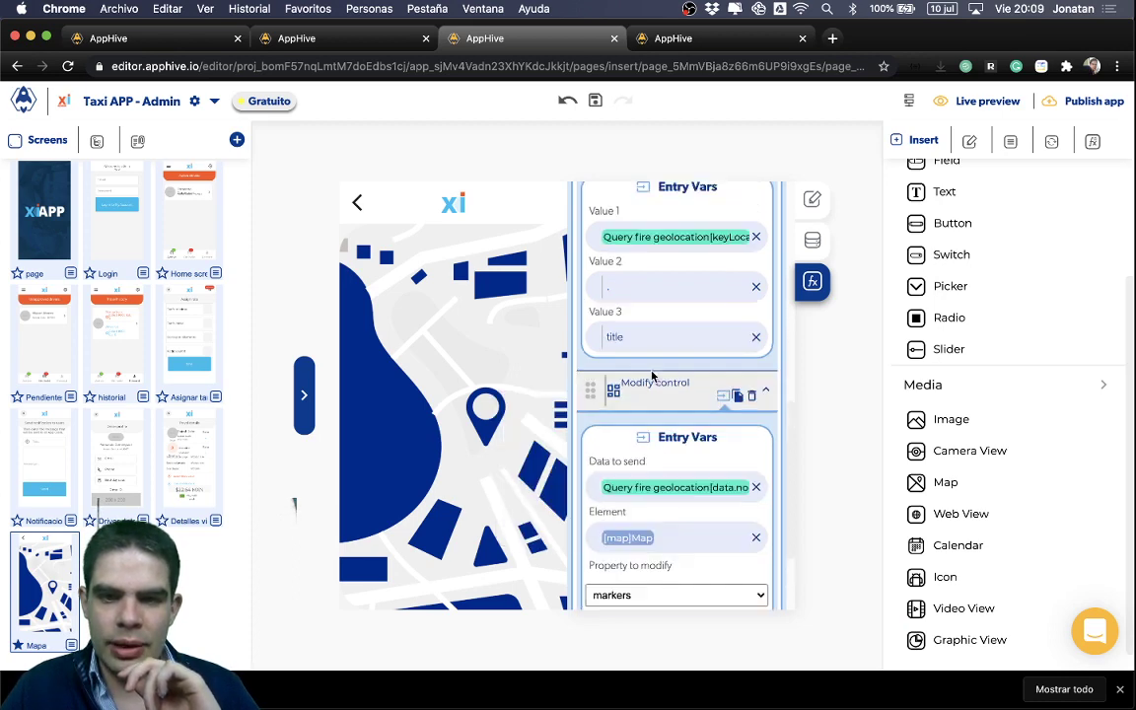
pyautogui.scroll(2, 652, 375)
pyautogui.scroll(5, 636, 409)
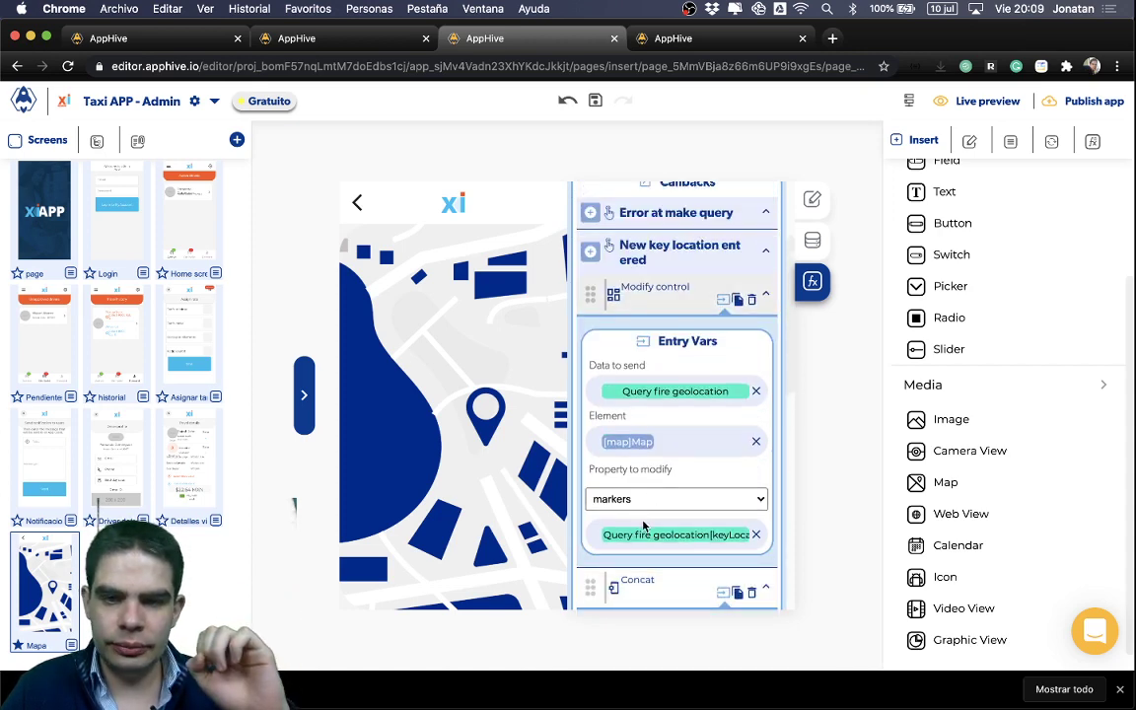
pyautogui.scroll(-8, 643, 525)
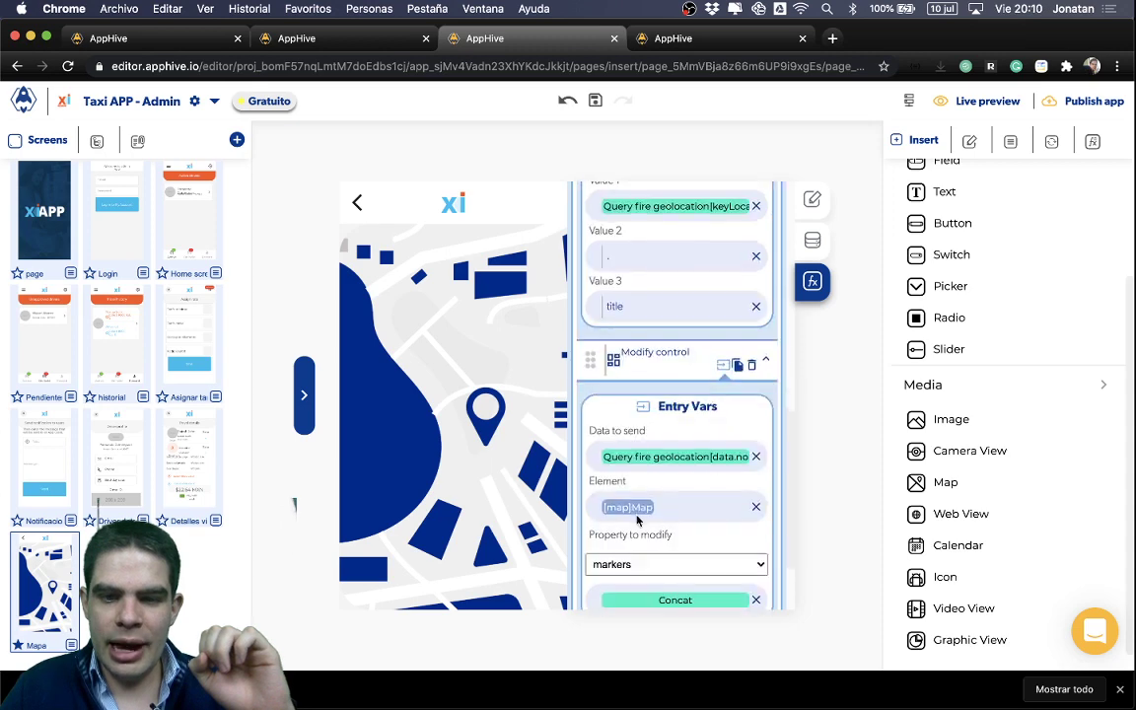
pyautogui.scroll(-2, 647, 533)
pyautogui.moveTo(651, 698)
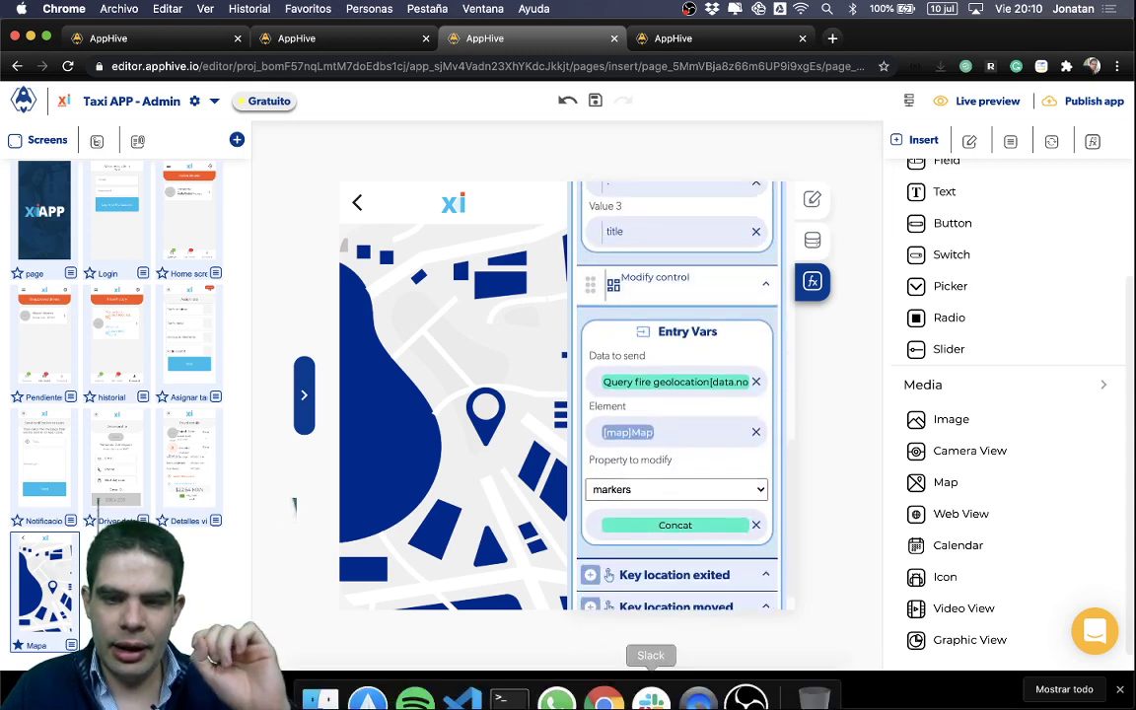
pyautogui.click(698, 699)
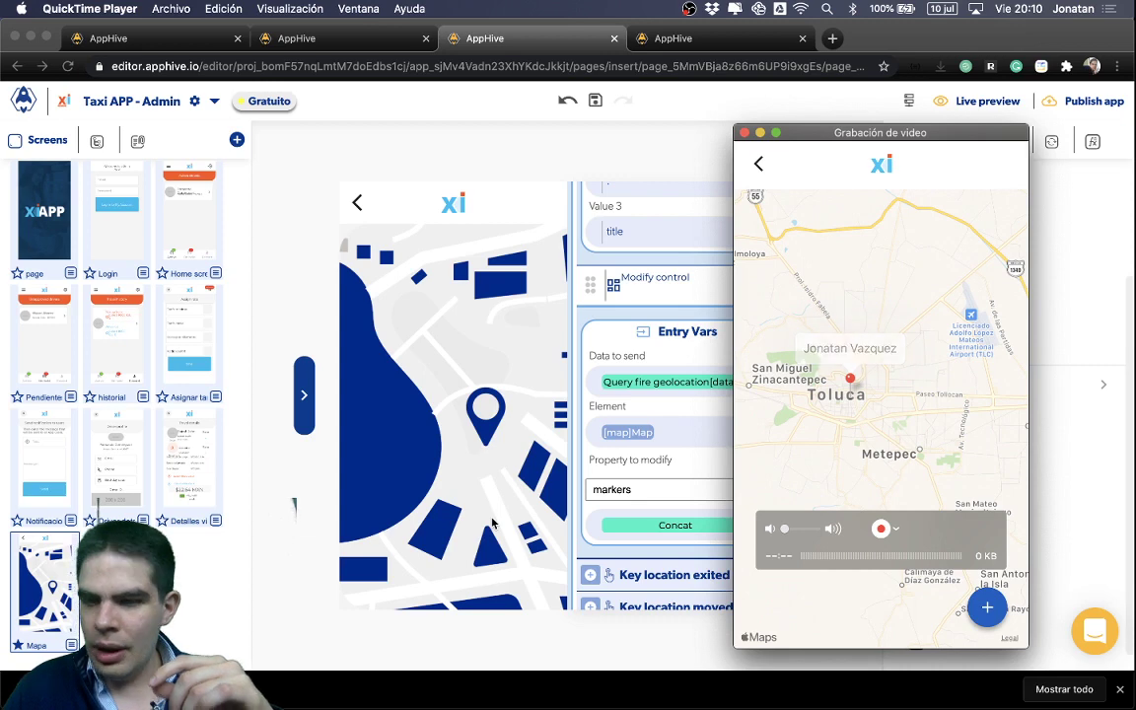
pyautogui.click(666, 338)
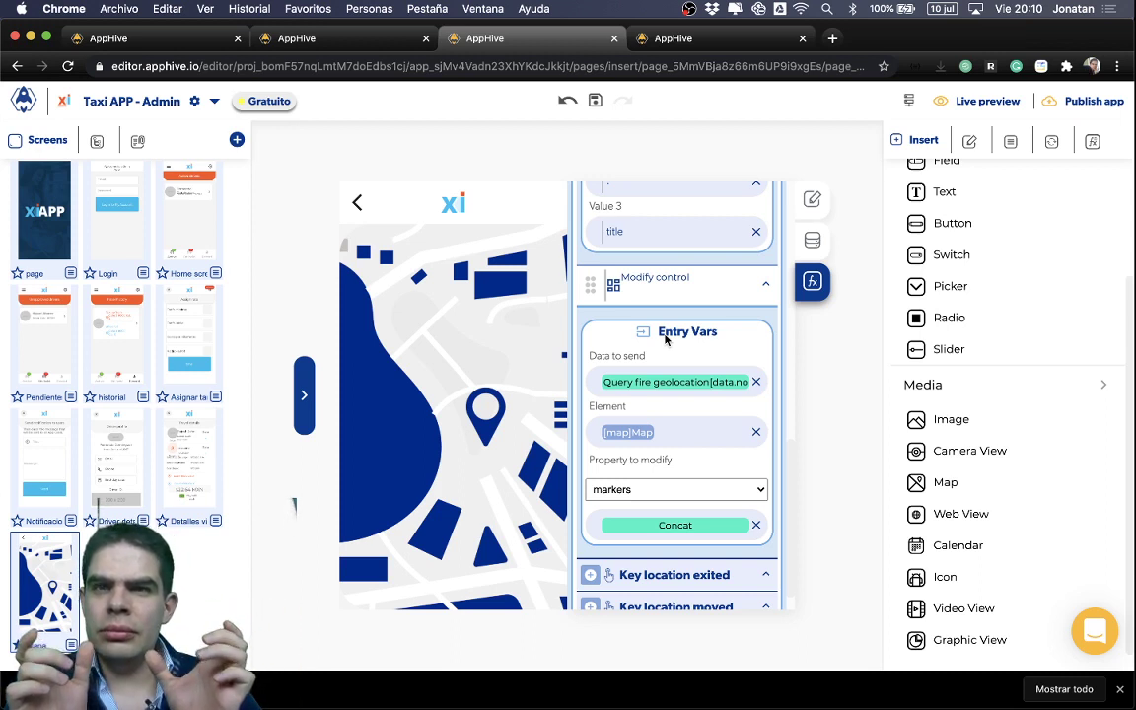
# Duplicate the Concat function after the second Modify control and set Value 3 of the copy to "description".
pyautogui.scroll(3, 666, 338)
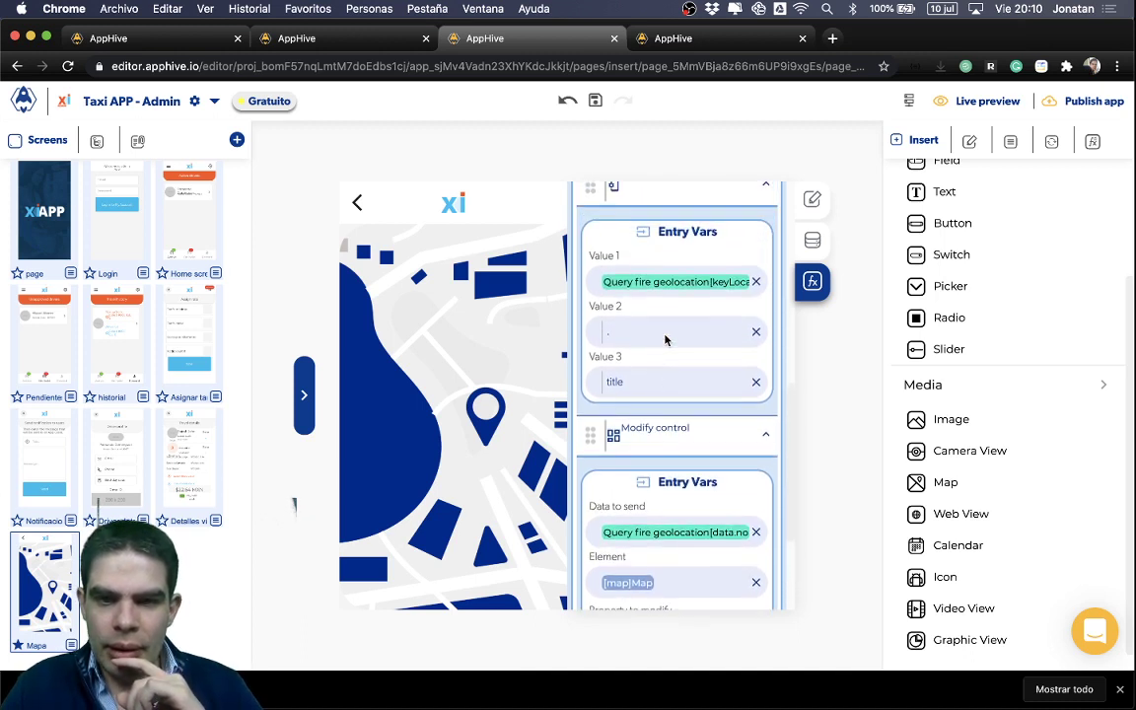
pyautogui.scroll(3, 665, 338)
pyautogui.scroll(1, 666, 339)
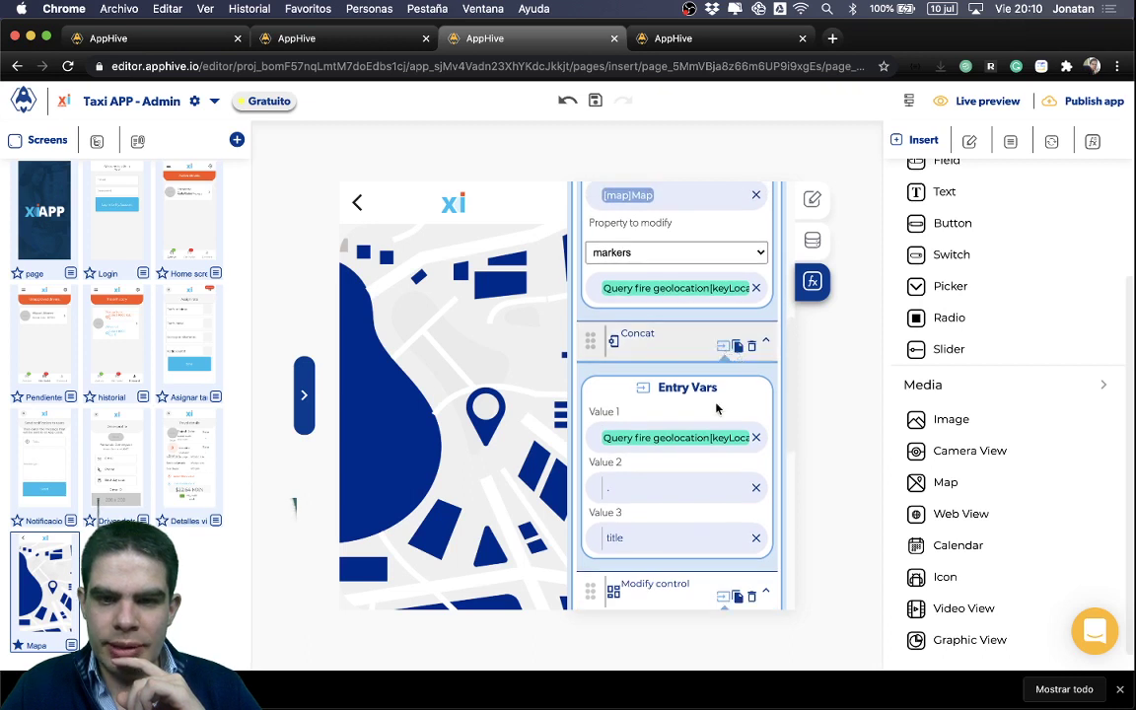
pyautogui.scroll(-8, 719, 406)
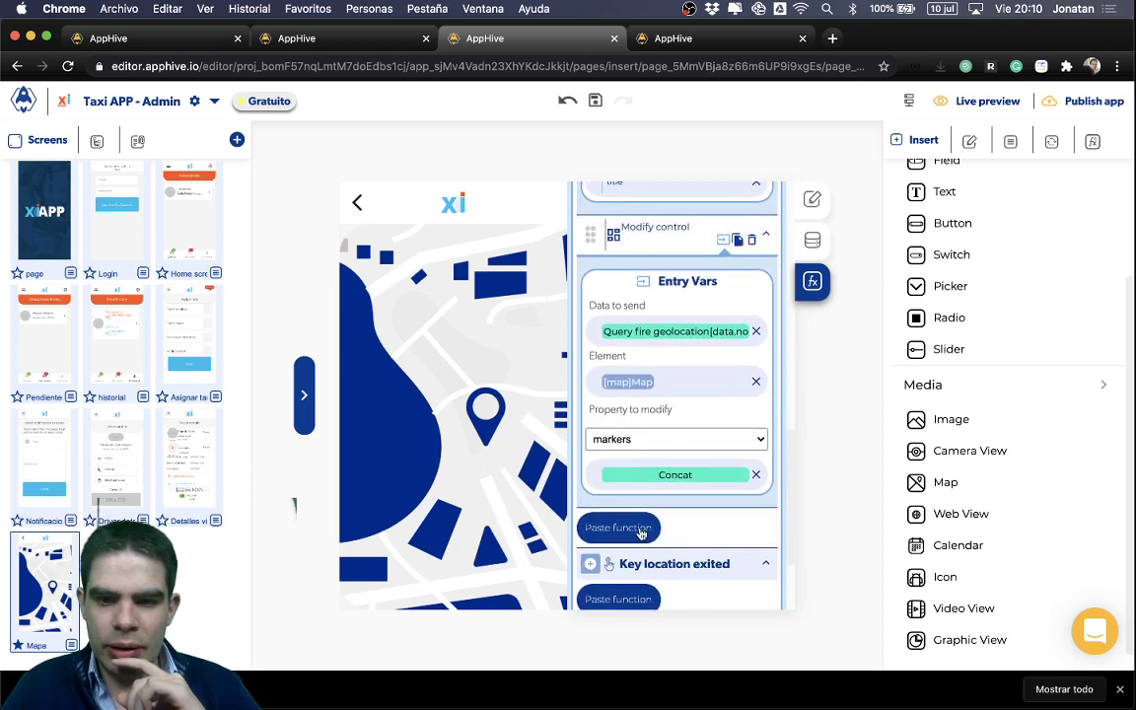
pyautogui.click(636, 530)
pyautogui.scroll(-5, 631, 517)
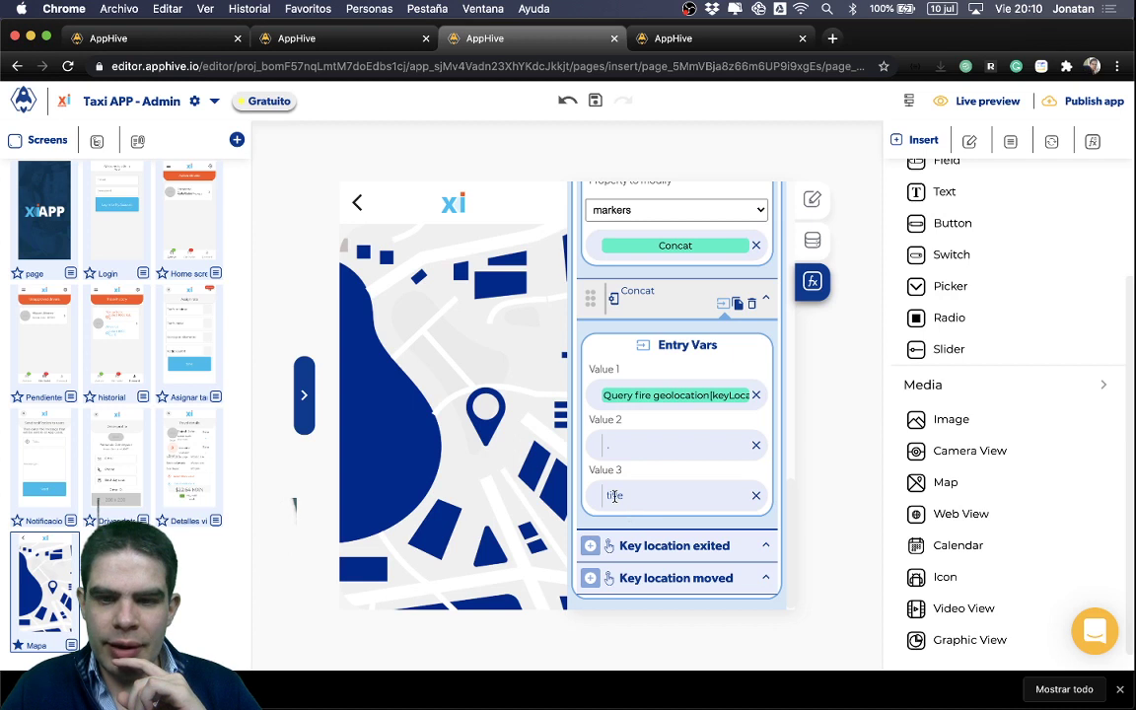
pyautogui.write('description')
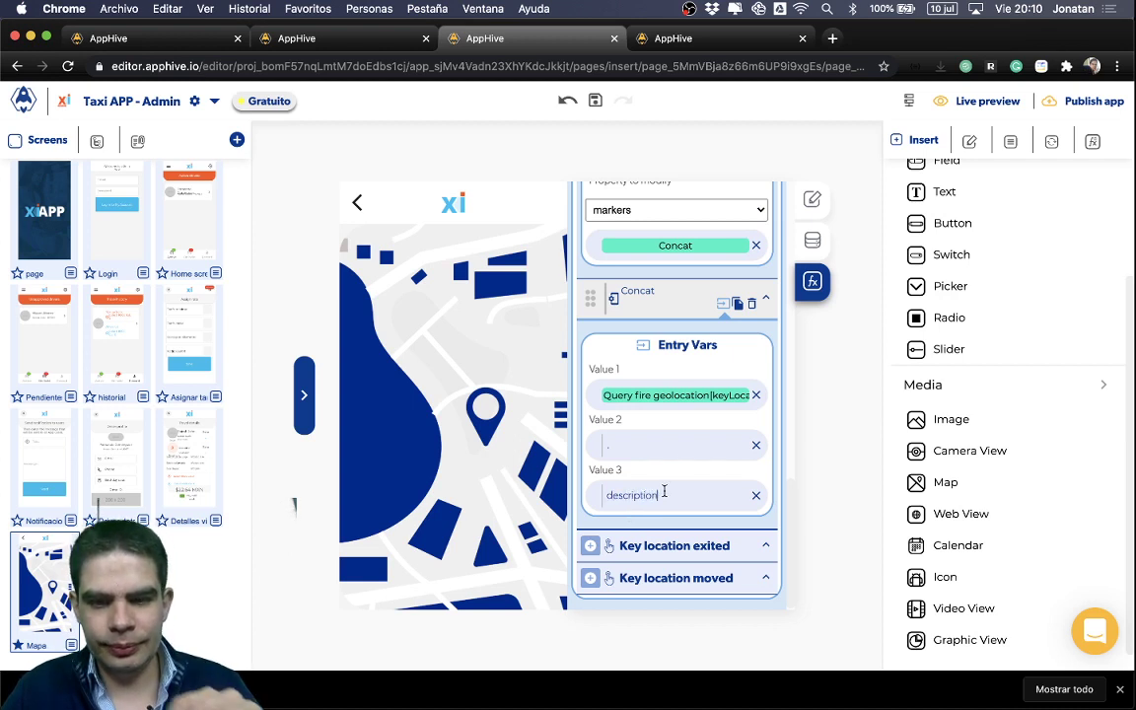
pyautogui.scroll(5, 696, 420)
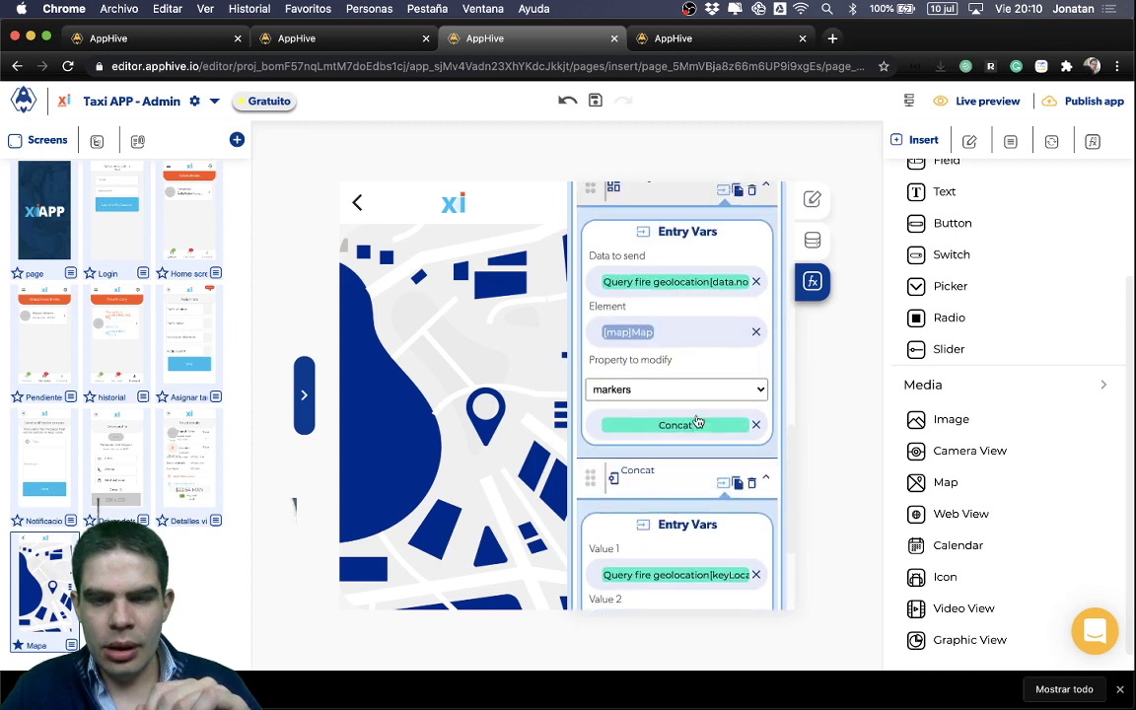
pyautogui.scroll(-7, 661, 463)
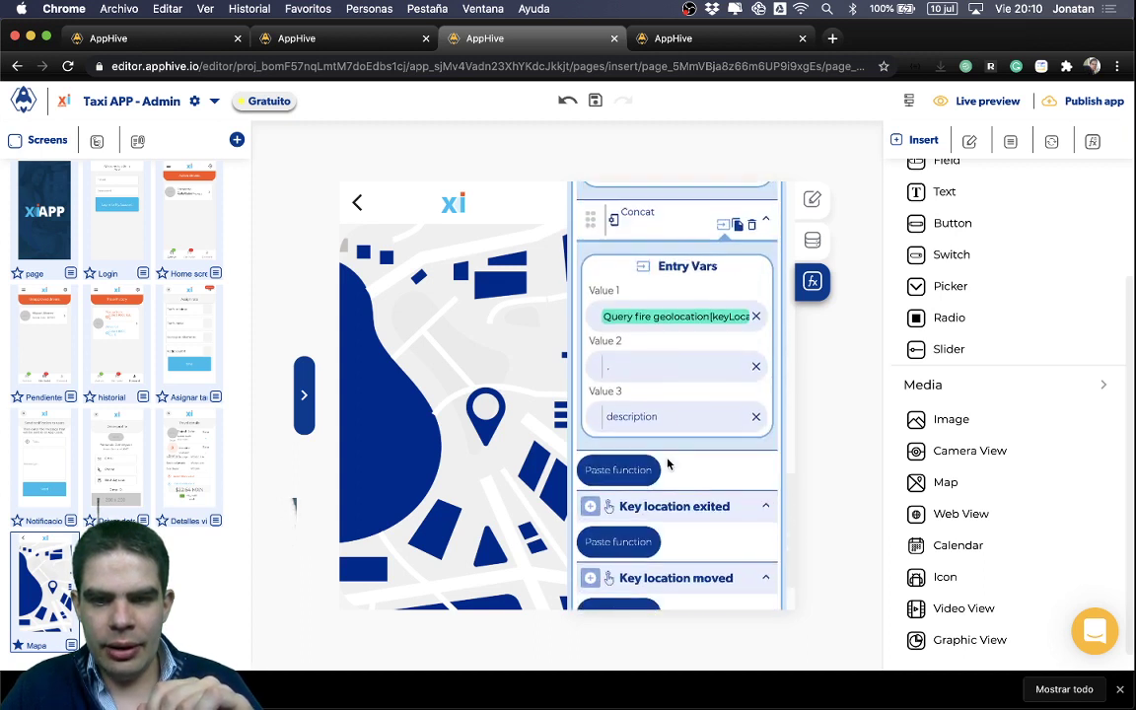
pyautogui.click(639, 460)
pyautogui.scroll(-4, 639, 462)
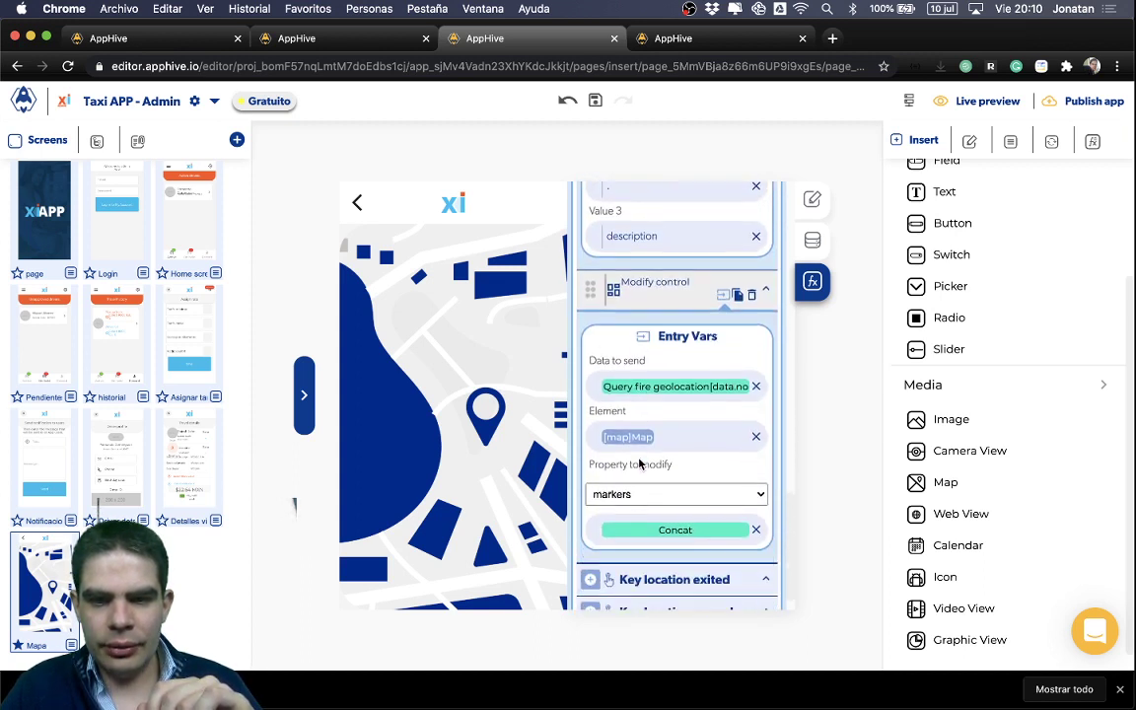
pyautogui.click(687, 385)
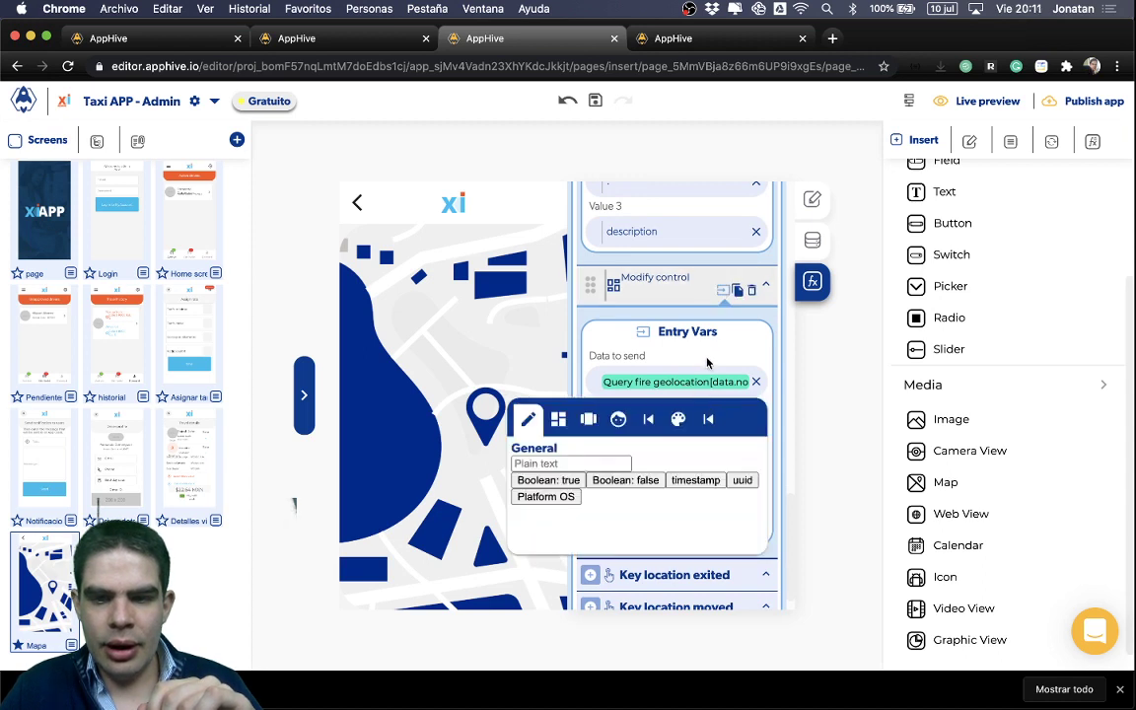
pyautogui.click(638, 324)
pyautogui.click(752, 293)
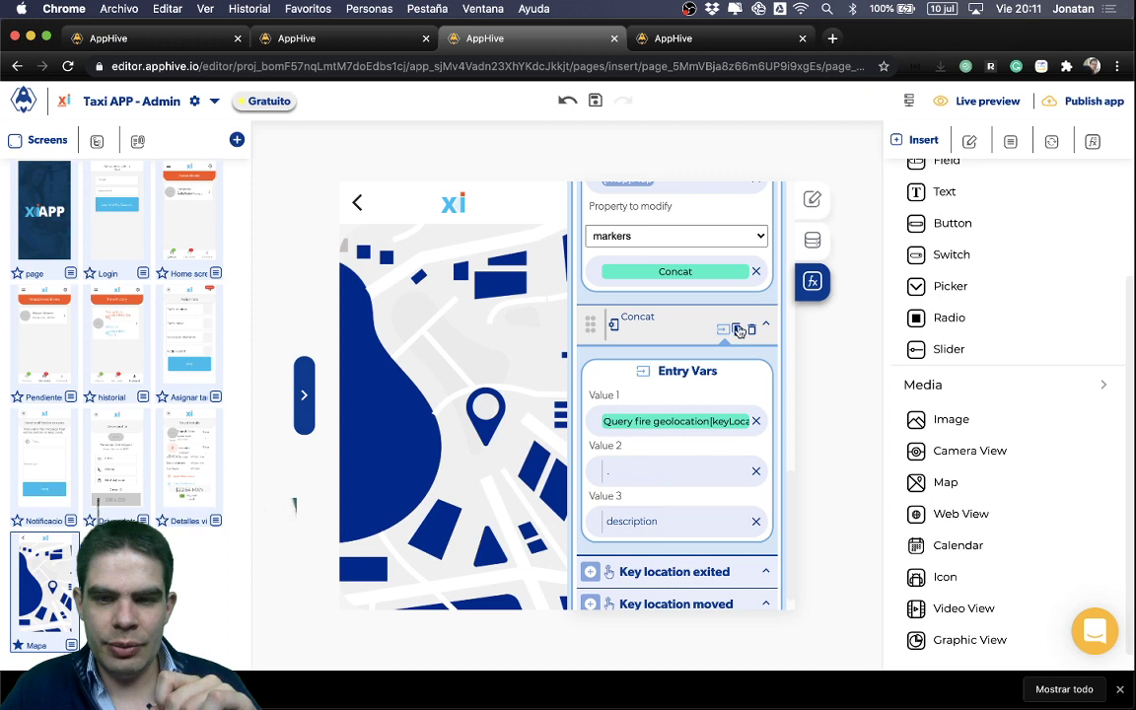
# Duplicate the "description" Concat below itself and set Value 1 of the copy to the Query fire geolocation output with attribute "data.".
pyautogui.click(739, 331)
pyautogui.click(628, 492)
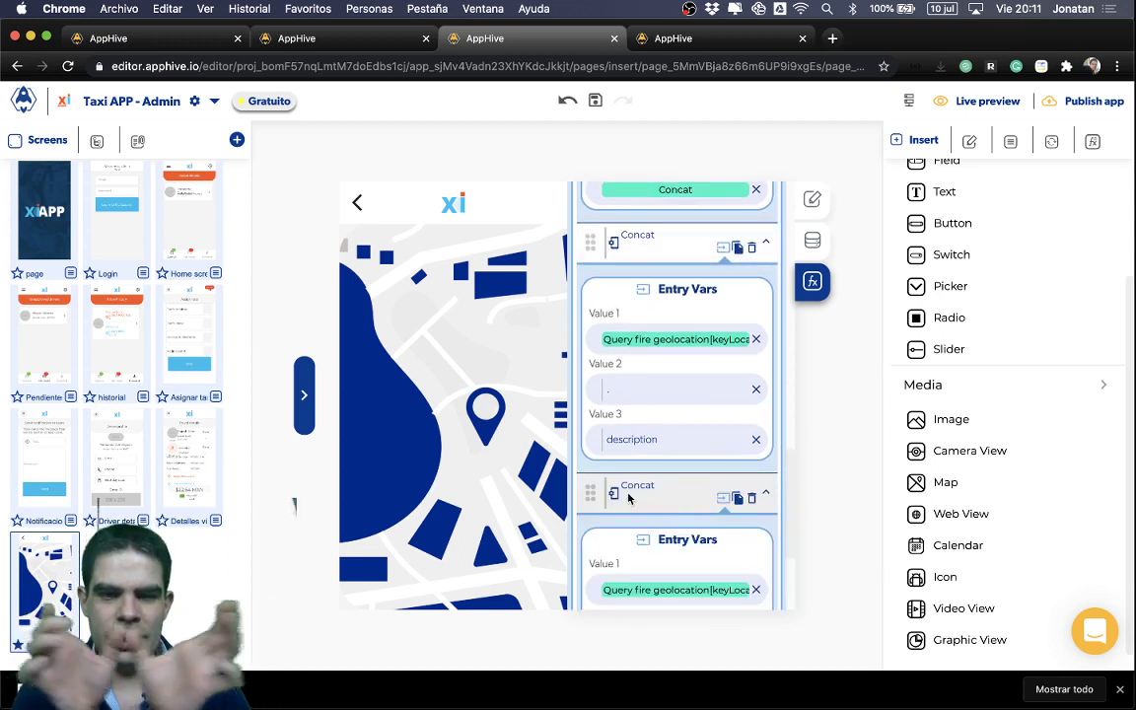
pyautogui.scroll(-2, 628, 498)
pyautogui.click(646, 500)
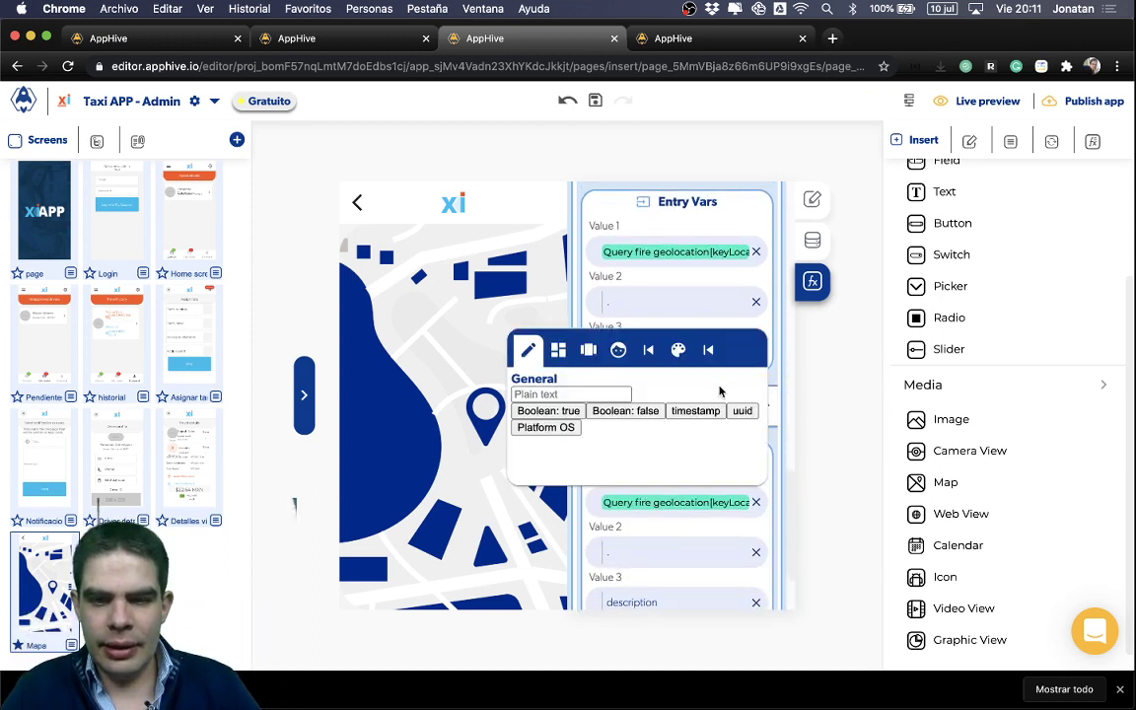
pyautogui.click(708, 349)
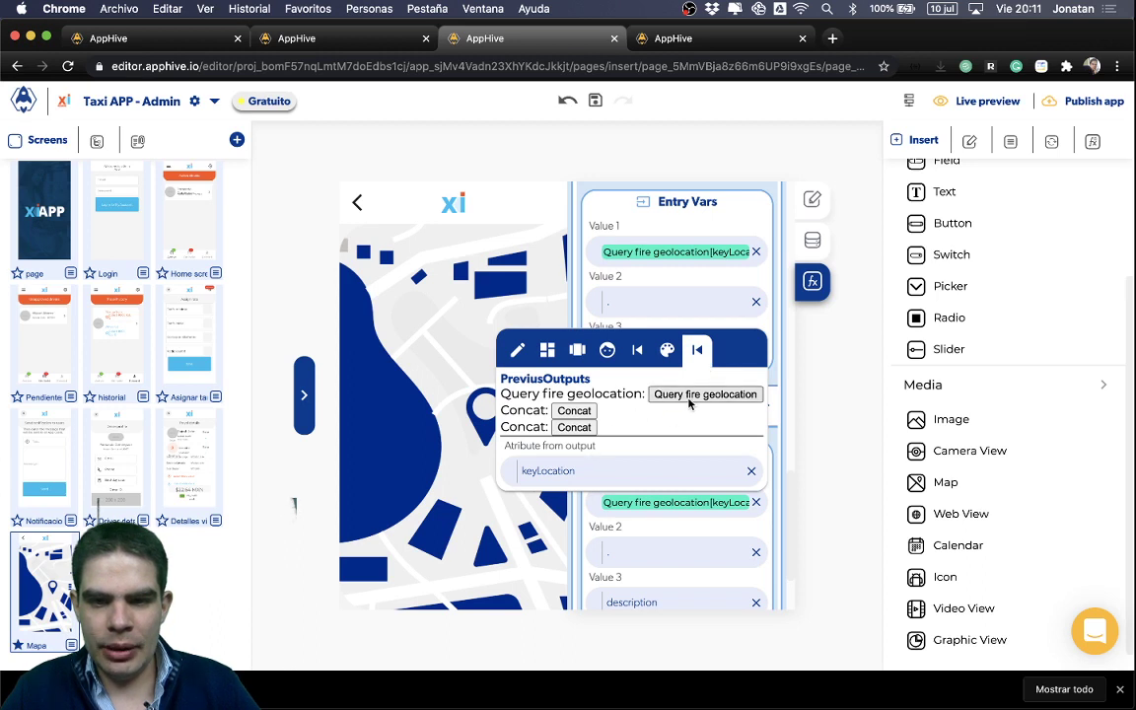
pyautogui.click(609, 463)
pyautogui.write('data.')
pyautogui.press('Return')
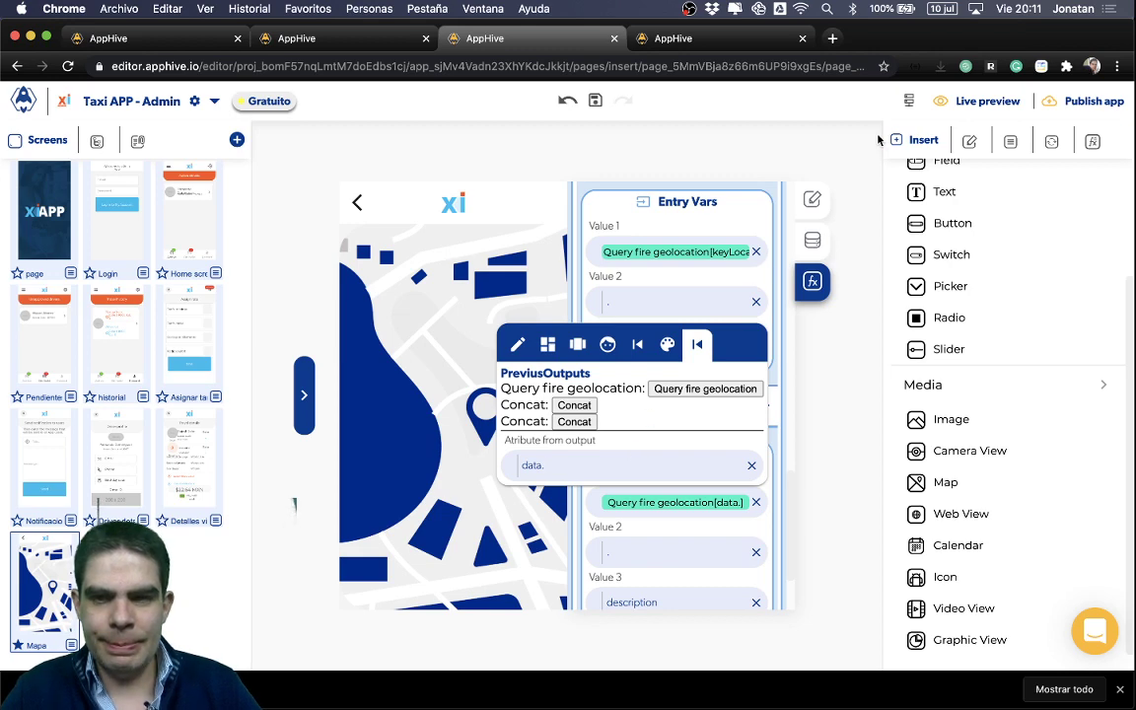
# Look up the vehicle make and model field name in the extra data of Cloud geofire's unnamed group.
pyautogui.click(908, 102)
pyautogui.click(854, 148)
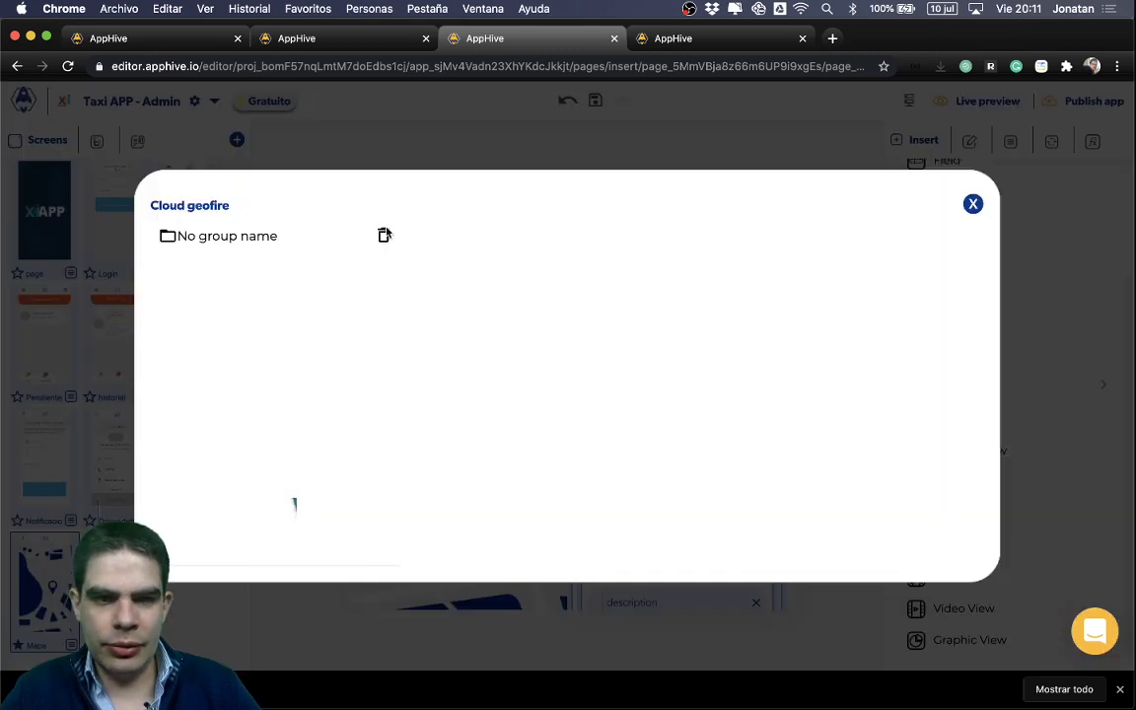
pyautogui.click(316, 237)
pyautogui.hscroll(10, 709, 288)
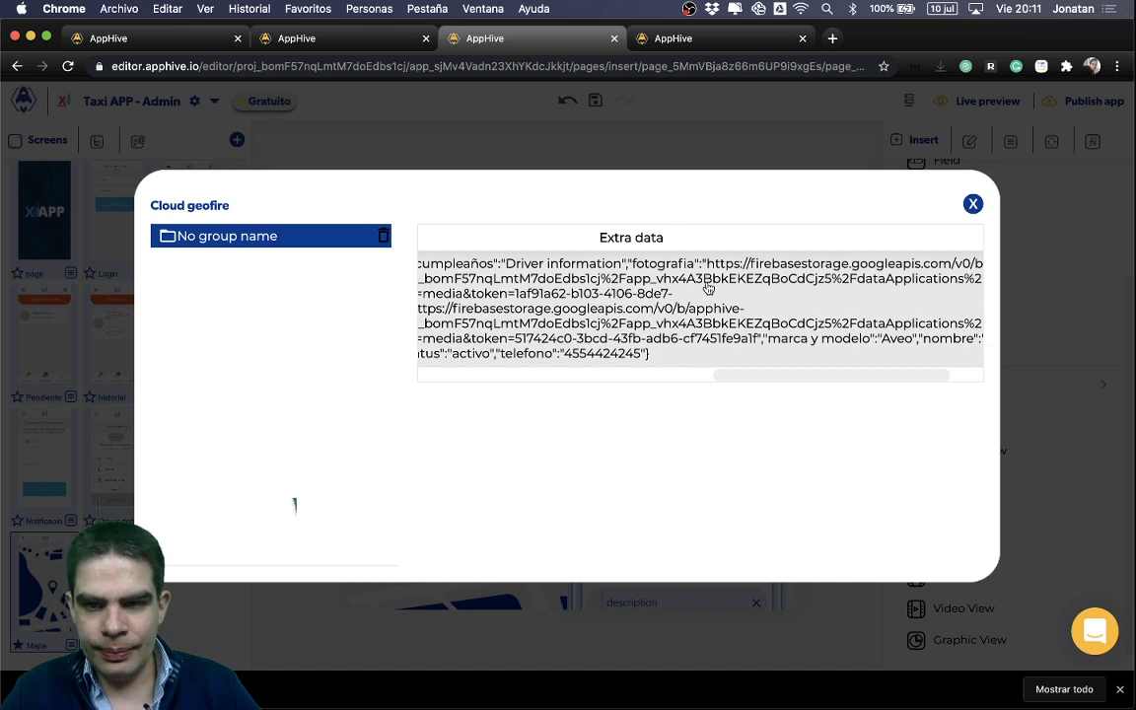
pyautogui.hscroll(3, 708, 288)
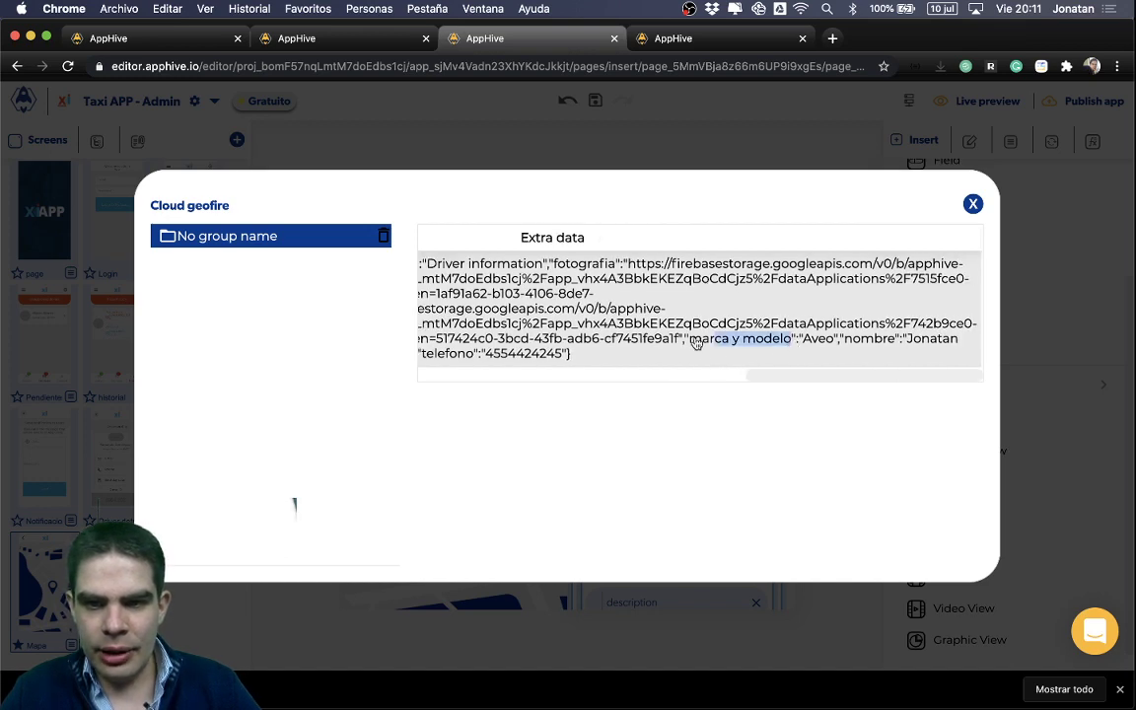